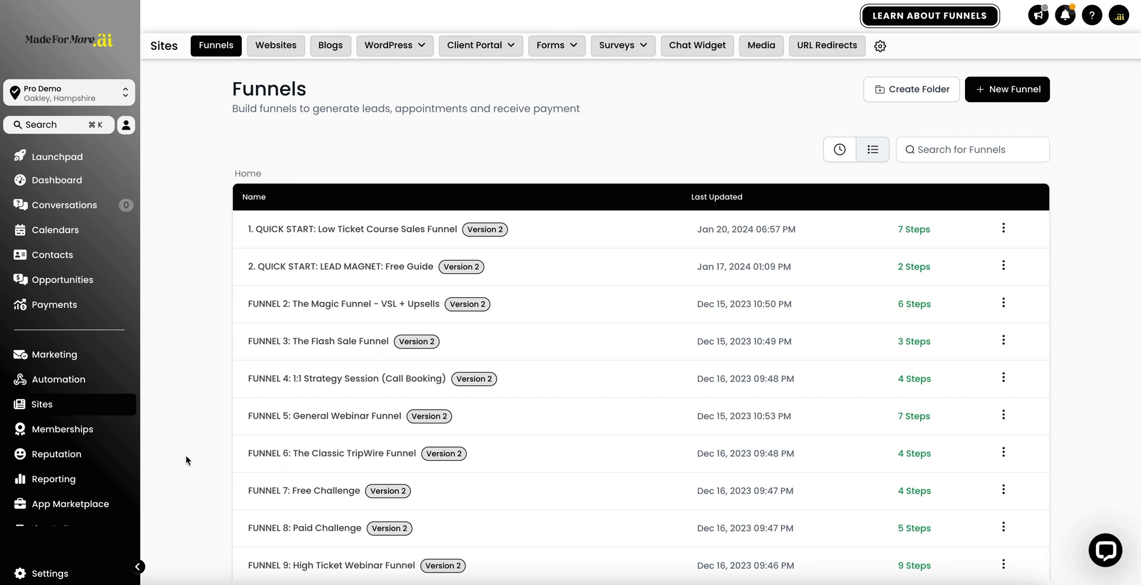
Open the funnel "1. QUICK START: Low Ticket Course Sales Funnel" from the funnels list
{"action": "scroll", "coordinate": [387, 490], "scroll_direction": "down", "scroll_amount": 2}
{"action": "scroll", "coordinate": [386, 491], "scroll_direction": "up", "scroll_amount": 2}
{"action": "left_click", "coordinate": [296, 232]}
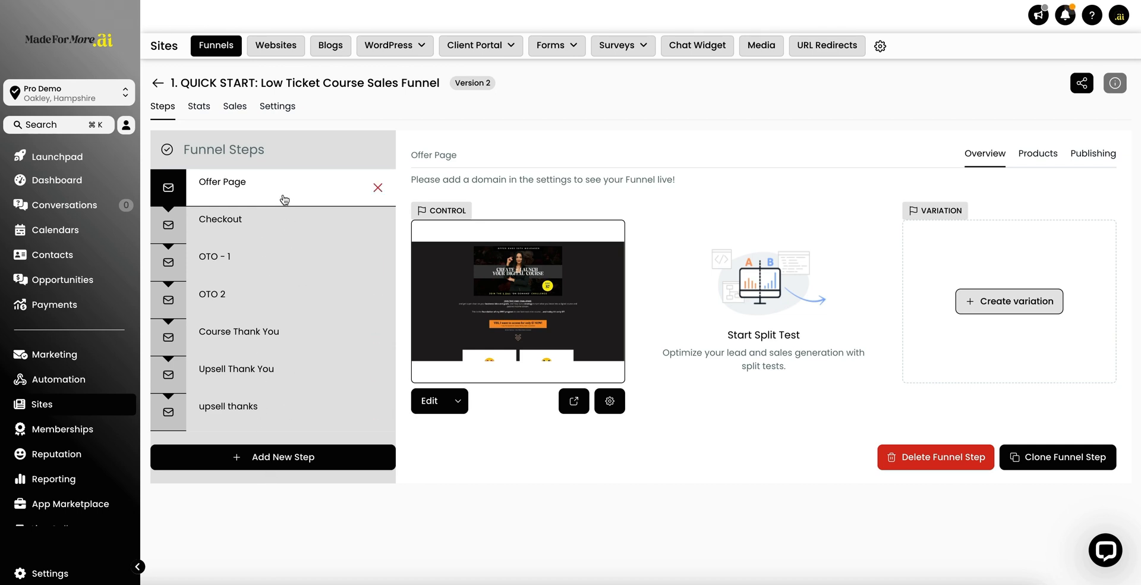
Create a new funnel step named "`downsell" with the path "downsell", leaving the ClickFunnels URL empty
{"action": "left_click", "coordinate": [273, 460]}
{"action": "left_click", "coordinate": [450, 237]}
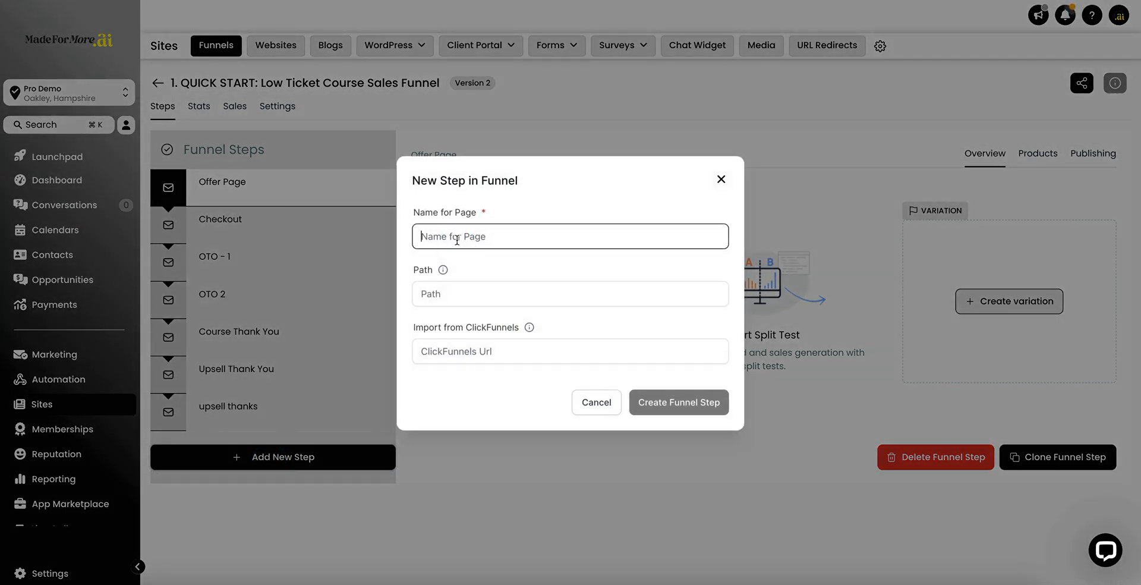
{"action": "type", "text": "`downsell"}
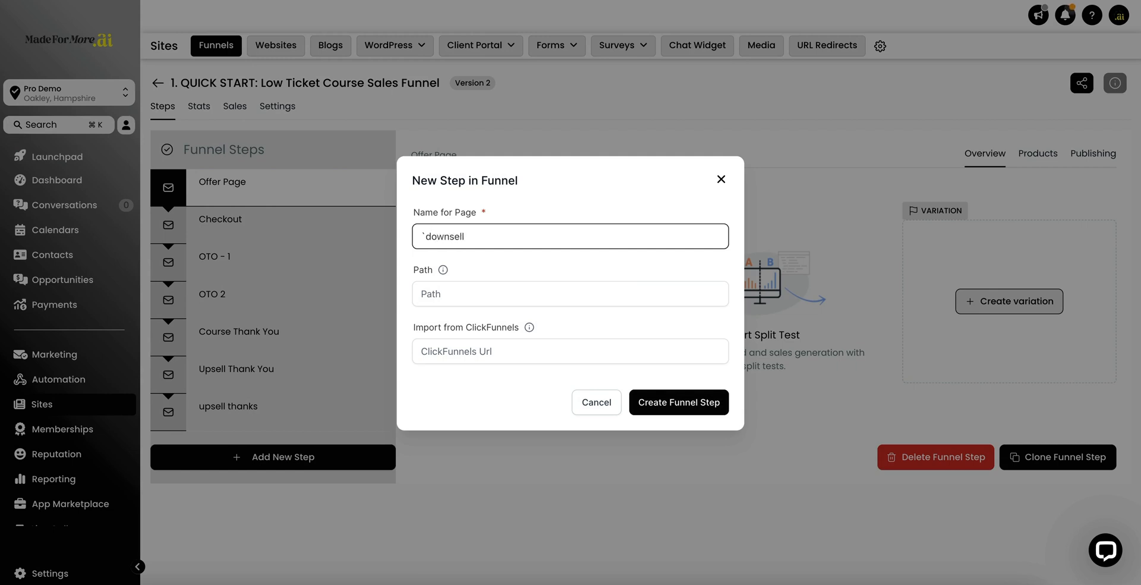
{"action": "left_click", "coordinate": [433, 298]}
{"action": "type", "text": "do"}
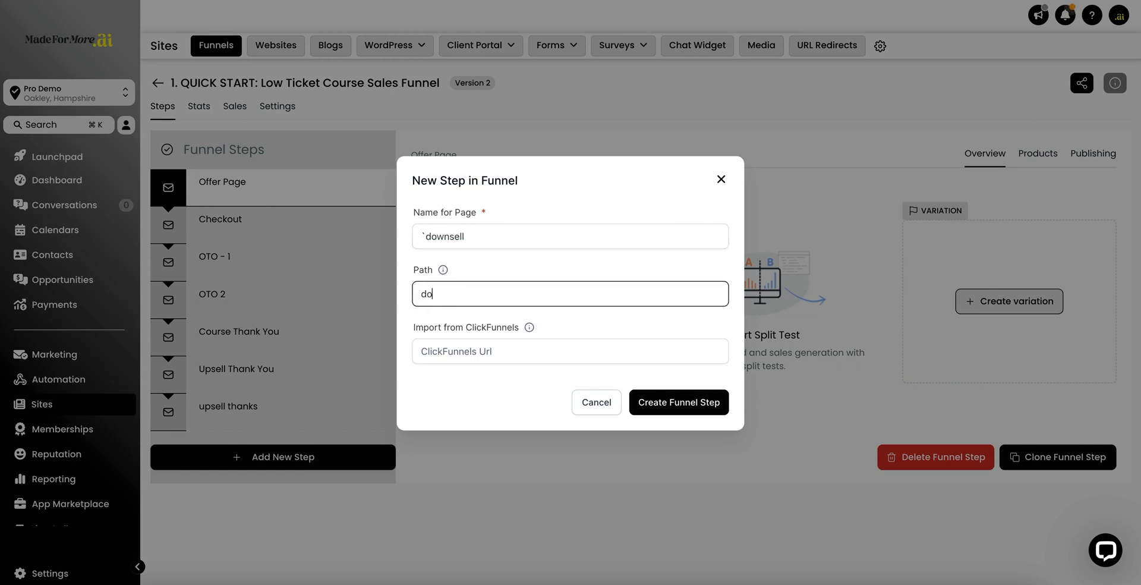
{"action": "type", "text": "wnsell"}
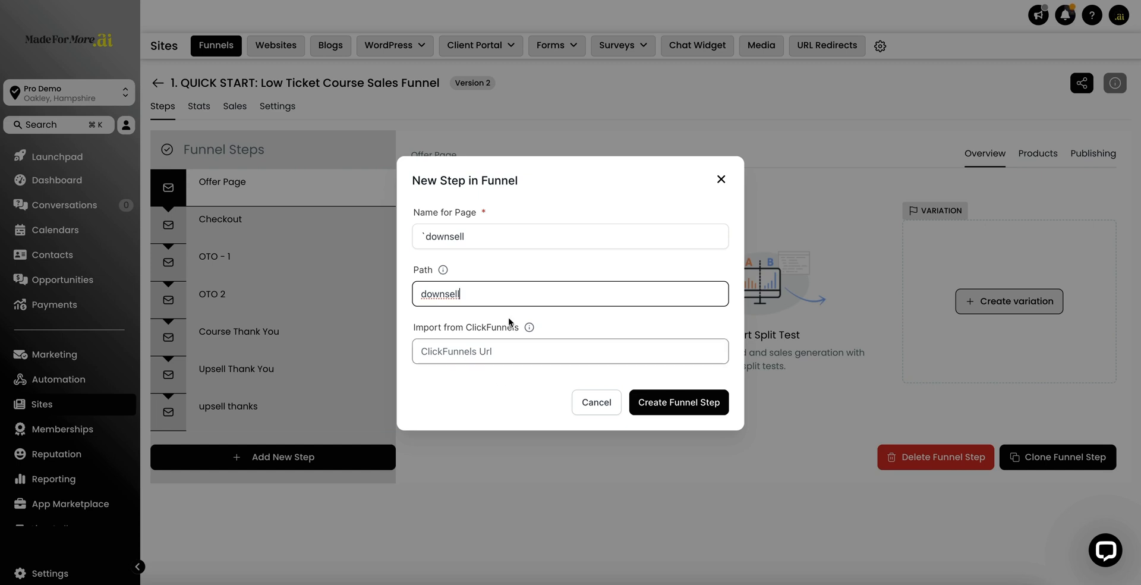
{"action": "left_click", "coordinate": [423, 352]}
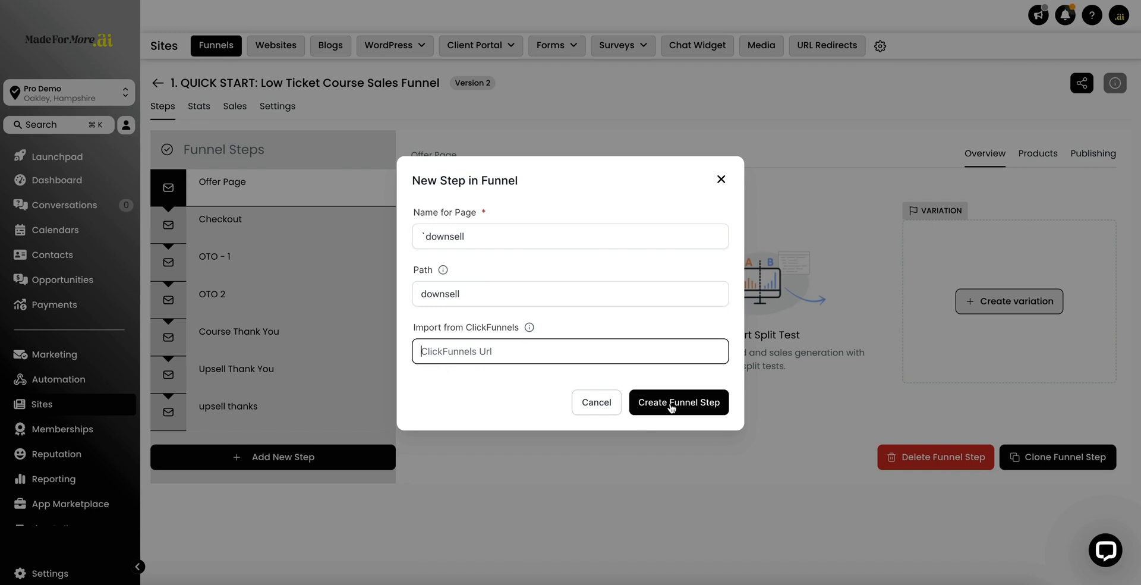
{"action": "left_click", "coordinate": [488, 235]}
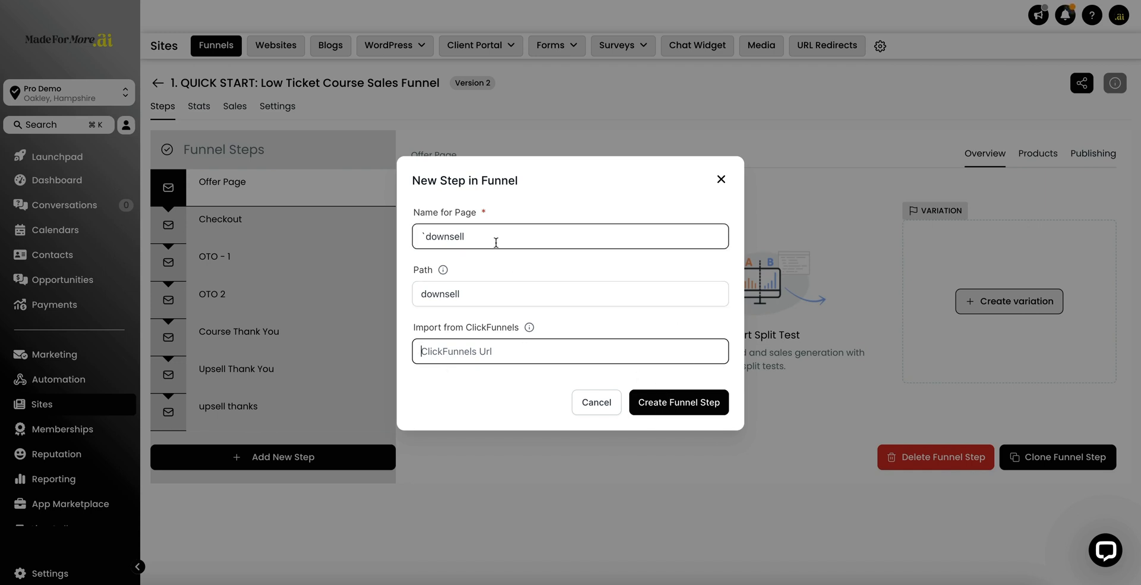
{"action": "left_click", "coordinate": [658, 407]}
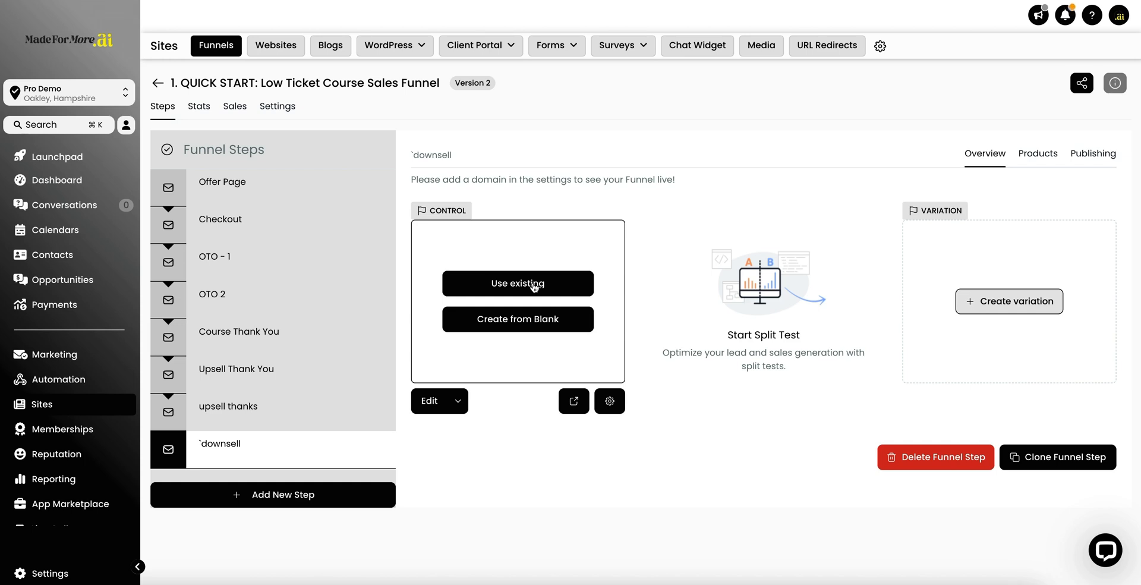
{"action": "left_click", "coordinate": [493, 285]}
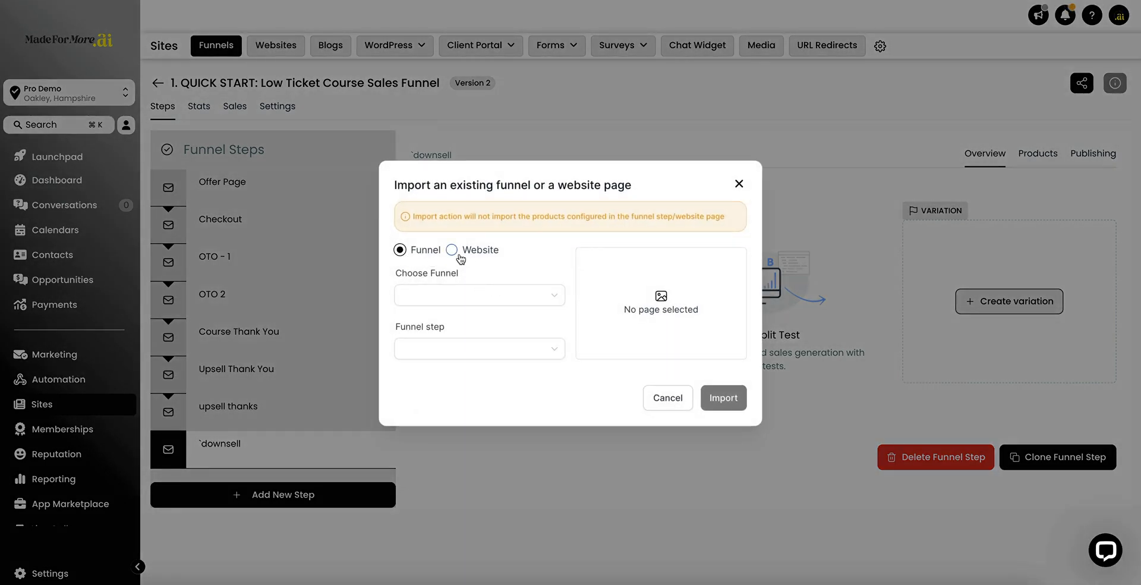
{"action": "left_click", "coordinate": [450, 296]}
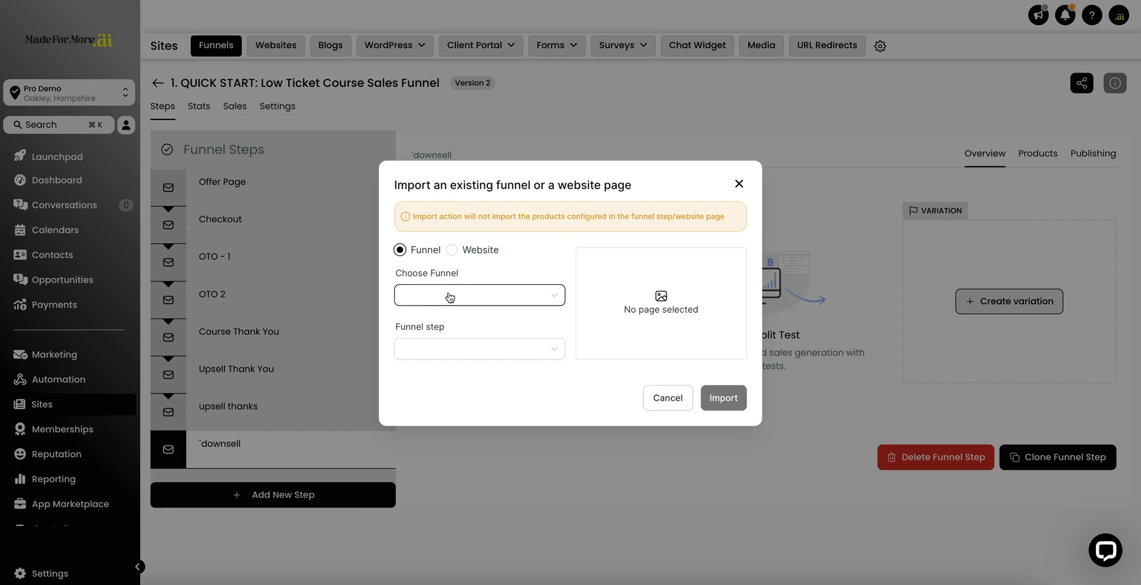
{"action": "scroll", "coordinate": [455, 389], "scroll_direction": "down", "scroll_amount": 3}
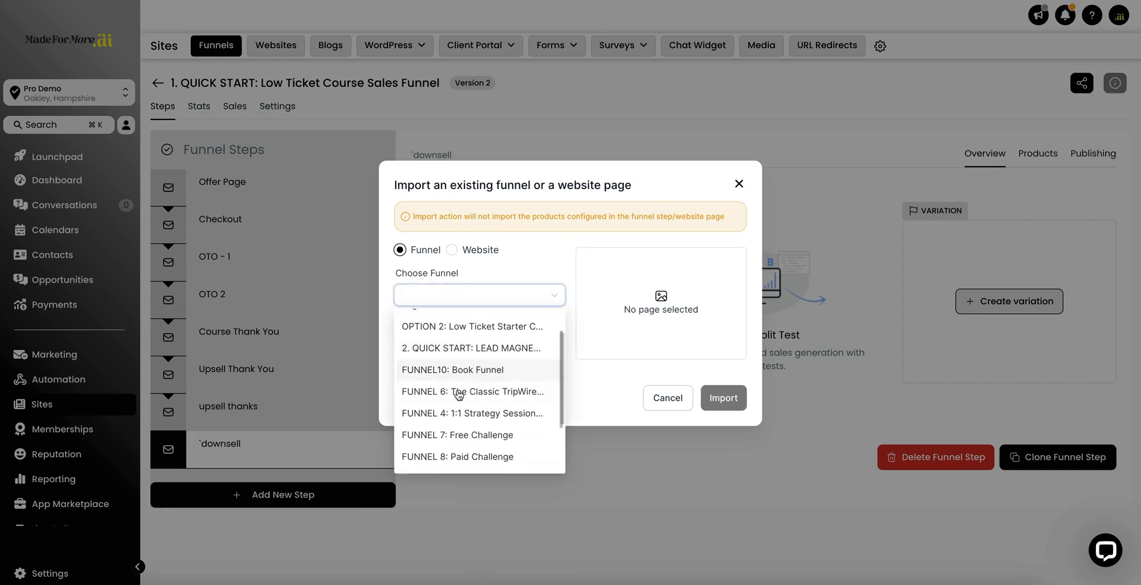
{"action": "scroll", "coordinate": [458, 394], "scroll_direction": "down", "scroll_amount": 2}
{"action": "scroll", "coordinate": [458, 394], "scroll_direction": "up", "scroll_amount": 5}
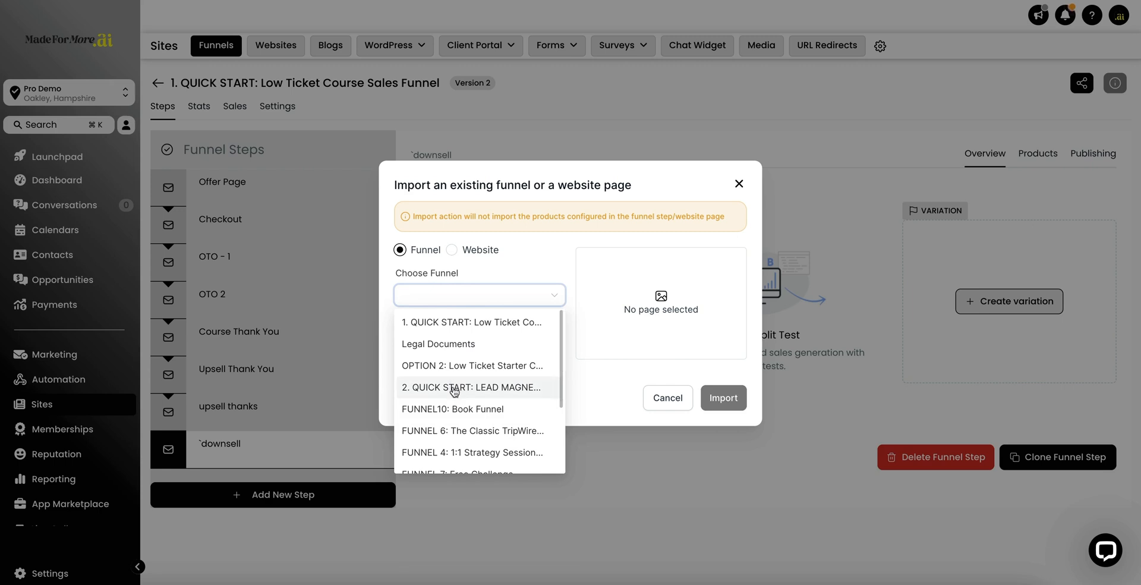
{"action": "scroll", "coordinate": [452, 392], "scroll_direction": "down", "scroll_amount": 3}
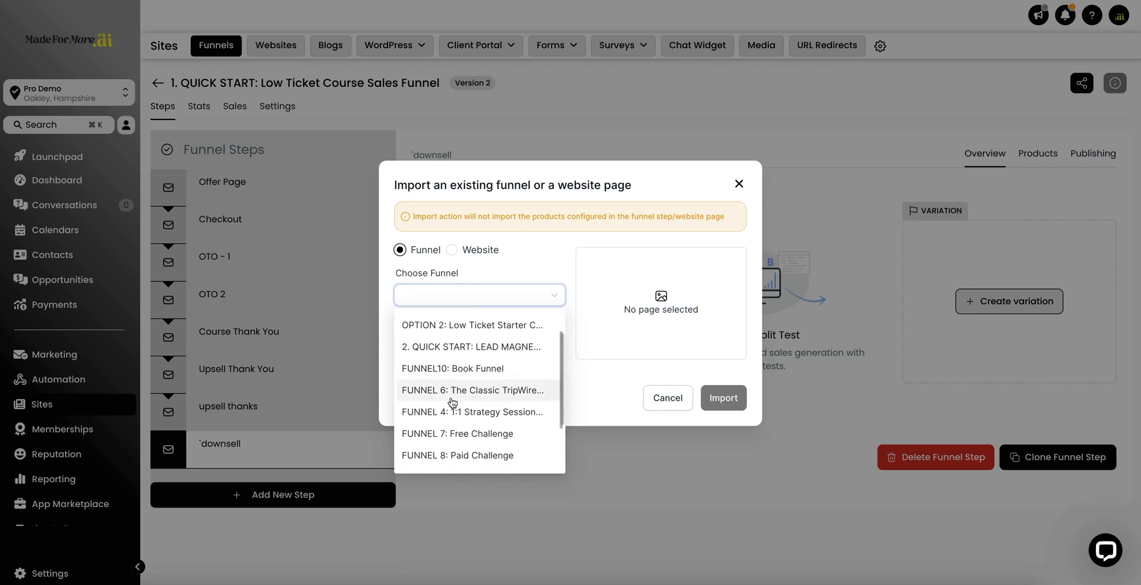
{"action": "left_click", "coordinate": [443, 439]}
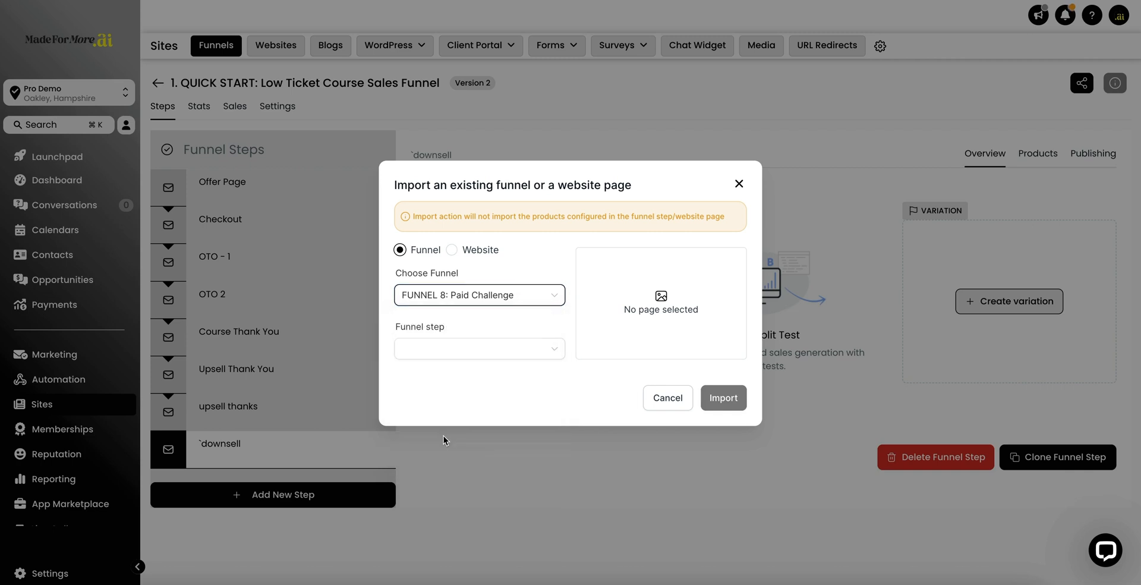
{"action": "left_click", "coordinate": [429, 354]}
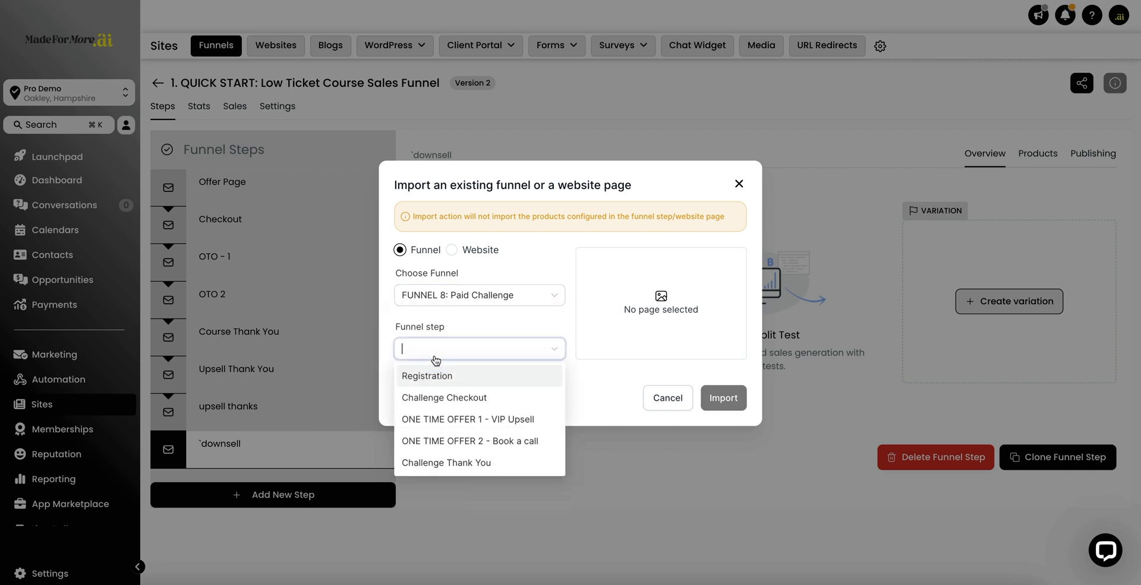
{"action": "left_click", "coordinate": [439, 420]}
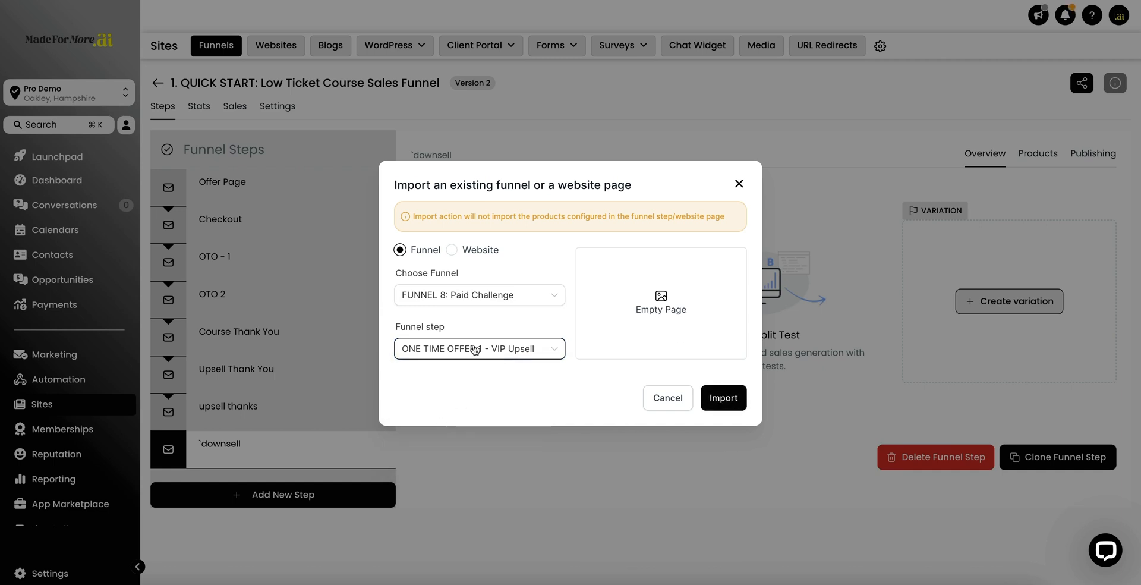
{"action": "left_click", "coordinate": [667, 396]}
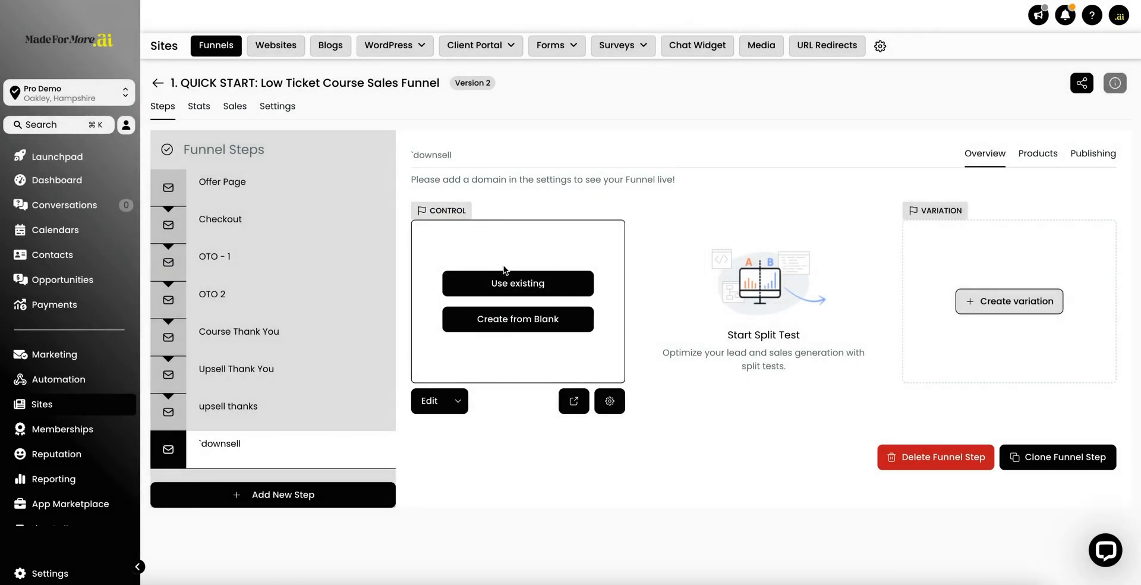
Create the downsell page from blank and add a full-width section with a black background
{"action": "left_click", "coordinate": [502, 322]}
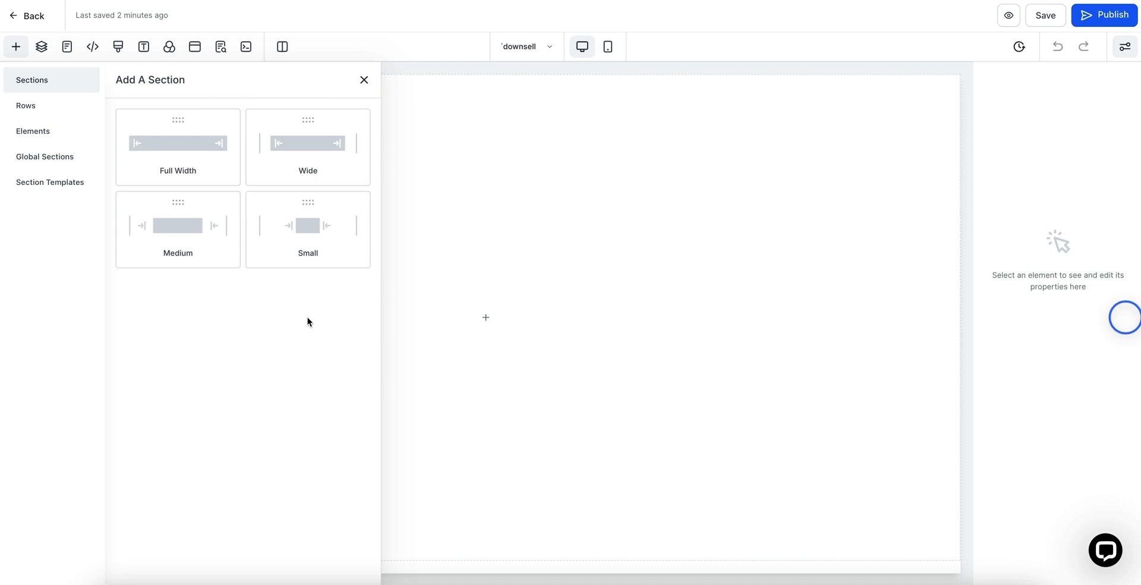
{"action": "left_click", "coordinate": [172, 148]}
{"action": "left_click_drag", "start_coordinate": [172, 147], "coordinate": [547, 130]}
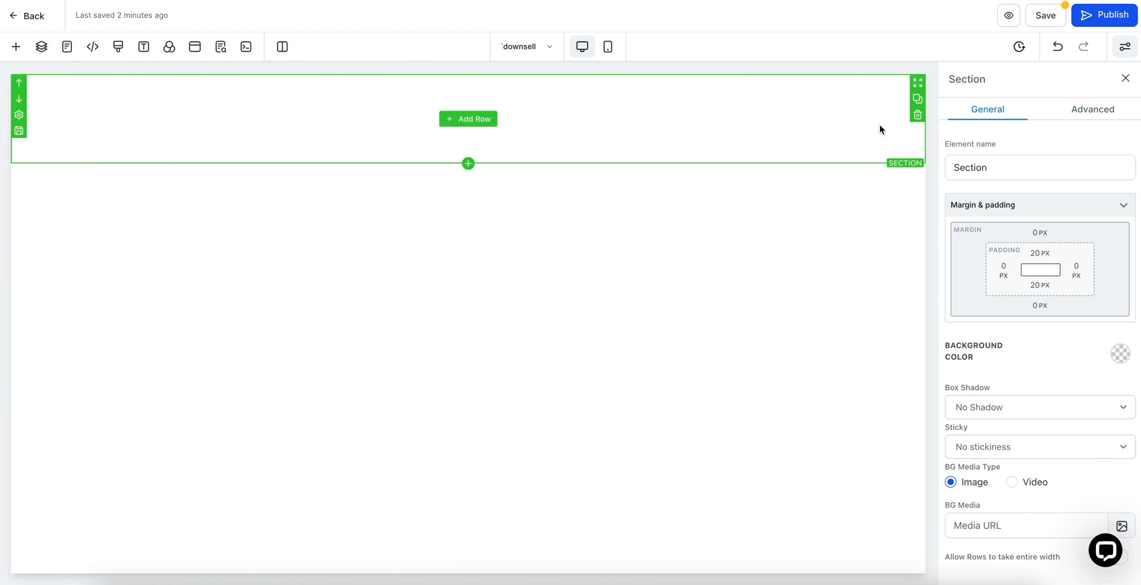
{"action": "left_click", "coordinate": [1121, 357]}
{"action": "left_click", "coordinate": [1055, 390]}
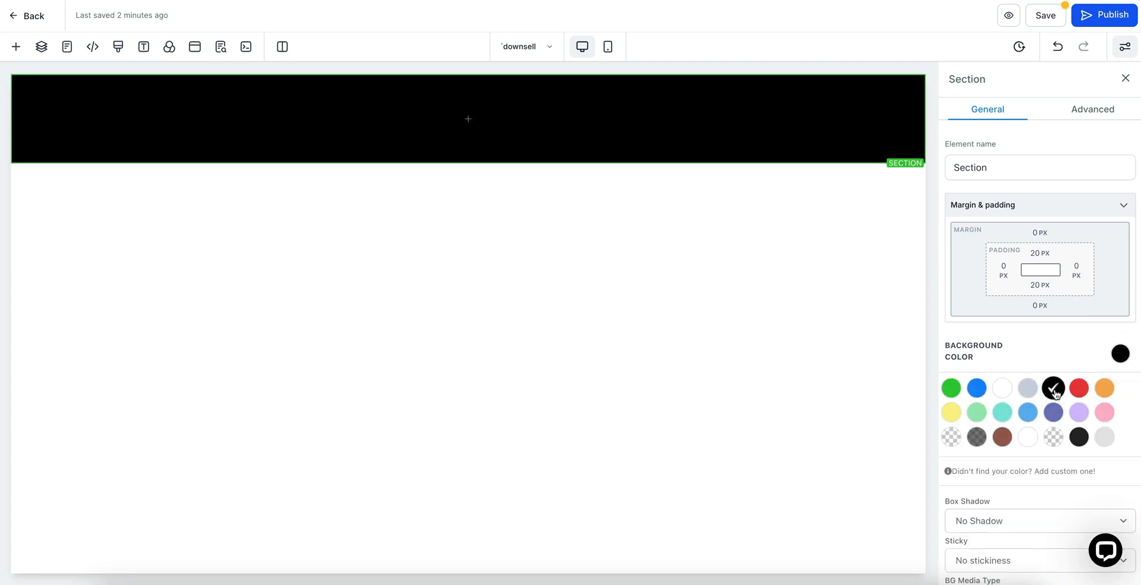
Try out a medium-width section with a red background below the black section, and delete it
{"action": "left_click", "coordinate": [468, 164]}
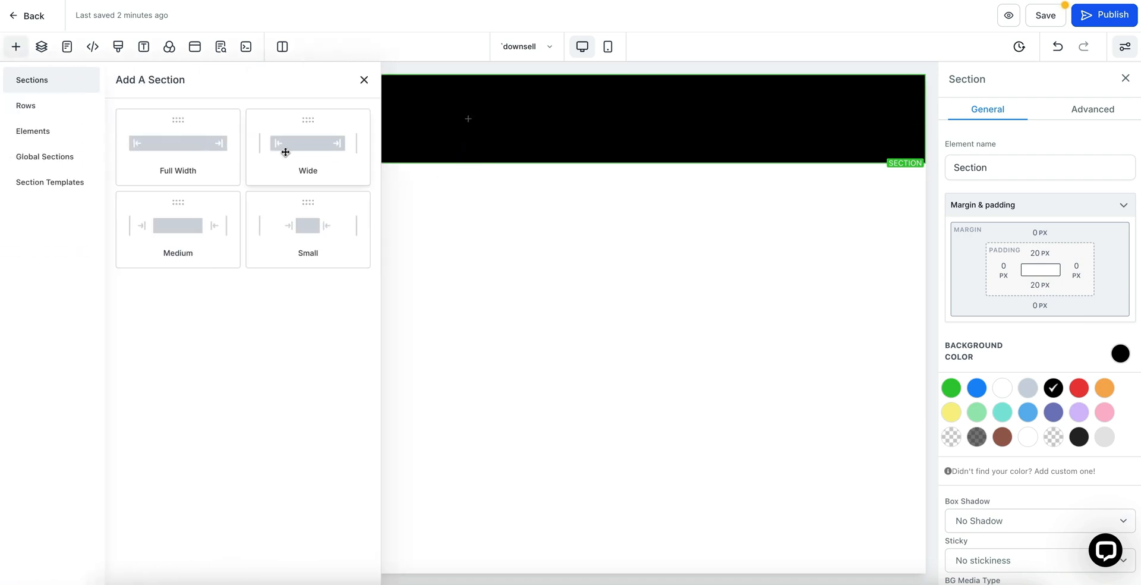
{"action": "left_click_drag", "start_coordinate": [173, 233], "coordinate": [529, 180]}
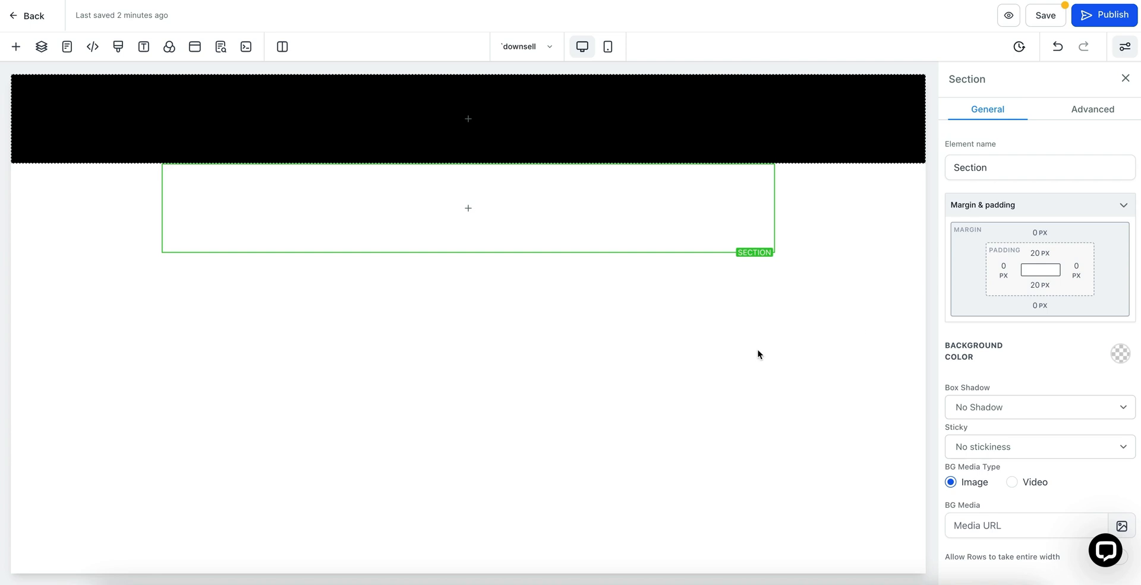
{"action": "left_click", "coordinate": [1120, 354]}
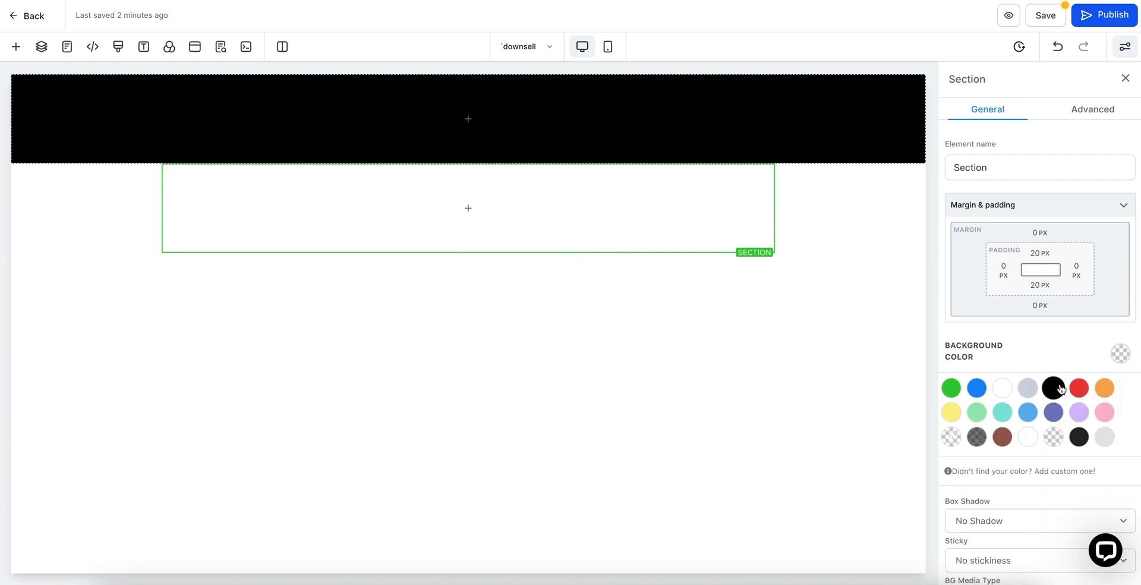
{"action": "left_click", "coordinate": [1079, 388]}
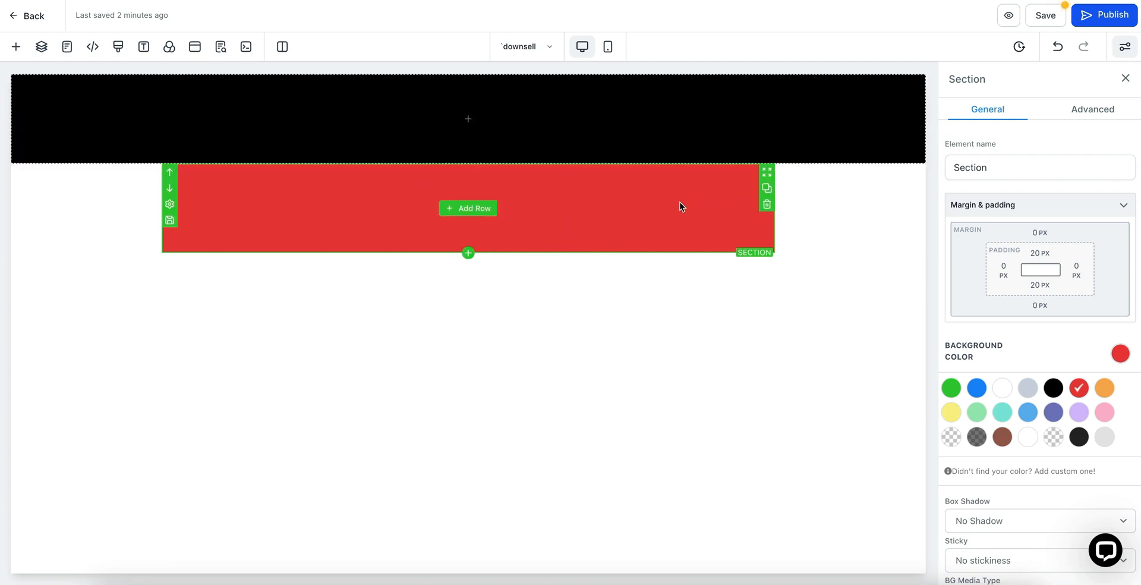
{"action": "left_click", "coordinate": [767, 206]}
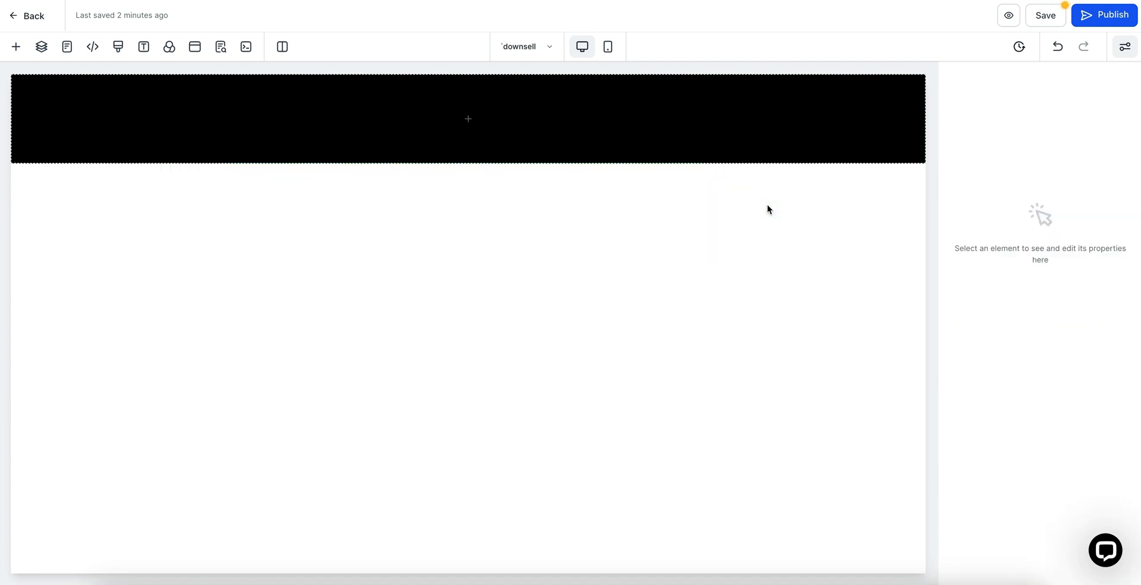
Add a 1 Column row to the black section and place an image element in it
{"action": "left_click", "coordinate": [492, 154]}
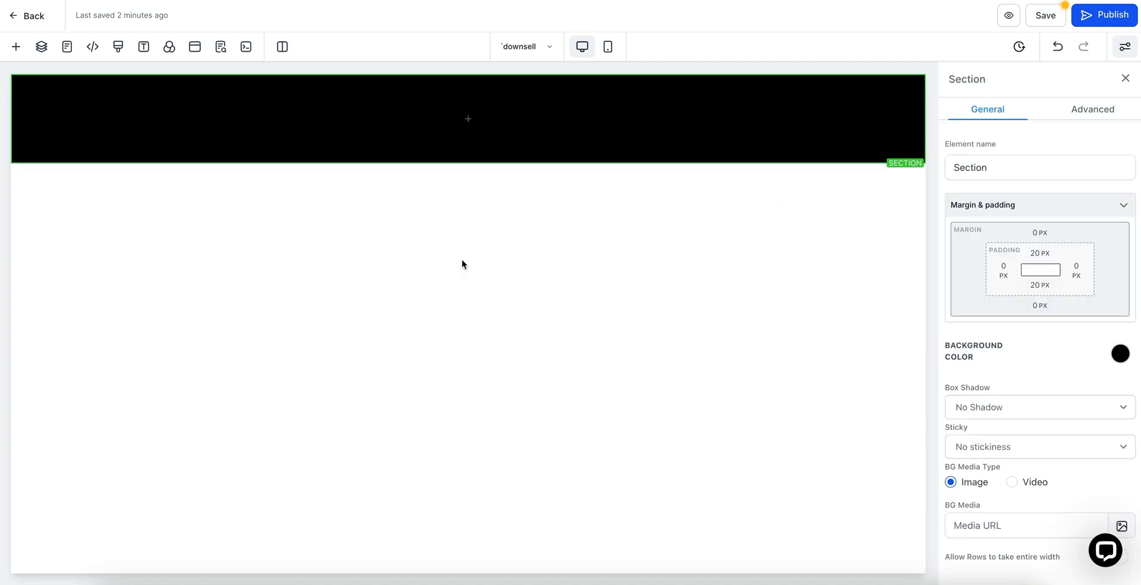
{"action": "mouse_move", "coordinate": [469, 138]}
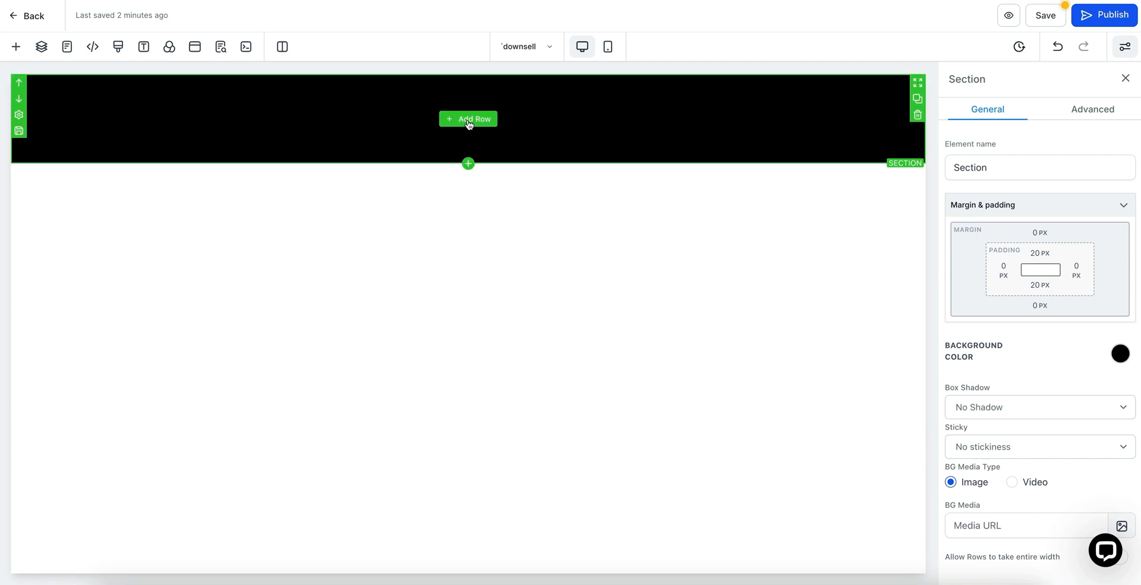
{"action": "left_click", "coordinate": [468, 119]}
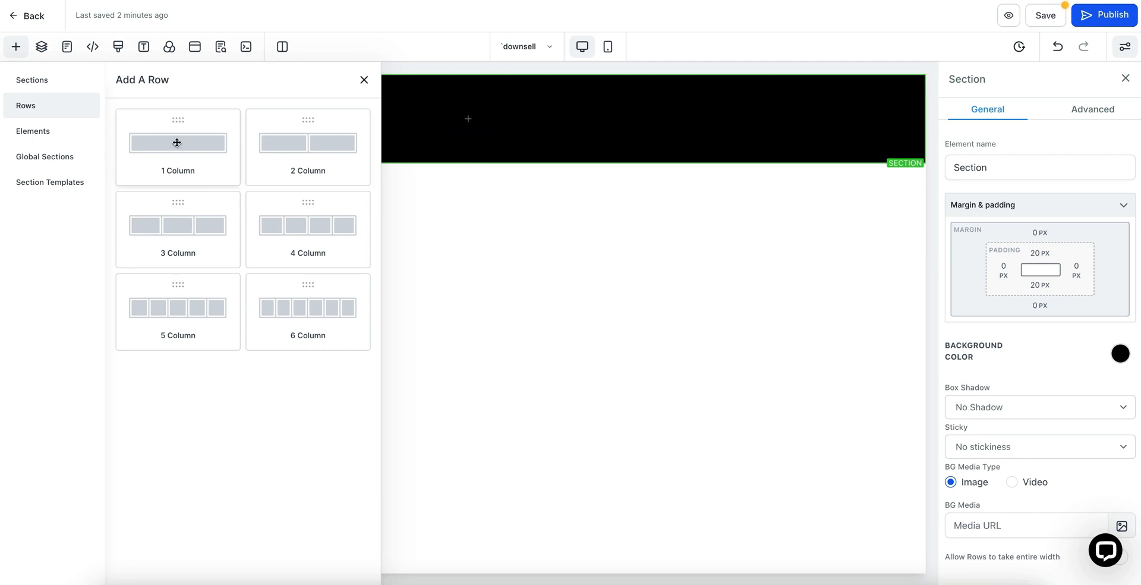
{"action": "left_click_drag", "start_coordinate": [177, 143], "coordinate": [475, 127]}
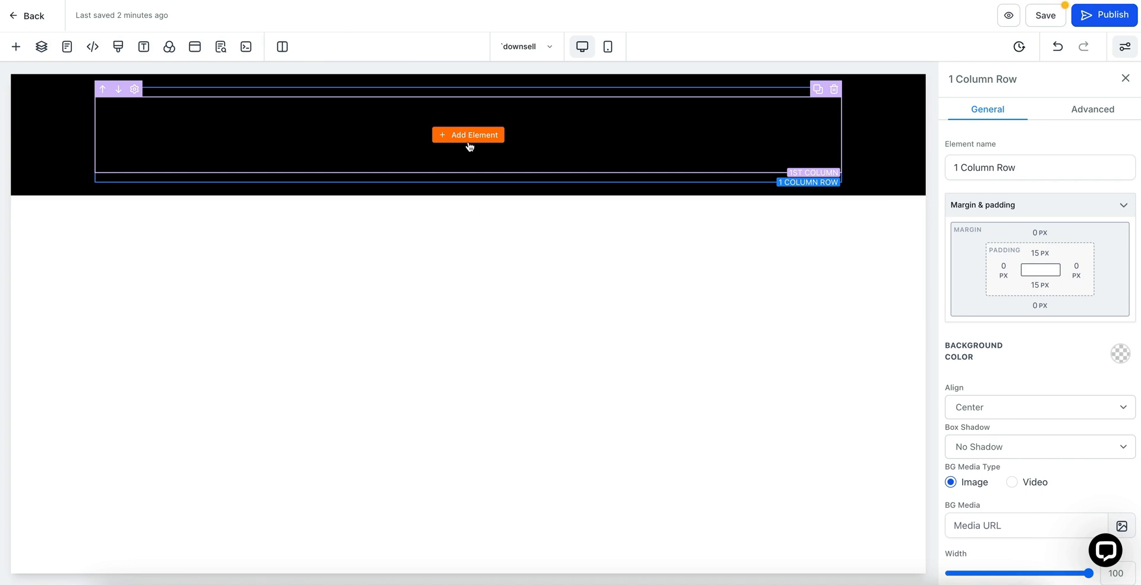
{"action": "left_click", "coordinate": [464, 135]}
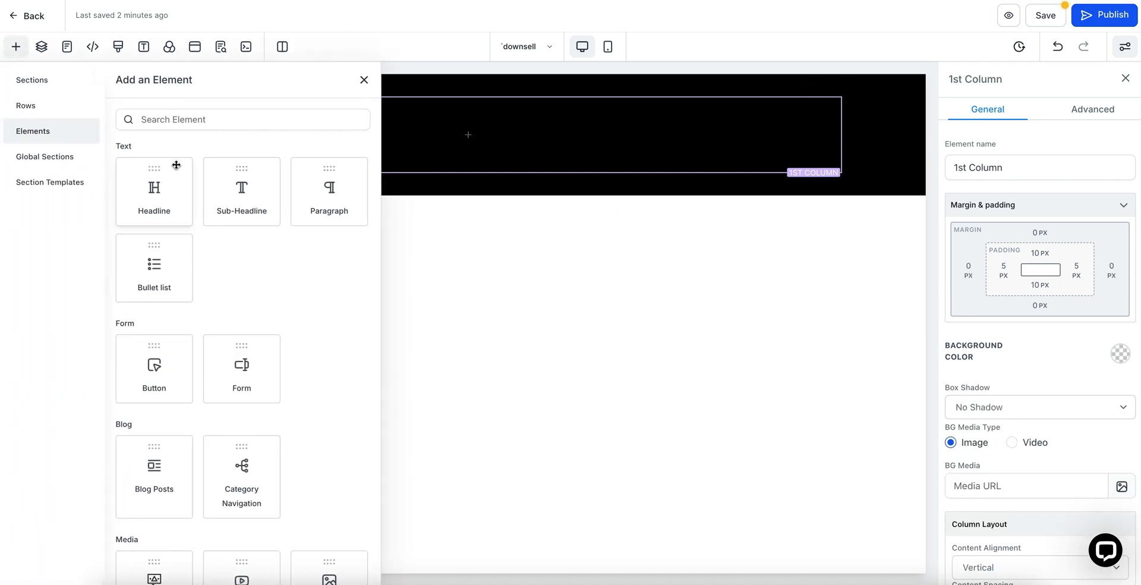
{"action": "scroll", "coordinate": [297, 399], "scroll_direction": "down", "scroll_amount": 3}
{"action": "left_click_drag", "start_coordinate": [324, 395], "coordinate": [473, 127]}
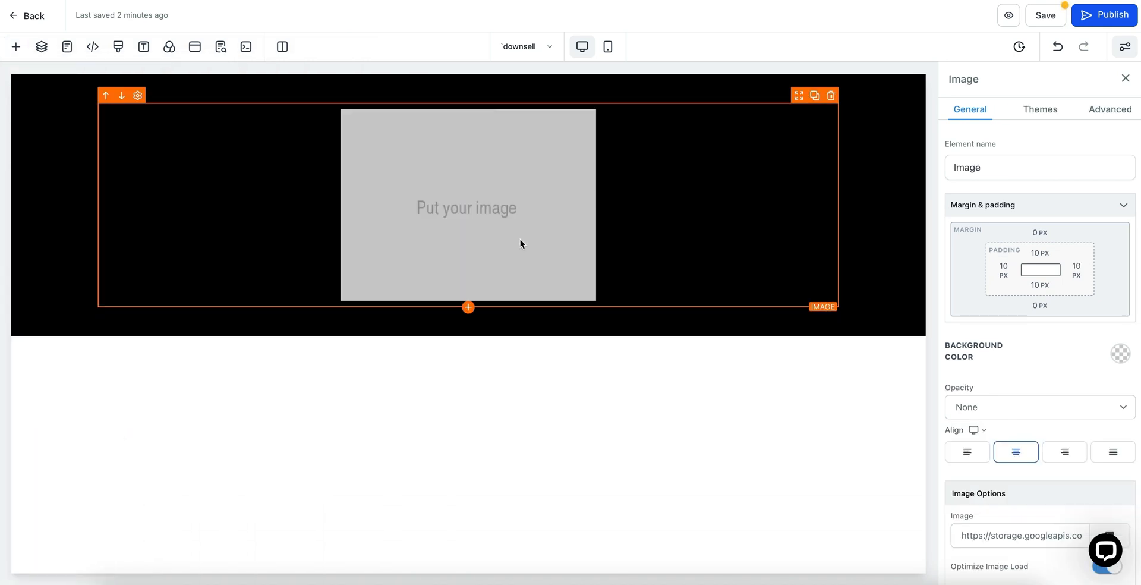
Delete the one-column row with its image placeholder from the black section
{"action": "left_click", "coordinate": [468, 337]}
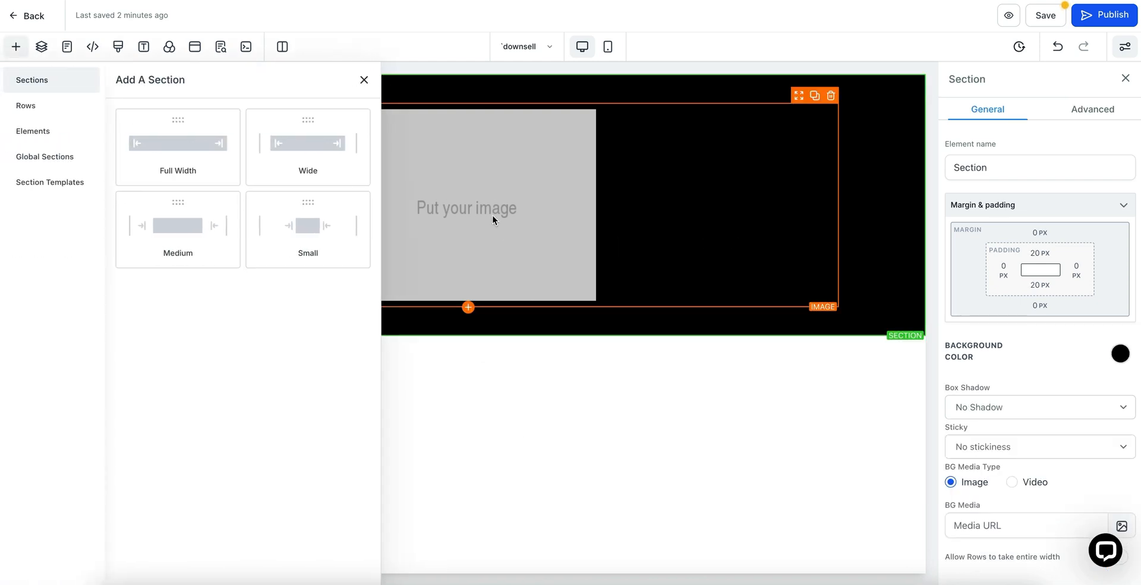
{"action": "left_click", "coordinate": [363, 79]}
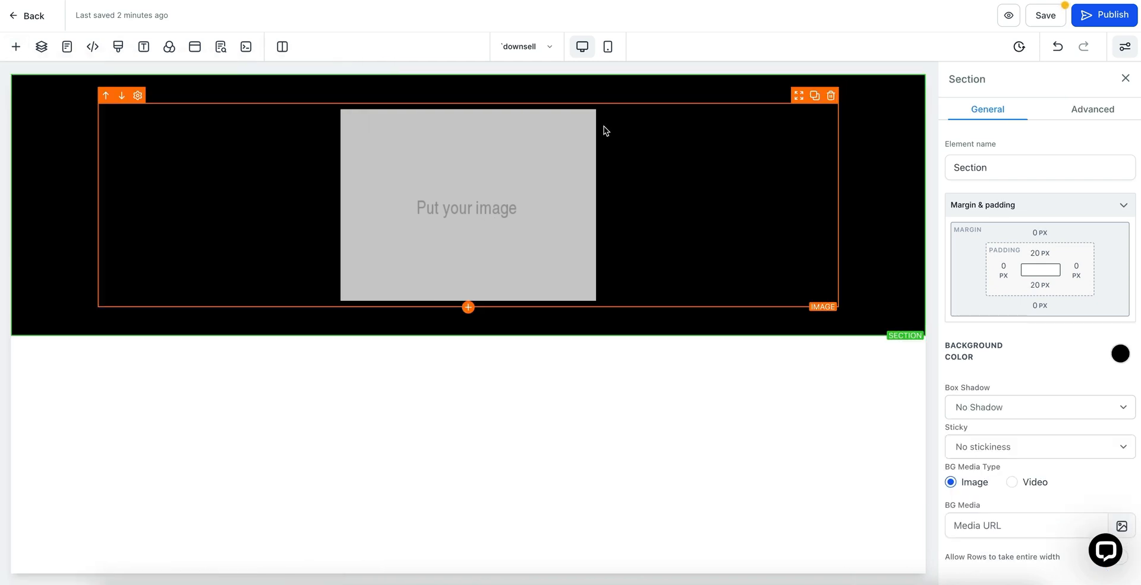
{"action": "left_click", "coordinate": [833, 93]}
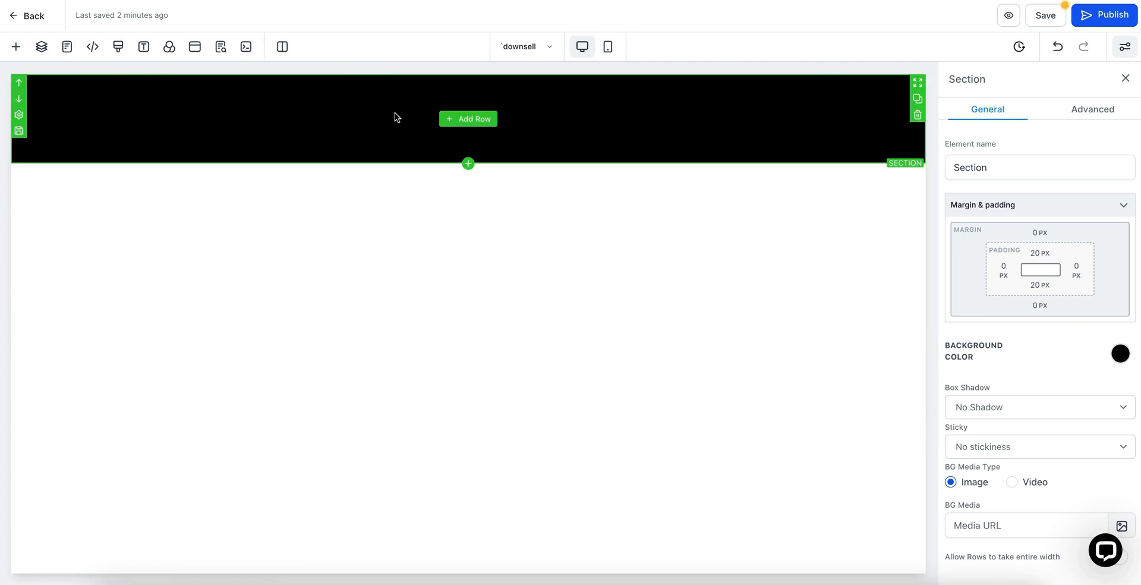
Add a 2 Column row to the black section and place an image element in its first column
{"action": "left_click", "coordinate": [469, 118]}
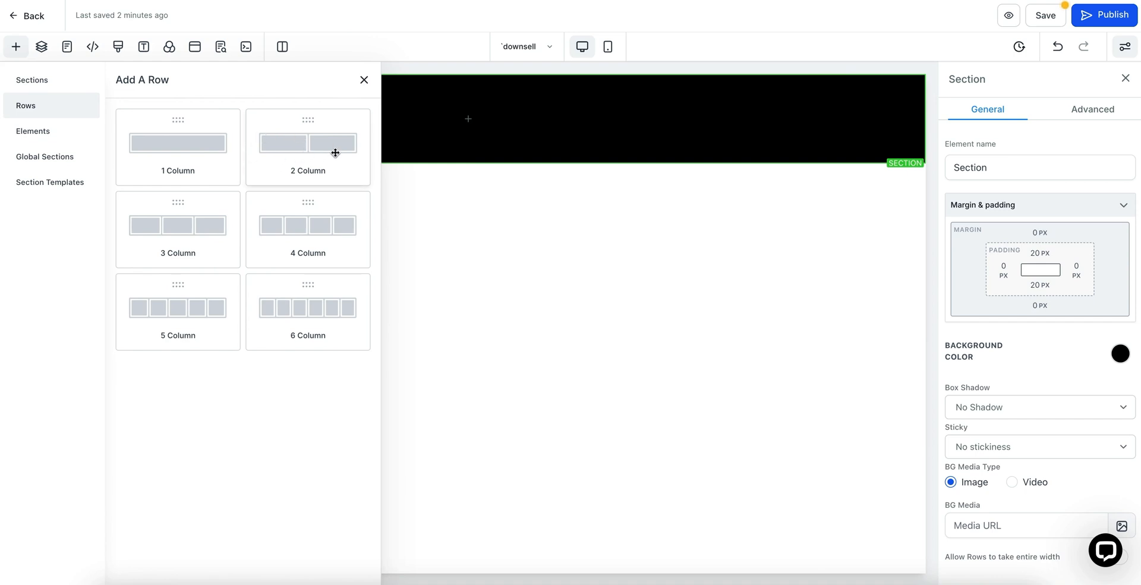
{"action": "left_click_drag", "start_coordinate": [295, 143], "coordinate": [465, 123]}
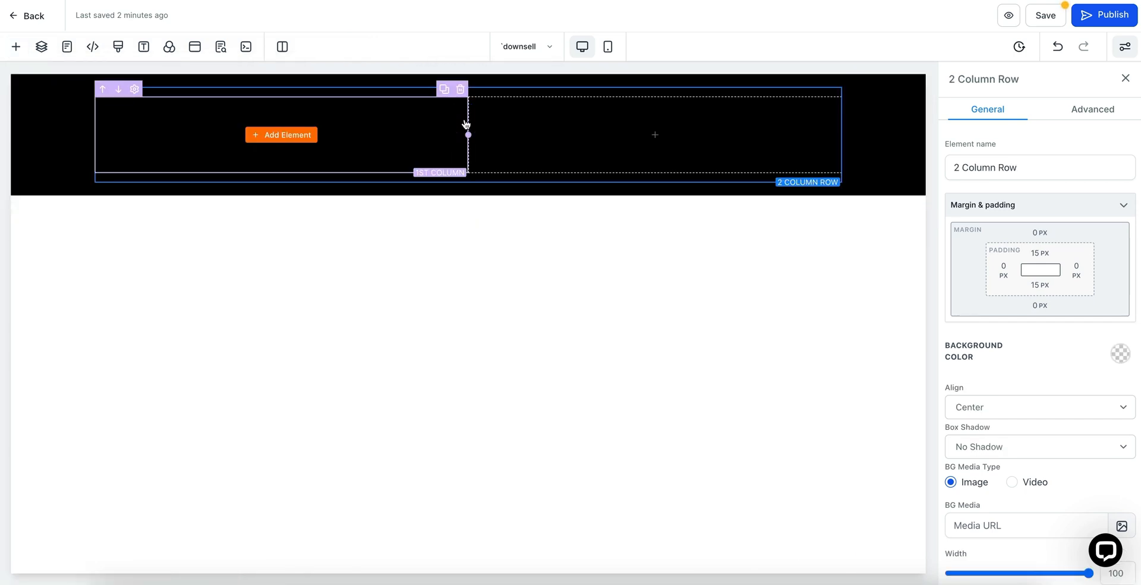
{"action": "left_click", "coordinate": [266, 136]}
{"action": "scroll", "coordinate": [285, 345], "scroll_direction": "down", "scroll_amount": 5}
{"action": "left_click", "coordinate": [317, 348]}
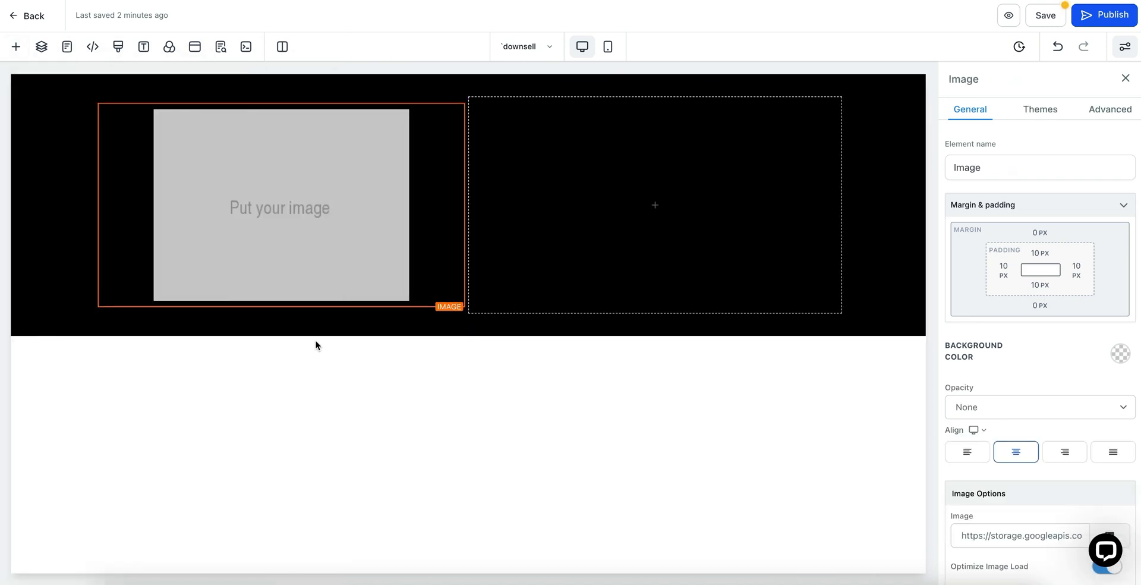
Place a Sub-Headline element in the second column beside the image placeholder
{"action": "left_click", "coordinate": [640, 208]}
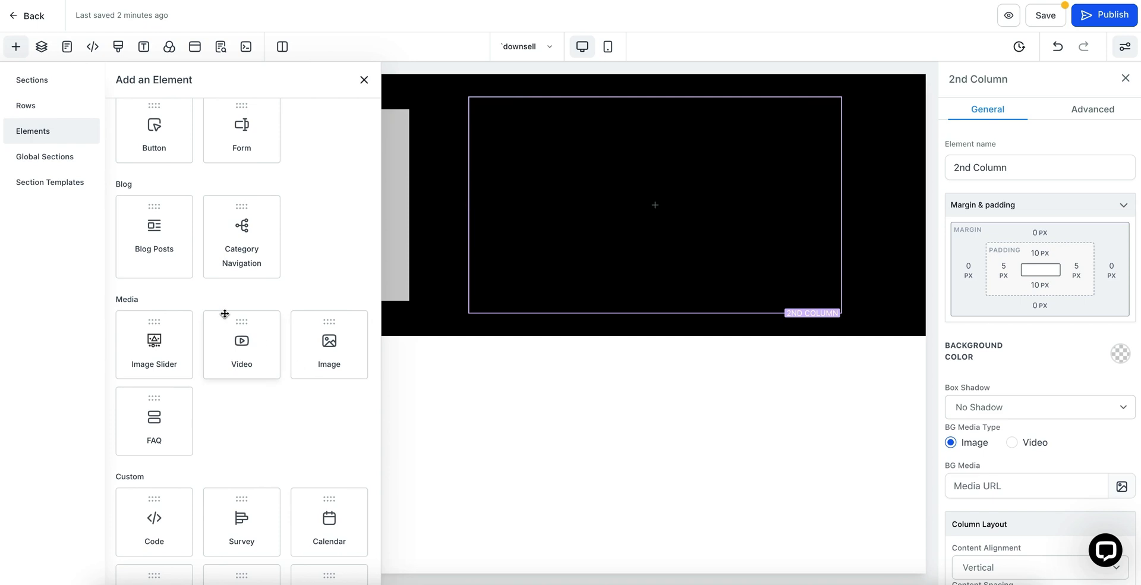
{"action": "scroll", "coordinate": [196, 190], "scroll_direction": "up", "scroll_amount": 5}
{"action": "left_click", "coordinate": [260, 203]}
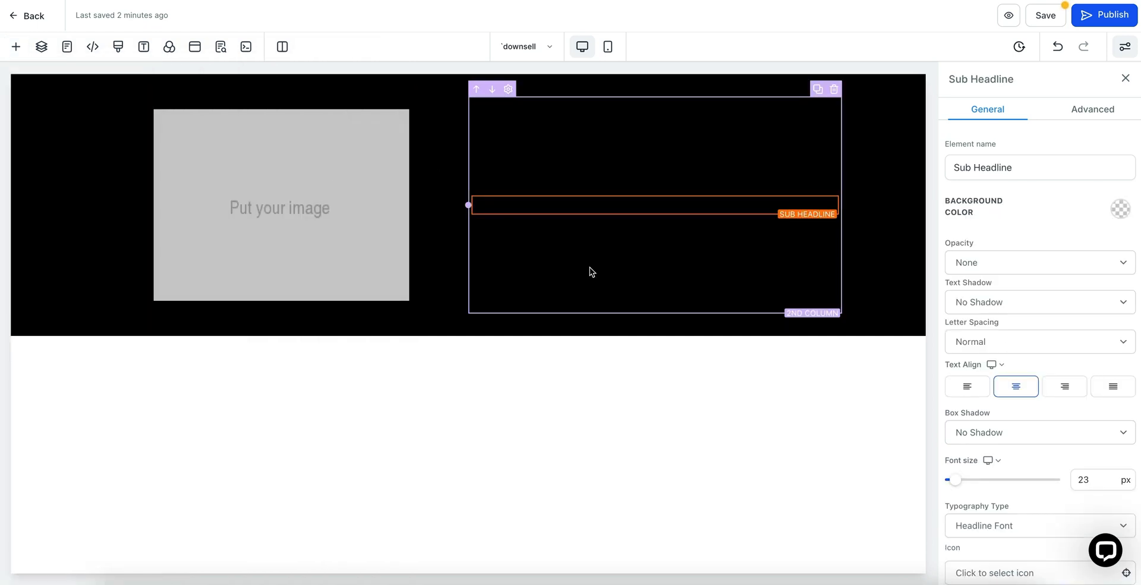
Change the section's background color from black to white
{"action": "scroll", "coordinate": [969, 434], "scroll_direction": "down", "scroll_amount": 3}
{"action": "scroll", "coordinate": [975, 434], "scroll_direction": "down", "scroll_amount": 1}
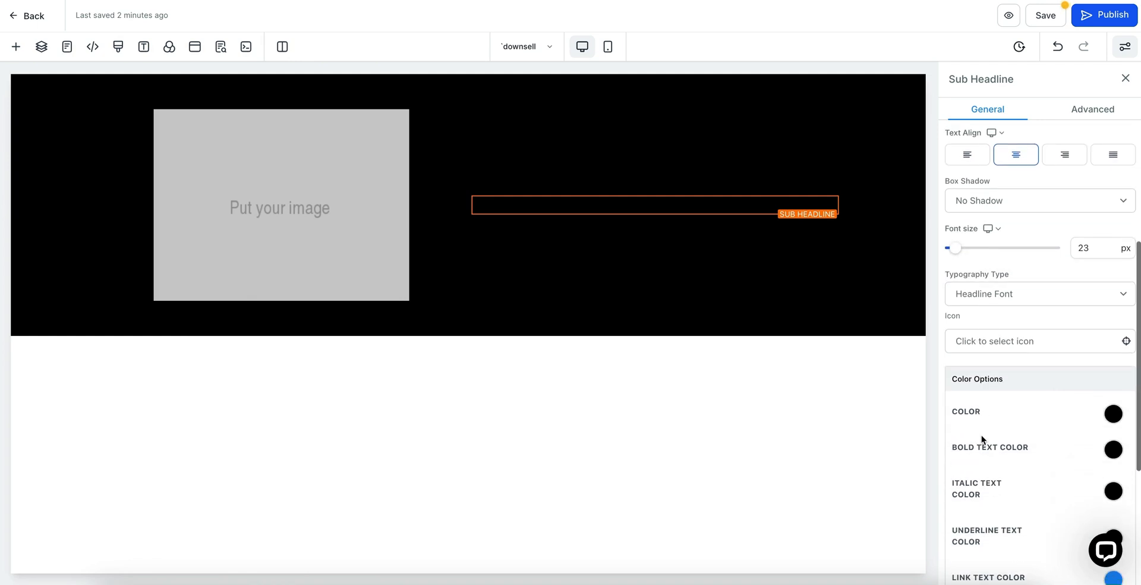
{"action": "left_click", "coordinate": [870, 122]}
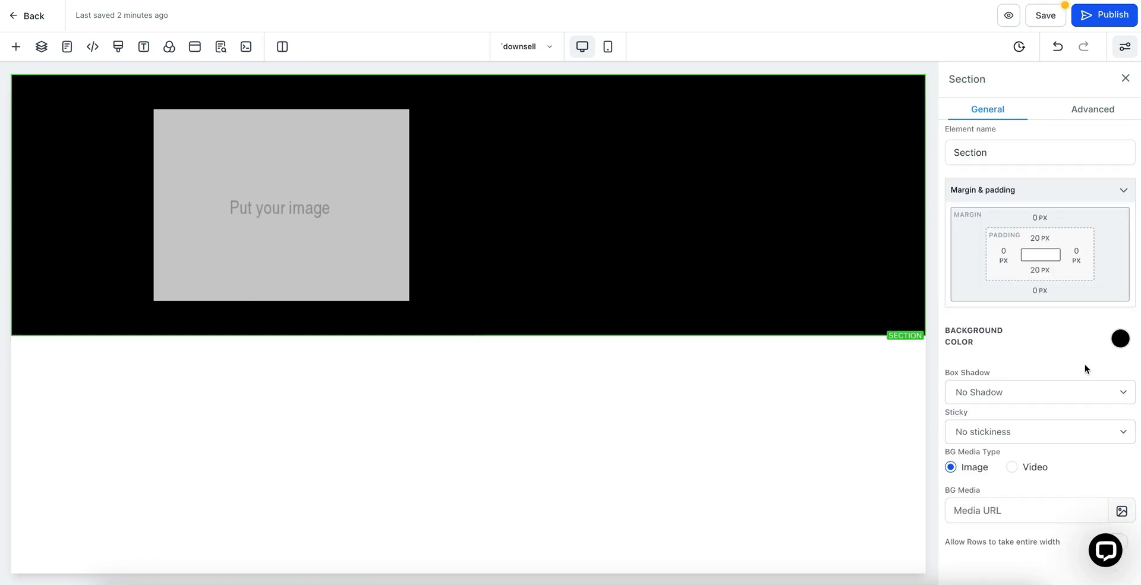
{"action": "left_click", "coordinate": [1120, 341]}
{"action": "left_click", "coordinate": [1001, 259]}
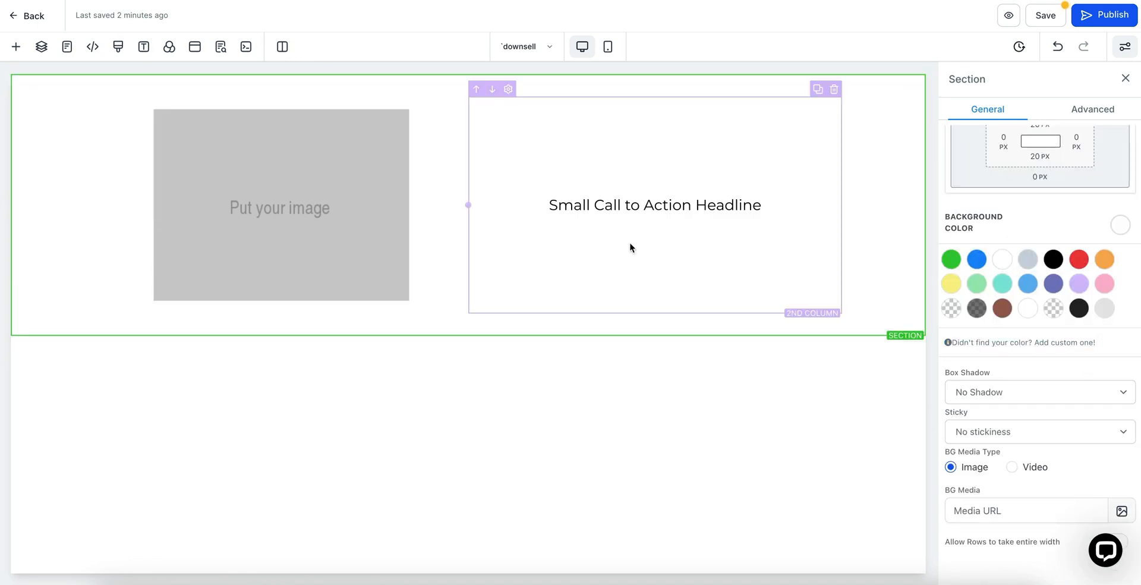
Insert the filler text "gvjg" after "Small Call" in the sub-headline
{"action": "left_click", "coordinate": [625, 203]}
{"action": "type", "text": "gvjgvhgg"}
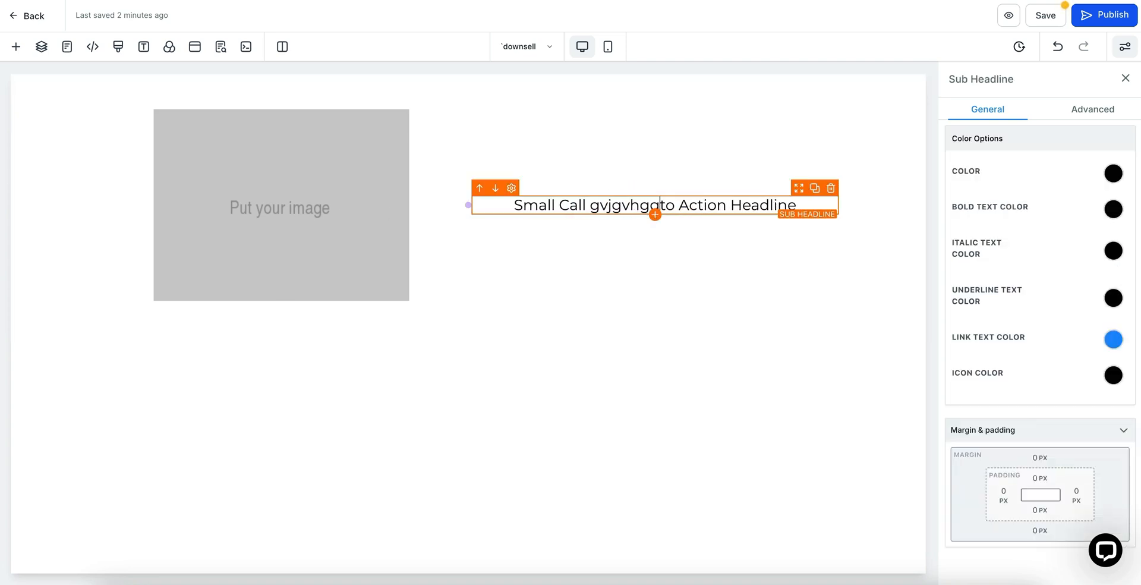
{"action": "key", "text": "BackSpace"}
{"action": "key", "text": "BackSpace"}
{"action": "key", "text": "BackSpace"}
{"action": "key", "text": "BackSpace"}
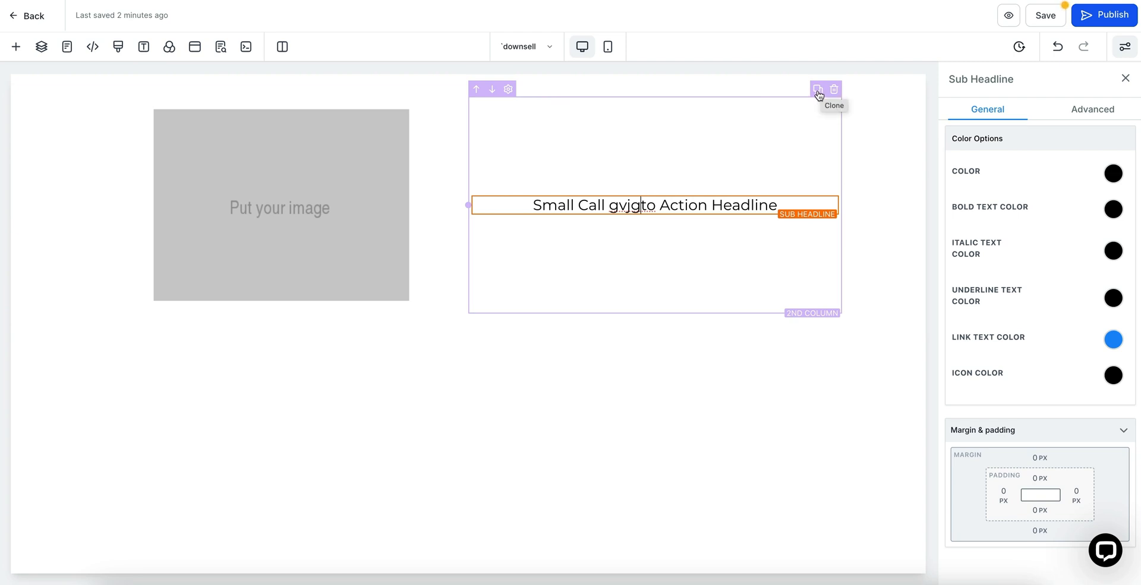
Clone the second column and delete the sub-headline from both the original and the copy
{"action": "left_click", "coordinate": [817, 90]}
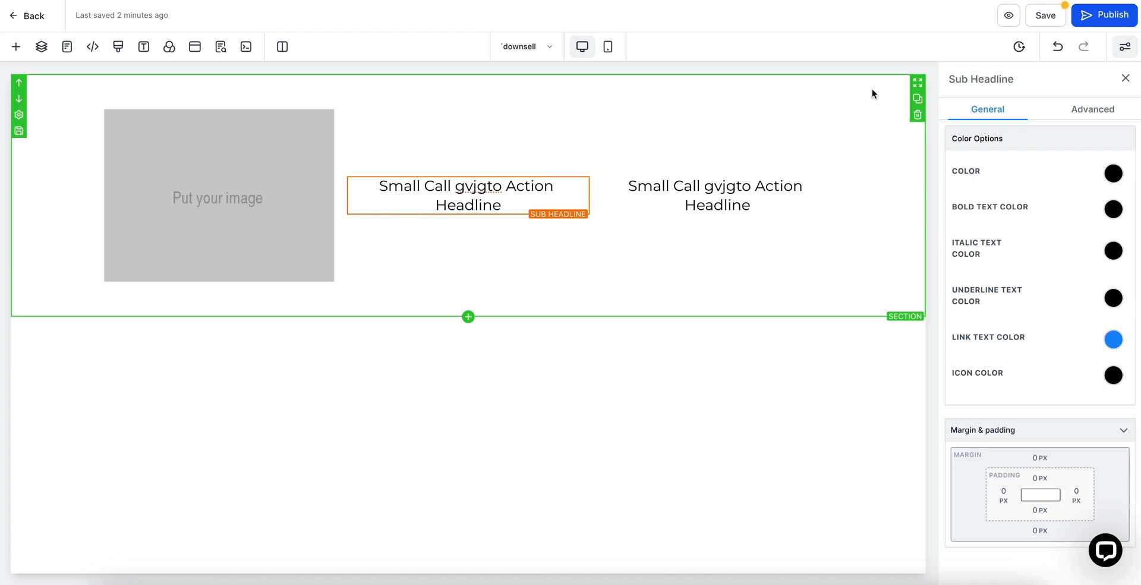
{"action": "left_click", "coordinate": [581, 168]}
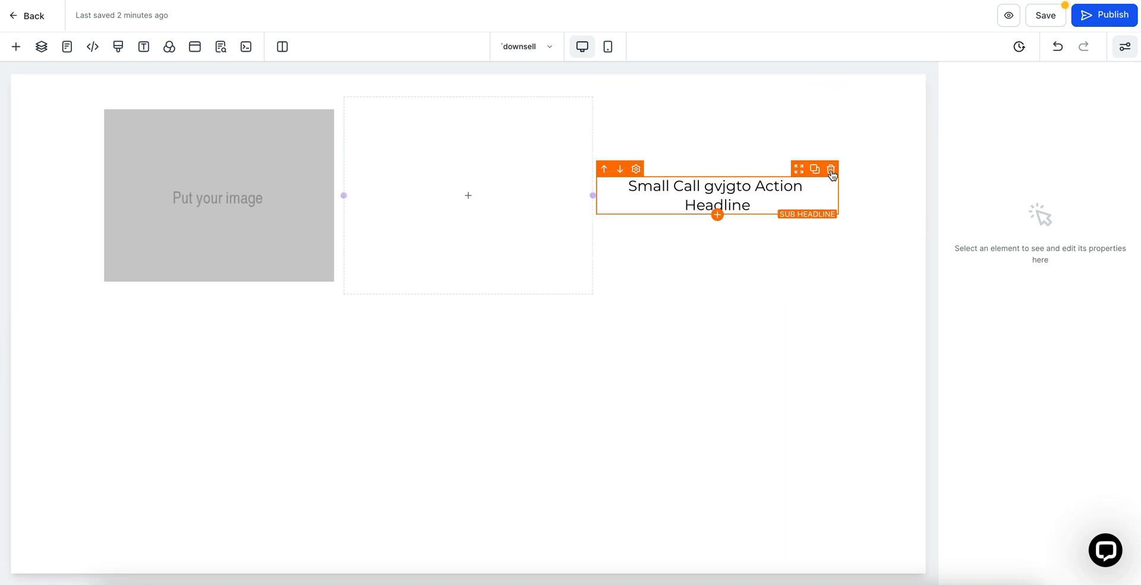
{"action": "left_click", "coordinate": [827, 169]}
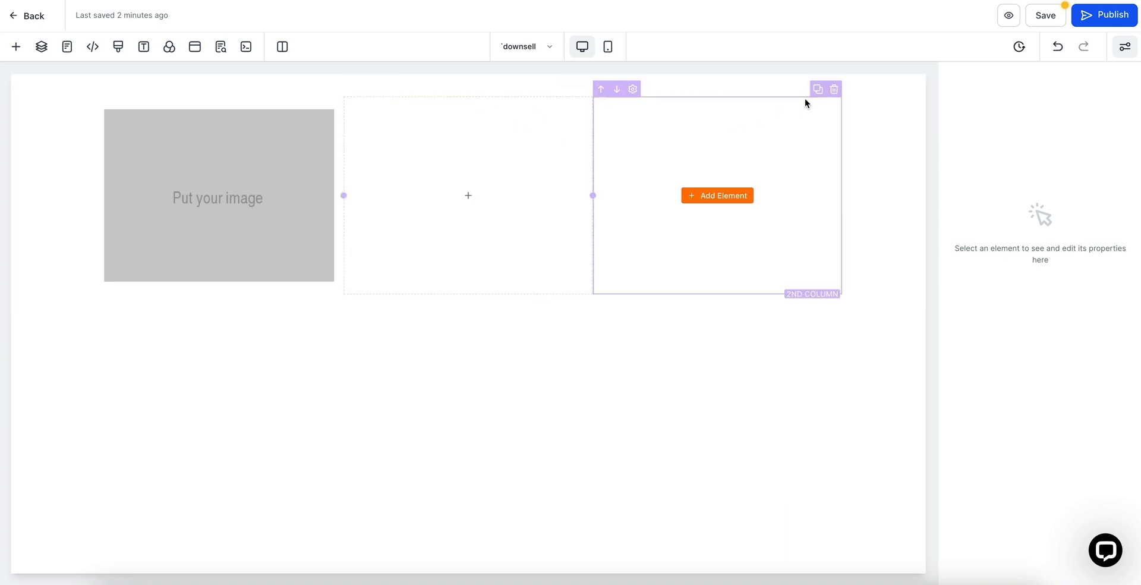
Try cloning the last empty column twice, and delete two of the empty columns again
{"action": "left_click", "coordinate": [817, 89]}
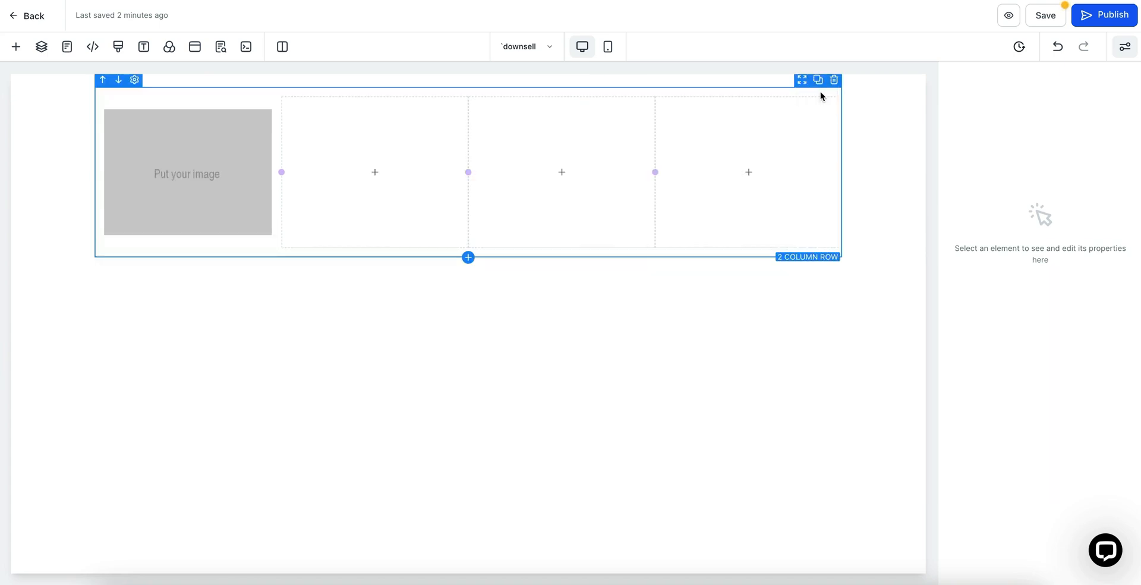
{"action": "left_click", "coordinate": [817, 89]}
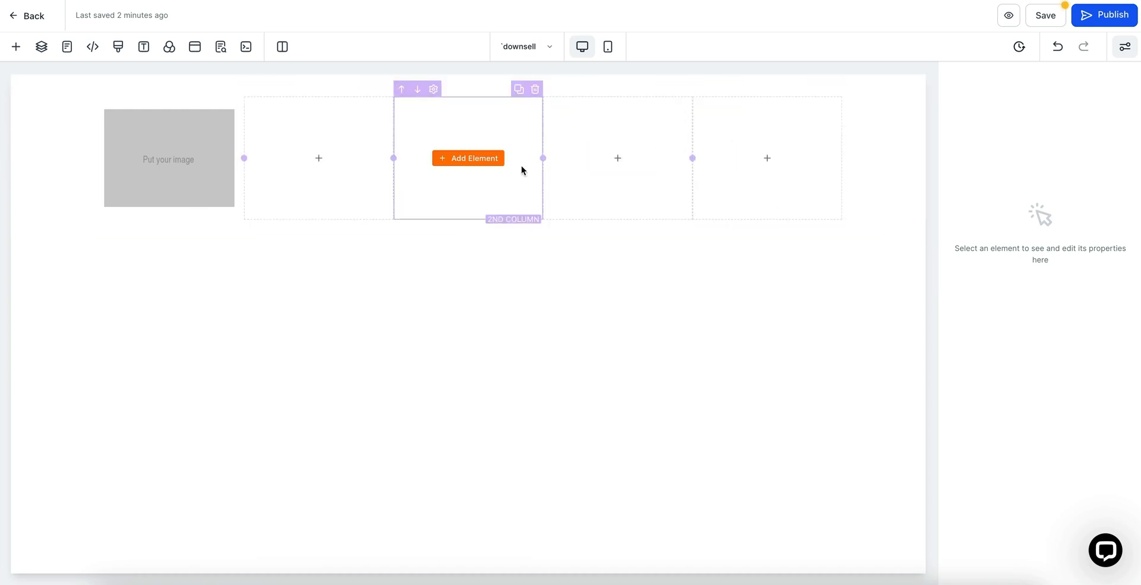
{"action": "left_click", "coordinate": [834, 90]}
{"action": "left_click", "coordinate": [833, 90]}
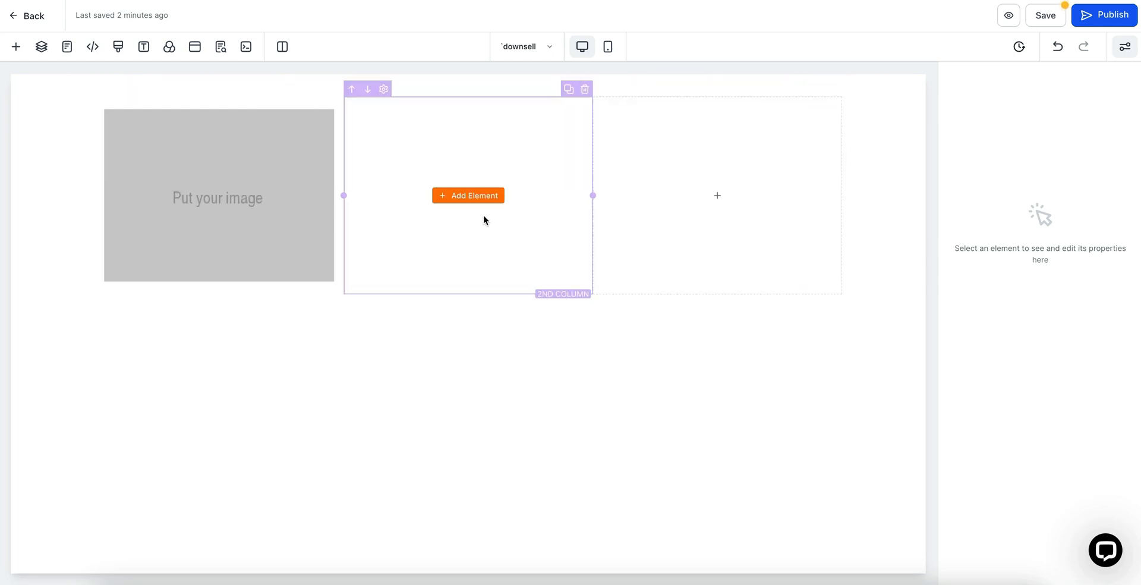
Try out a Headline element in the column next to the image, and delete it
{"action": "left_click", "coordinate": [458, 200]}
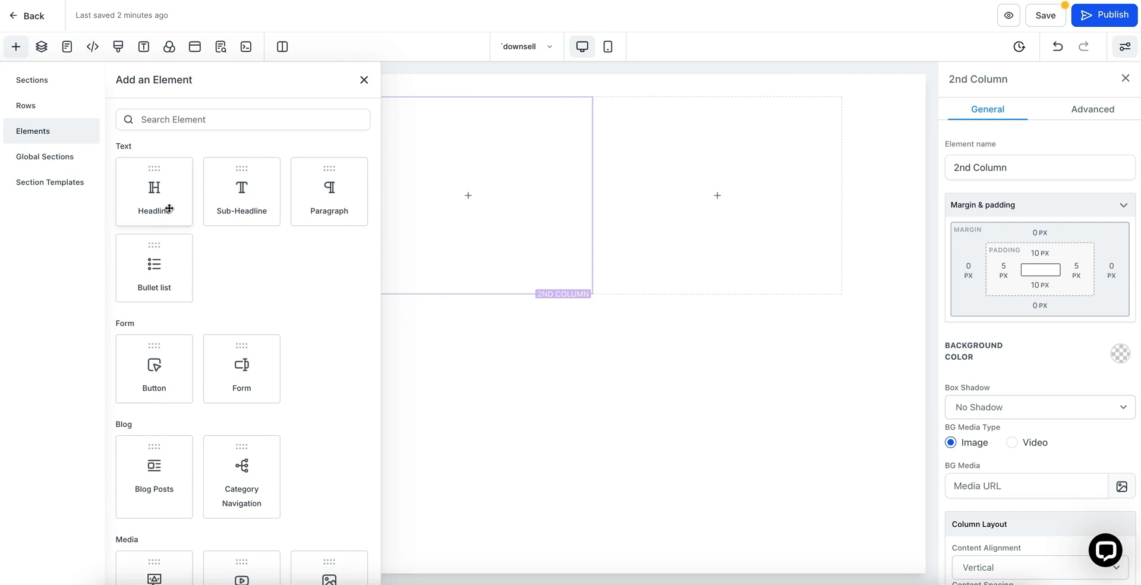
{"action": "left_click", "coordinate": [152, 189]}
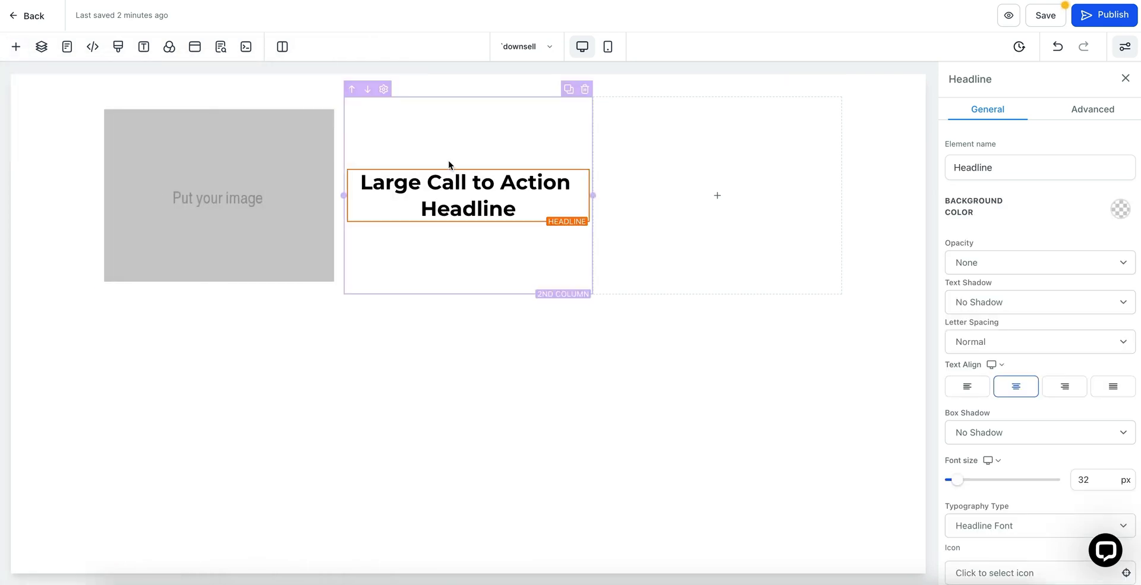
{"action": "left_click", "coordinate": [581, 166]}
Try out a Bullet list element with an extra line in the column next to the image, and delete it
{"action": "left_click", "coordinate": [460, 196]}
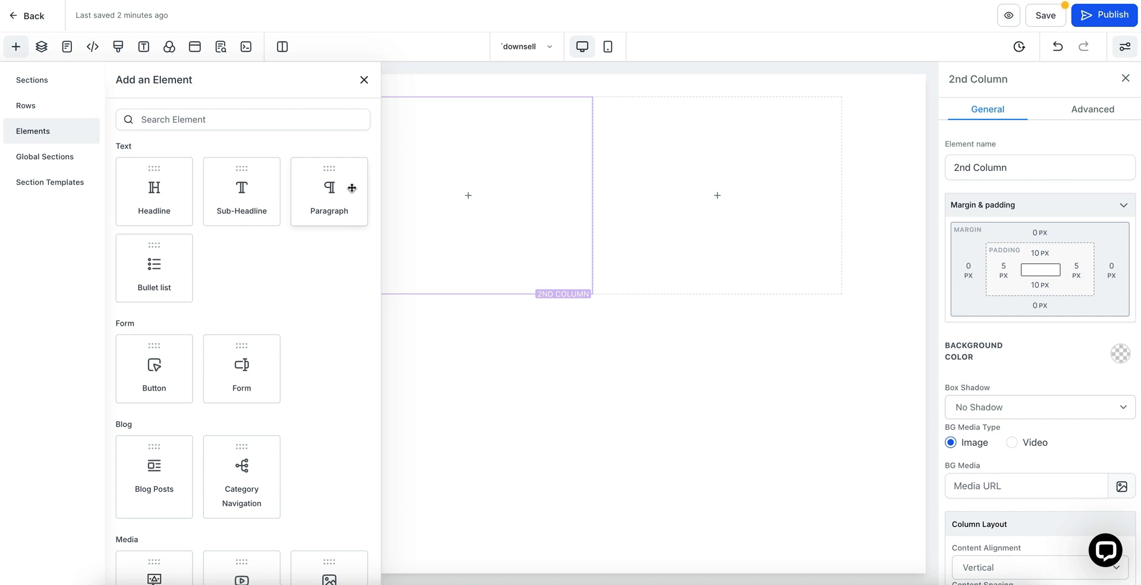
{"action": "left_click", "coordinate": [158, 262]}
{"action": "left_click", "coordinate": [504, 193]}
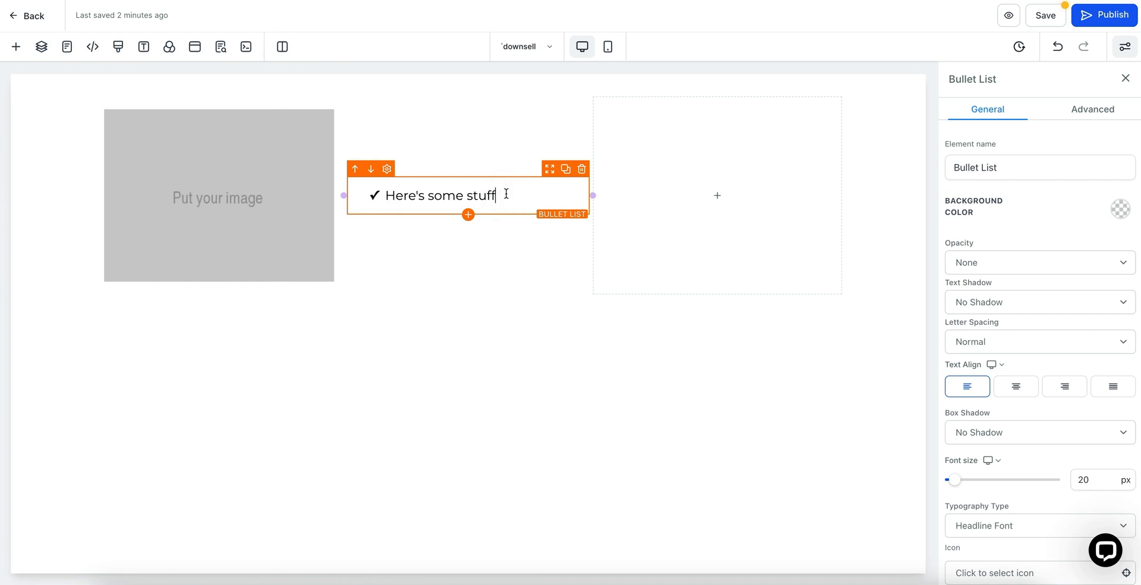
{"action": "key", "text": "Return"}
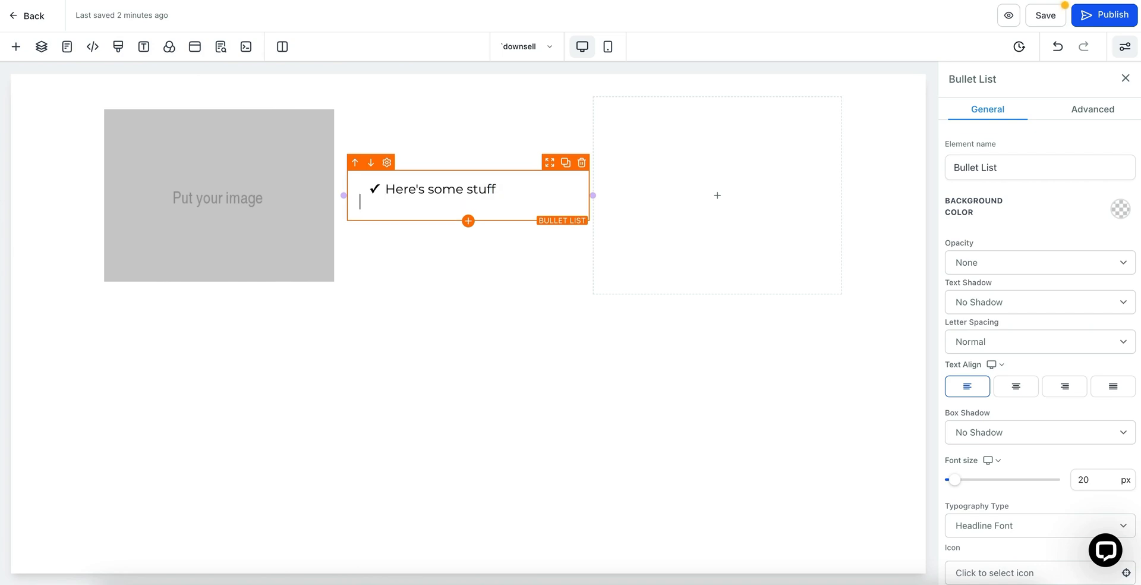
{"action": "left_click", "coordinate": [581, 163]}
Add a Button element to the empty column next to the image placeholder
{"action": "left_click", "coordinate": [489, 193]}
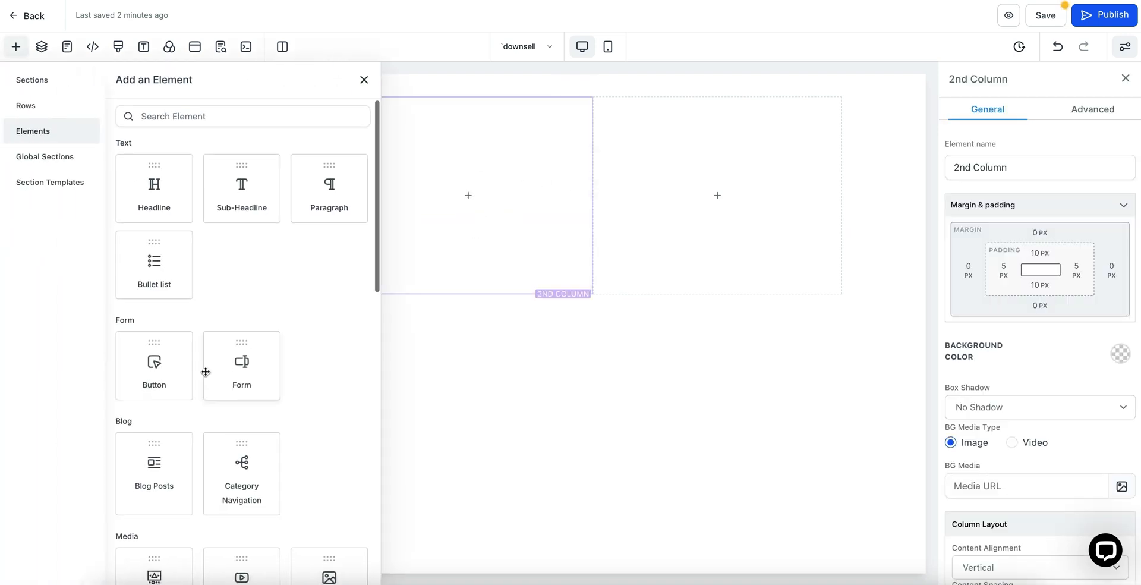
{"action": "scroll", "coordinate": [206, 372], "scroll_direction": "down", "scroll_amount": 2}
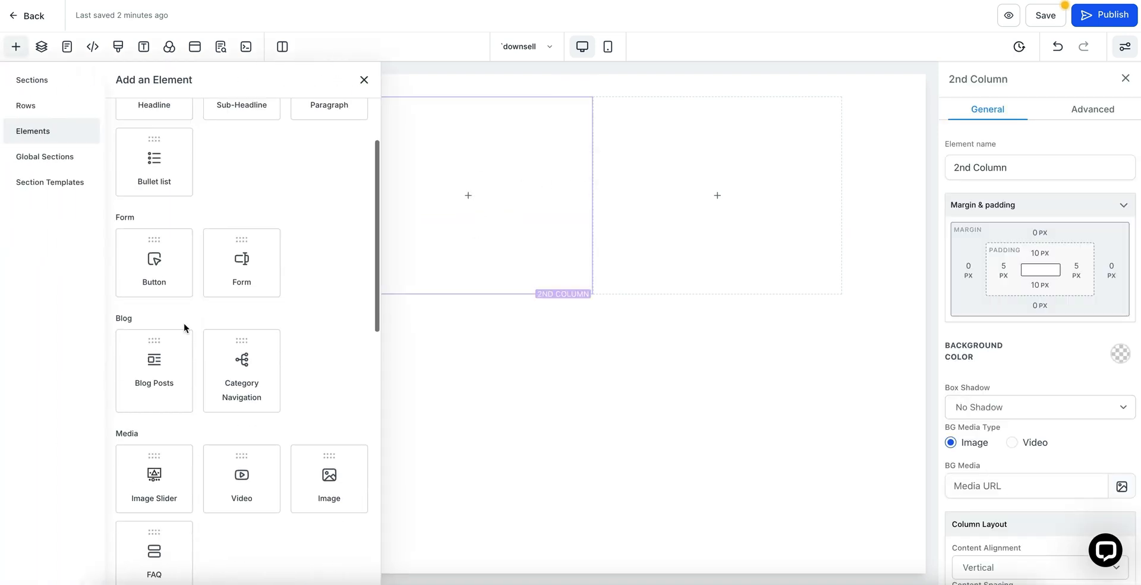
{"action": "left_click", "coordinate": [154, 260]}
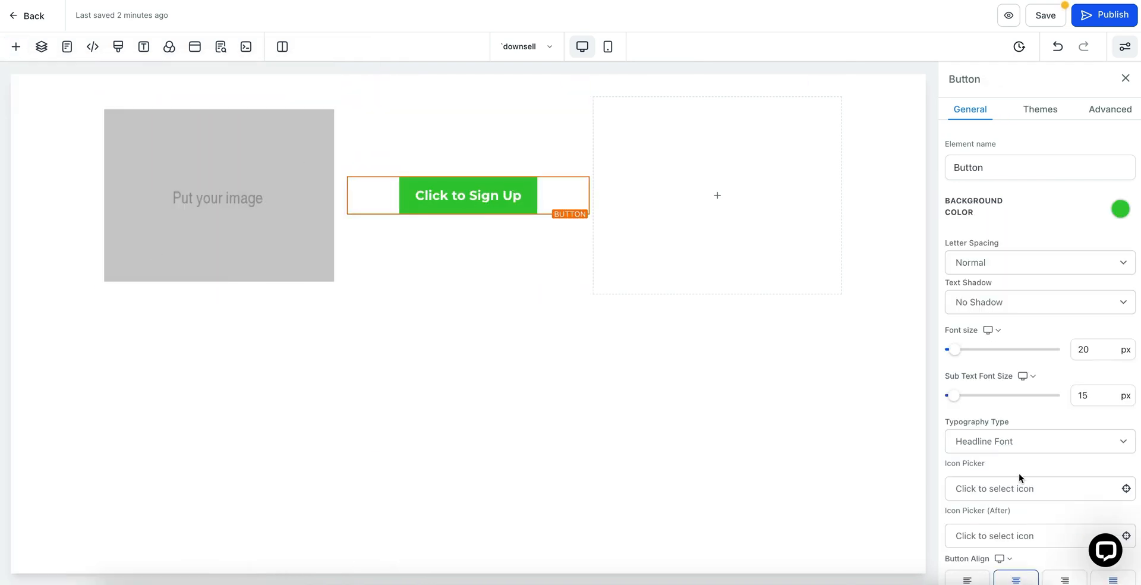
Change the button's text to "SIGN UP"
{"action": "scroll", "coordinate": [1019, 475], "scroll_direction": "down", "scroll_amount": 8}
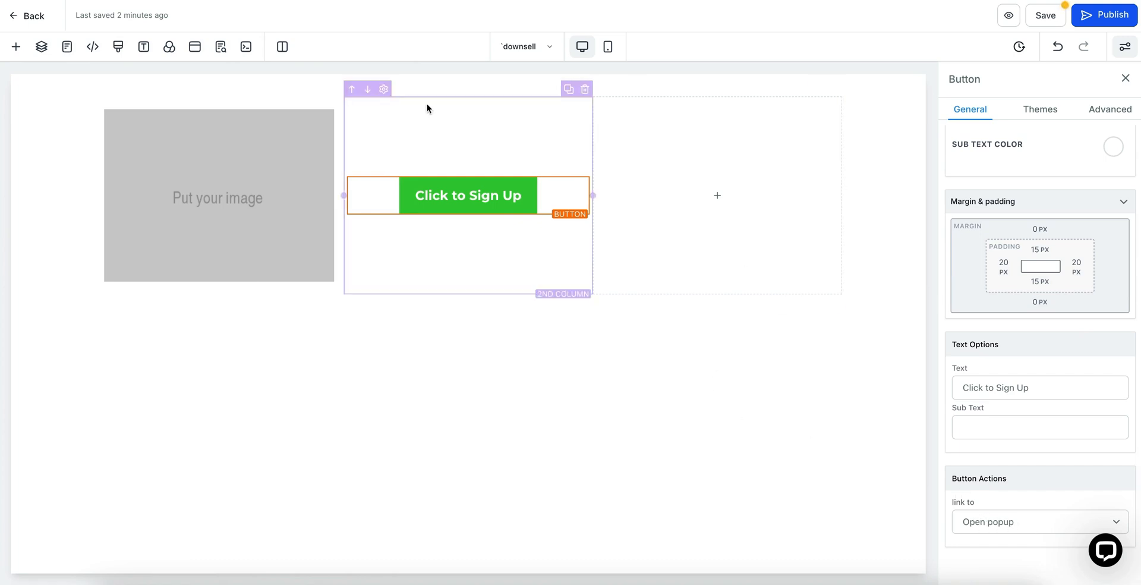
{"action": "left_click", "coordinate": [492, 260]}
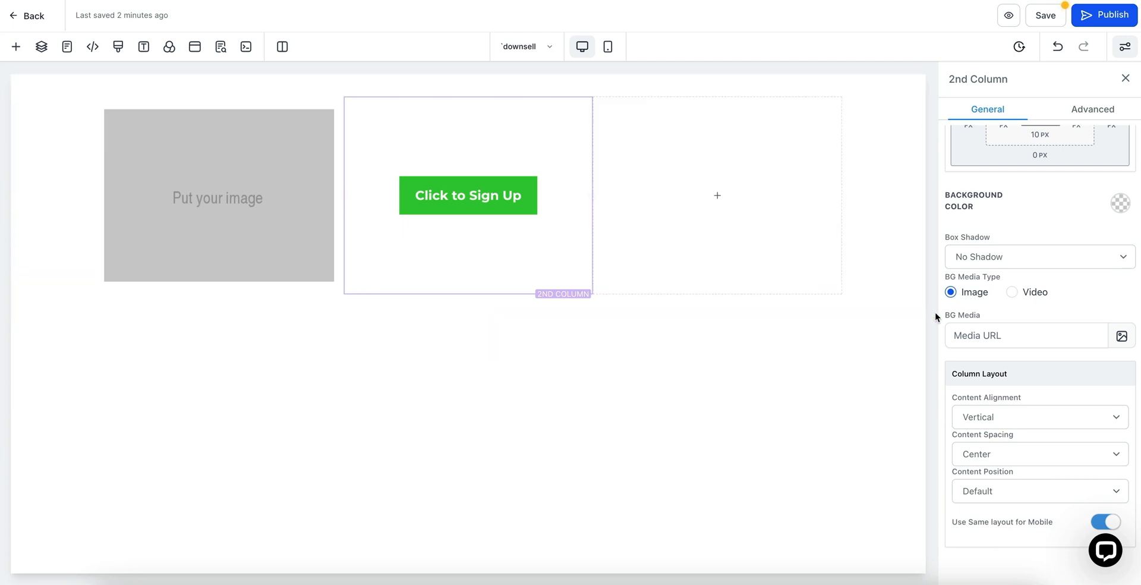
{"action": "left_click", "coordinate": [505, 201]}
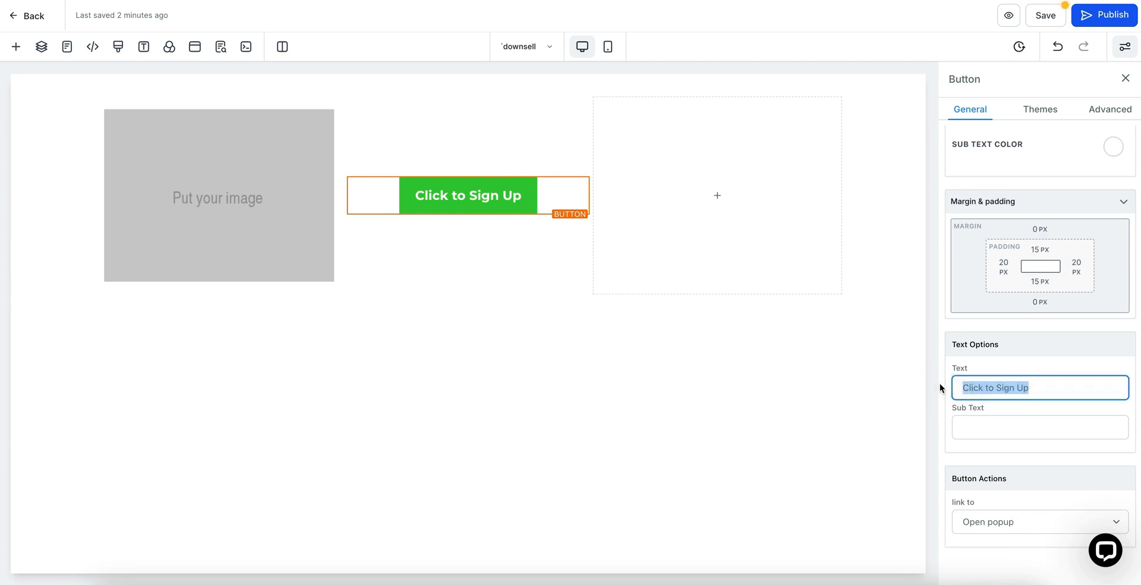
{"action": "key", "text": "BackSpace"}
{"action": "type", "text": "SIGN UP"}
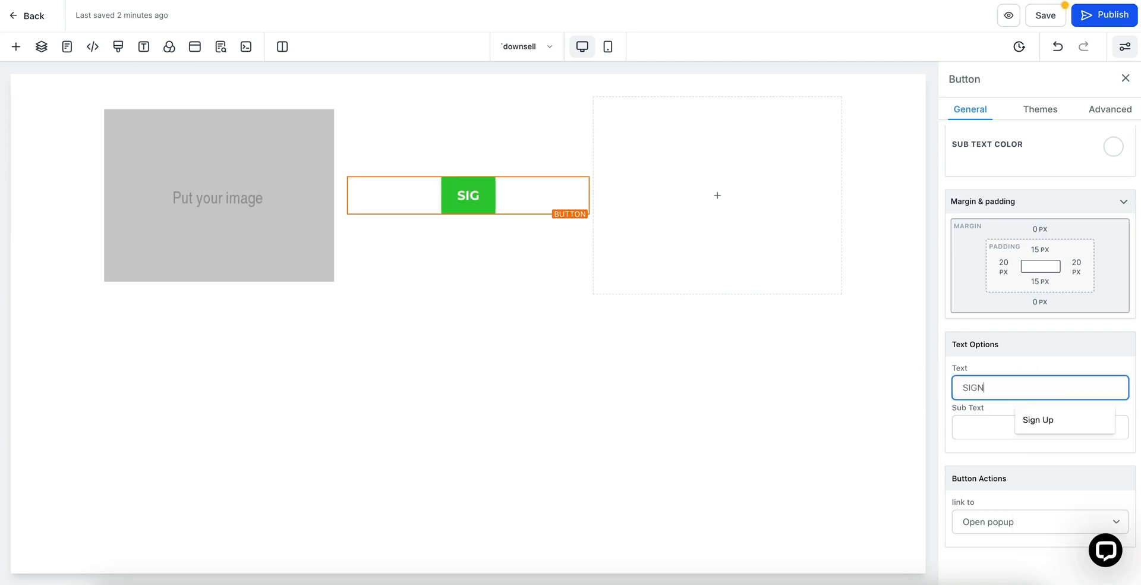
{"action": "left_click", "coordinate": [1013, 365]}
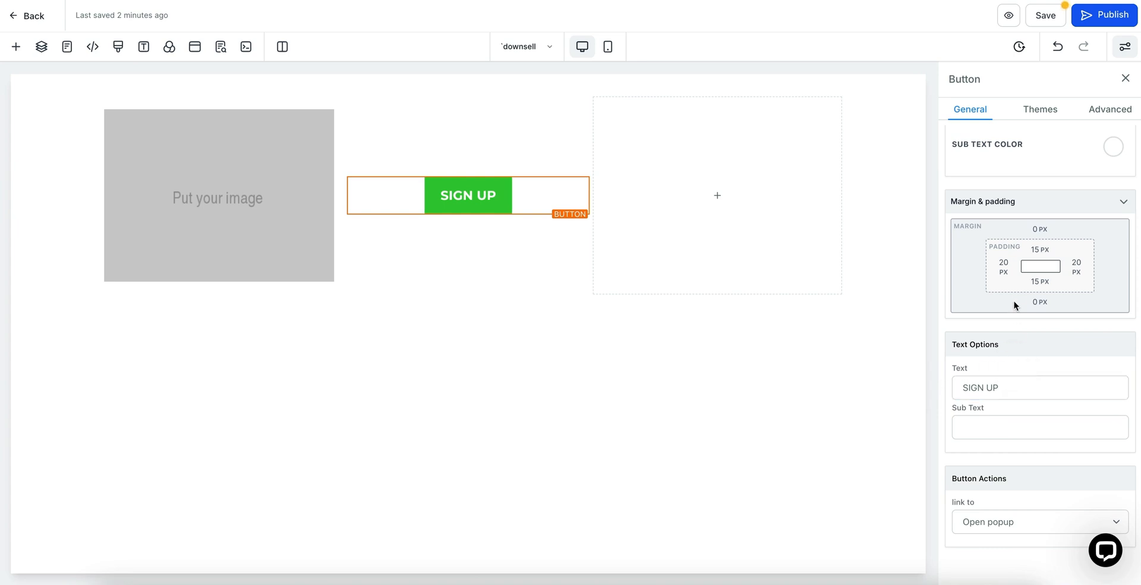
Set the button's left and right padding to 60 px each
{"action": "scroll", "coordinate": [1014, 301], "scroll_direction": "up", "scroll_amount": 1}
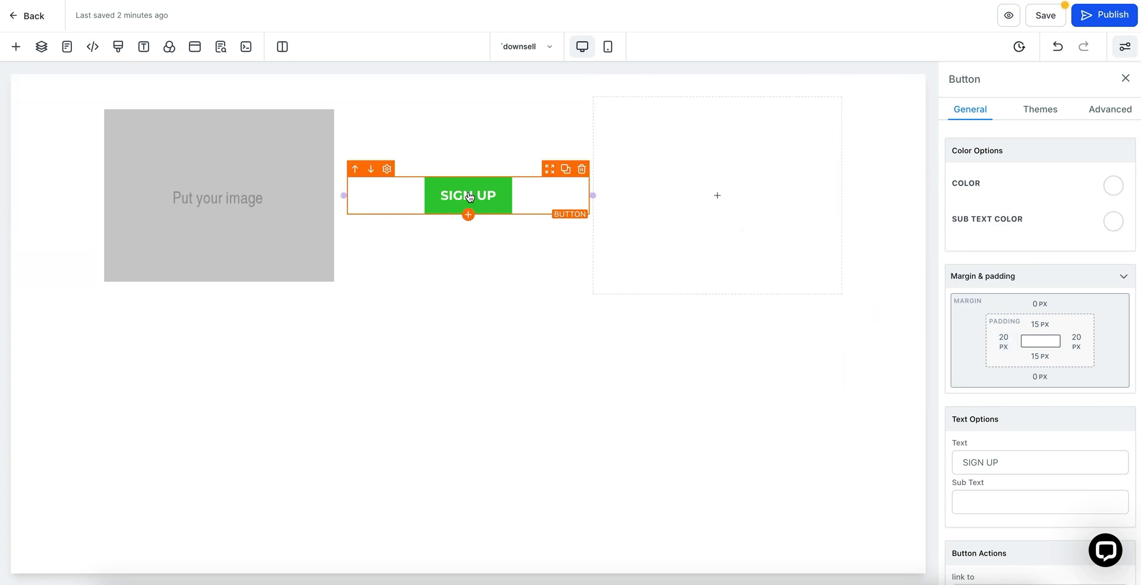
{"action": "left_click", "coordinate": [1003, 344]}
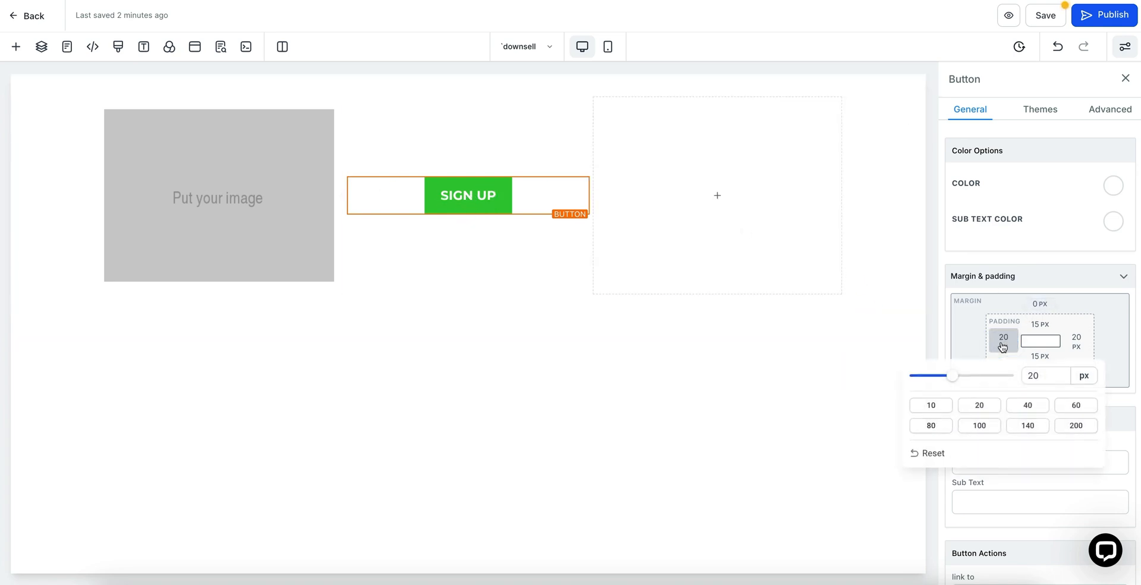
{"action": "left_click", "coordinate": [1077, 405]}
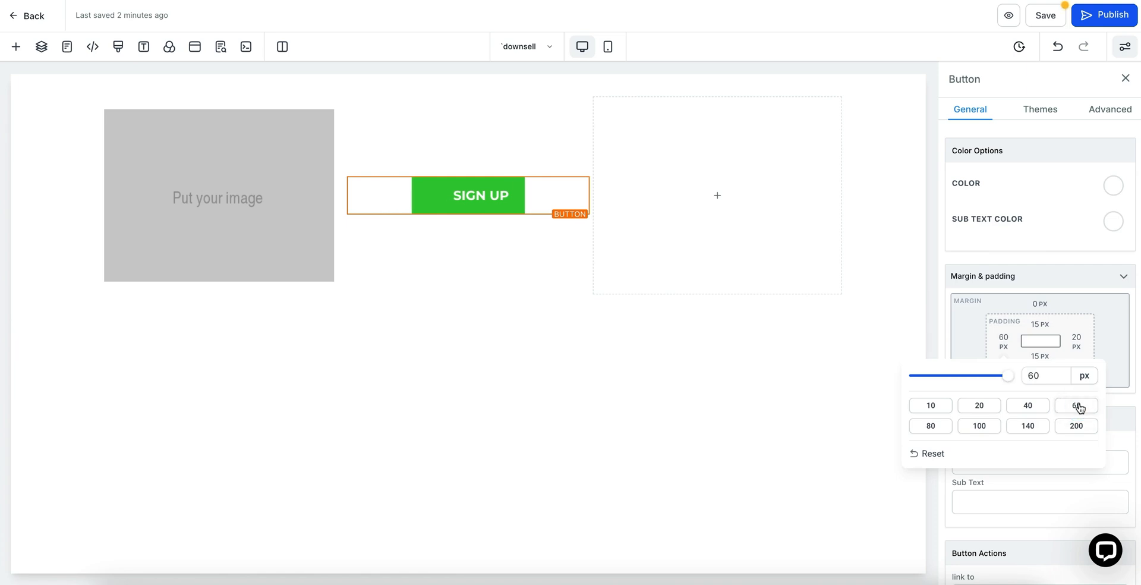
{"action": "left_click", "coordinate": [1077, 343]}
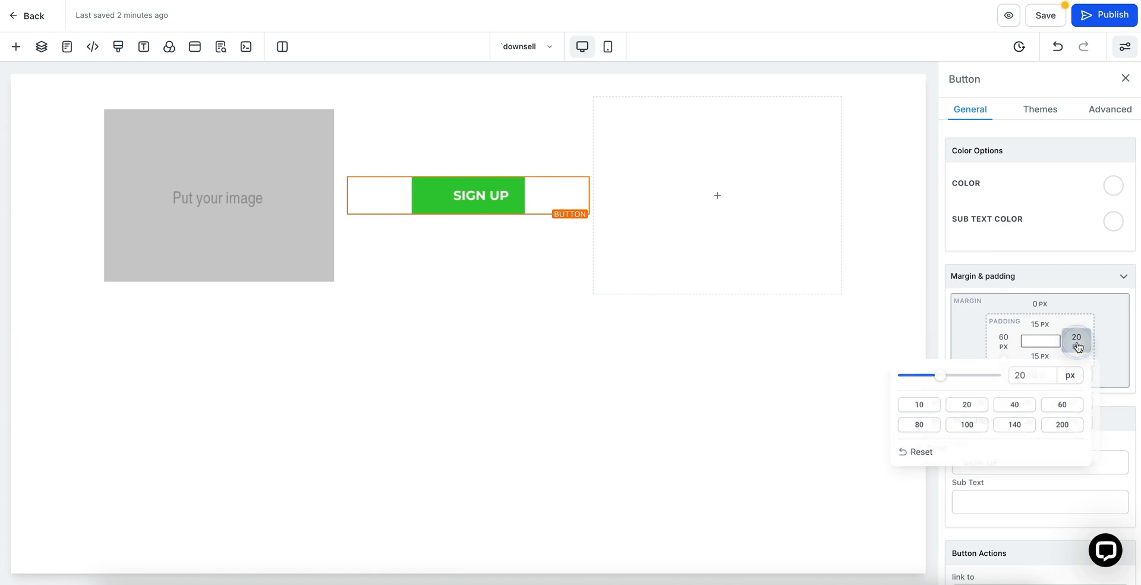
{"action": "left_click", "coordinate": [1061, 405]}
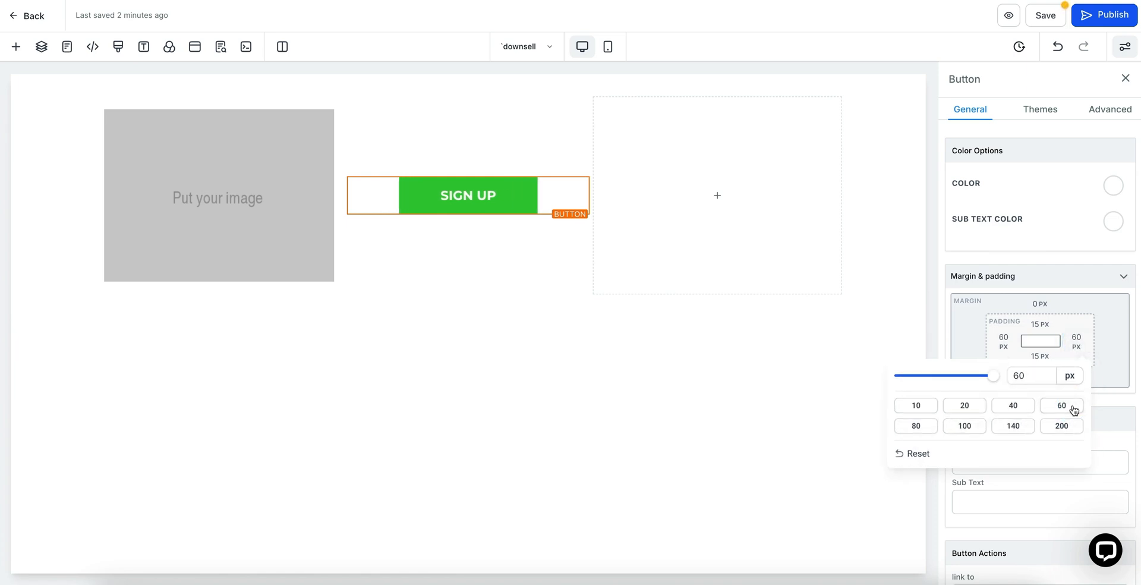
{"action": "scroll", "coordinate": [1049, 265], "scroll_direction": "up", "scroll_amount": 1}
{"action": "scroll", "coordinate": [1050, 265], "scroll_direction": "down", "scroll_amount": 1}
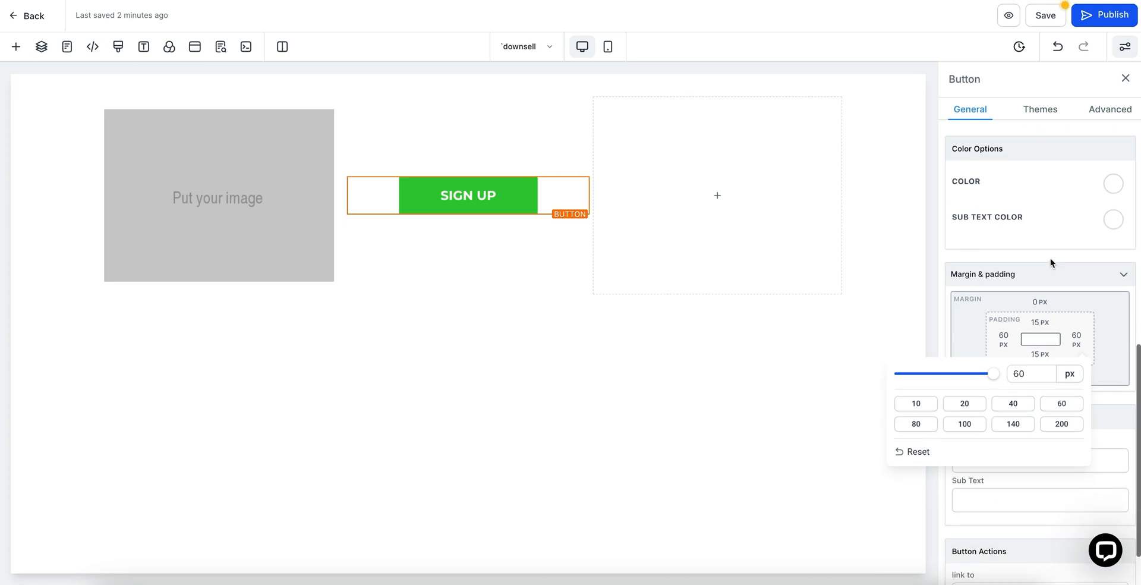
Set the button's text color to black, then try left and right alignment before returning it to center
{"action": "left_click", "coordinate": [1114, 184]}
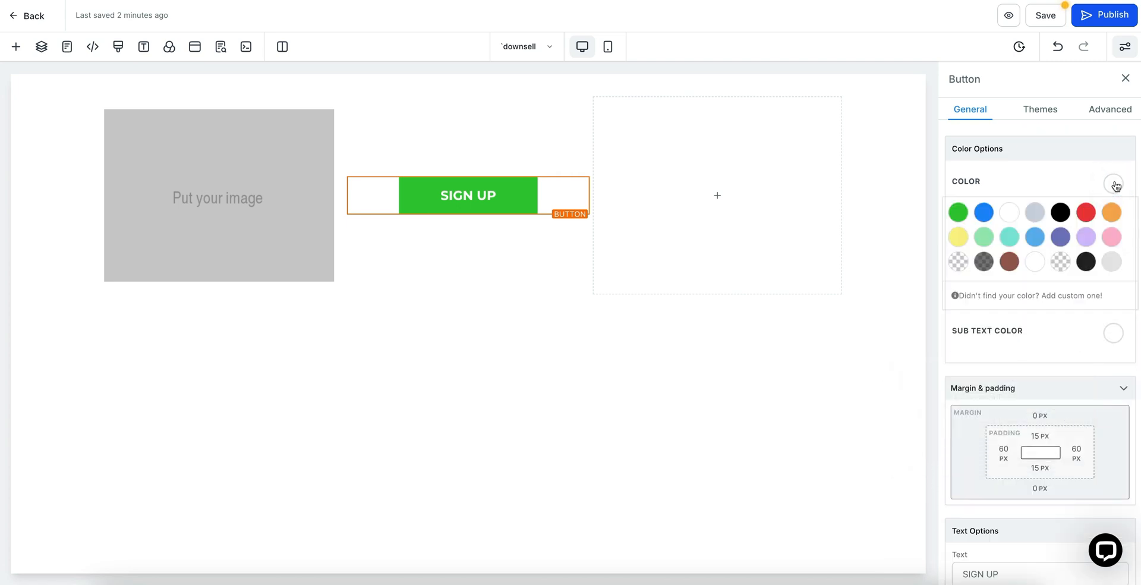
{"action": "left_click", "coordinate": [1061, 212]}
{"action": "scroll", "coordinate": [1044, 181], "scroll_direction": "up", "scroll_amount": 5}
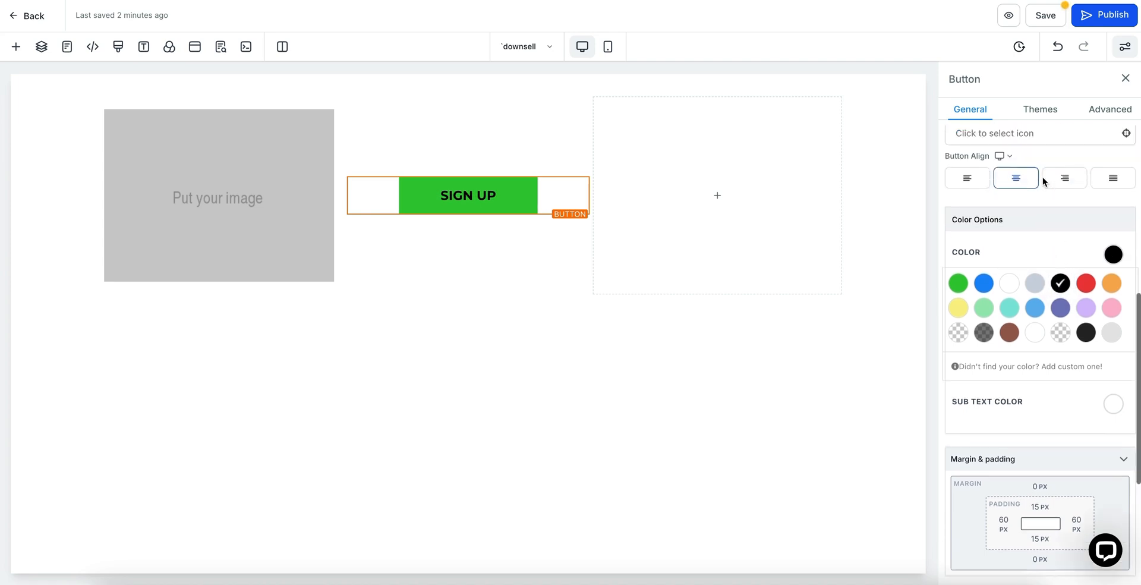
{"action": "left_click", "coordinate": [967, 265]}
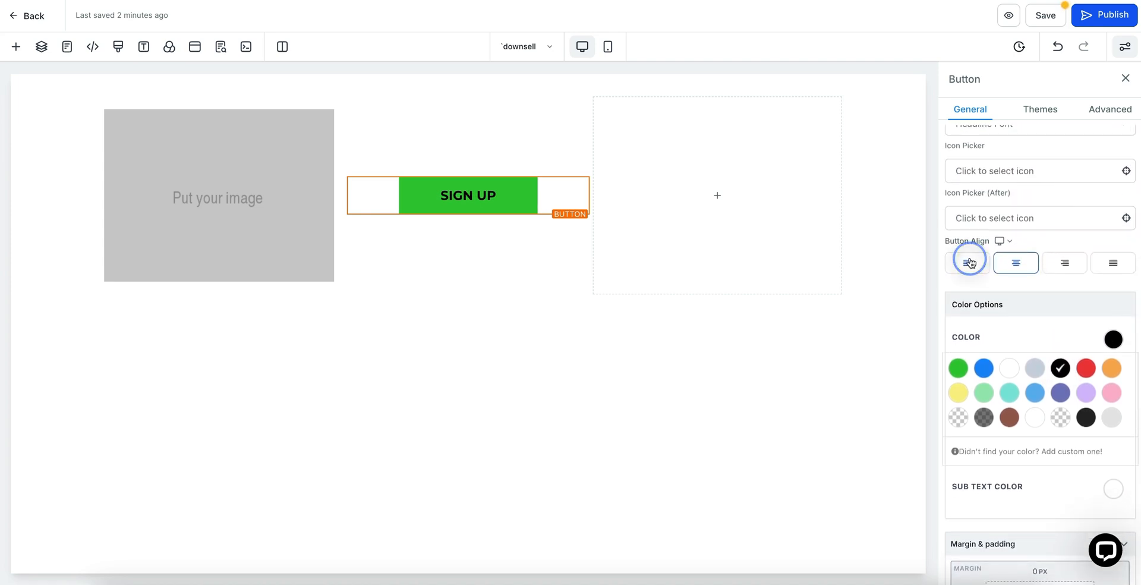
{"action": "left_click", "coordinate": [1017, 264]}
{"action": "left_click", "coordinate": [1061, 263]}
{"action": "left_click", "coordinate": [1020, 265]}
Add the YouTube icon after the button's text
{"action": "scroll", "coordinate": [1093, 214], "scroll_direction": "up", "scroll_amount": 1}
{"action": "scroll", "coordinate": [1105, 211], "scroll_direction": "down", "scroll_amount": 2}
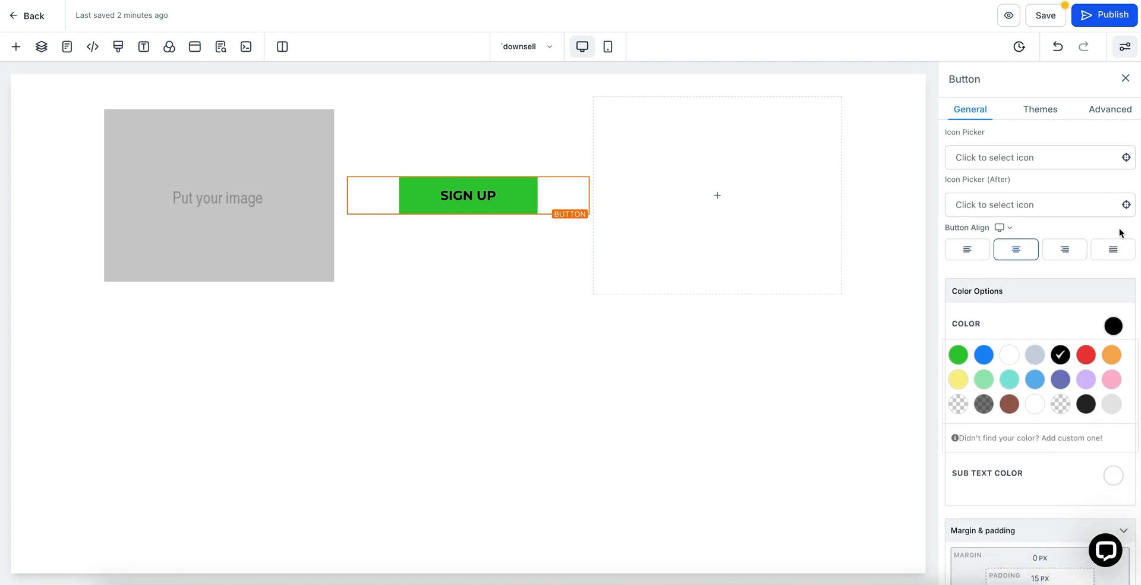
{"action": "left_click", "coordinate": [1126, 205]}
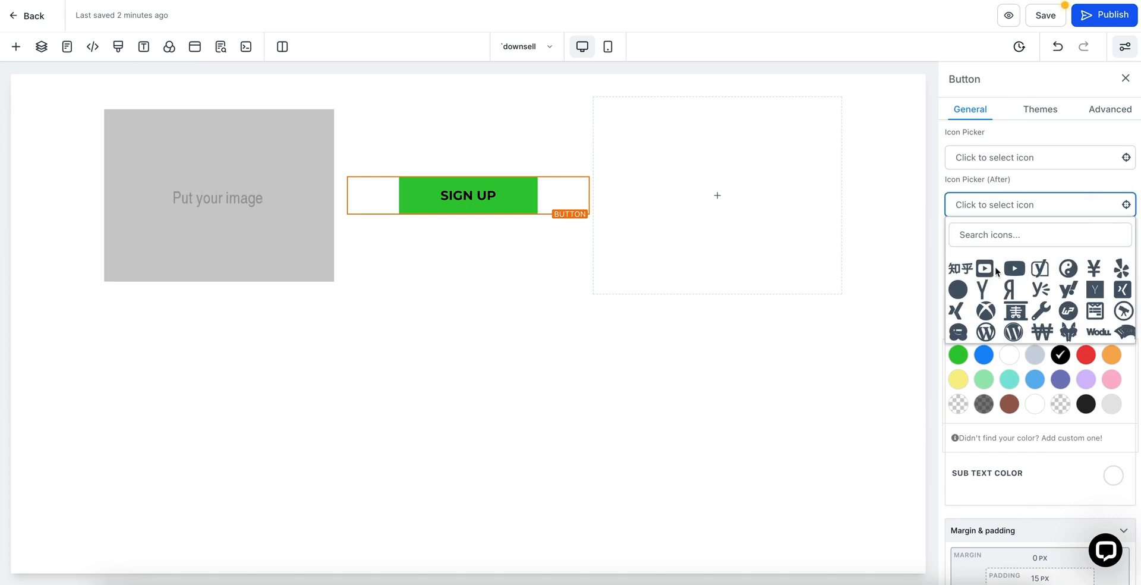
{"action": "left_click", "coordinate": [1012, 270]}
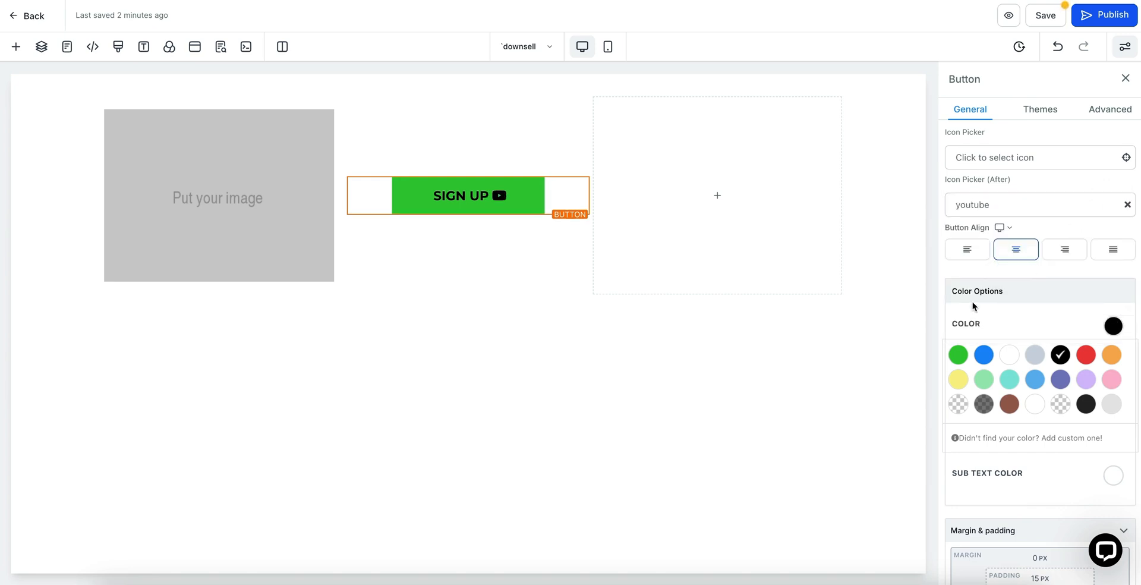
Try the Custom Font typography type on the button and look into its font family choices
{"action": "scroll", "coordinate": [990, 231], "scroll_direction": "up", "scroll_amount": 3}
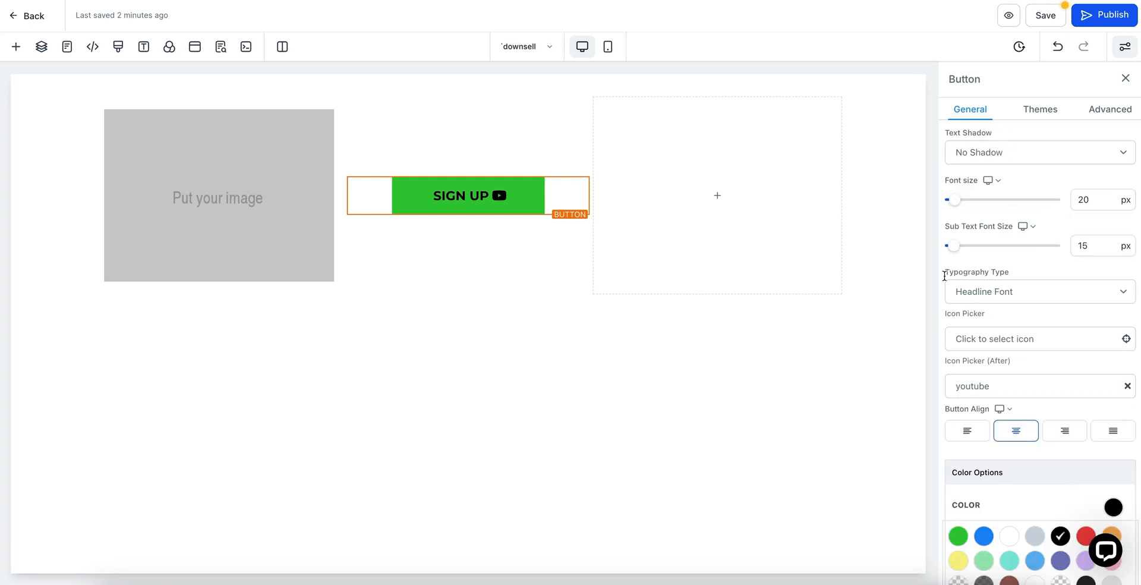
{"action": "left_click", "coordinate": [1002, 293]}
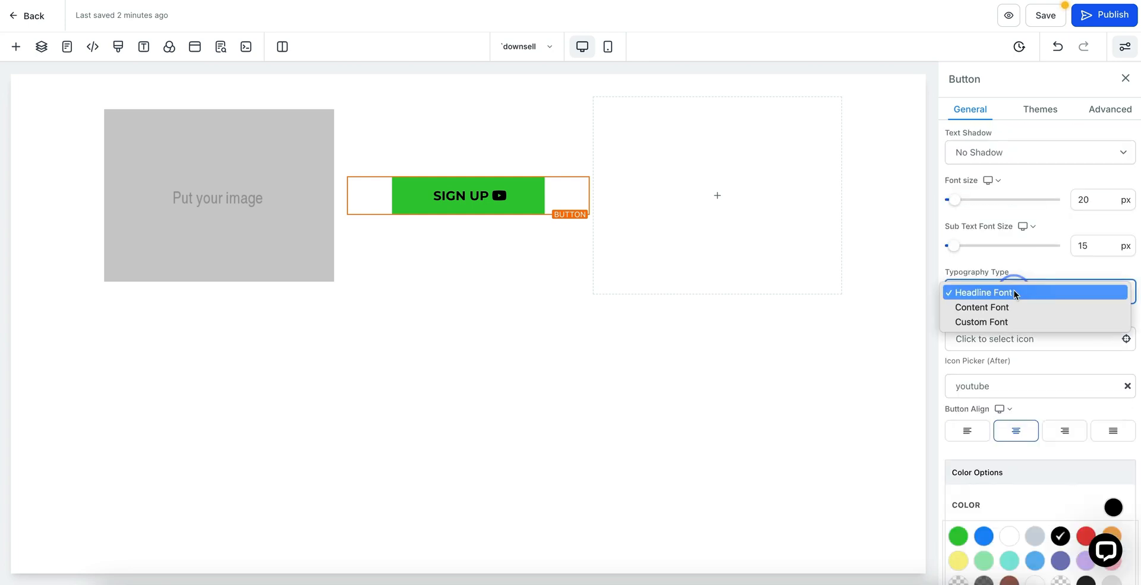
{"action": "left_click", "coordinate": [1005, 321]}
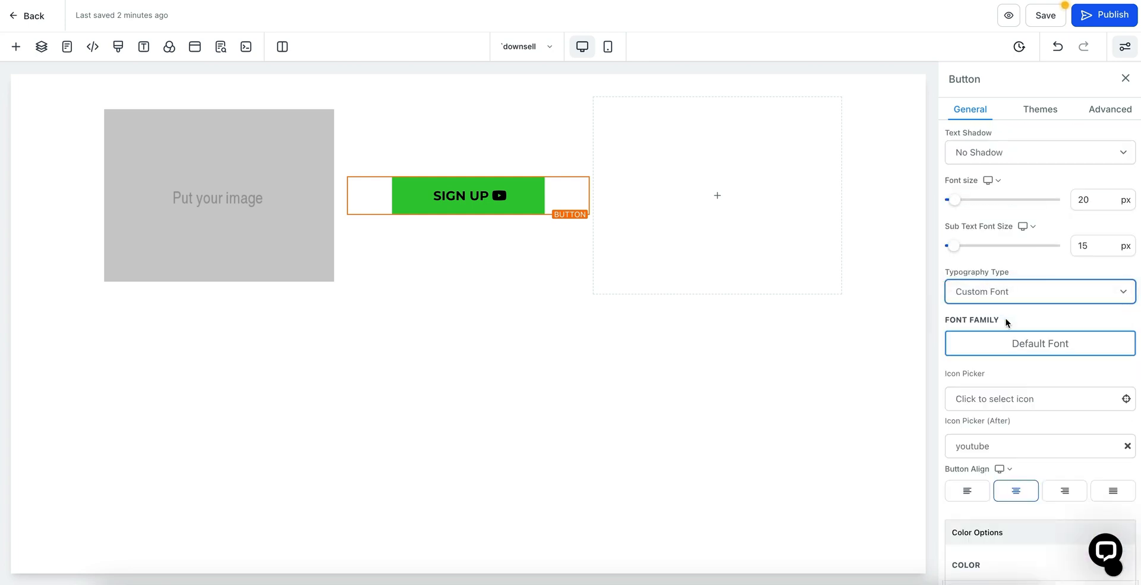
{"action": "left_click", "coordinate": [1031, 346]}
{"action": "left_click", "coordinate": [552, 247]}
{"action": "left_click", "coordinate": [735, 214]}
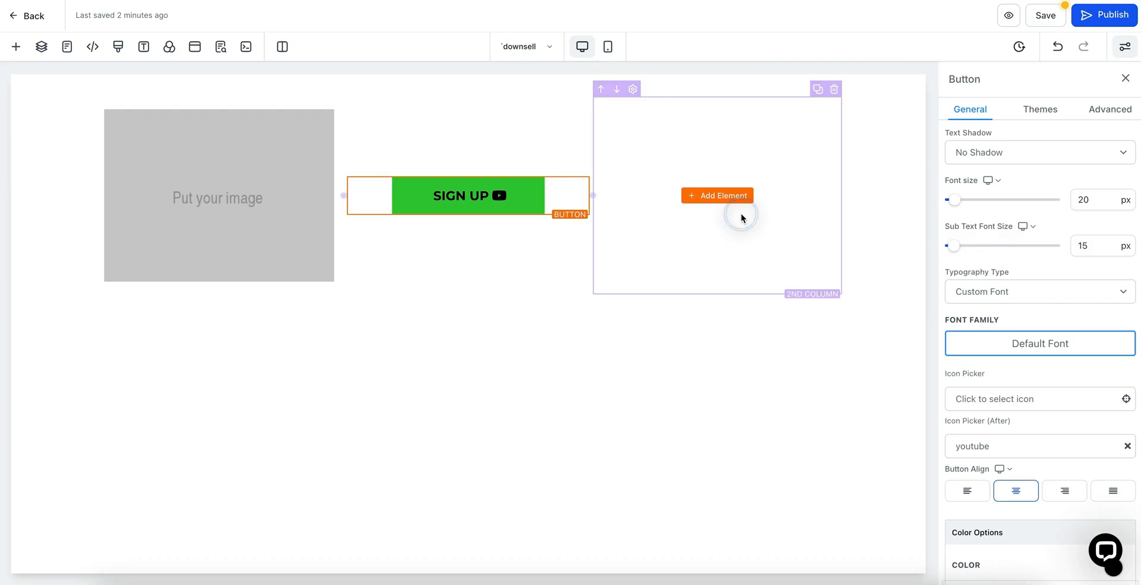
Set the button's background color to red
{"action": "scroll", "coordinate": [992, 249], "scroll_direction": "up", "scroll_amount": 5}
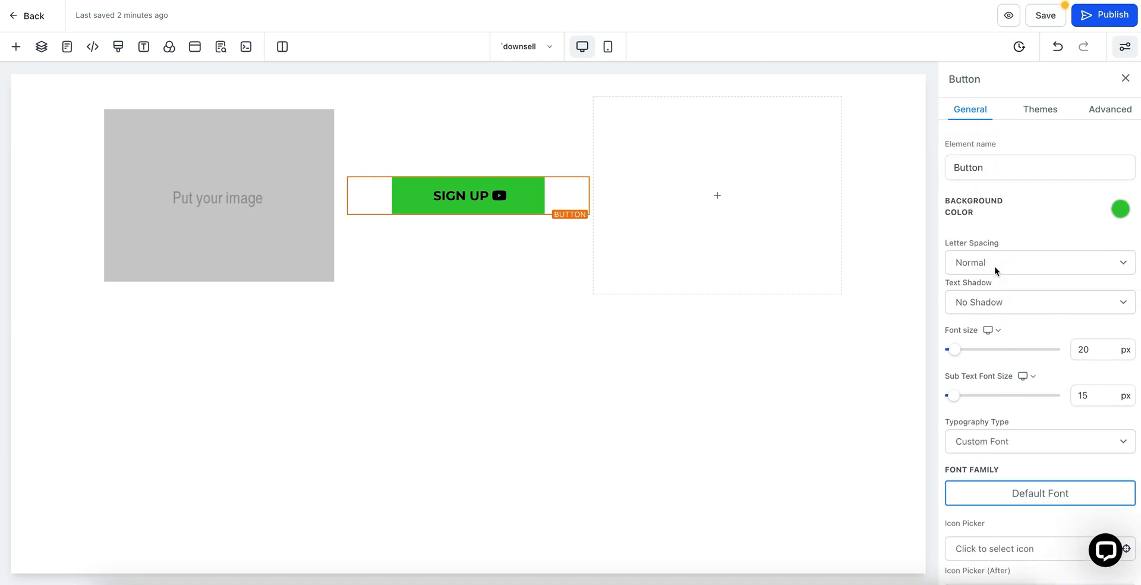
{"action": "left_click", "coordinate": [1123, 215]}
{"action": "left_click", "coordinate": [1077, 253]}
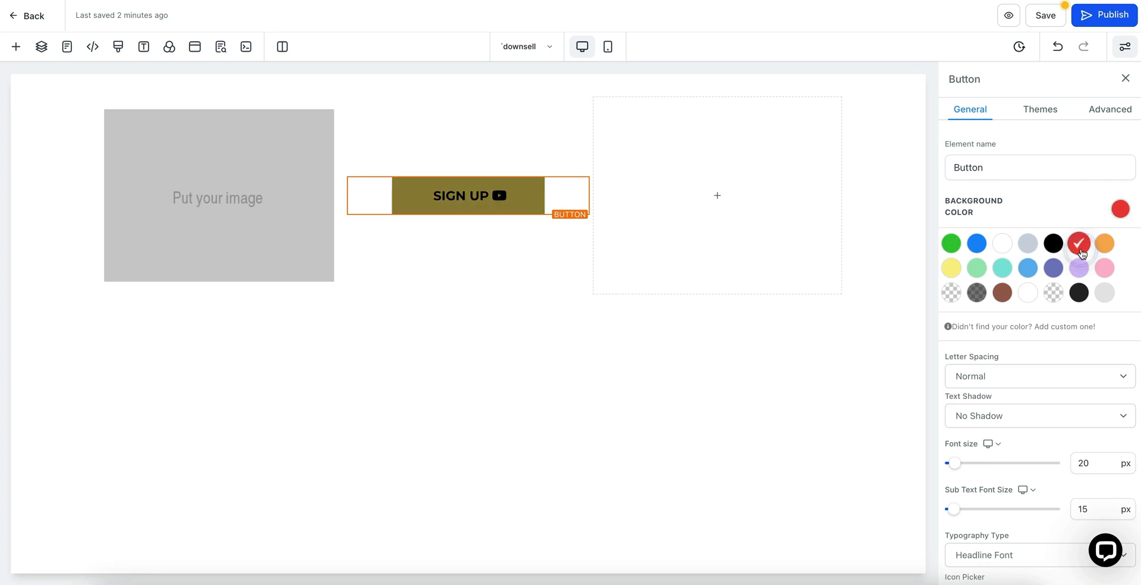
Apply the dark green "Click to Sign Up" theme with the thin inner border to the button
{"action": "left_click", "coordinate": [1034, 113]}
{"action": "scroll", "coordinate": [1051, 344], "scroll_direction": "down", "scroll_amount": 3}
{"action": "scroll", "coordinate": [1051, 344], "scroll_direction": "down", "scroll_amount": 8}
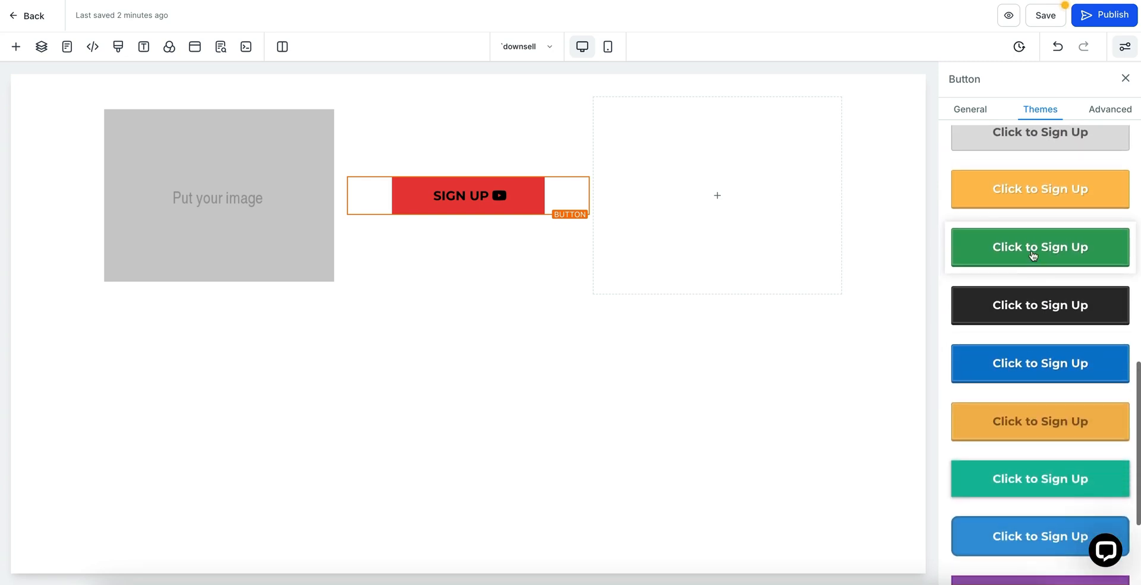
{"action": "left_click", "coordinate": [994, 245]}
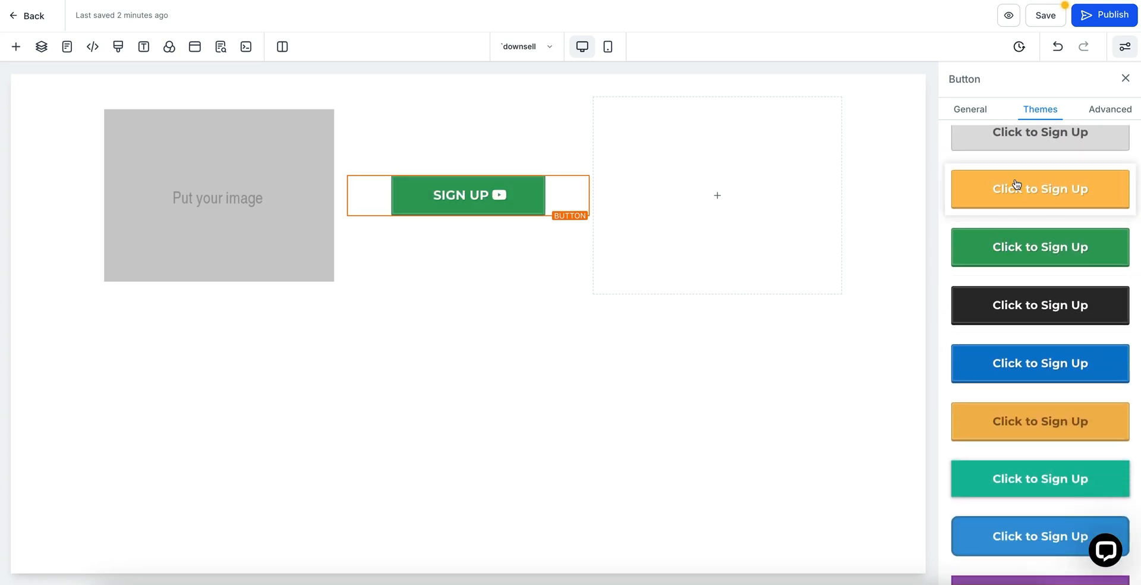
Give the button the looping Rocking effect and set its width to Fill Width
{"action": "scroll", "coordinate": [1017, 185], "scroll_direction": "up", "scroll_amount": 10}
{"action": "left_click", "coordinate": [1103, 112]}
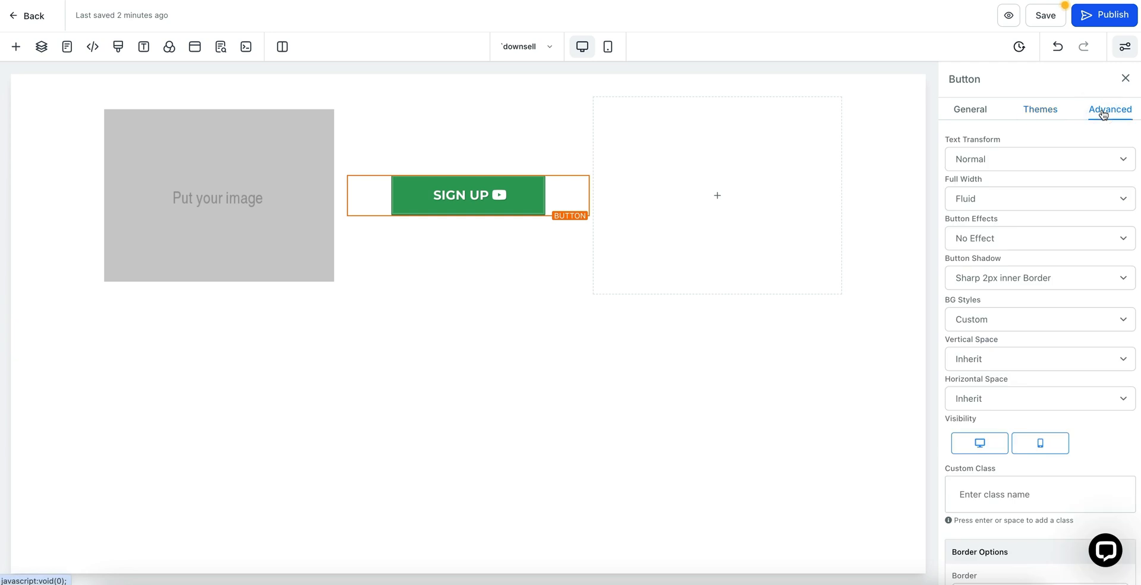
{"action": "left_click", "coordinate": [1002, 238]}
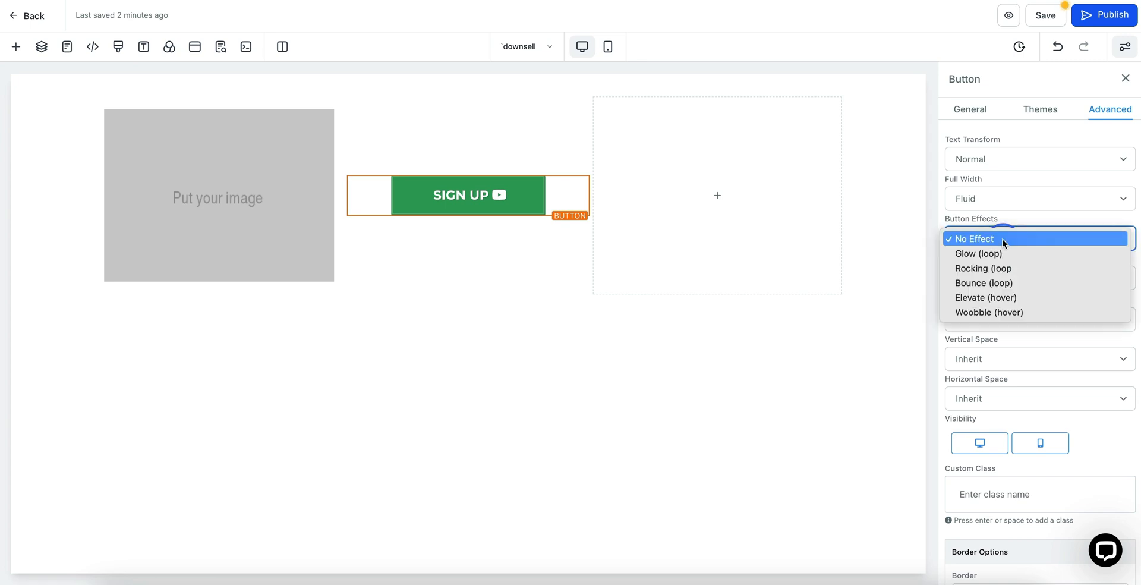
{"action": "left_click", "coordinate": [989, 266]}
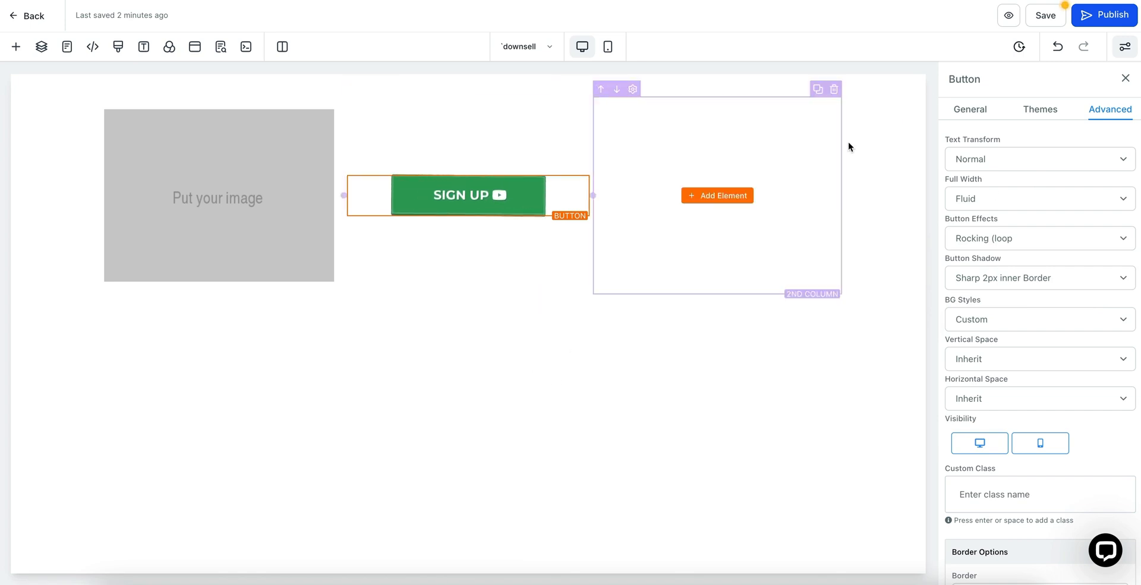
{"action": "left_click", "coordinate": [997, 198]}
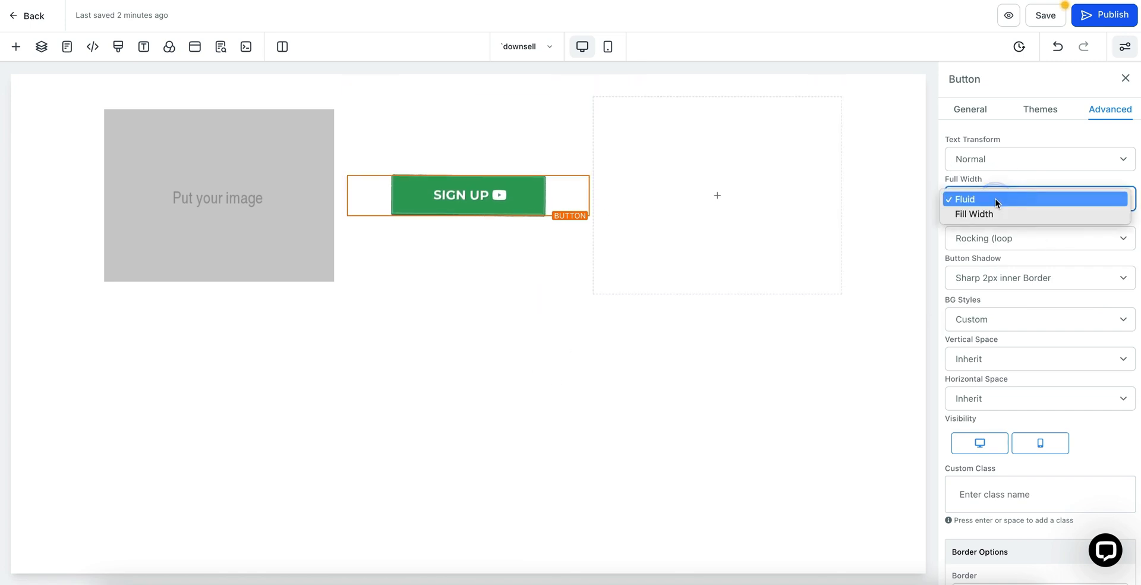
{"action": "left_click", "coordinate": [988, 216]}
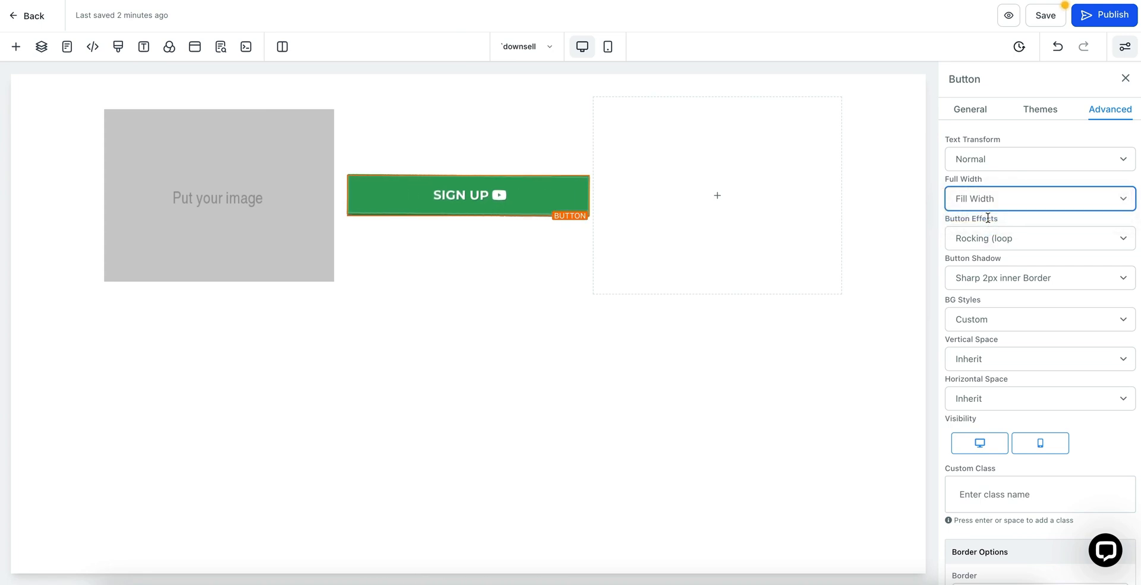
Try the Line Flat background style on the button and return it to Custom
{"action": "scroll", "coordinate": [1008, 237], "scroll_direction": "down", "scroll_amount": 2}
{"action": "scroll", "coordinate": [1006, 273], "scroll_direction": "down", "scroll_amount": 1}
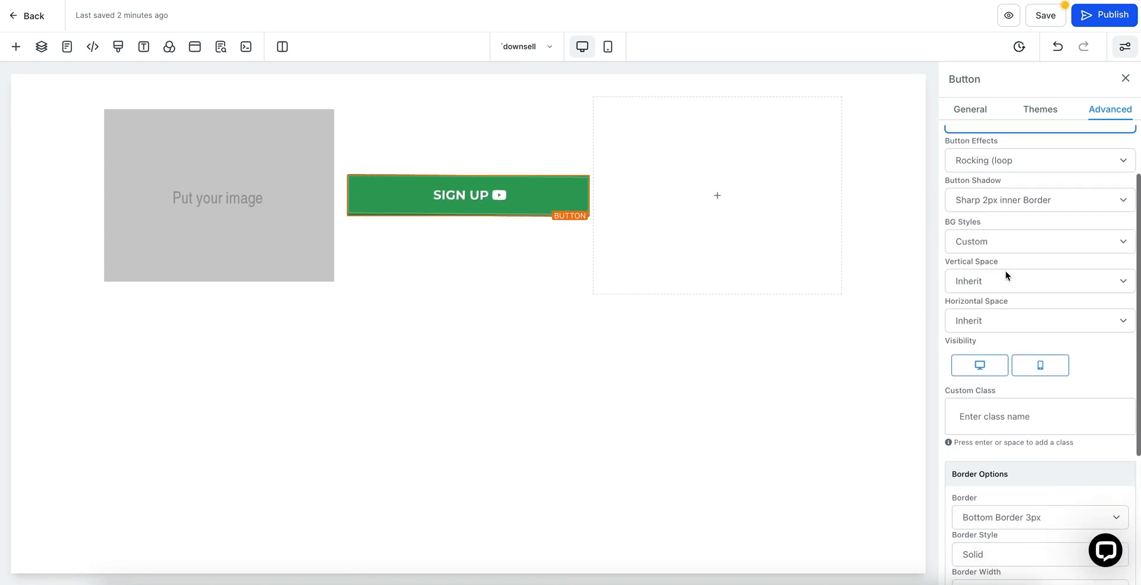
{"action": "left_click", "coordinate": [991, 242]}
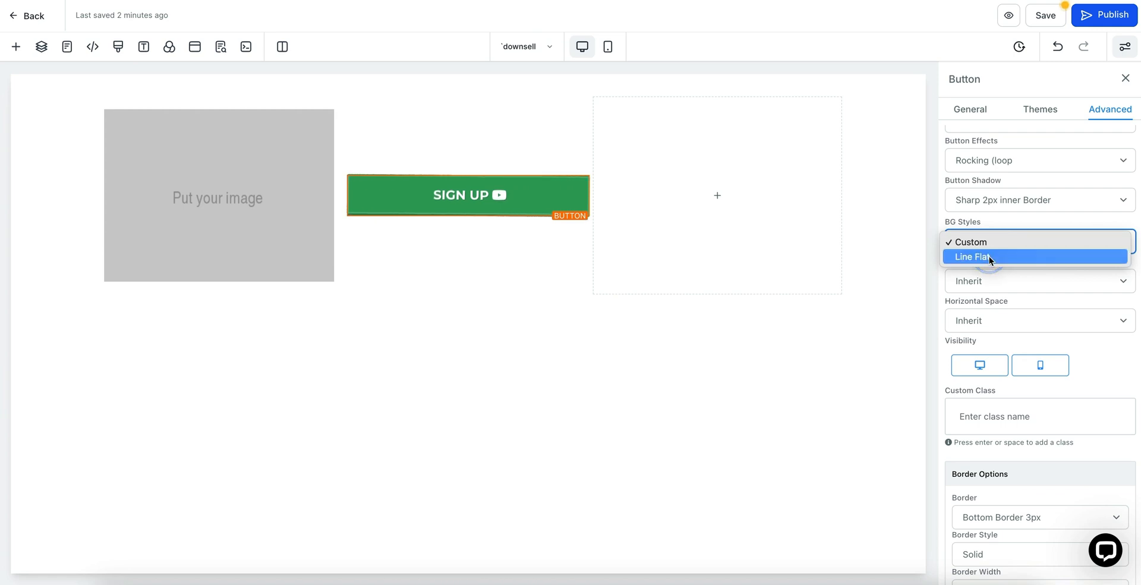
{"action": "left_click", "coordinate": [989, 256]}
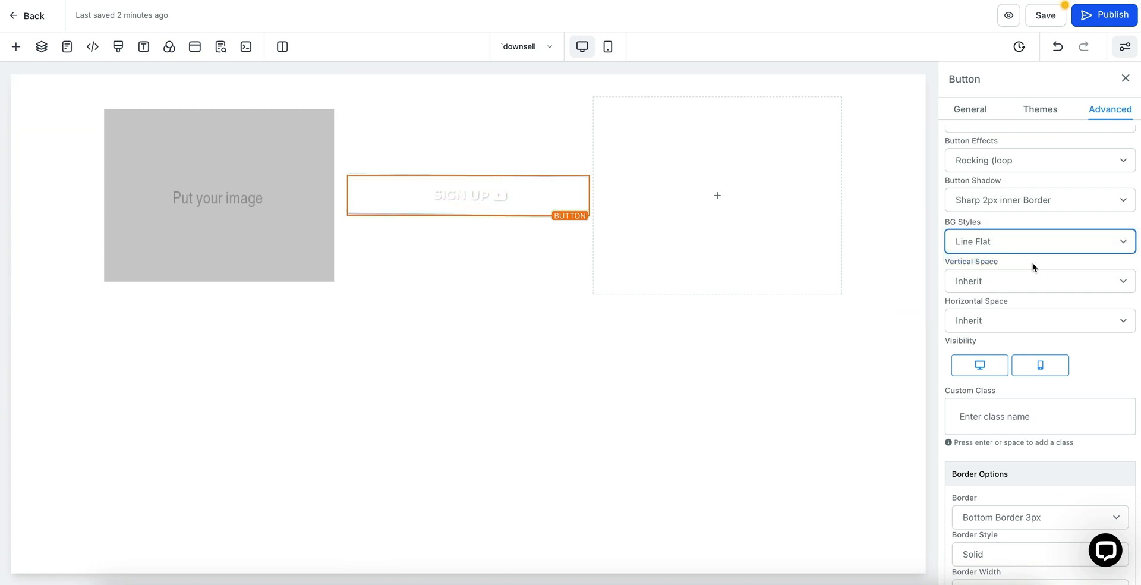
{"action": "left_click", "coordinate": [1018, 239]}
{"action": "left_click", "coordinate": [983, 229]}
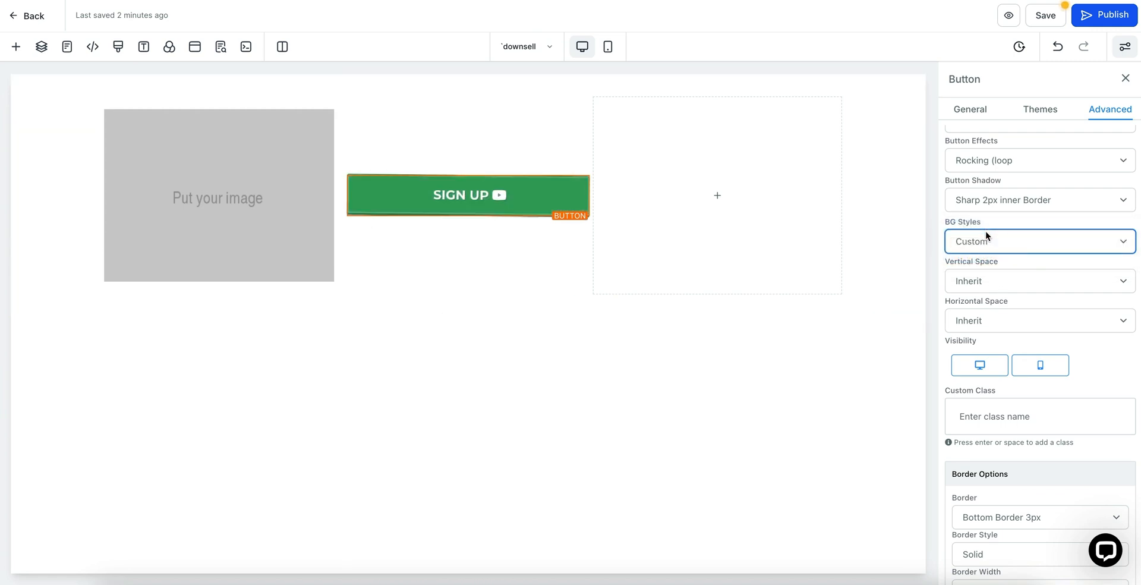
Set the button's border radius to 75px
{"action": "scroll", "coordinate": [1015, 299], "scroll_direction": "down", "scroll_amount": 3}
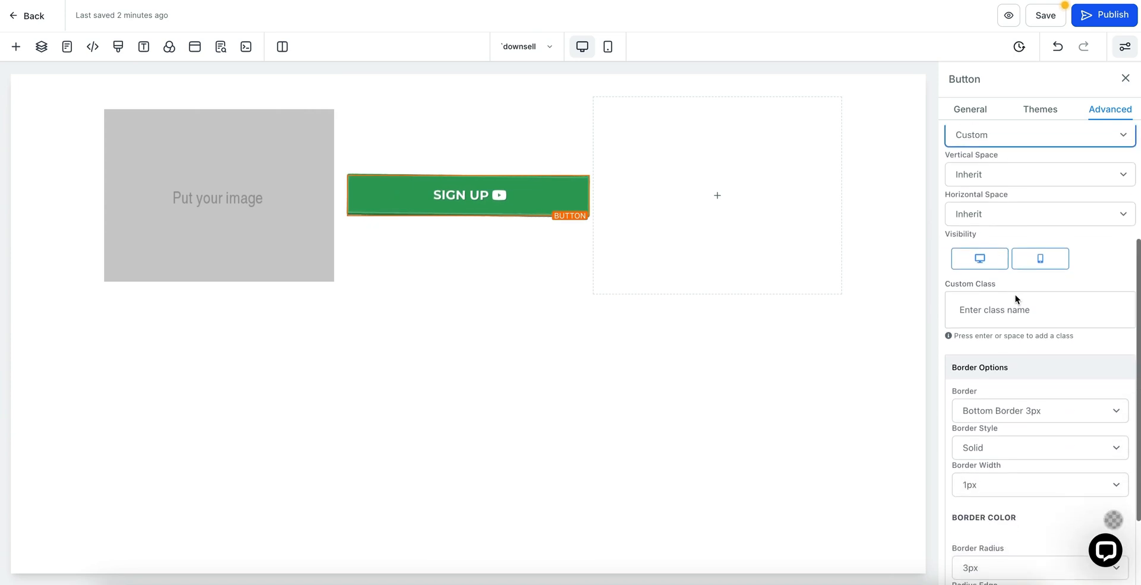
{"action": "scroll", "coordinate": [1015, 295], "scroll_direction": "down", "scroll_amount": 3}
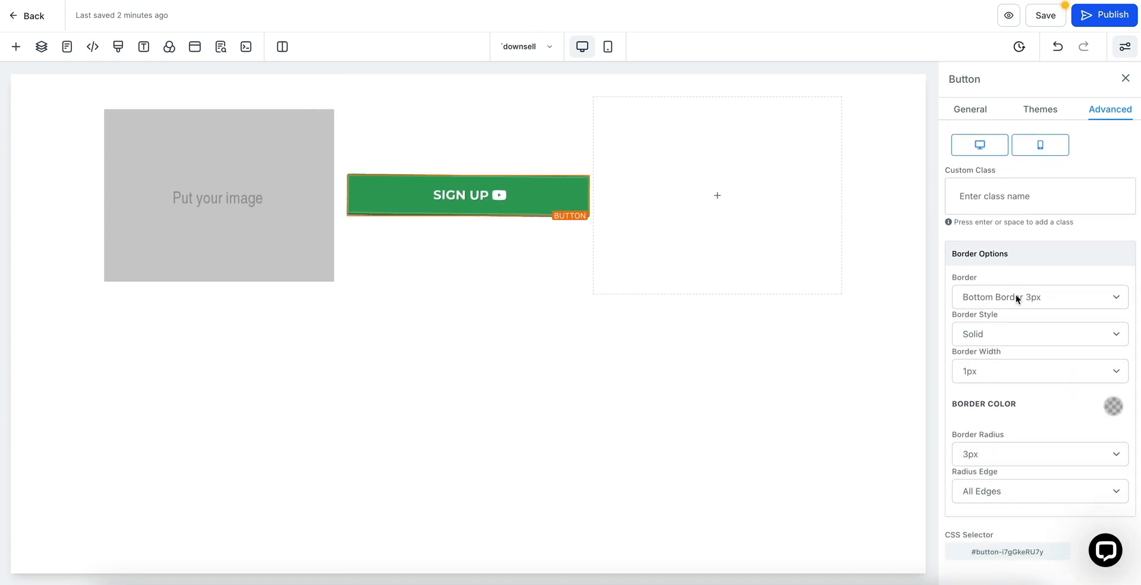
{"action": "left_click", "coordinate": [986, 453]}
{"action": "scroll", "coordinate": [991, 479], "scroll_direction": "down", "scroll_amount": 2}
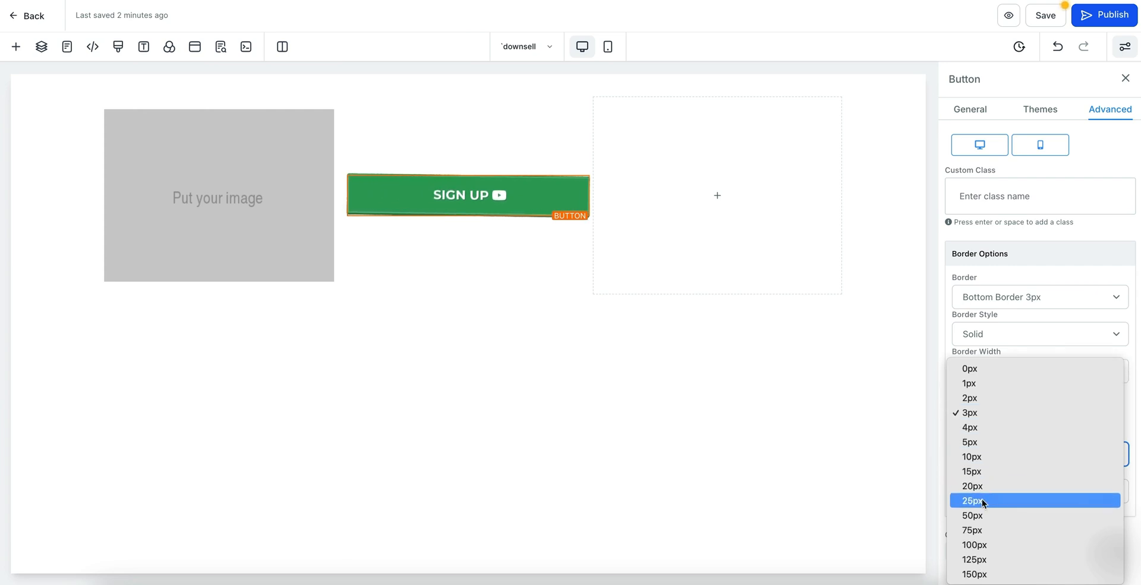
{"action": "left_click", "coordinate": [978, 528]}
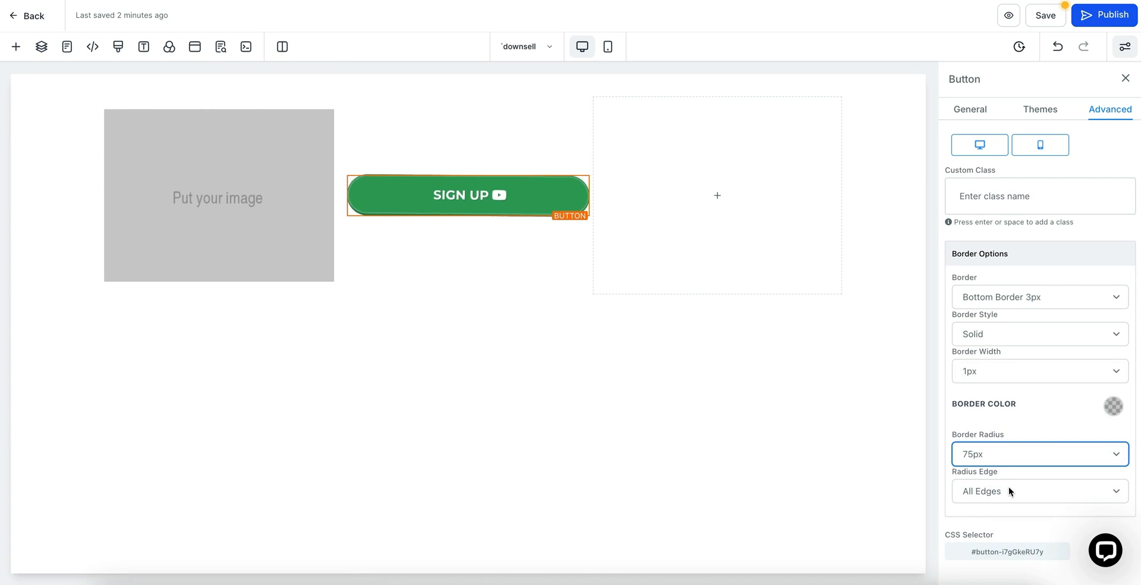
{"action": "scroll", "coordinate": [1007, 486], "scroll_direction": "up", "scroll_amount": 5}
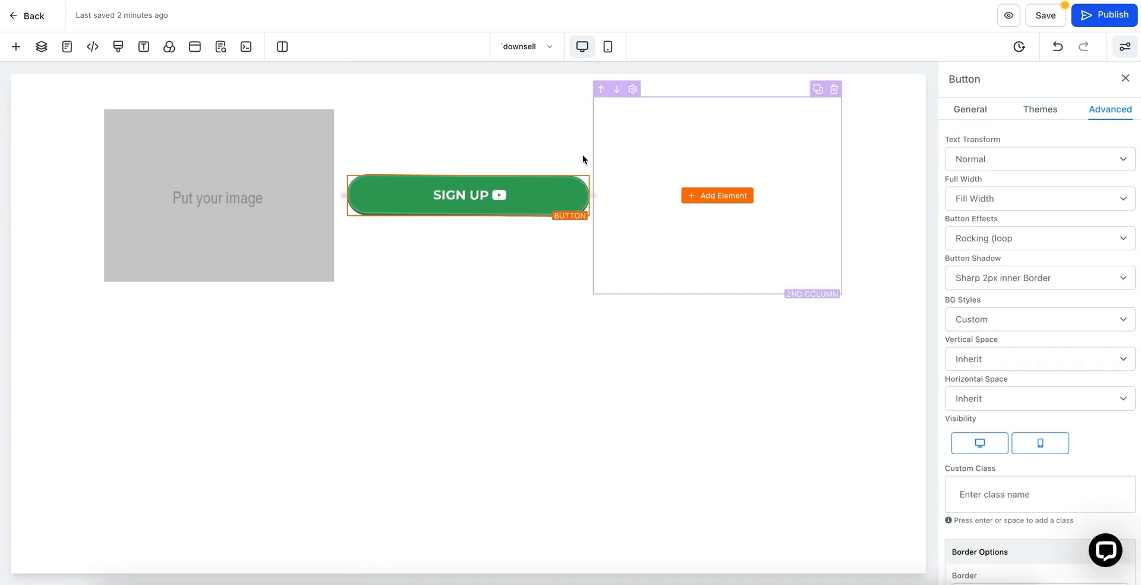
Add a Form element to the empty column and assign it the "Lead Magnet: Free Guide" form
{"action": "left_click", "coordinate": [713, 196]}
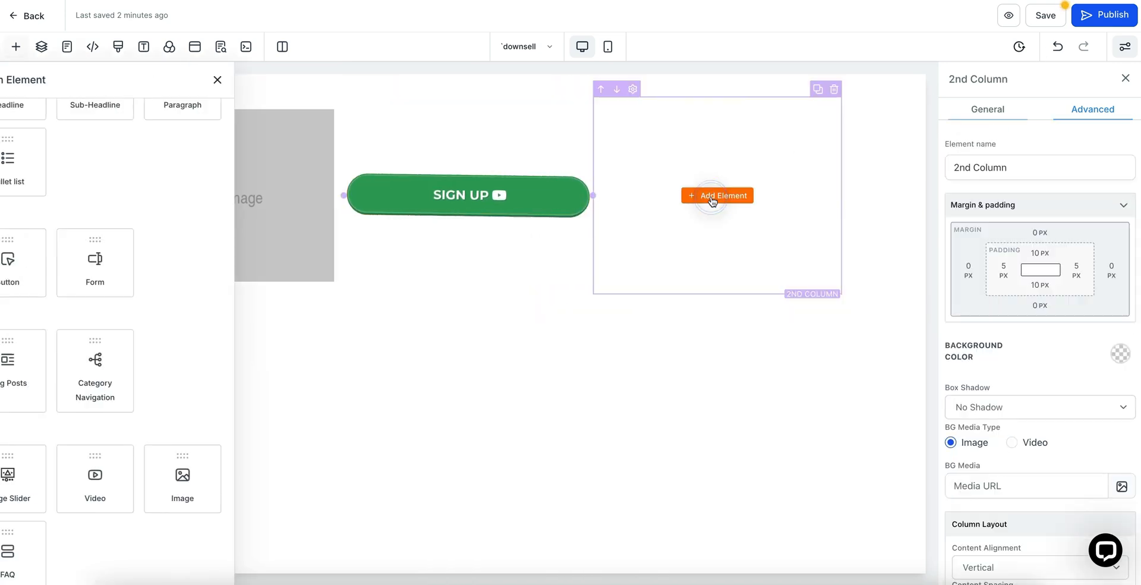
{"action": "scroll", "coordinate": [333, 196], "scroll_direction": "up", "scroll_amount": 2}
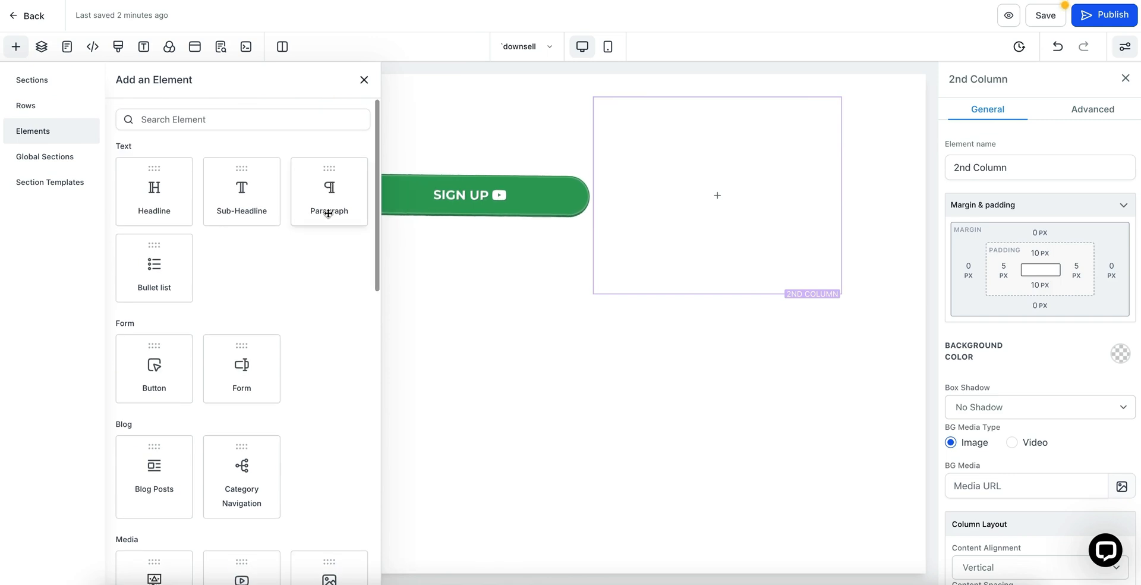
{"action": "scroll", "coordinate": [324, 286], "scroll_direction": "down", "scroll_amount": 2}
{"action": "left_click", "coordinate": [254, 219]}
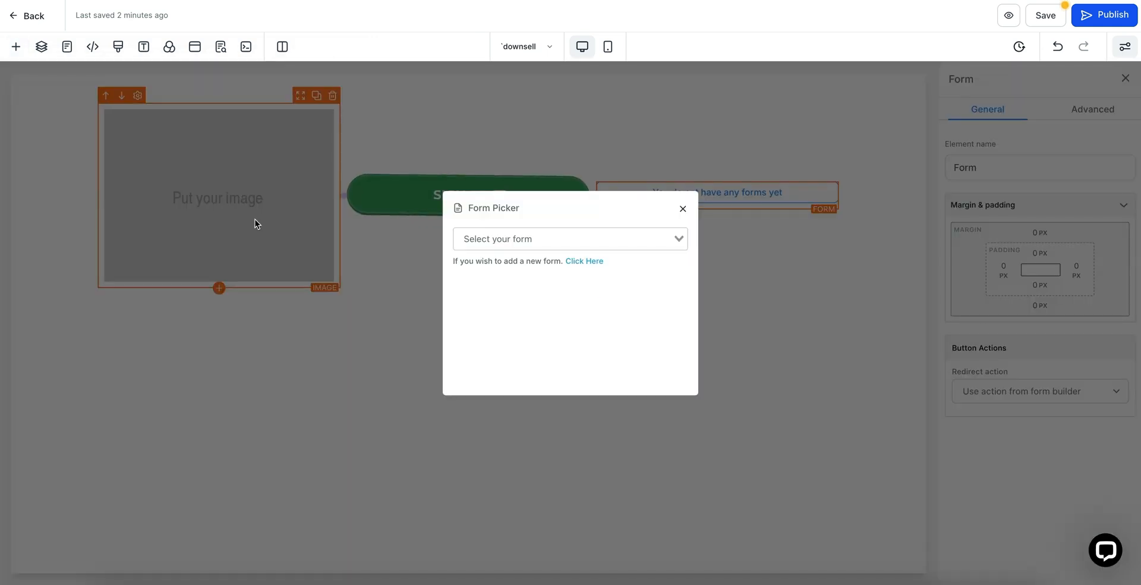
{"action": "left_click", "coordinate": [550, 237]}
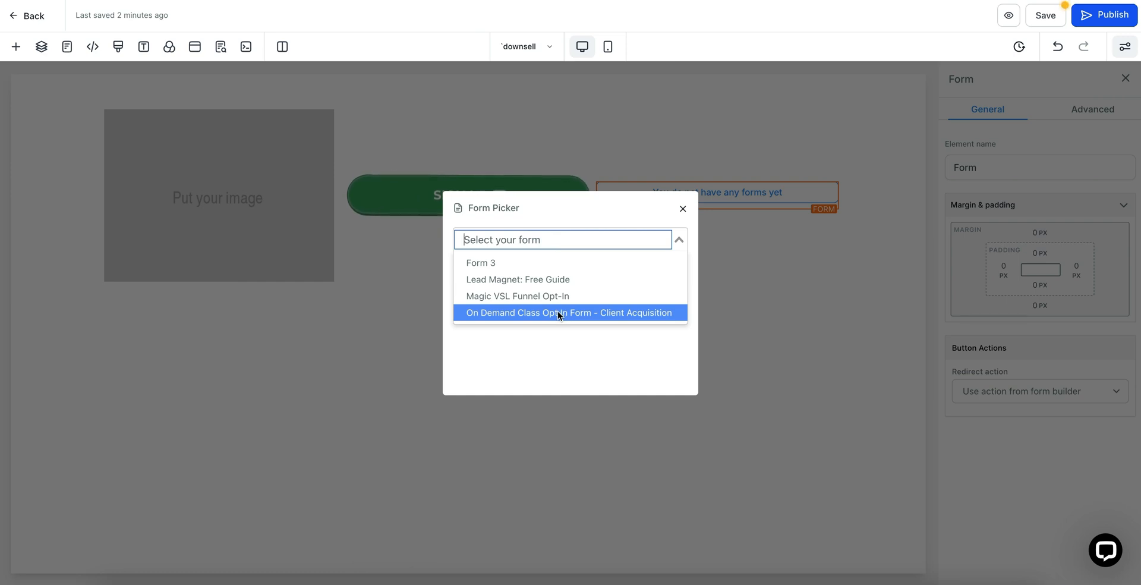
{"action": "left_click", "coordinate": [515, 279]}
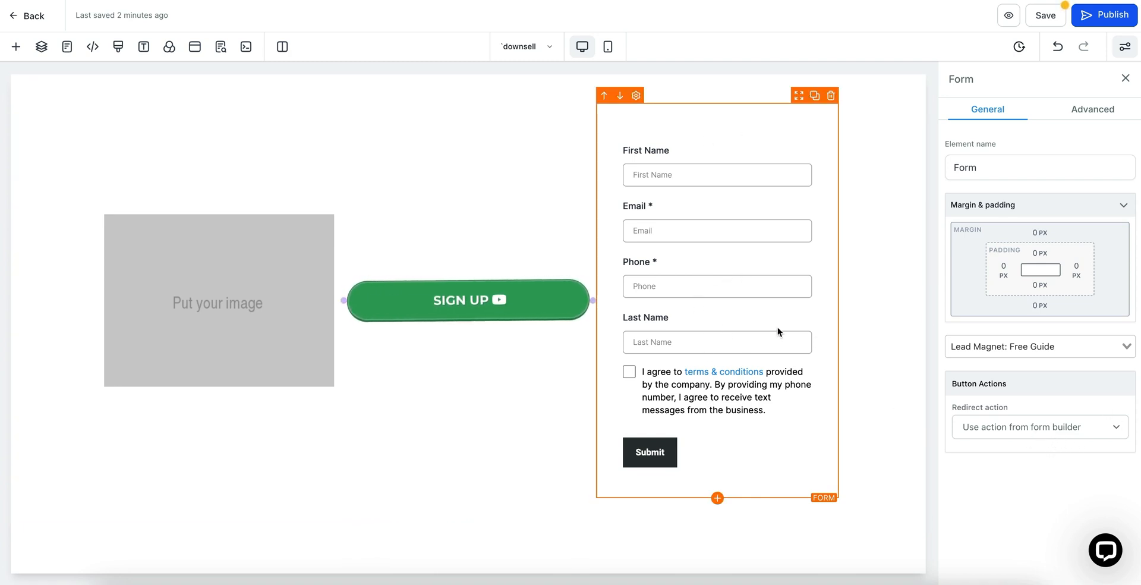
Examine the redirect actions available for the form, including Go to website Url
{"action": "left_click", "coordinate": [1068, 426]}
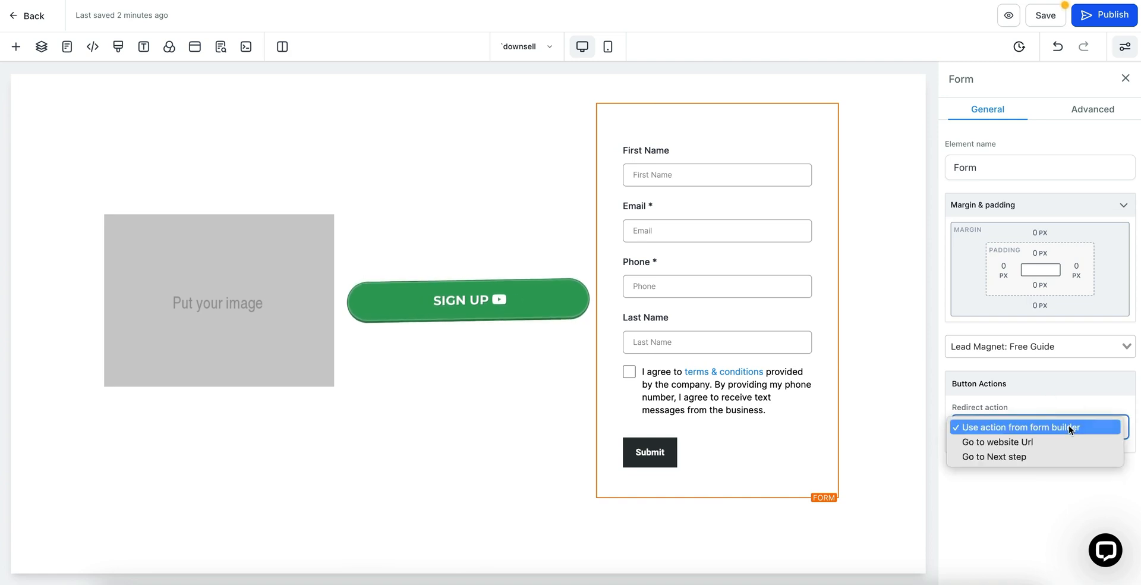
{"action": "left_click", "coordinate": [1026, 442]}
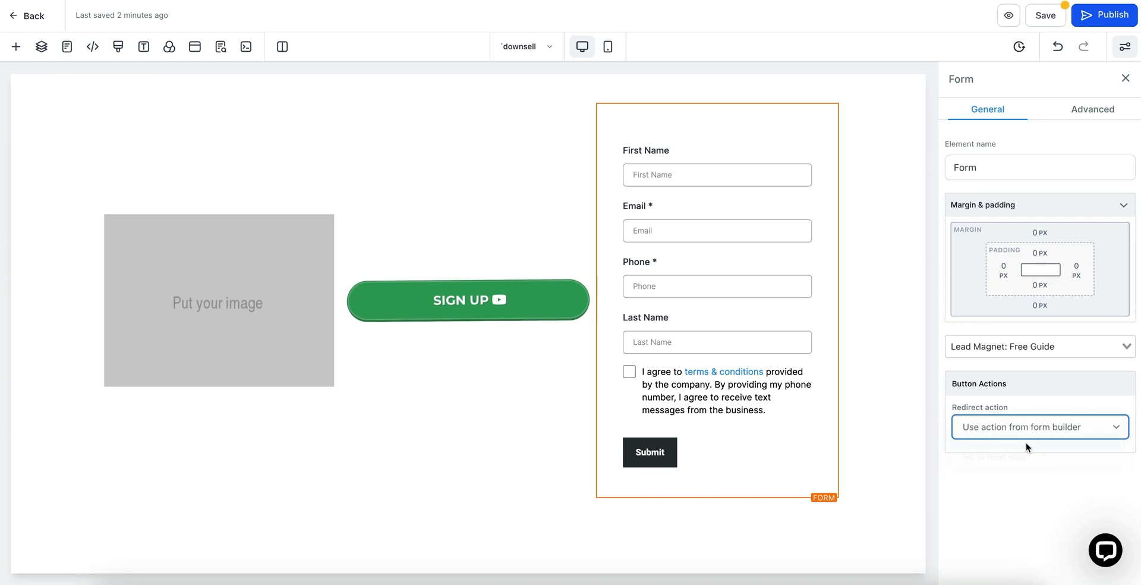
Try Go to website Url as the form's redirect action, and set the action to Go to Next step
{"action": "left_click", "coordinate": [1000, 469]}
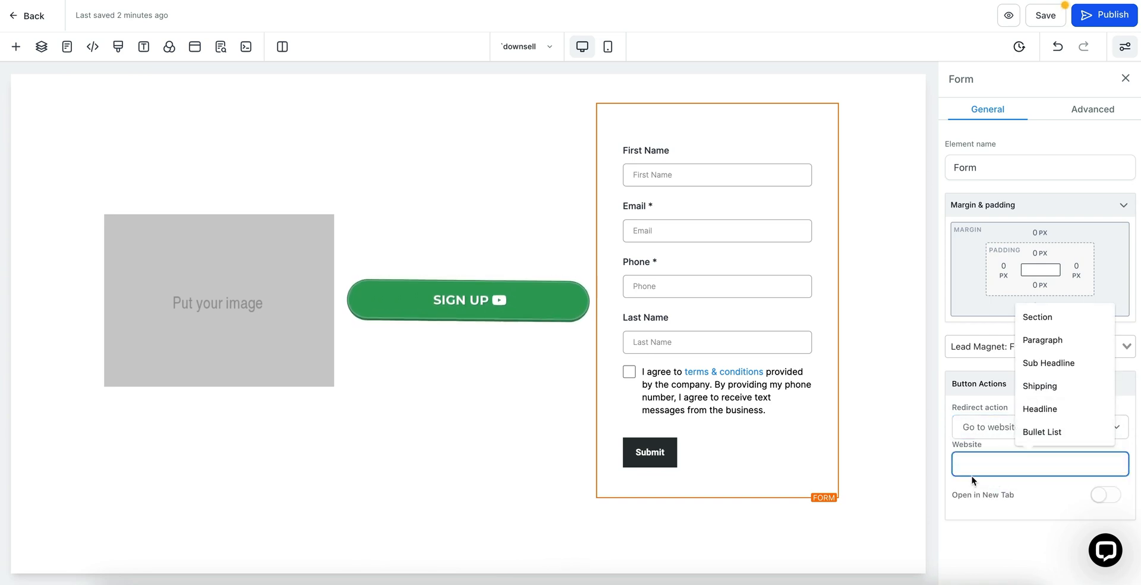
{"action": "left_click", "coordinate": [1045, 484]}
{"action": "left_click", "coordinate": [1014, 426]}
{"action": "left_click", "coordinate": [1011, 440]}
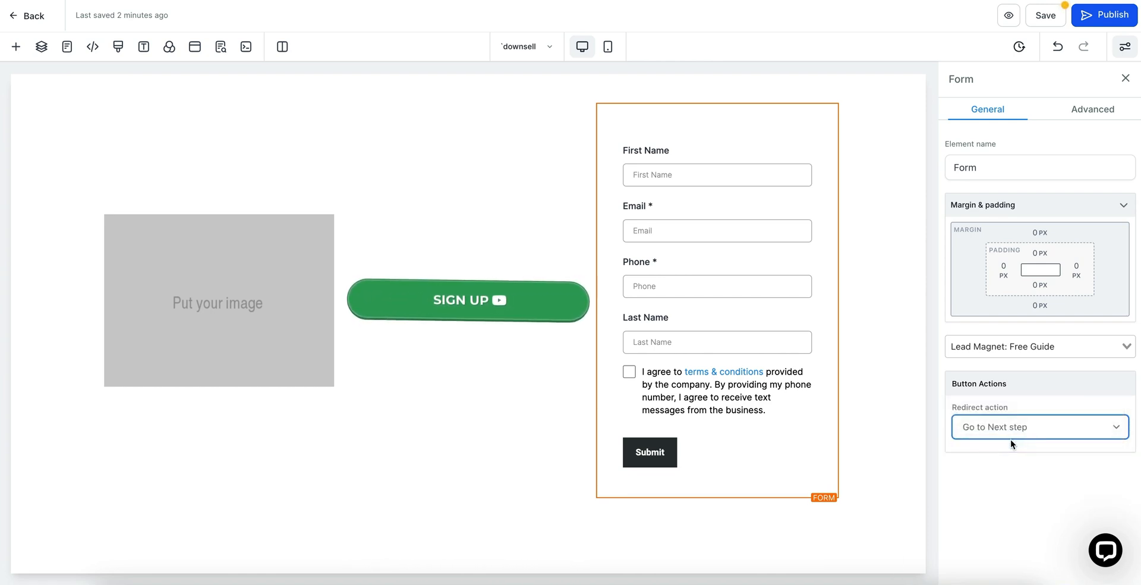
Toggle the form's mobile and desktop visibility off and back on in its advanced settings
{"action": "left_click", "coordinate": [1093, 116]}
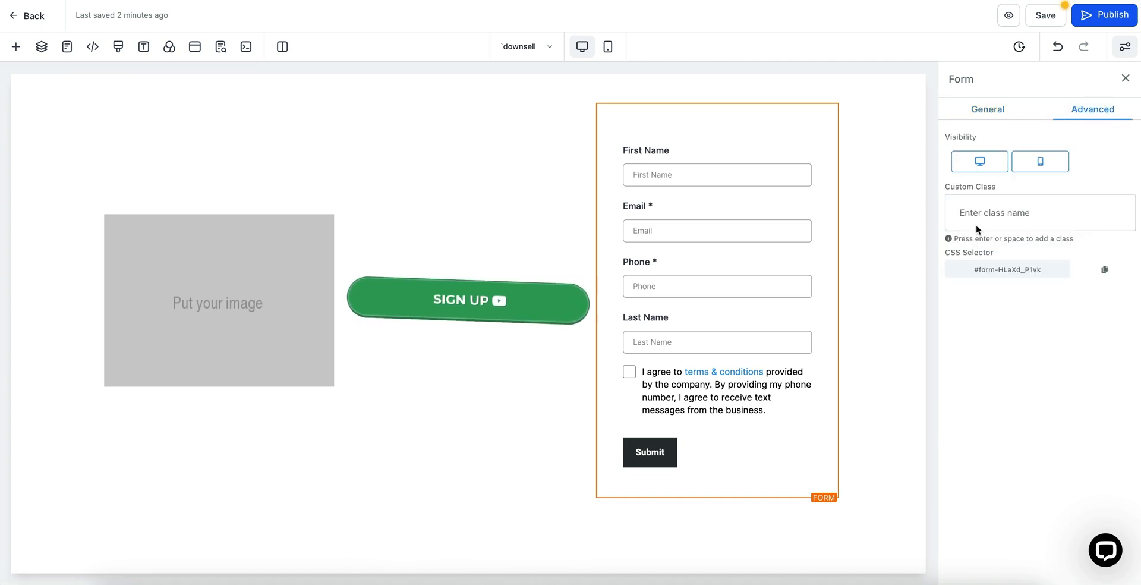
{"action": "left_click", "coordinate": [1041, 161]}
{"action": "left_click", "coordinate": [977, 163]}
{"action": "left_click", "coordinate": [1042, 161]}
{"action": "left_click", "coordinate": [996, 163]}
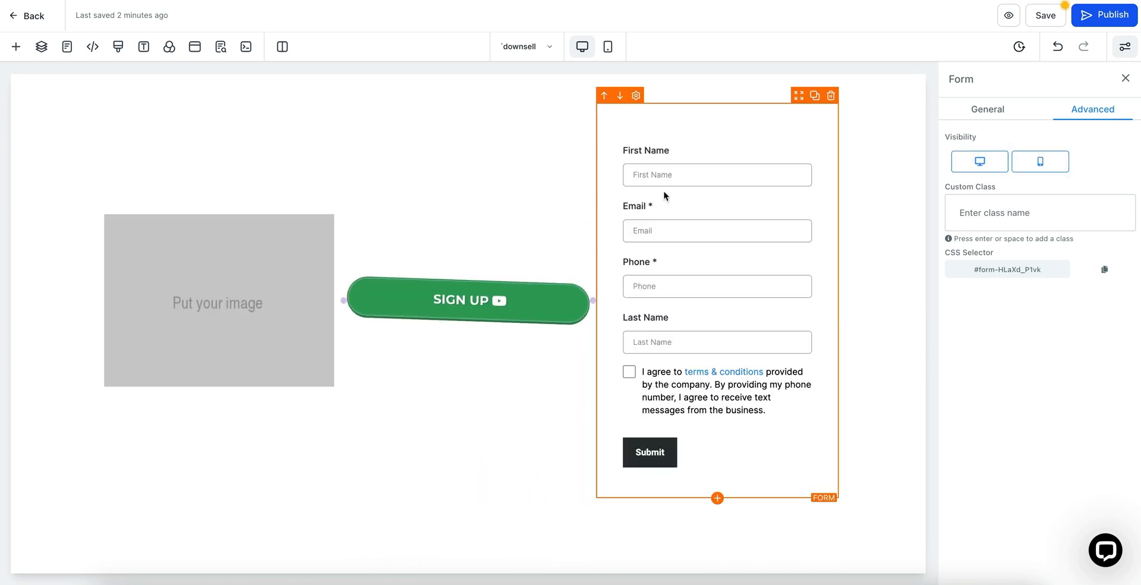
Replace the form in the 2nd column with a Blog Posts element
{"action": "left_click", "coordinate": [830, 97]}
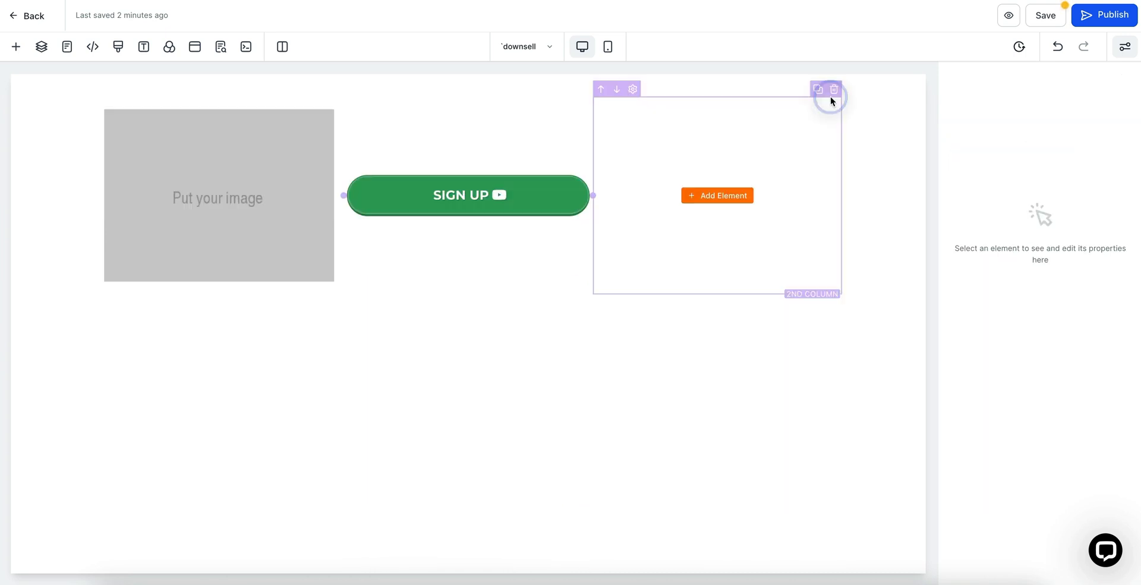
{"action": "left_click", "coordinate": [707, 196]}
{"action": "scroll", "coordinate": [315, 297], "scroll_direction": "down", "scroll_amount": 2}
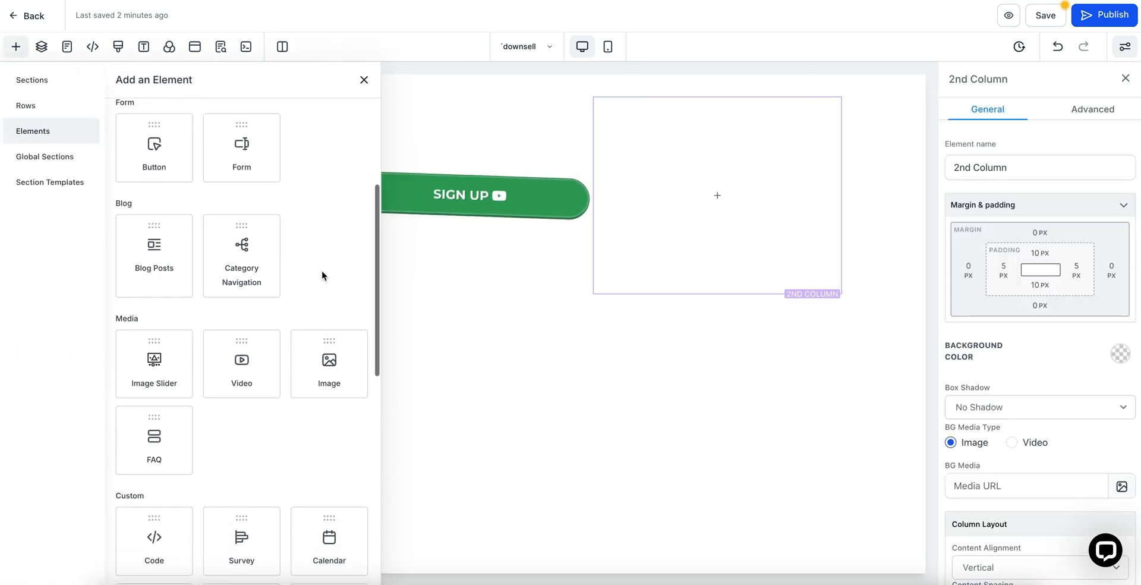
{"action": "left_click", "coordinate": [154, 236]}
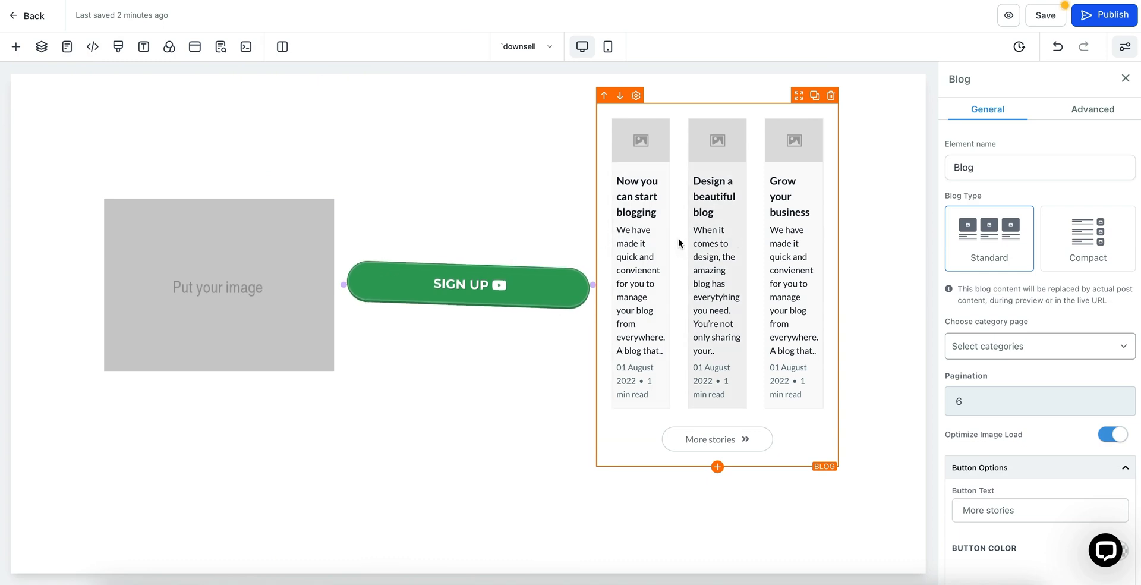
Delete the Blog Posts element and add a Video element to the same column
{"action": "left_click", "coordinate": [832, 95]}
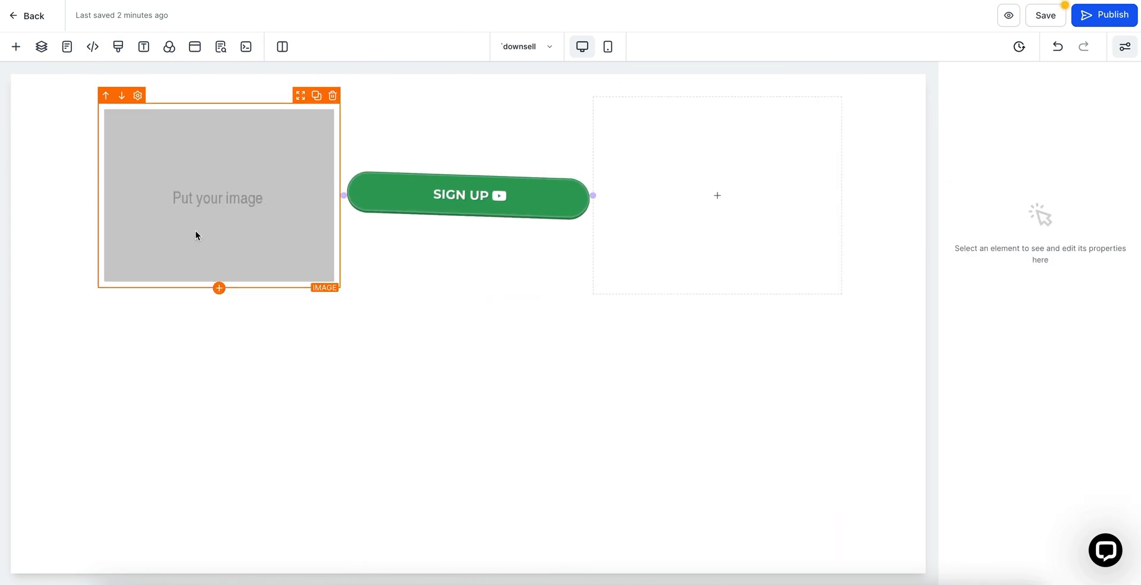
{"action": "left_click", "coordinate": [738, 193]}
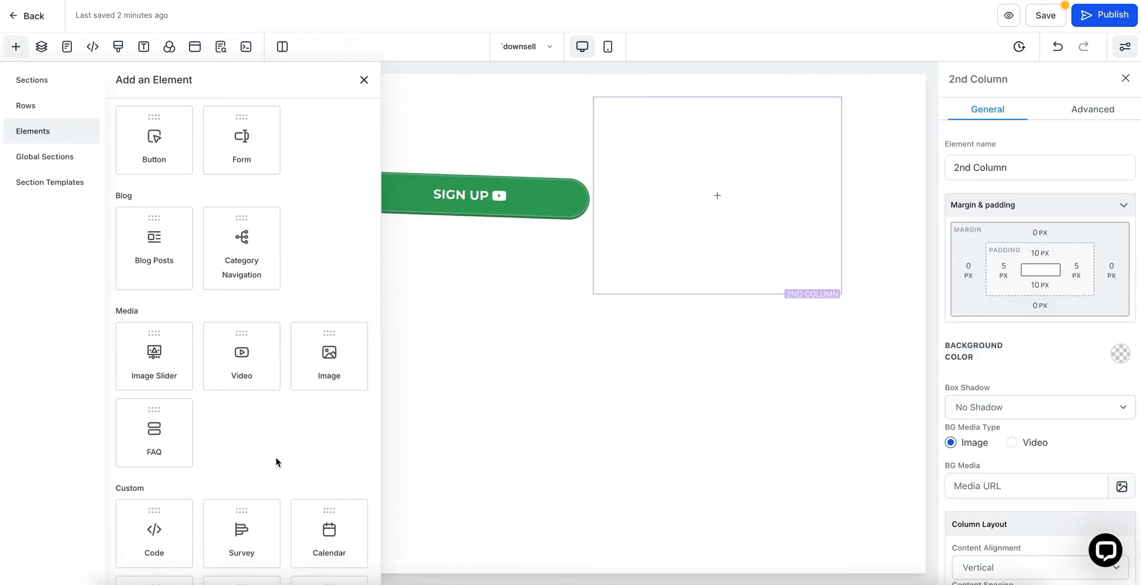
{"action": "left_click", "coordinate": [242, 363]}
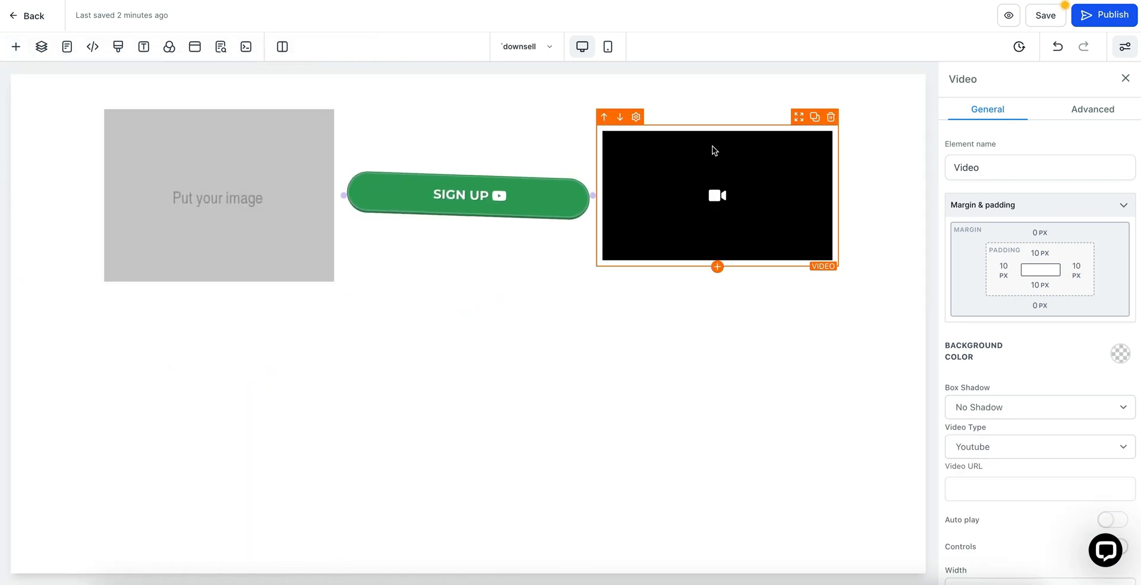
Set the video type to Hosted Video and view the media library's available video files without choosing one
{"action": "scroll", "coordinate": [1021, 385], "scroll_direction": "down", "scroll_amount": 1}
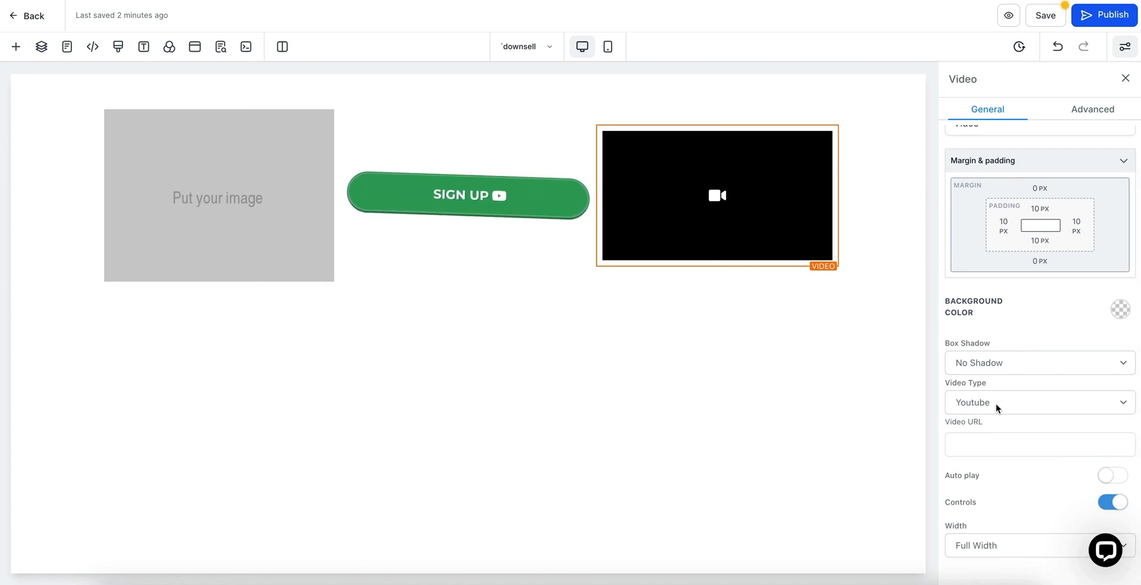
{"action": "left_click", "coordinate": [972, 449]}
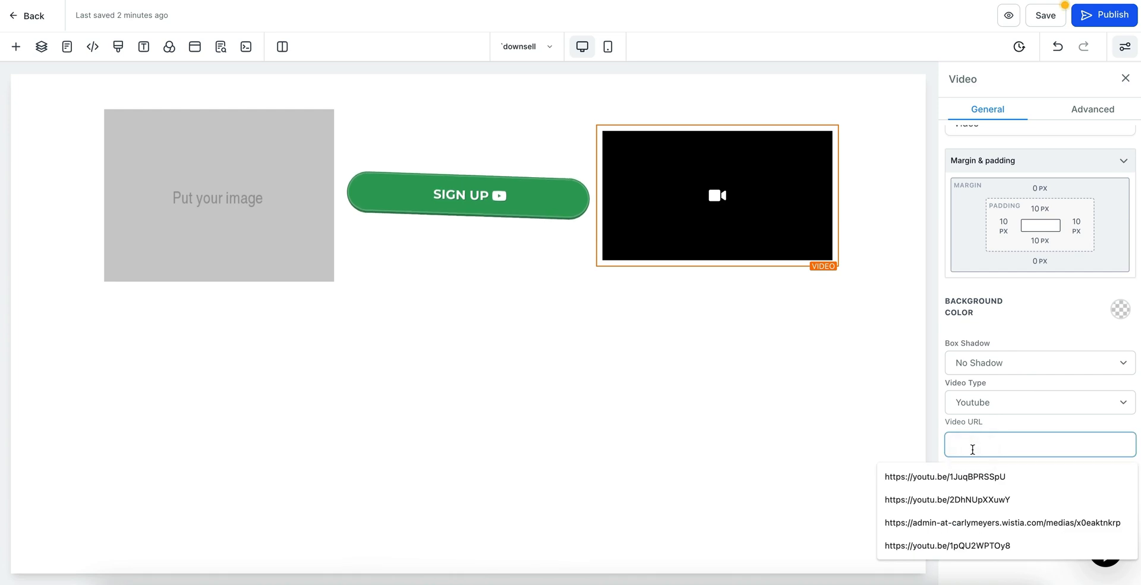
{"action": "left_click", "coordinate": [1040, 329]}
{"action": "left_click", "coordinate": [997, 410]}
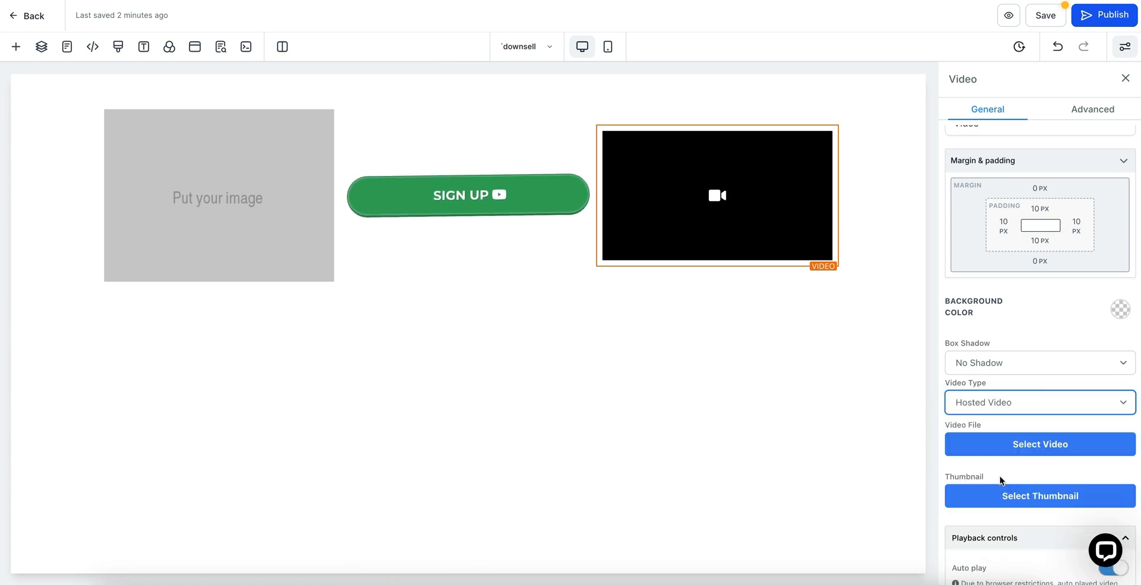
{"action": "left_click", "coordinate": [1030, 444]}
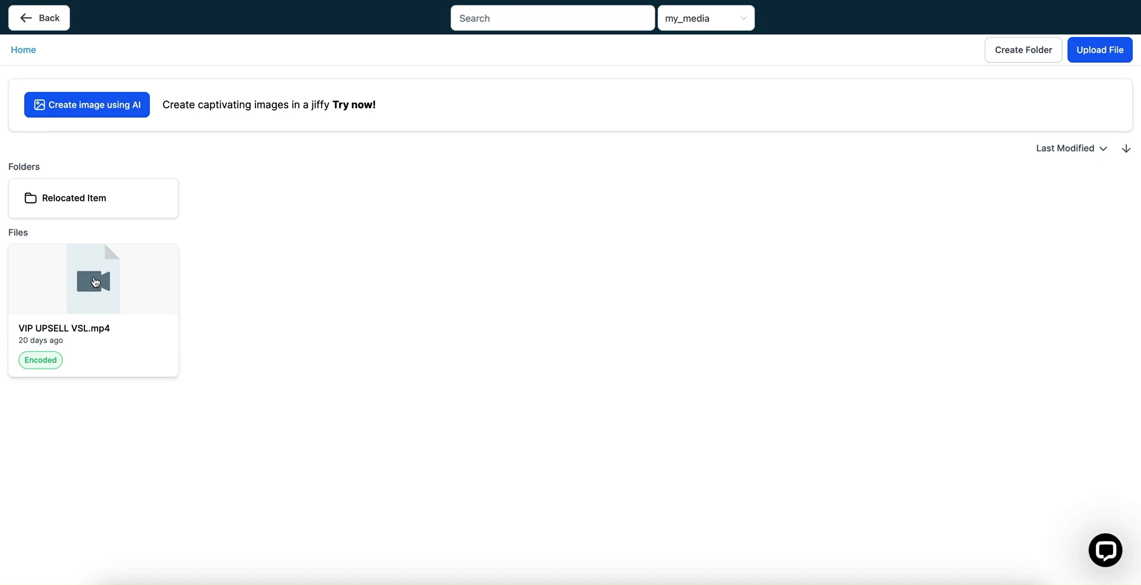
{"action": "left_click", "coordinate": [38, 19]}
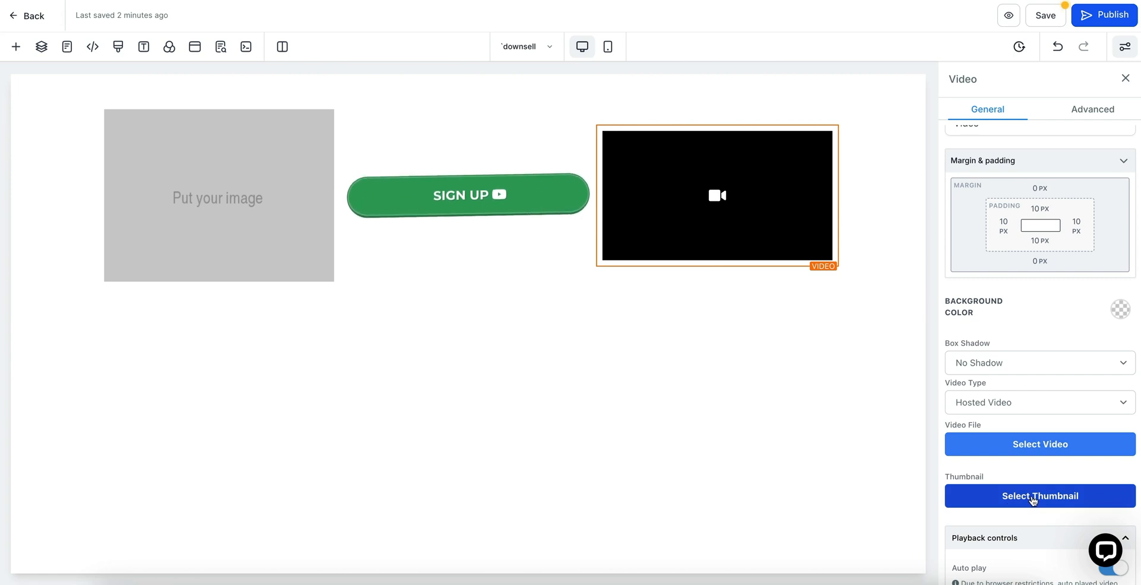
Upload the photo ending in -3.jpg from the highlights folder and assign it as the video's thumbnail
{"action": "left_click", "coordinate": [1032, 500]}
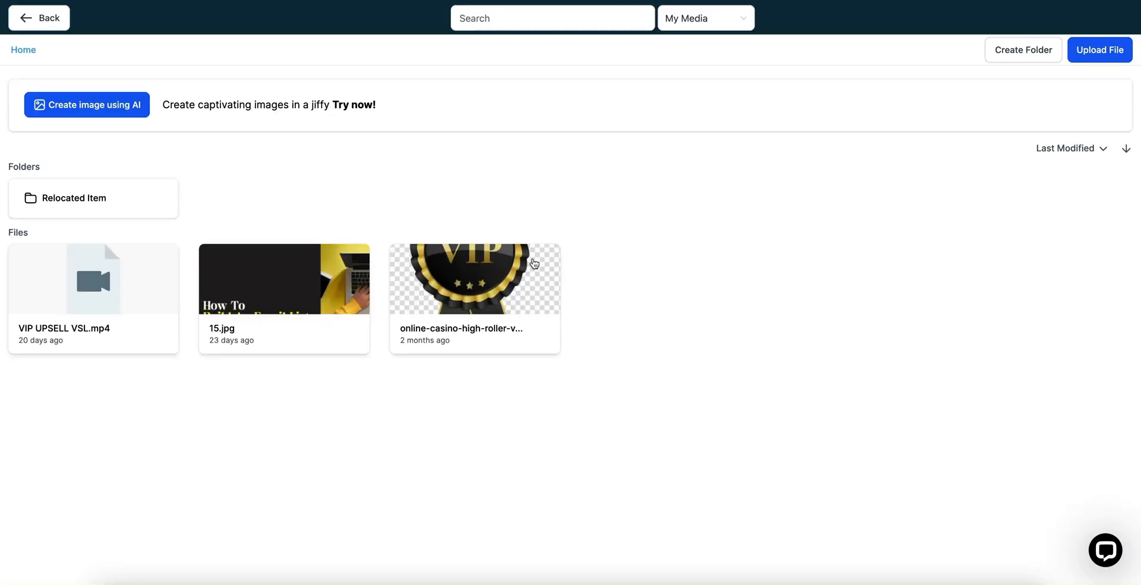
{"action": "left_click", "coordinate": [294, 295]}
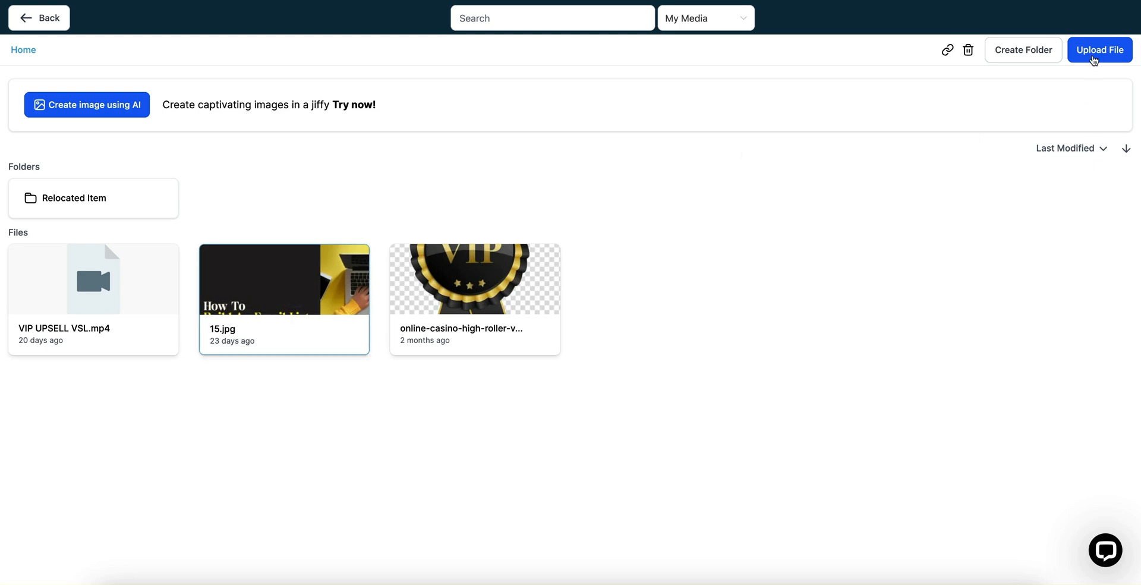
{"action": "left_click", "coordinate": [1093, 54]}
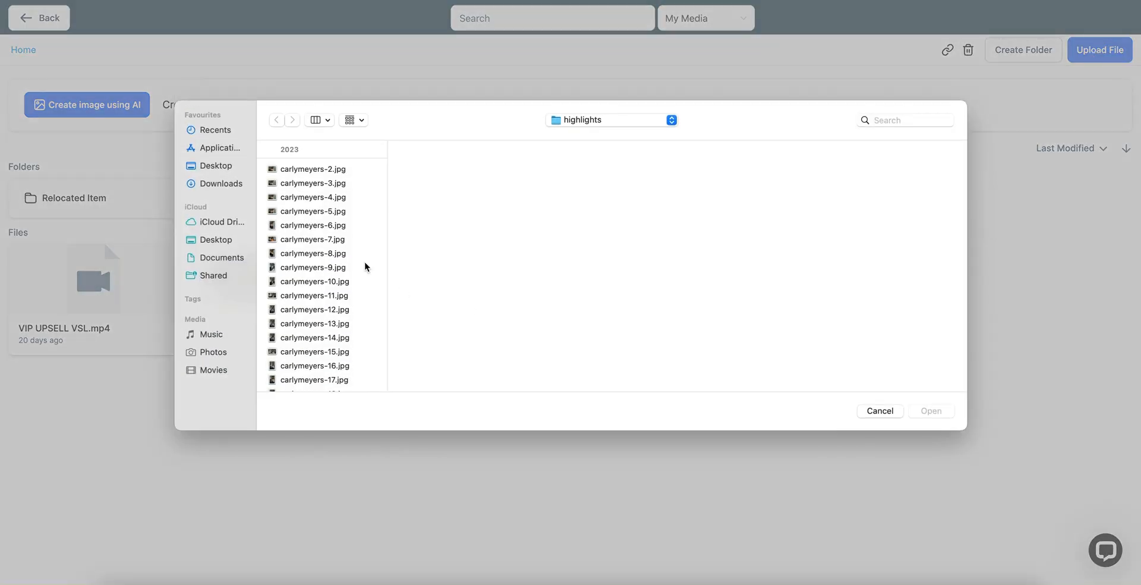
{"action": "left_click", "coordinate": [301, 185]}
{"action": "left_click", "coordinate": [926, 409]}
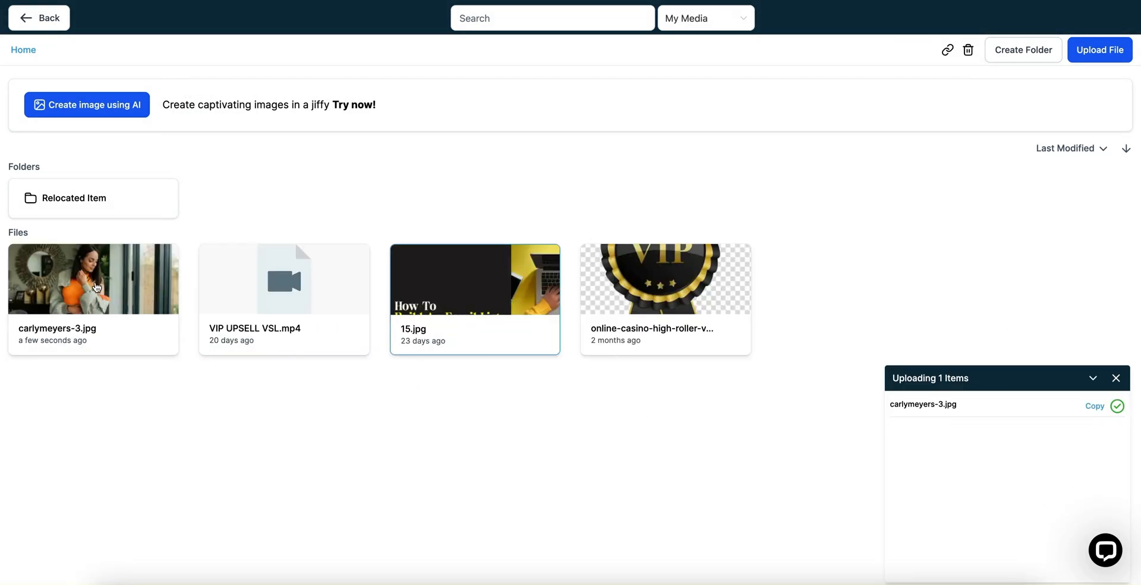
{"action": "left_click", "coordinate": [100, 287]}
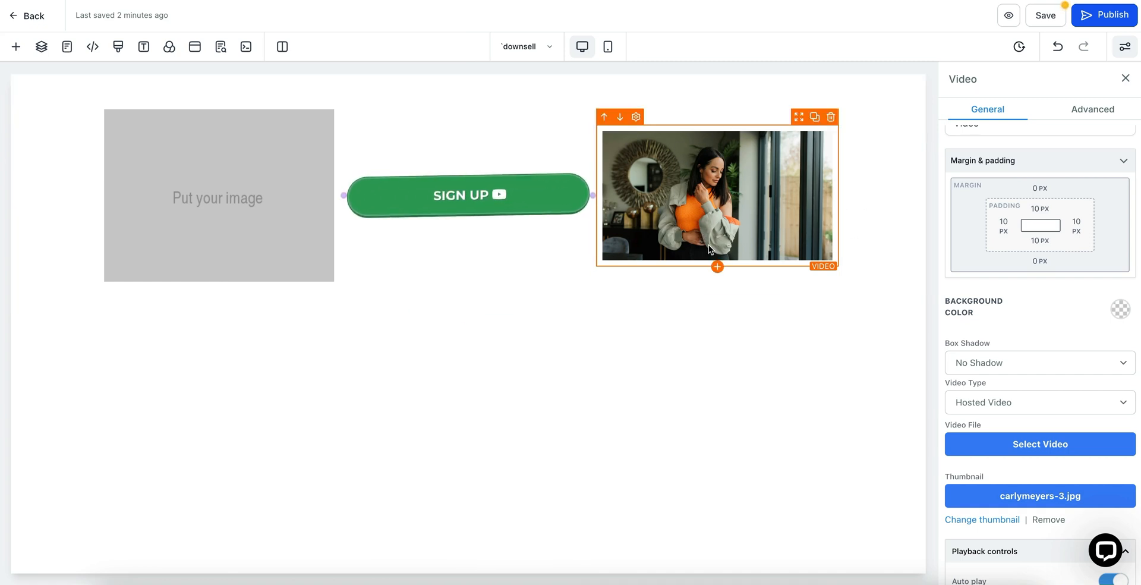
Turn off Auto play in the video's playback controls
{"action": "scroll", "coordinate": [961, 420], "scroll_direction": "down", "scroll_amount": 1}
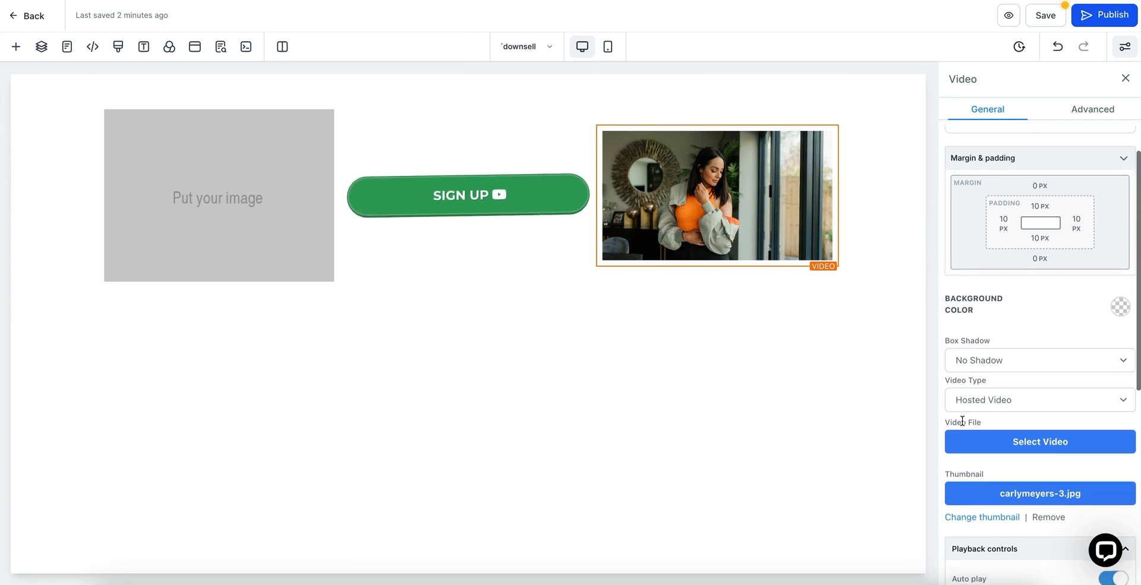
{"action": "scroll", "coordinate": [962, 420], "scroll_direction": "down", "scroll_amount": 4}
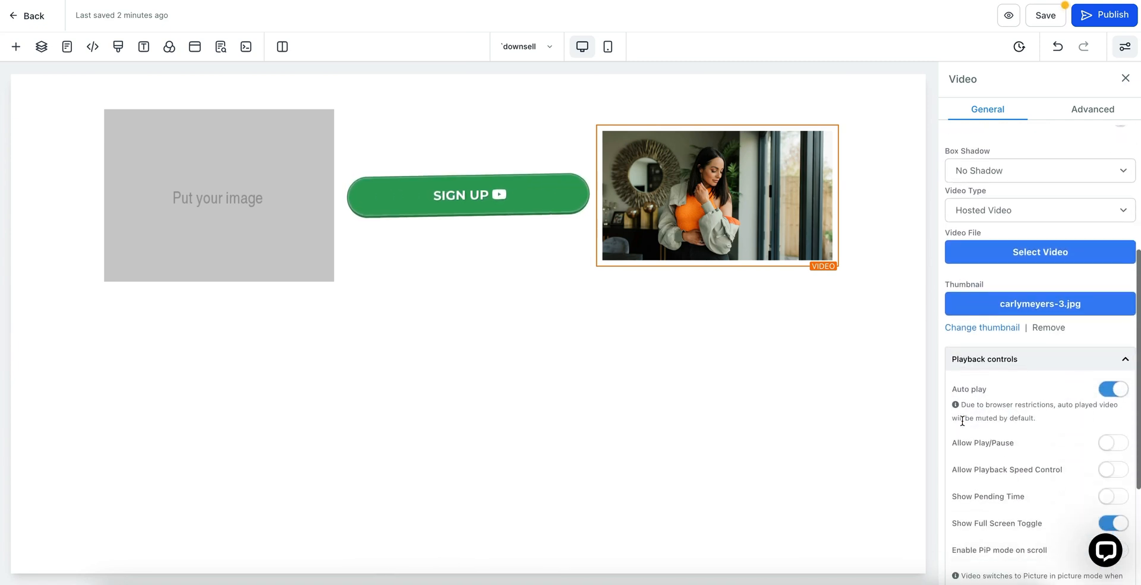
{"action": "scroll", "coordinate": [962, 420], "scroll_direction": "up", "scroll_amount": 1}
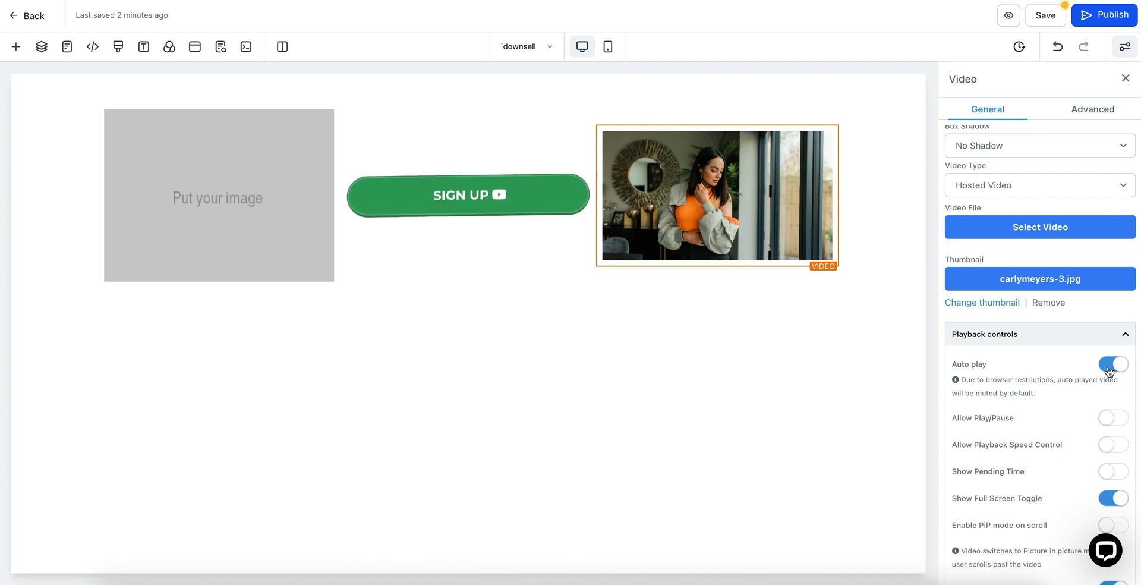
{"action": "left_click", "coordinate": [1108, 369]}
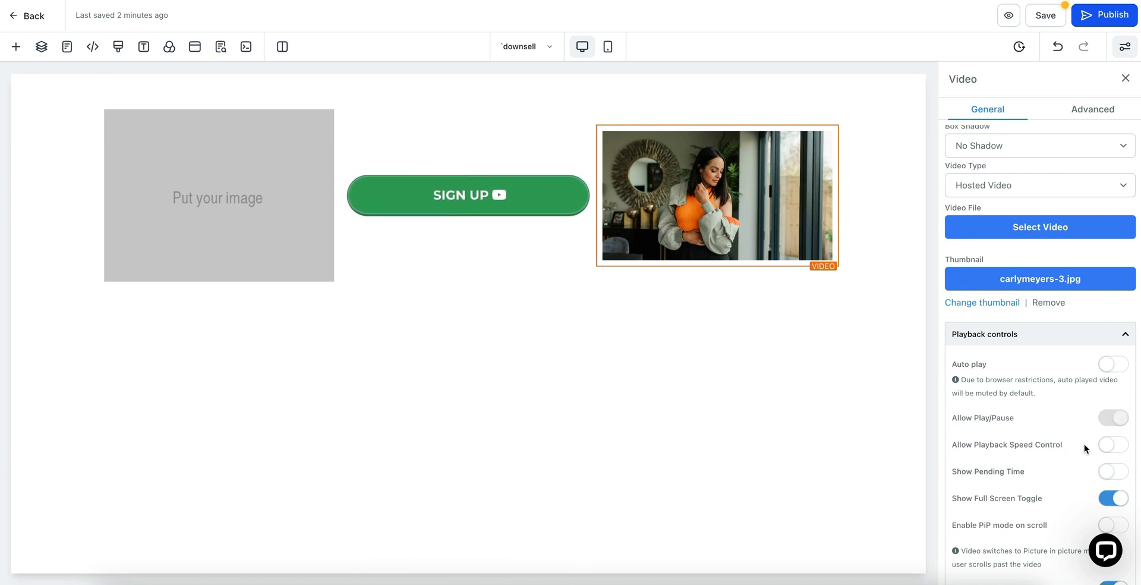
Enable Generate leads from video and examine its time fields and list of forms without selecting one
{"action": "scroll", "coordinate": [1084, 446], "scroll_direction": "down", "scroll_amount": 3}
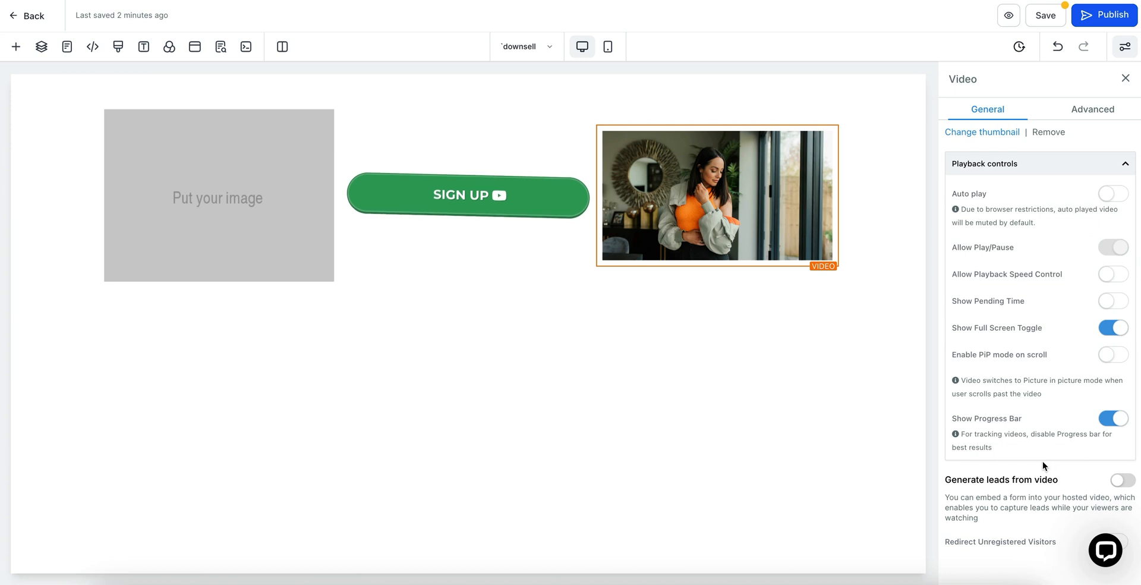
{"action": "left_click", "coordinate": [1126, 480]}
{"action": "scroll", "coordinate": [1031, 480], "scroll_direction": "down", "scroll_amount": 2}
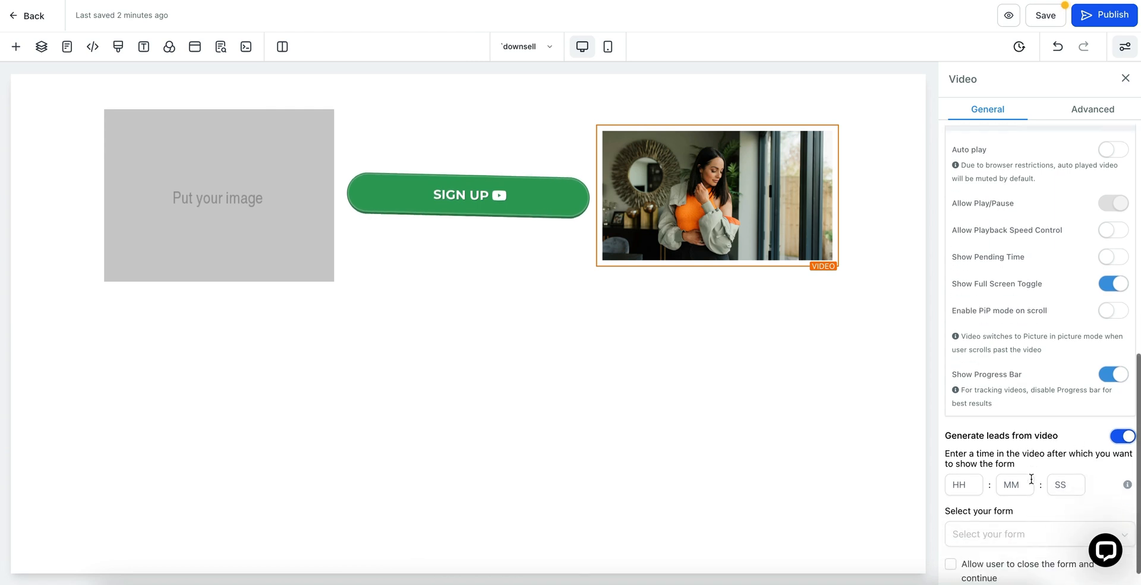
{"action": "left_click", "coordinate": [980, 450]}
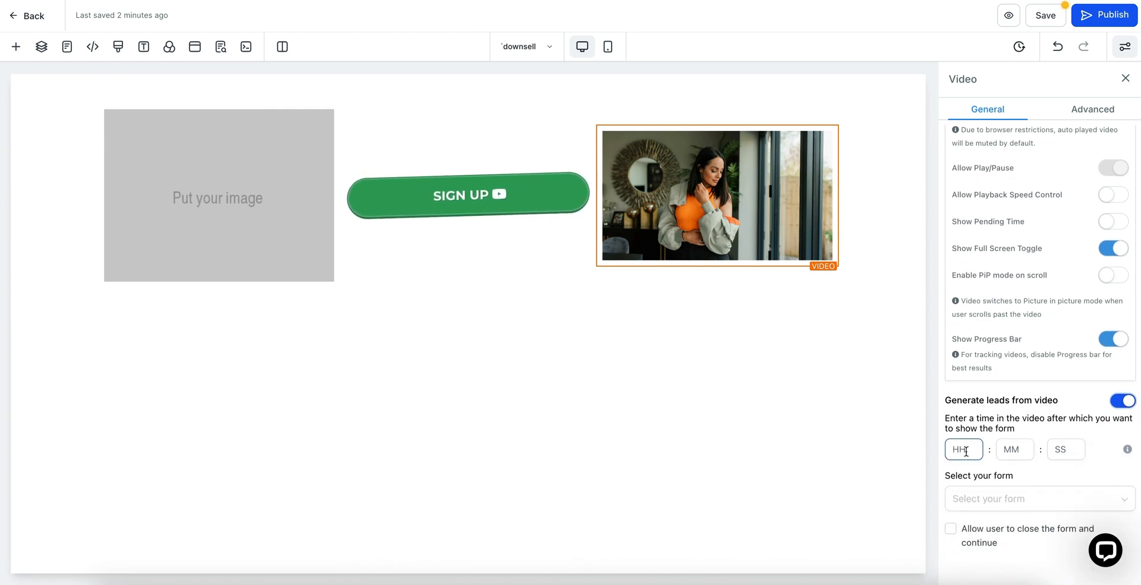
{"action": "left_click", "coordinate": [1003, 505]}
{"action": "left_click", "coordinate": [1004, 510]}
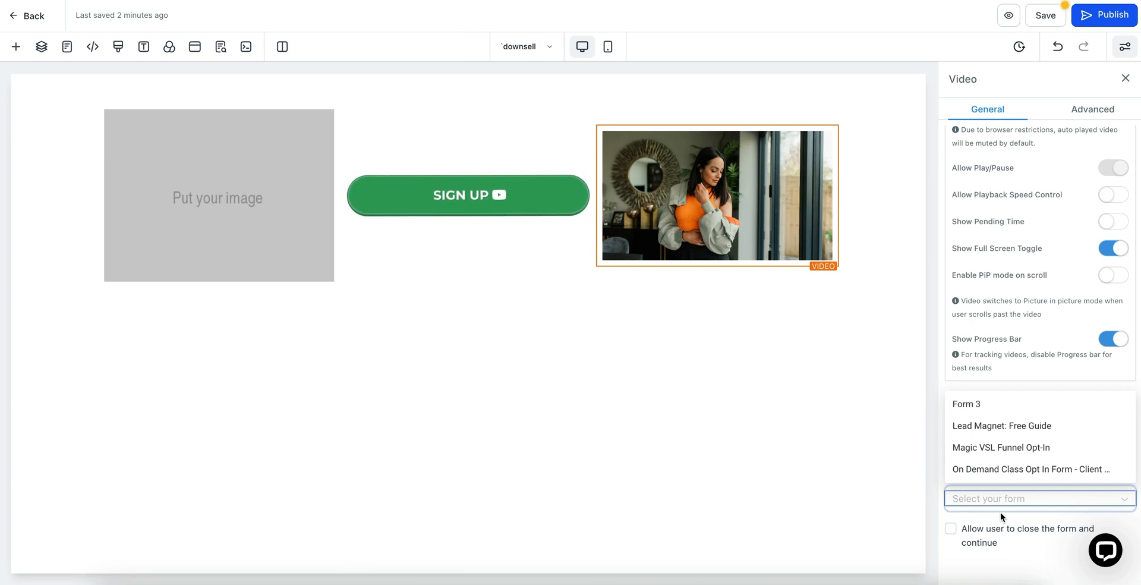
{"action": "left_click", "coordinate": [942, 387]}
Replace the video with an Image Slider element and select Slide 2
{"action": "scroll", "coordinate": [951, 268], "scroll_direction": "up", "scroll_amount": 10}
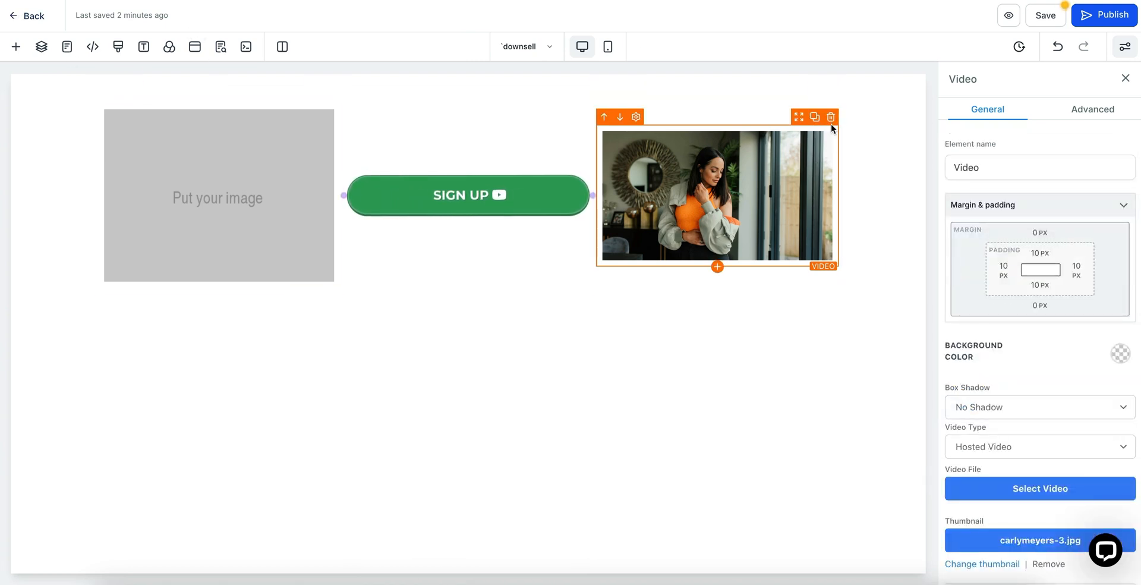
{"action": "left_click", "coordinate": [831, 123]}
{"action": "left_click", "coordinate": [717, 202]}
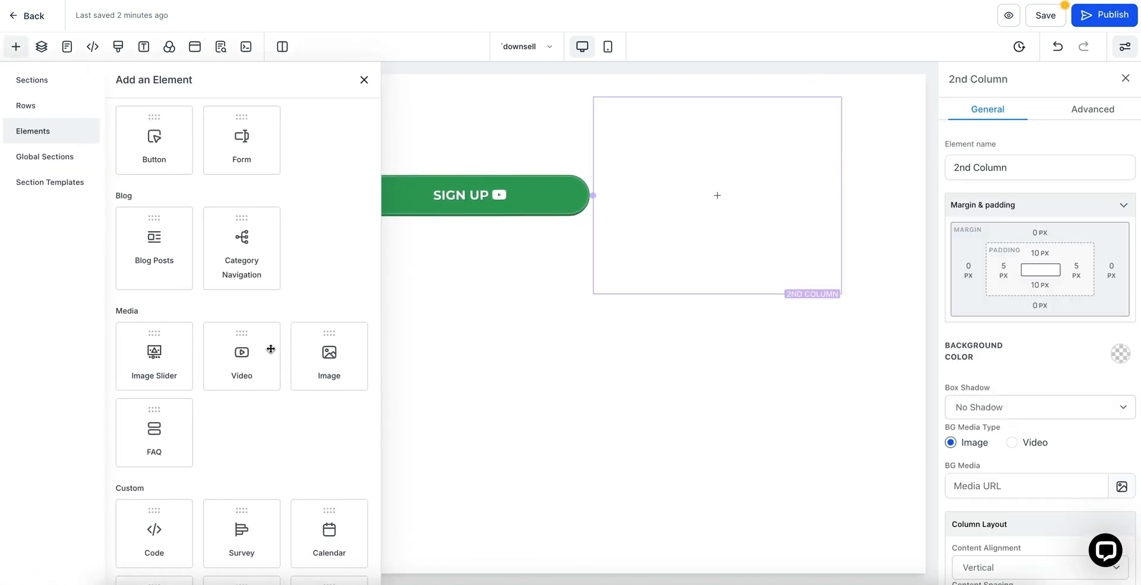
{"action": "scroll", "coordinate": [259, 458], "scroll_direction": "down", "scroll_amount": 2}
{"action": "left_click", "coordinate": [154, 241]}
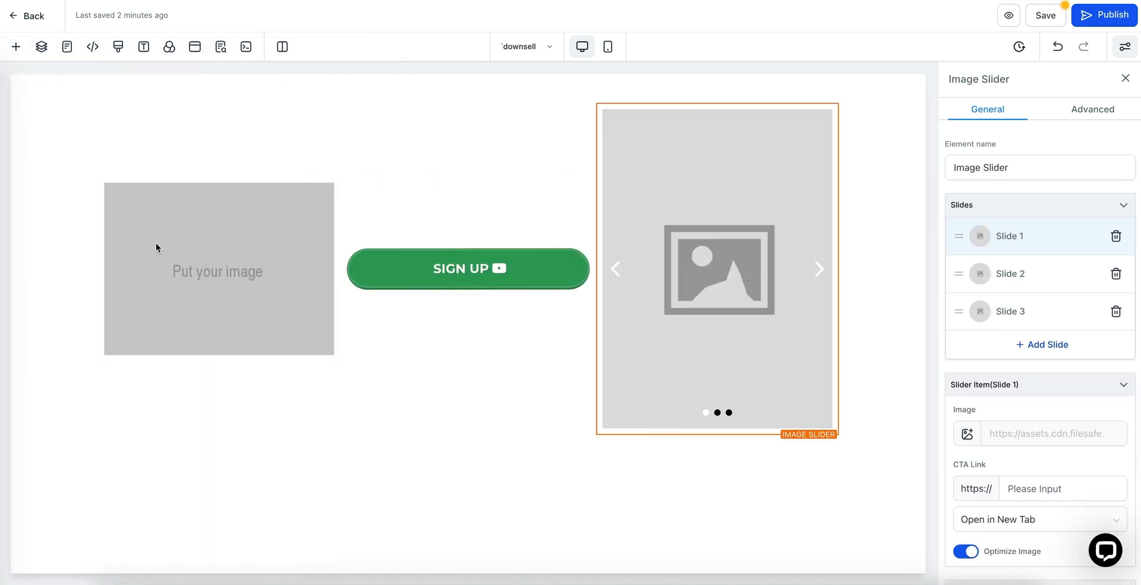
{"action": "left_click", "coordinate": [820, 270]}
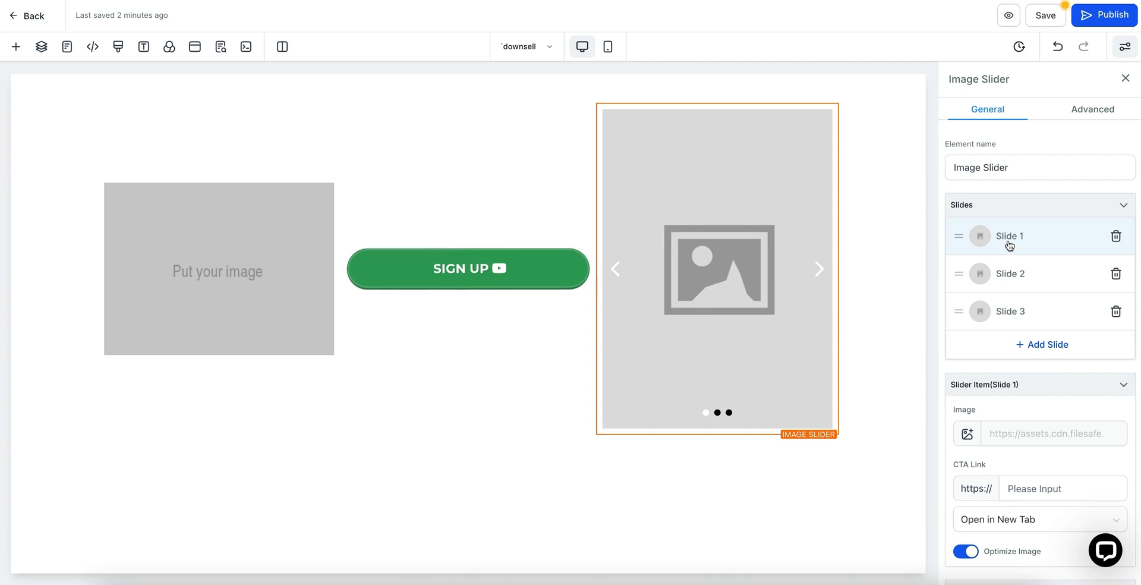
{"action": "left_click", "coordinate": [980, 277]}
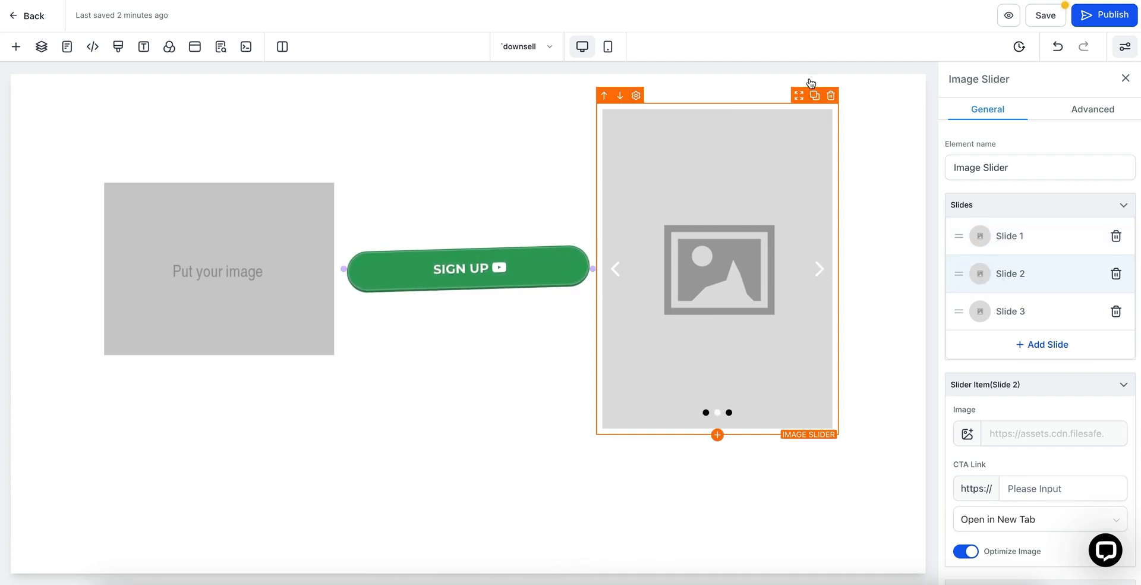
Delete the Image Slider and add a FAQ element to the 2nd column
{"action": "left_click", "coordinate": [831, 95]}
{"action": "left_click", "coordinate": [713, 195]}
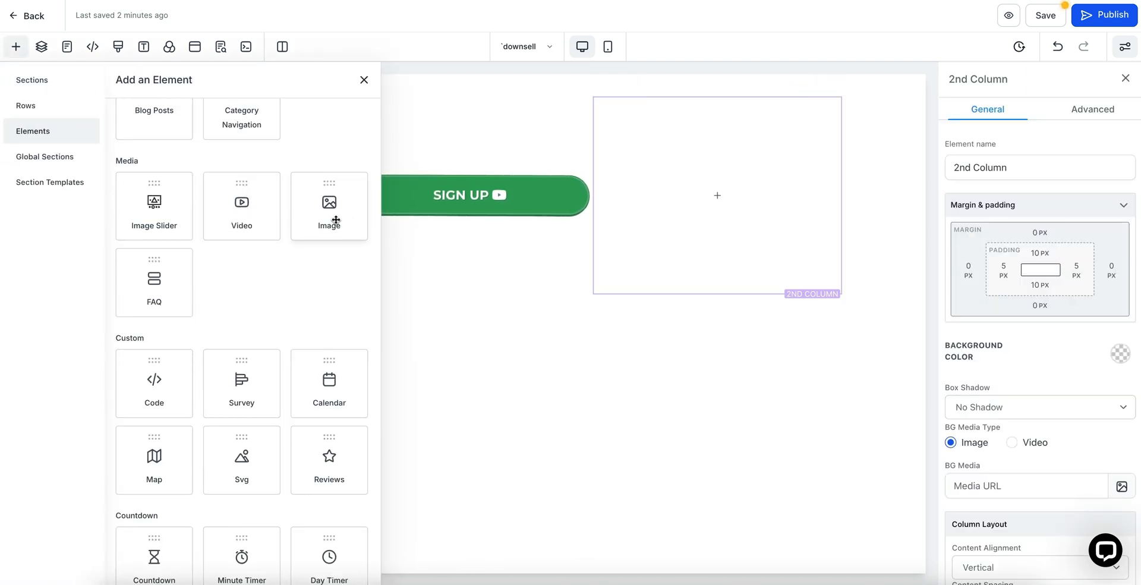
{"action": "left_click", "coordinate": [153, 297]}
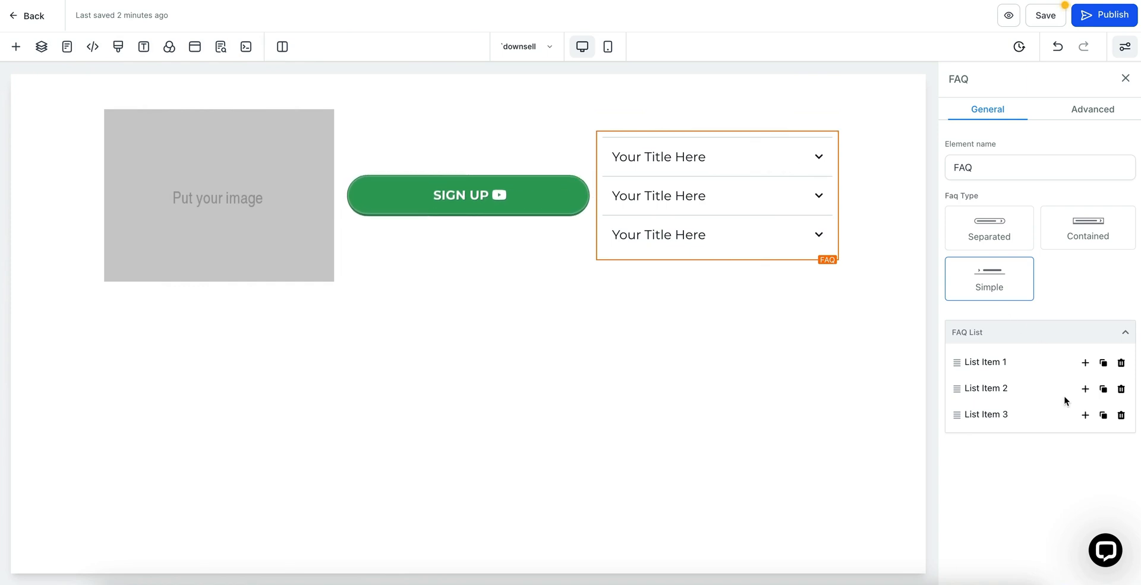
Insert an extra FAQ item after List Item 1 and select List Item 1 to show its options
{"action": "left_click", "coordinate": [1085, 363]}
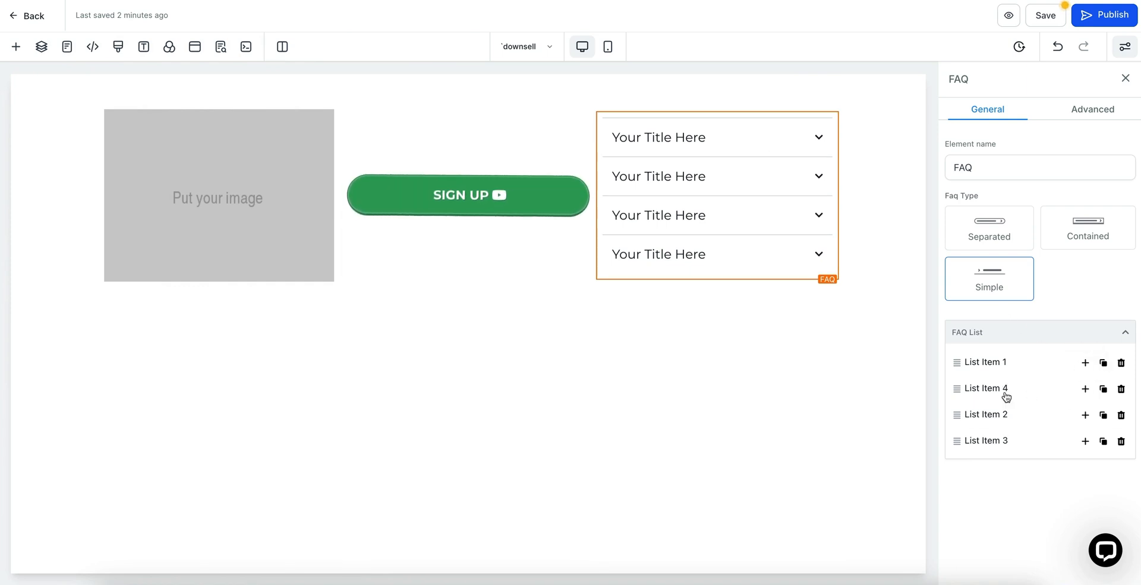
{"action": "left_click", "coordinate": [989, 361]}
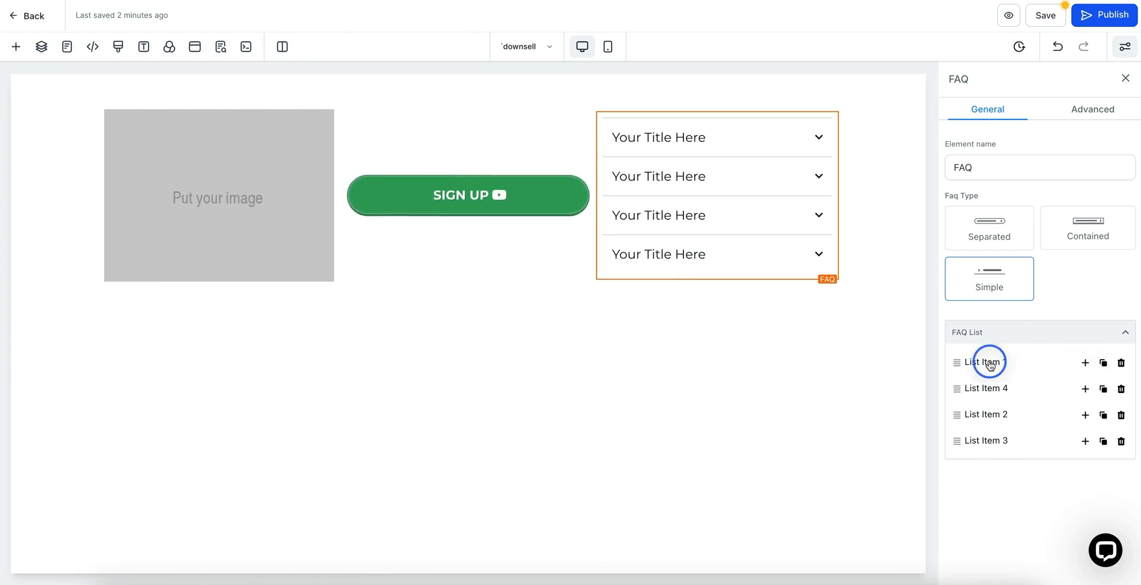
{"action": "scroll", "coordinate": [992, 416], "scroll_direction": "down", "scroll_amount": 1}
{"action": "scroll", "coordinate": [991, 419], "scroll_direction": "up", "scroll_amount": 1}
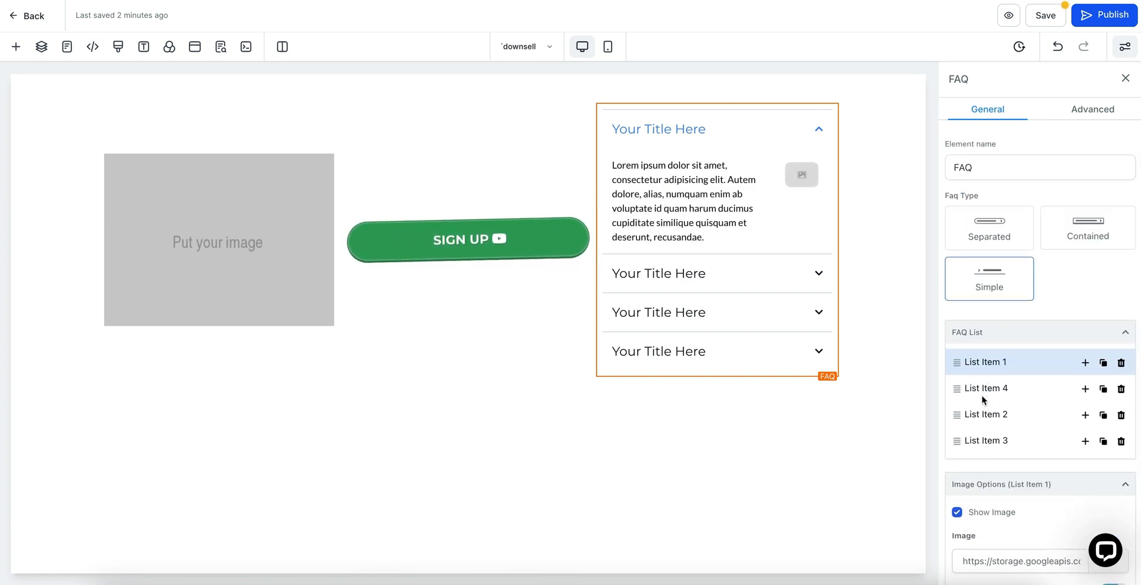
Remove the word "alias," from the first FAQ item's answer text and look through the item's options
{"action": "left_click", "coordinate": [666, 201]}
{"action": "key", "text": "BackSpace"}
{"action": "key", "text": "BackSpace"}
{"action": "key", "text": "BackSpace"}
{"action": "key", "text": "BackSpace"}
{"action": "key", "text": "BackSpace"}
{"action": "key", "text": "BackSpace"}
{"action": "key", "text": "BackSpace"}
{"action": "left_click", "coordinate": [707, 128]}
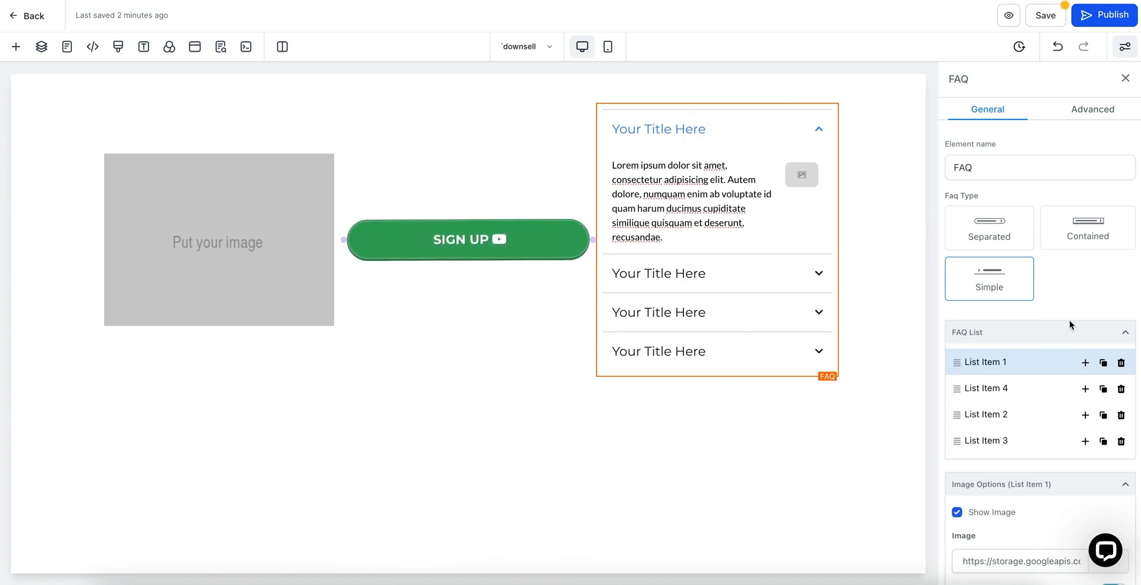
{"action": "scroll", "coordinate": [990, 255], "scroll_direction": "down", "scroll_amount": 3}
{"action": "scroll", "coordinate": [990, 257], "scroll_direction": "up", "scroll_amount": 3}
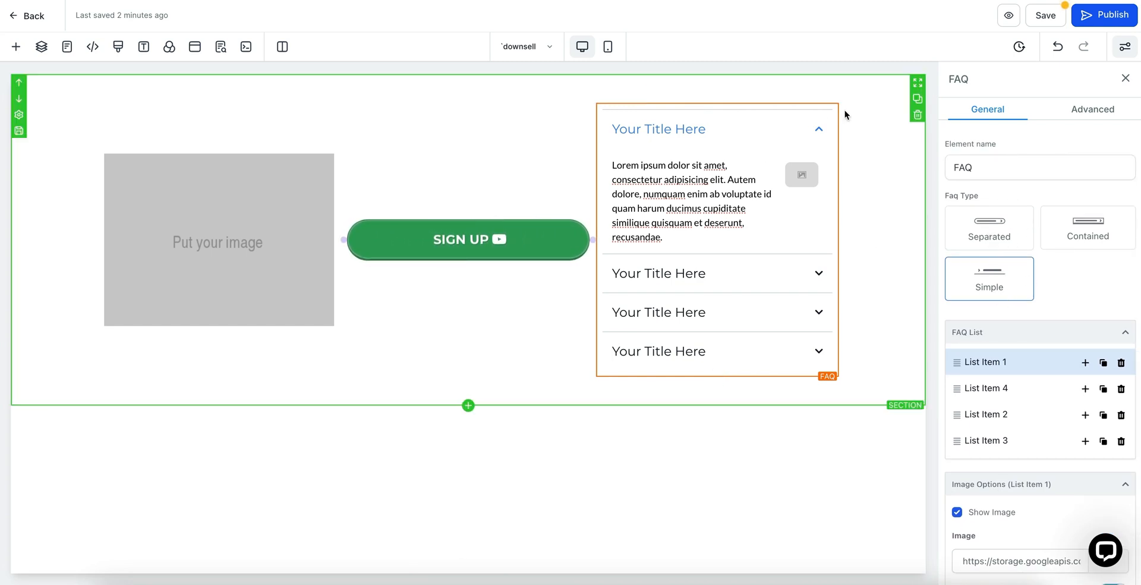
Replace the FAQ with a custom Code element and view its code editor without adding any code
{"action": "left_click", "coordinate": [831, 95]}
{"action": "scroll", "coordinate": [258, 350], "scroll_direction": "down", "scroll_amount": 3}
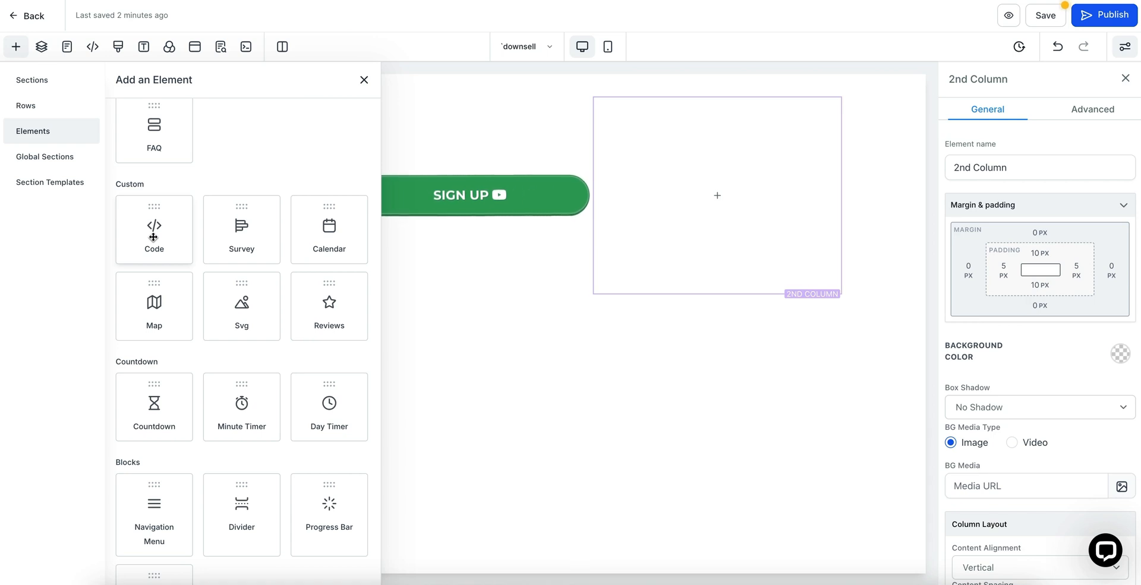
{"action": "left_click", "coordinate": [153, 236]}
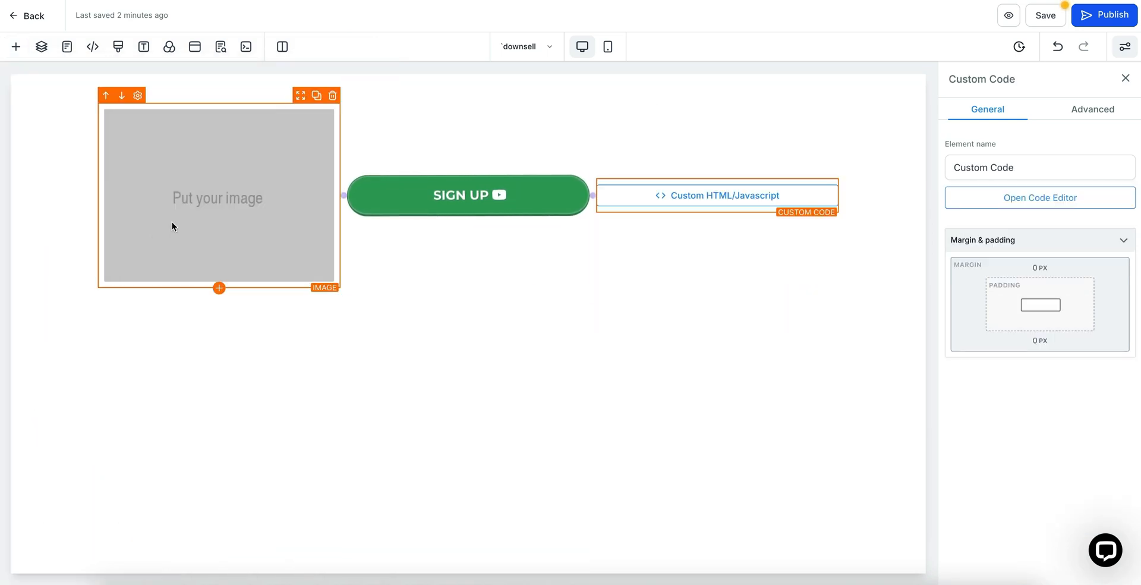
{"action": "left_click", "coordinate": [1037, 197]}
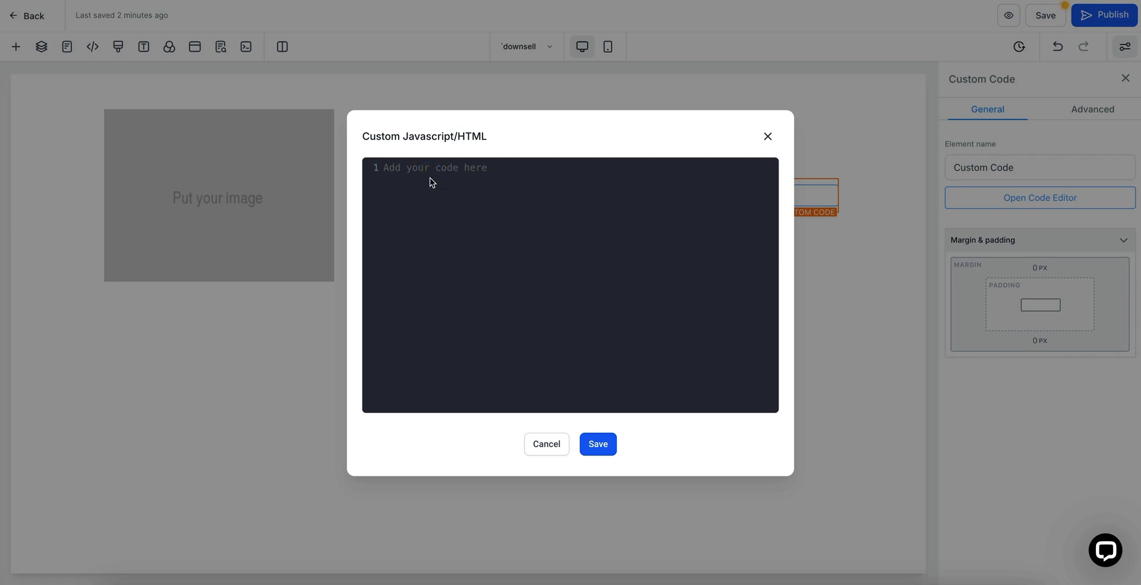
{"action": "left_click", "coordinate": [560, 451]}
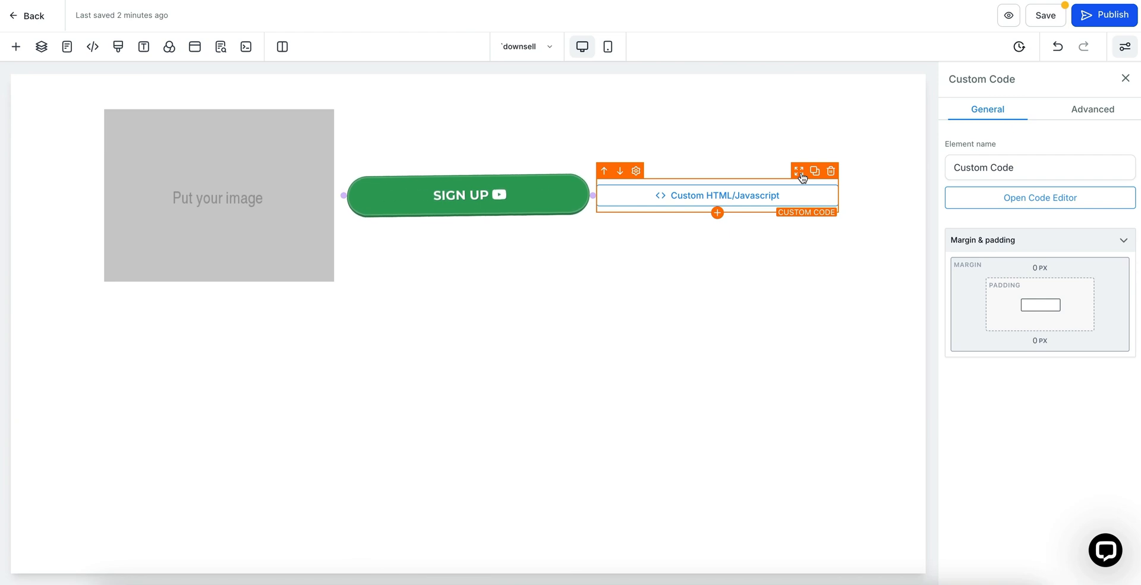
Delete the Custom Code element and place a Reviews element in the 2nd column
{"action": "left_click", "coordinate": [831, 173]}
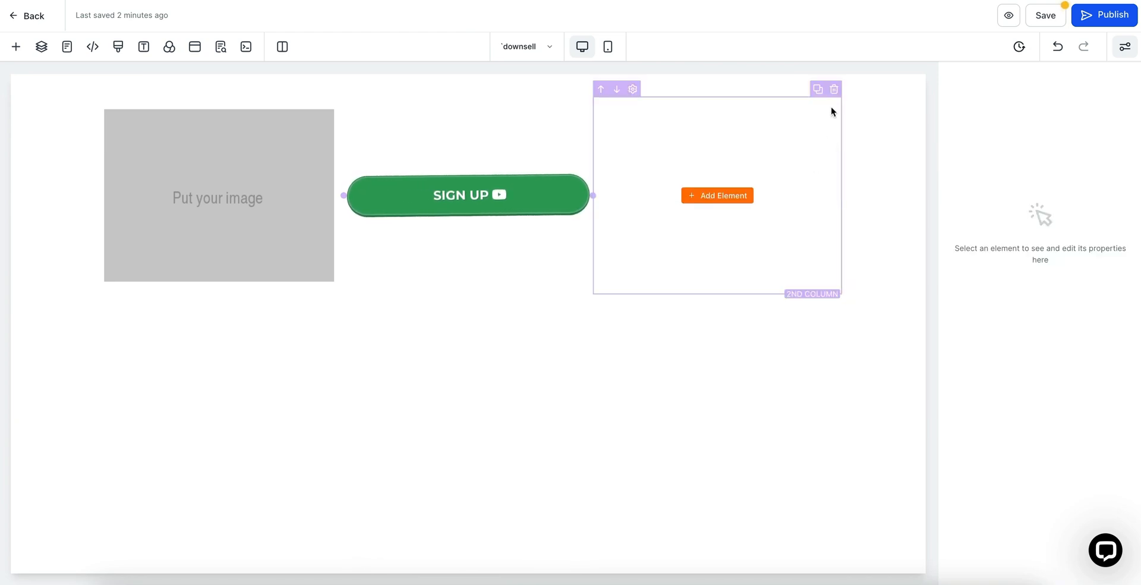
{"action": "left_click", "coordinate": [716, 193]}
{"action": "scroll", "coordinate": [291, 386], "scroll_direction": "down", "scroll_amount": 1}
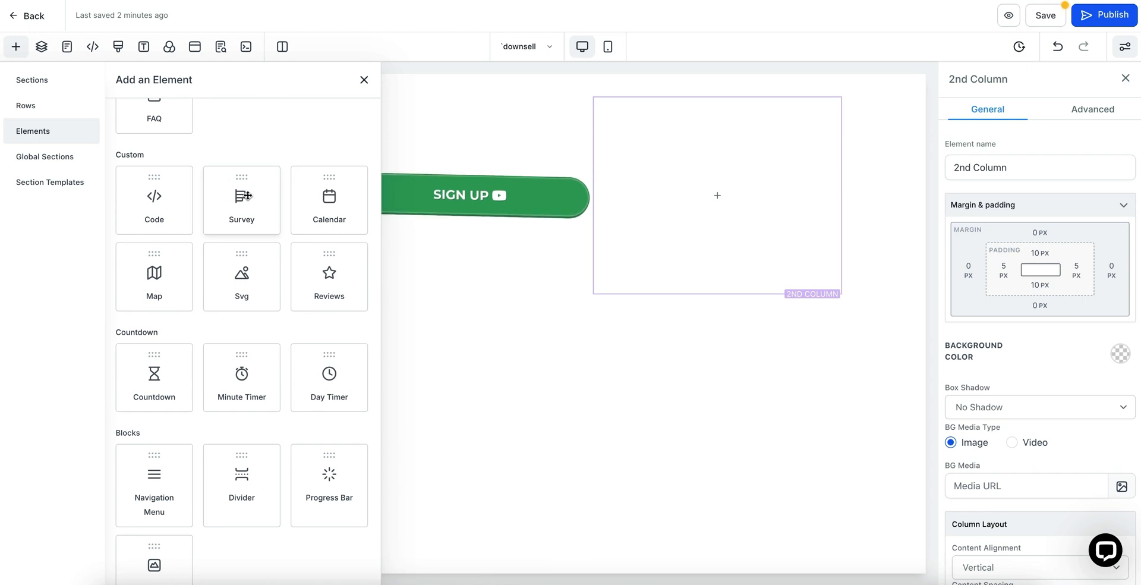
{"action": "left_click_drag", "start_coordinate": [327, 279], "coordinate": [743, 196]}
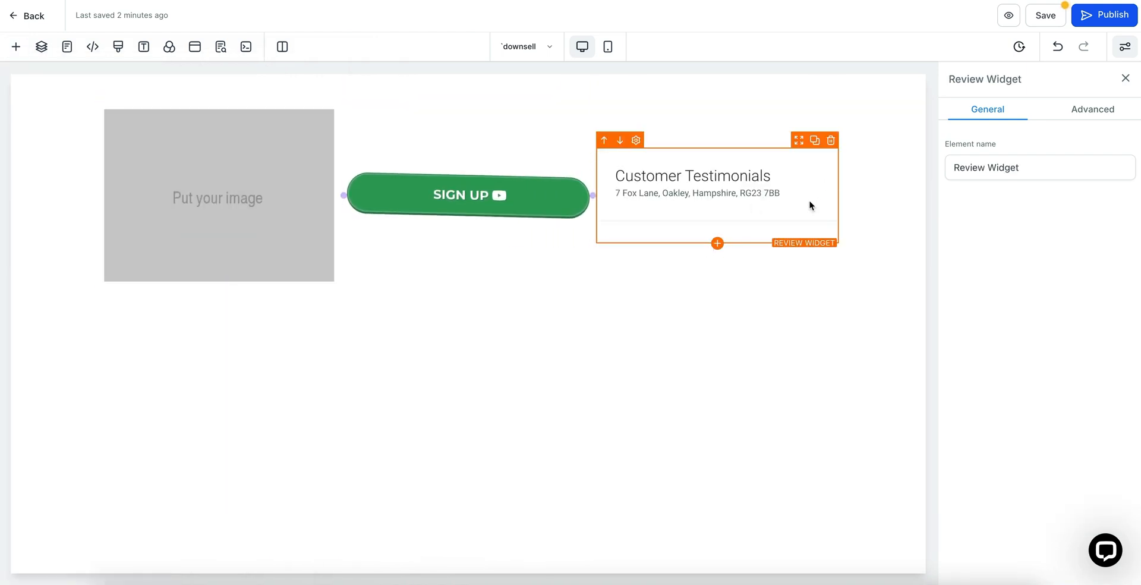
Replace the Review Widget with a Calendar element that uses DEMO CALENDAR - CREATE YOUR OWN
{"action": "left_click", "coordinate": [830, 141]}
{"action": "left_click", "coordinate": [729, 196]}
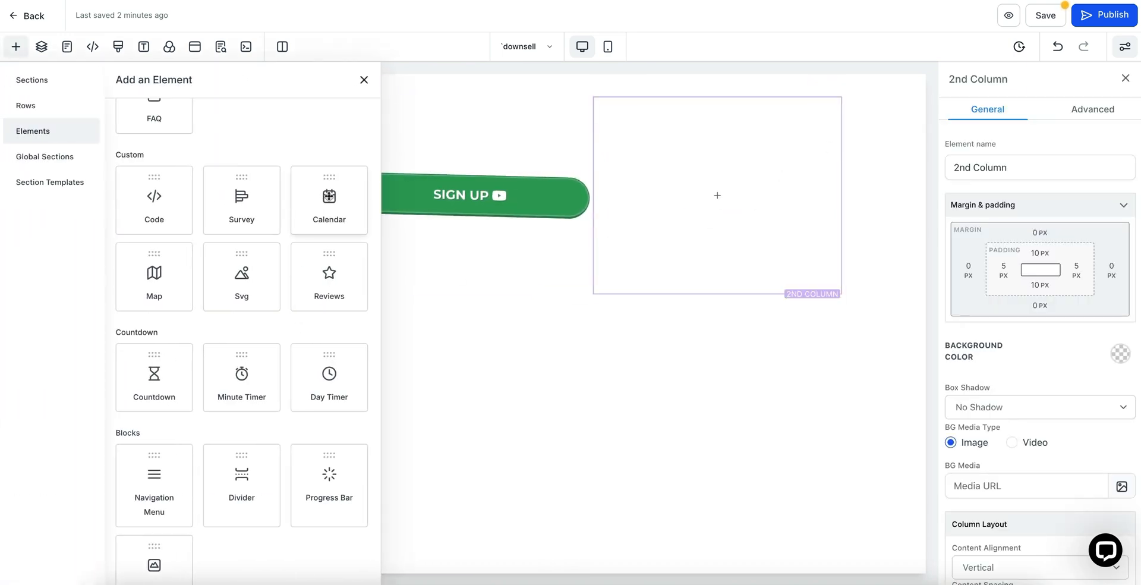
{"action": "left_click", "coordinate": [329, 196]}
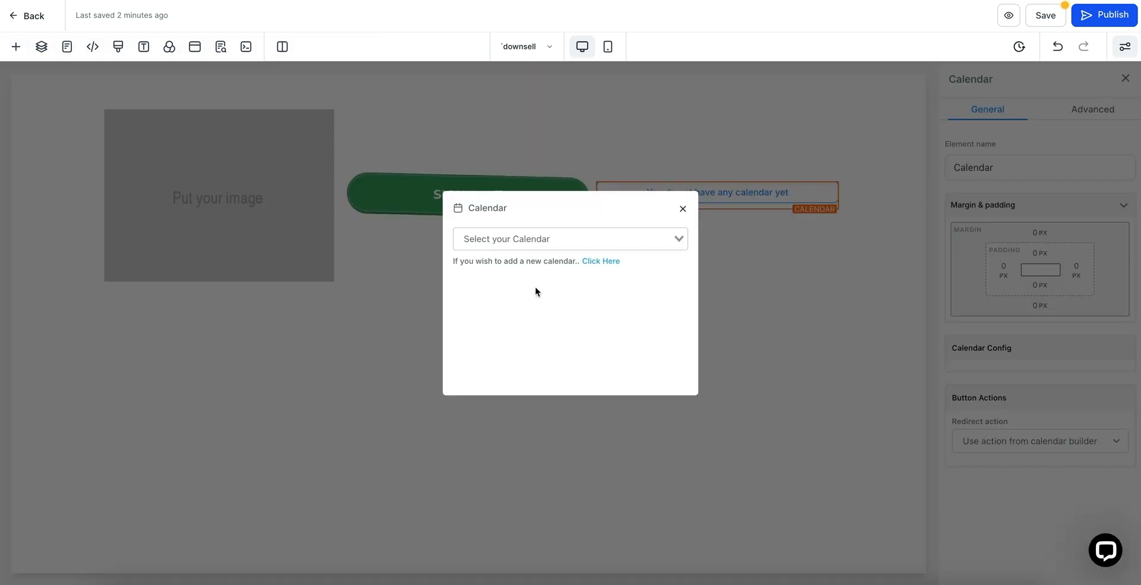
{"action": "left_click", "coordinate": [553, 236]}
{"action": "left_click", "coordinate": [537, 264]}
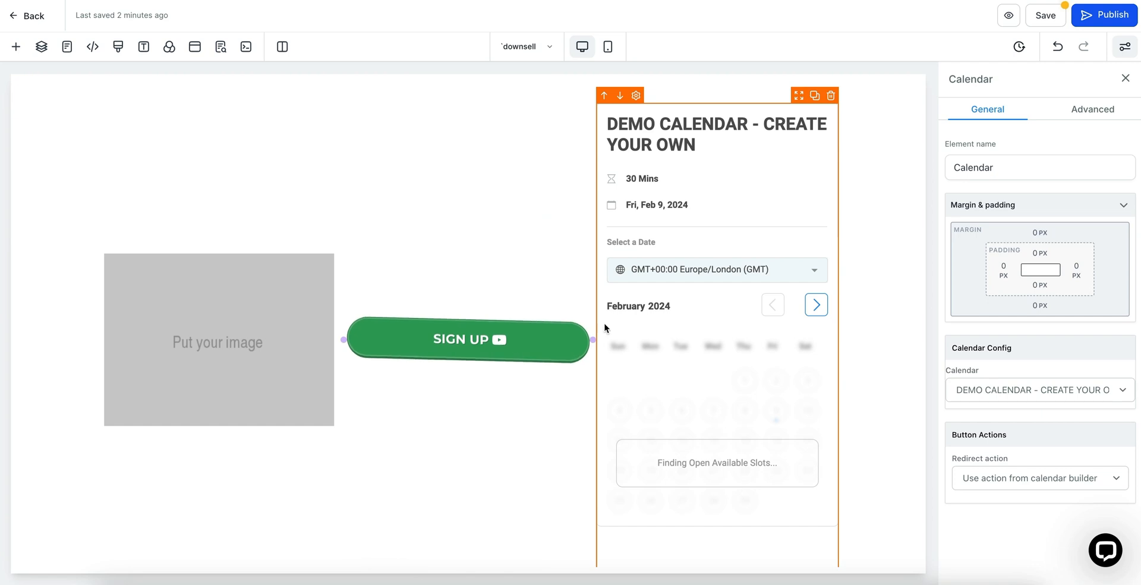
Widen the calendar's column by narrowing the button column, and narrow the image column to give the button more room
{"action": "left_click_drag", "start_coordinate": [593, 339], "coordinate": [471, 333]}
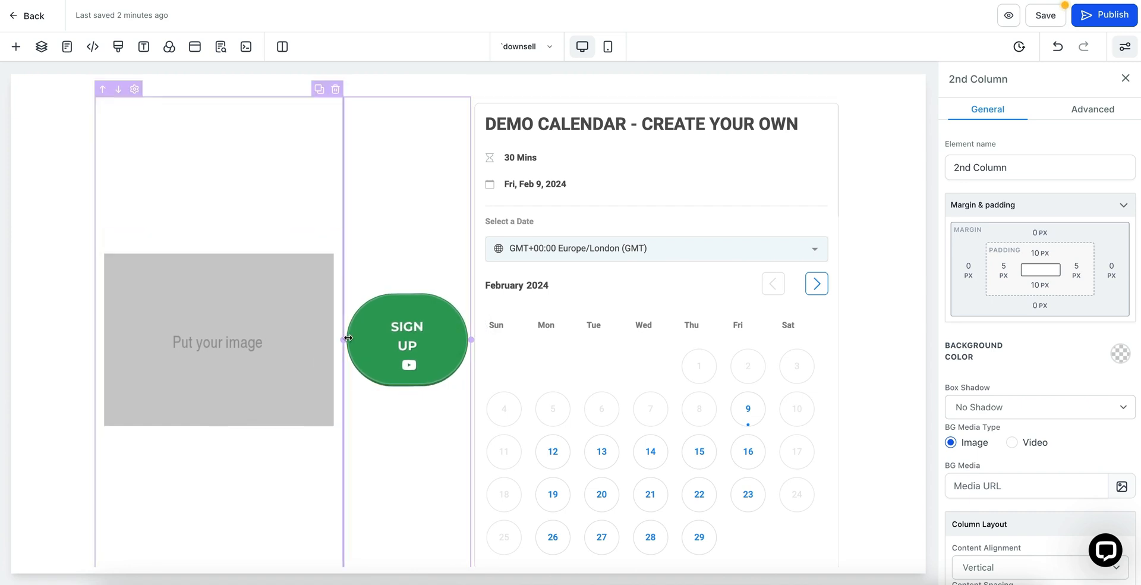
{"action": "left_click_drag", "start_coordinate": [348, 337], "coordinate": [258, 338]}
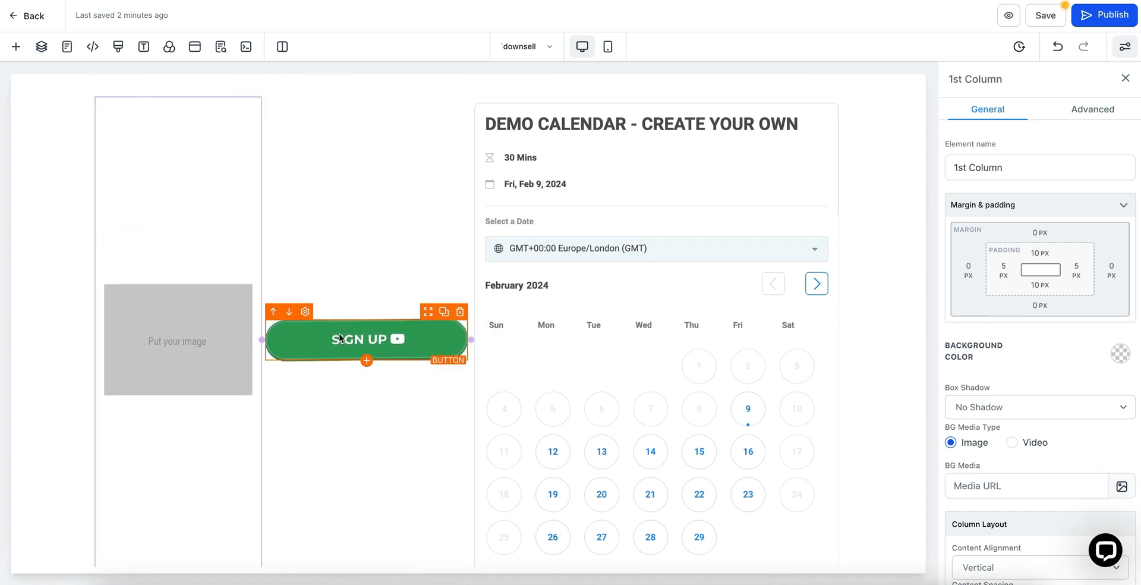
{"action": "scroll", "coordinate": [647, 357], "scroll_direction": "down", "scroll_amount": 1}
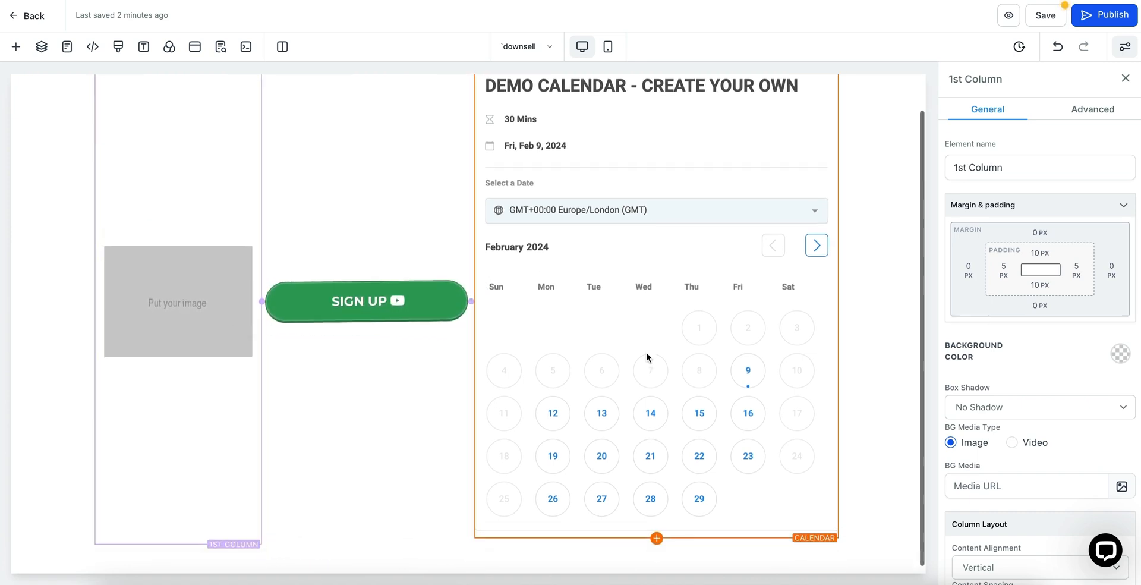
{"action": "scroll", "coordinate": [647, 356], "scroll_direction": "up", "scroll_amount": 1}
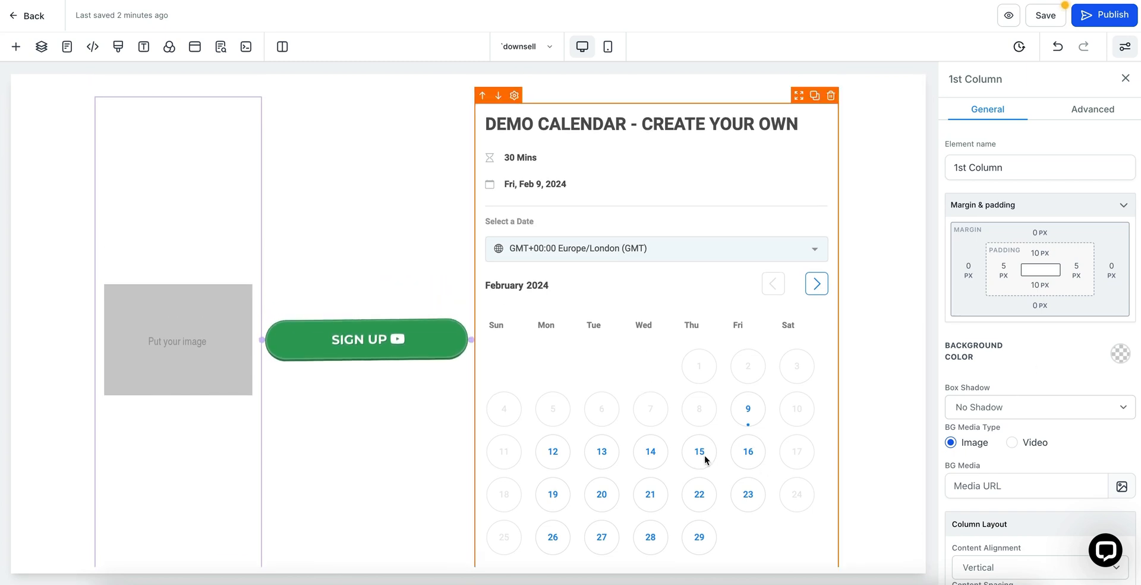
Examine the calendar's Redirect action options without changing the selection
{"action": "scroll", "coordinate": [705, 458], "scroll_direction": "down", "scroll_amount": 1}
{"action": "left_click", "coordinate": [705, 409]}
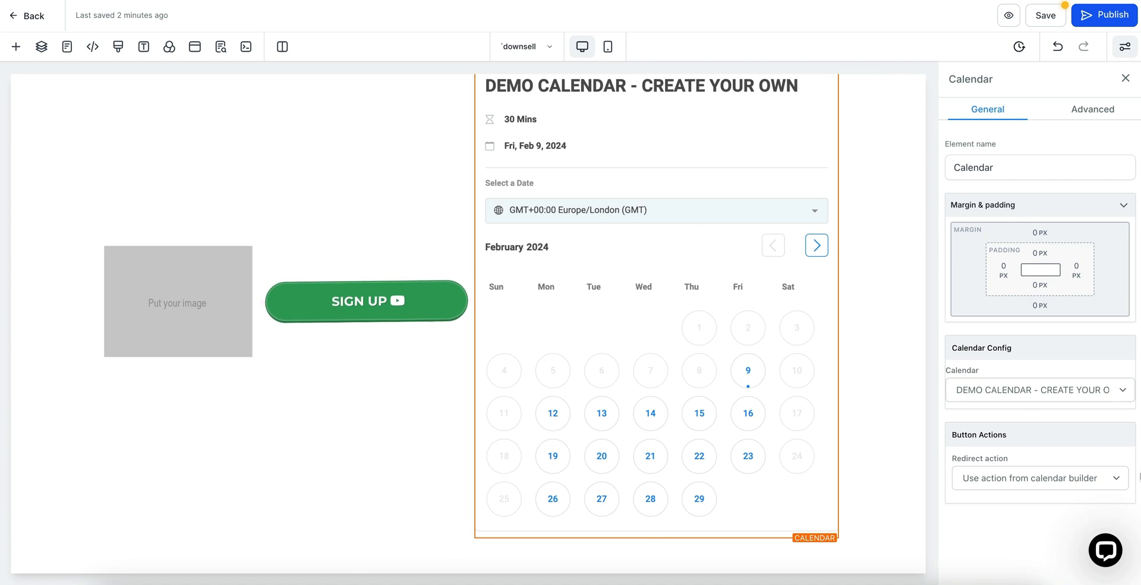
{"action": "left_click", "coordinate": [1061, 484]}
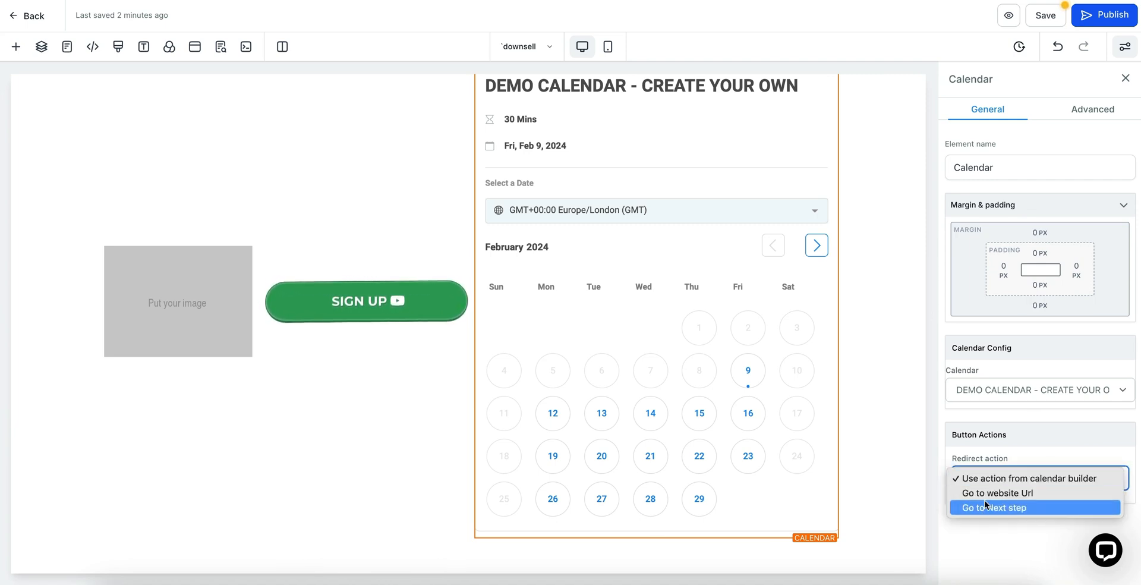
{"action": "left_click", "coordinate": [1044, 445]}
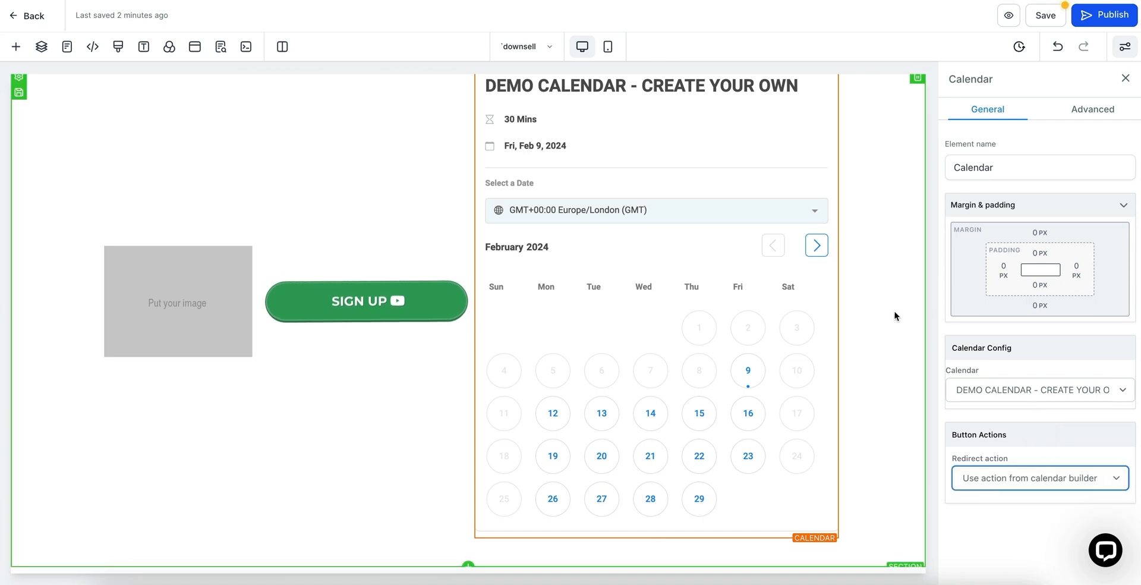
{"action": "scroll", "coordinate": [667, 260], "scroll_direction": "up", "scroll_amount": 2}
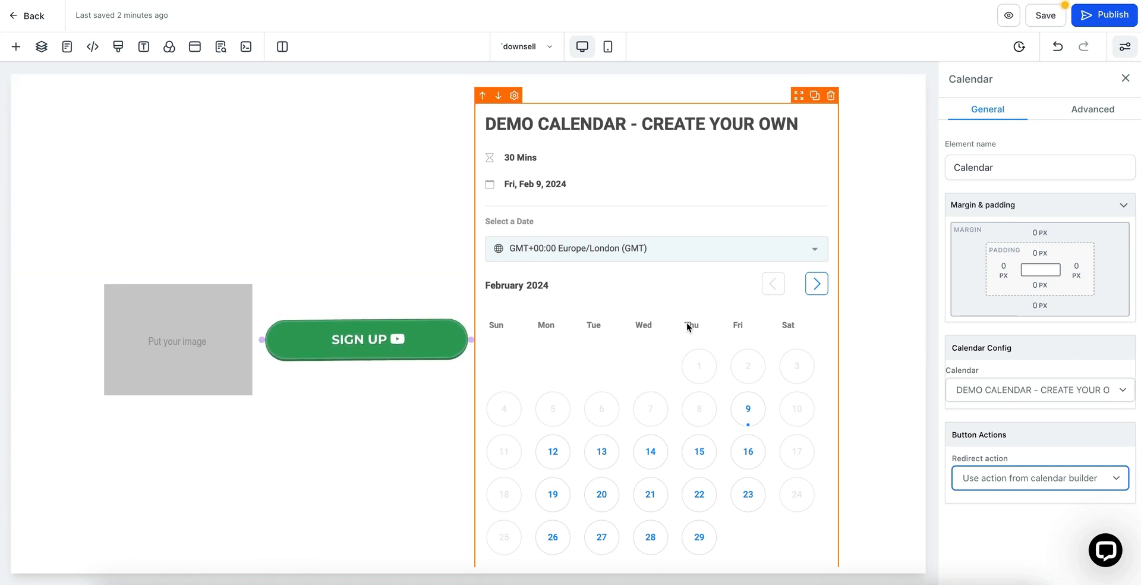
Delete the Calendar and add a Countdown element to the 2nd column
{"action": "left_click", "coordinate": [830, 96]}
{"action": "left_click", "coordinate": [656, 165]}
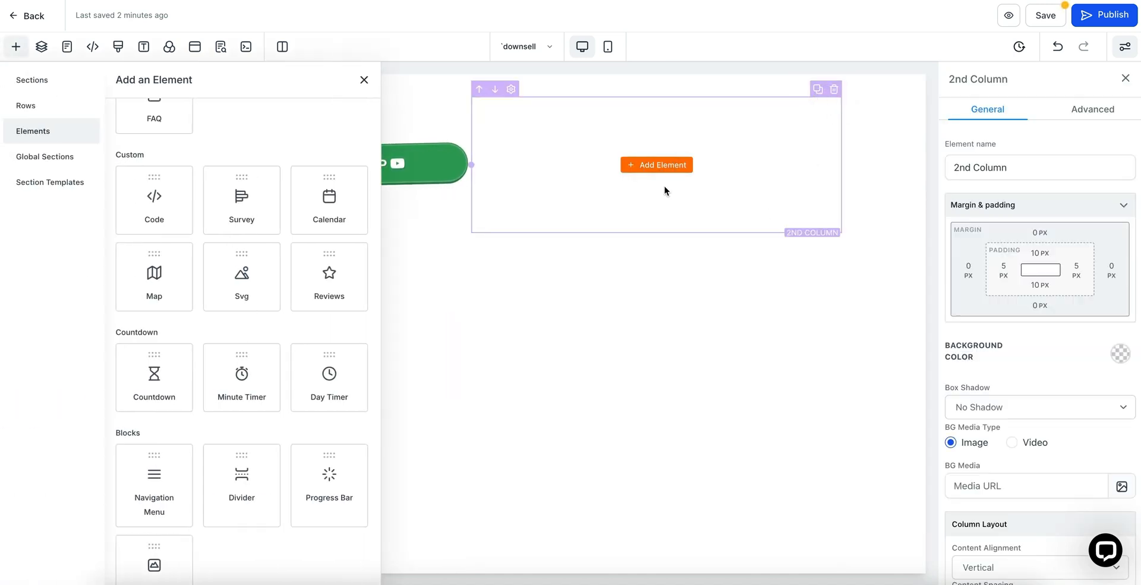
{"action": "scroll", "coordinate": [223, 453], "scroll_direction": "down", "scroll_amount": 2}
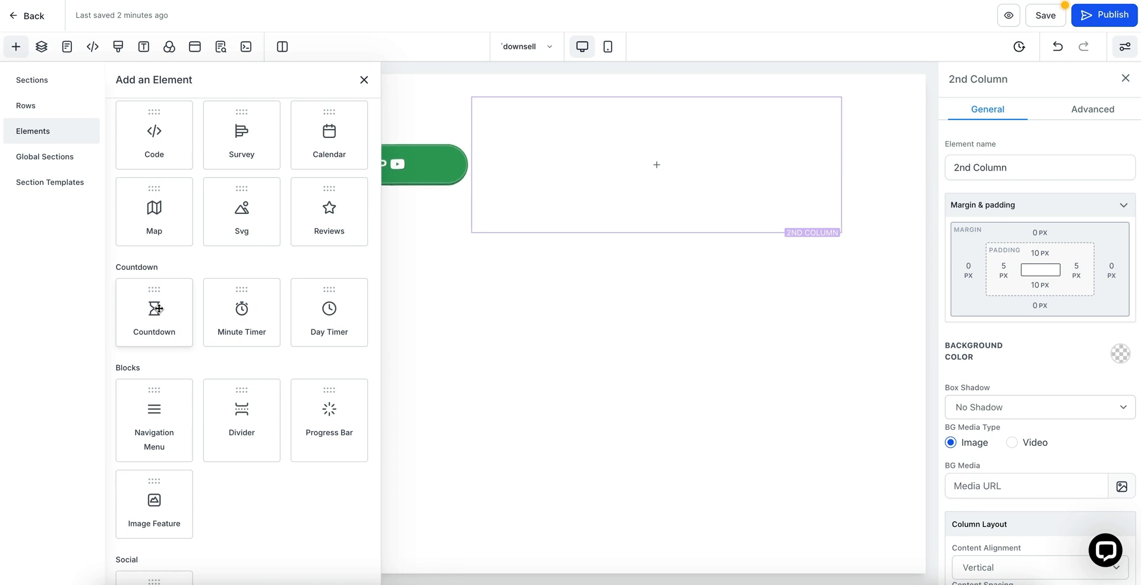
{"action": "left_click", "coordinate": [159, 309]}
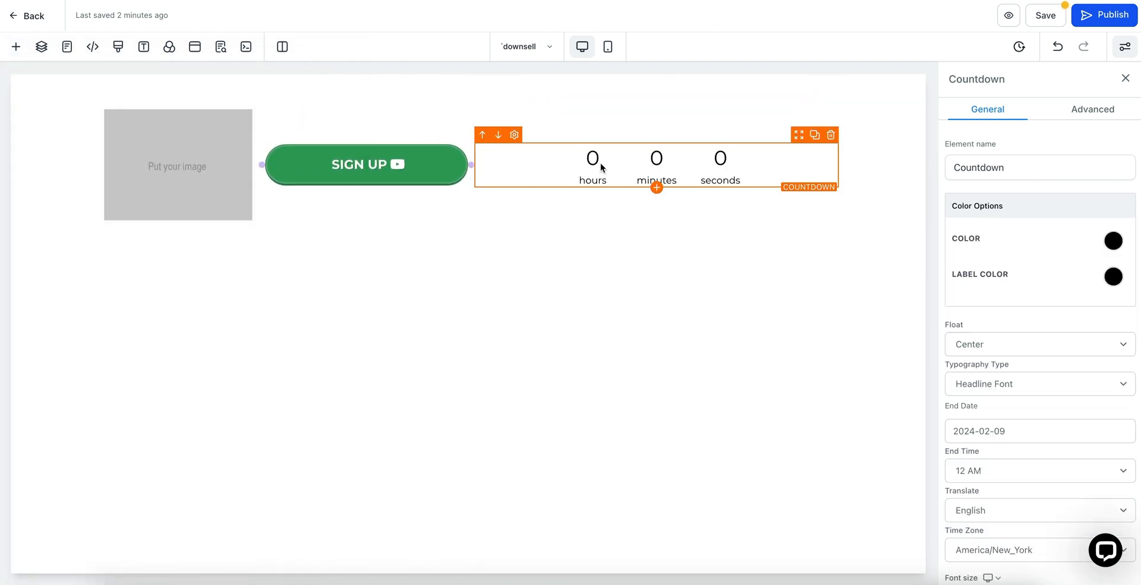
Set the countdown's end date to 2024-02-10 and its end time to 5 AM
{"action": "scroll", "coordinate": [1018, 284], "scroll_direction": "down", "scroll_amount": 2}
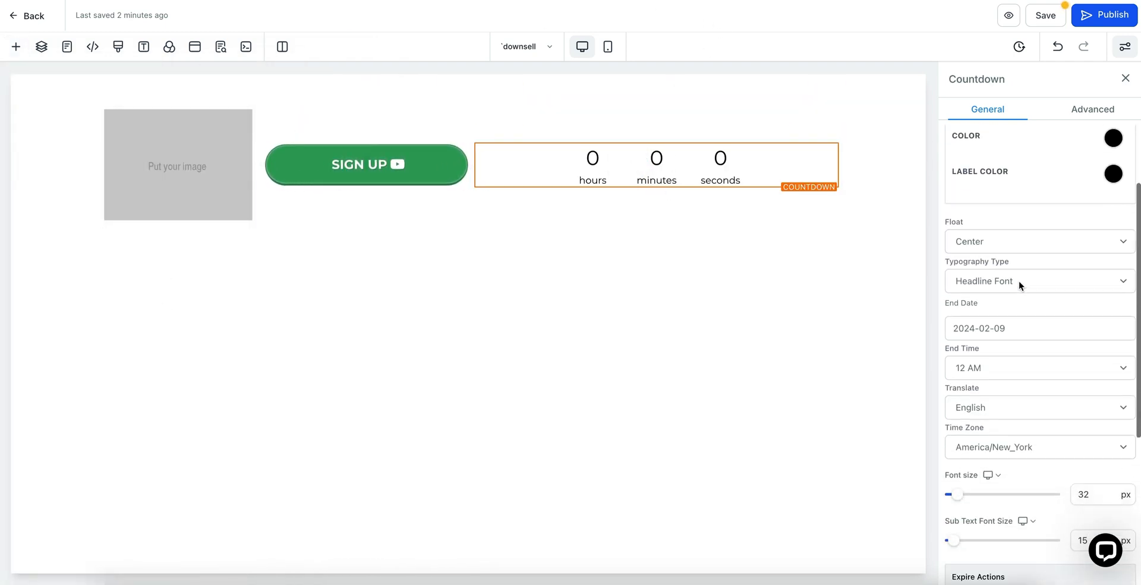
{"action": "left_click", "coordinate": [1012, 318]}
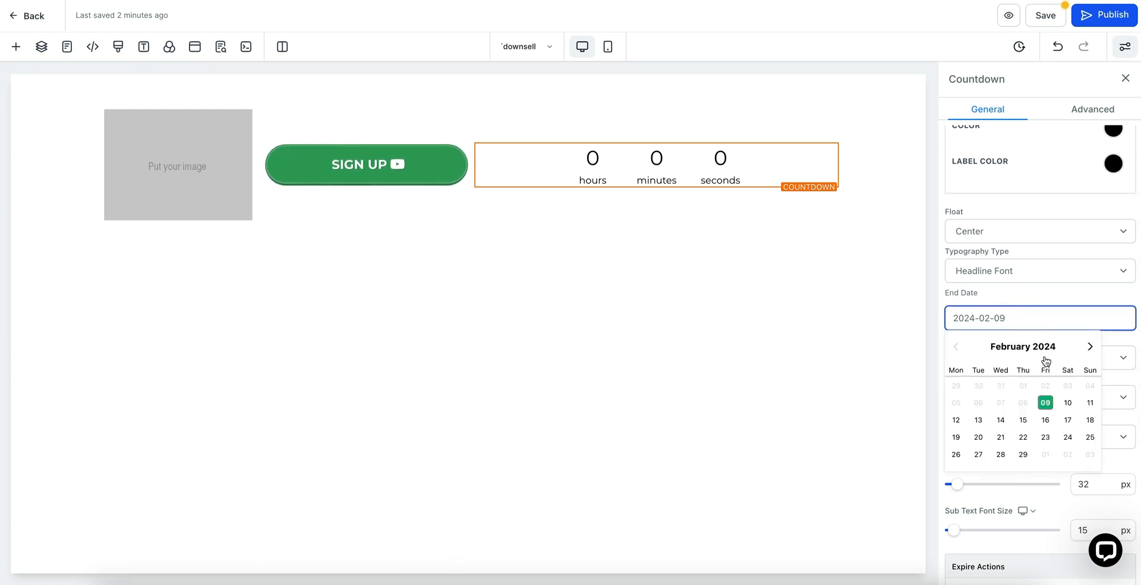
{"action": "left_click", "coordinate": [1068, 402]}
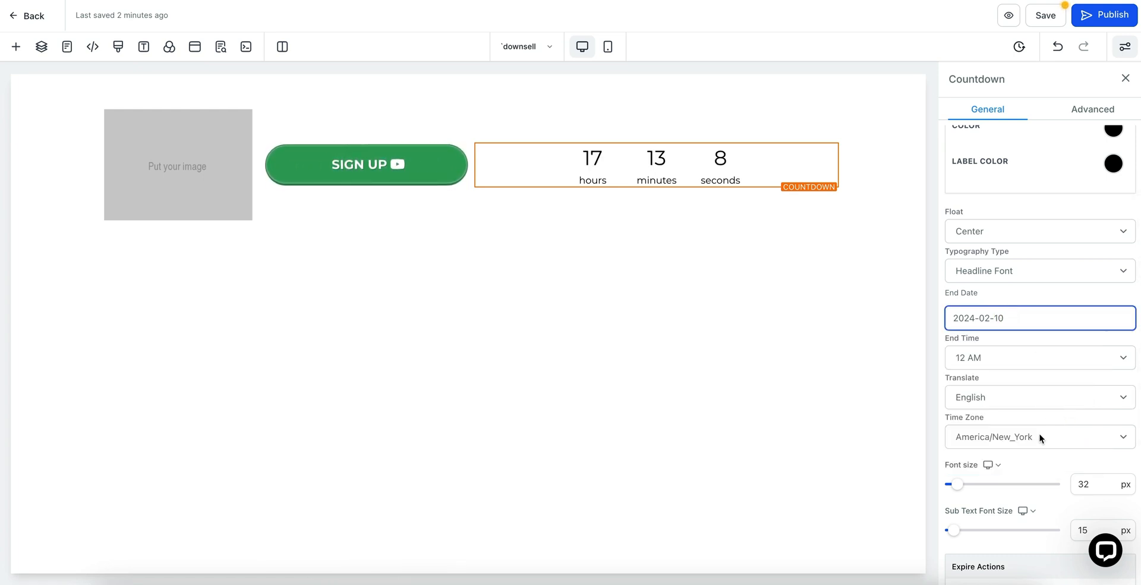
{"action": "left_click", "coordinate": [999, 362]}
{"action": "left_click", "coordinate": [988, 437]}
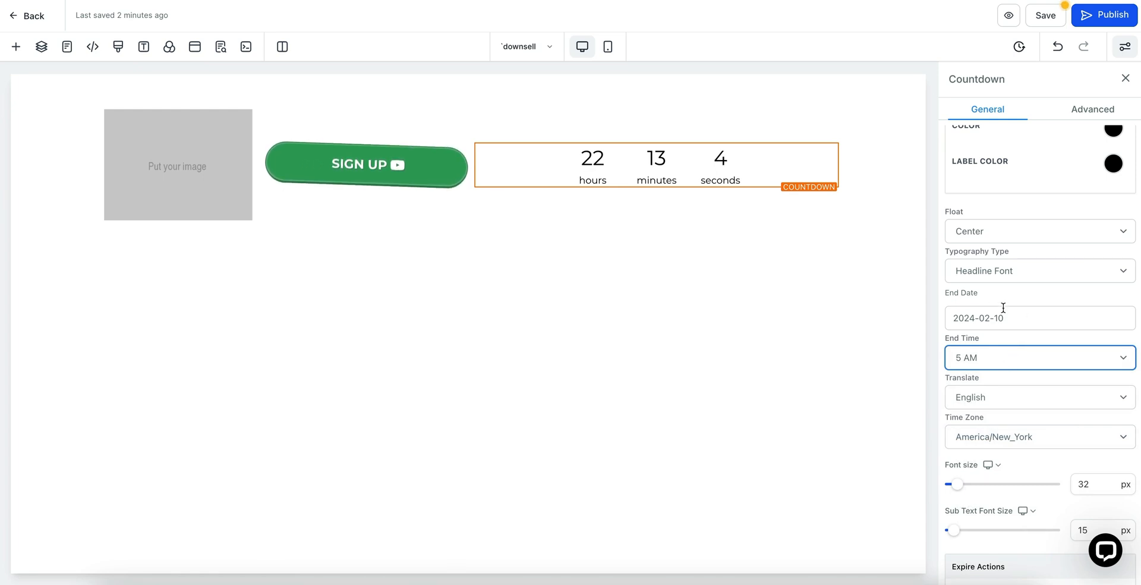
Set the countdown's time zone to America/Indiana/Indianapolis
{"action": "scroll", "coordinate": [1014, 356], "scroll_direction": "down", "scroll_amount": 2}
{"action": "left_click", "coordinate": [1025, 326]}
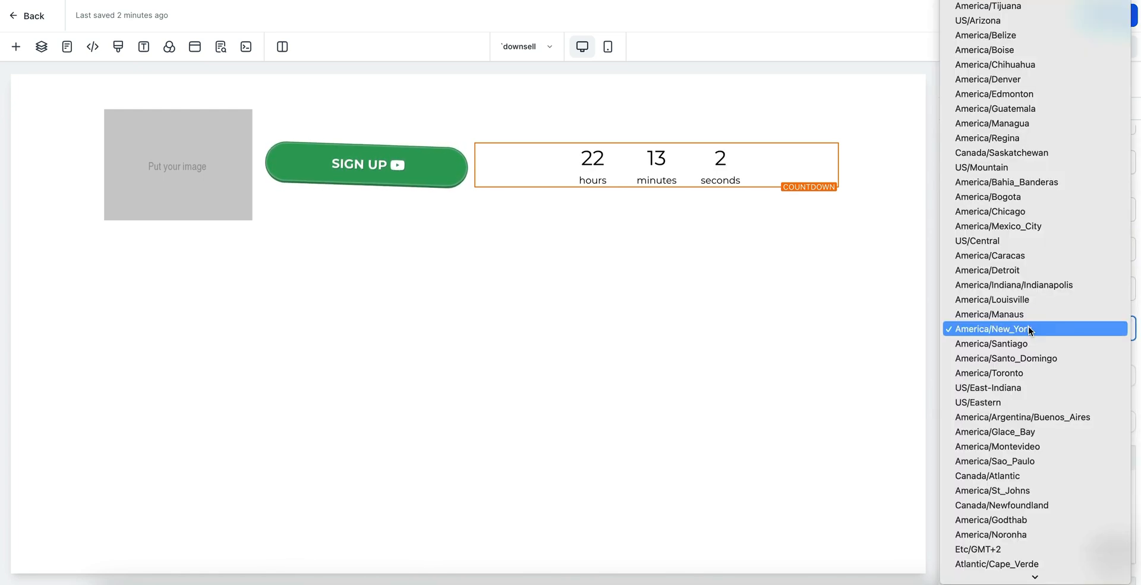
{"action": "left_click", "coordinate": [1019, 285]}
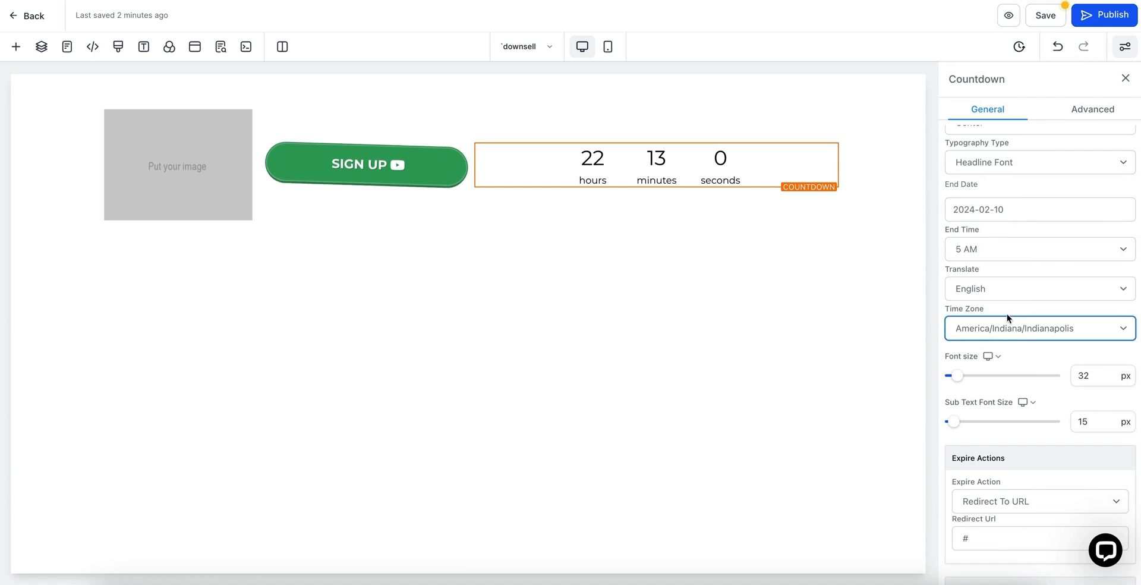
{"action": "scroll", "coordinate": [1006, 369], "scroll_direction": "down", "scroll_amount": 1}
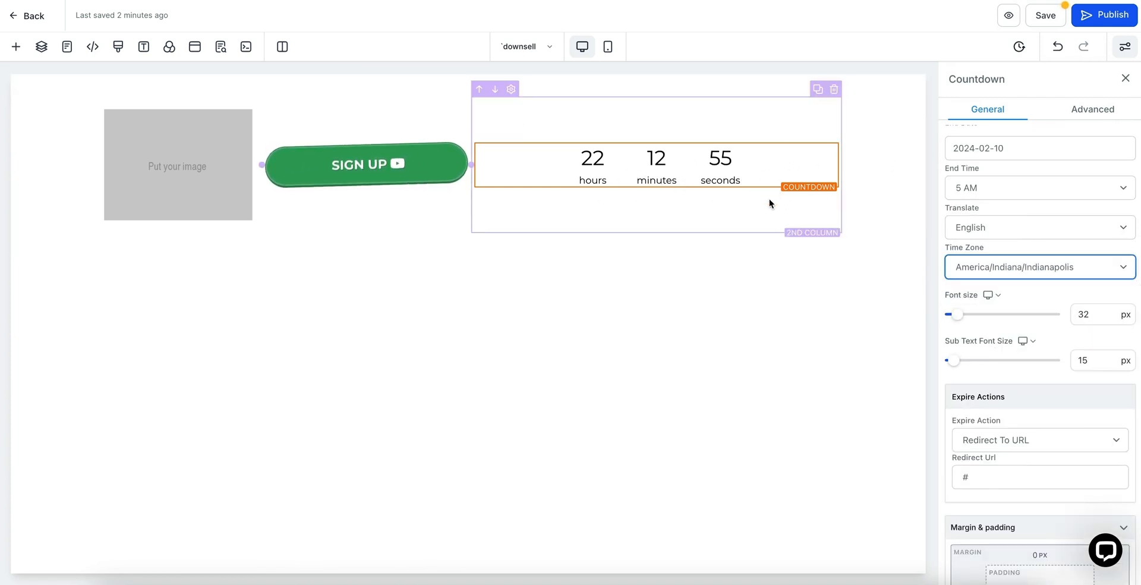
Examine the countdown's Expire Action options, trying Show & Hide Element and switching back to Redirect To URL
{"action": "left_click", "coordinate": [1032, 438]}
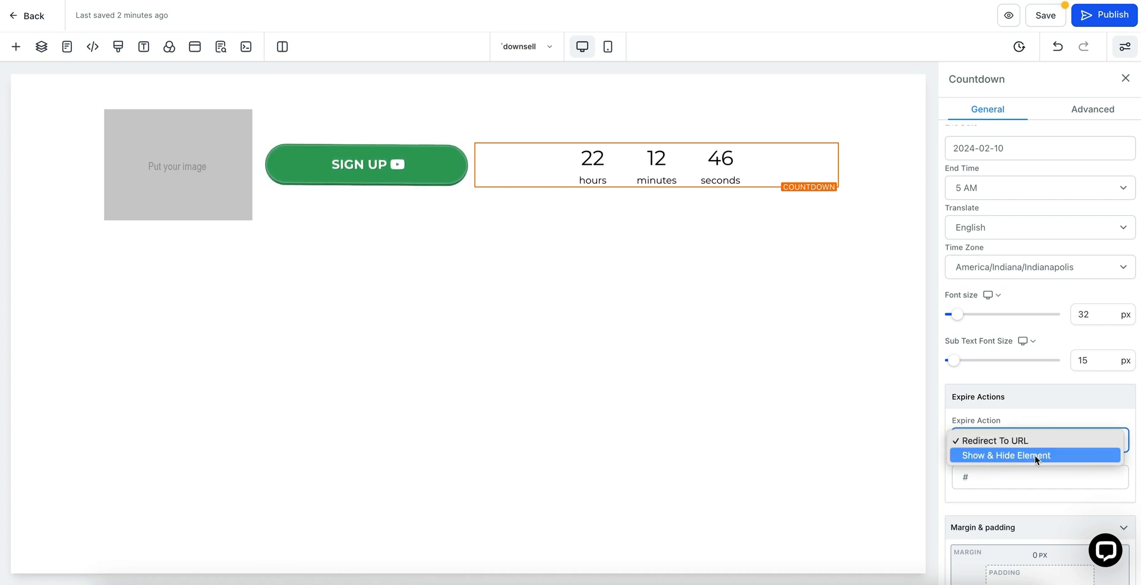
{"action": "left_click", "coordinate": [1034, 455]}
{"action": "left_click", "coordinate": [1032, 442]}
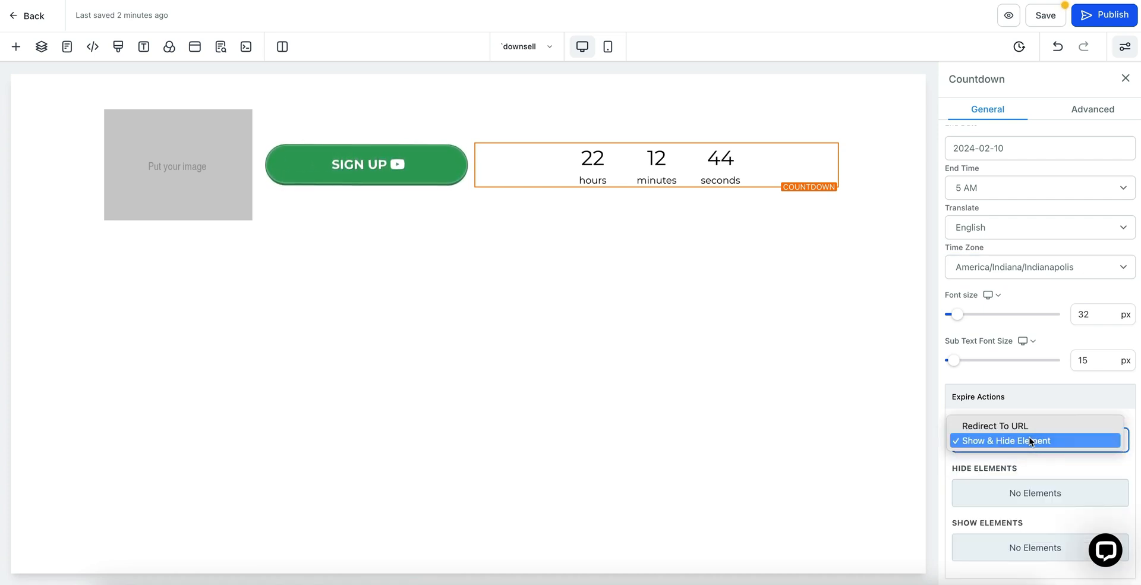
{"action": "left_click", "coordinate": [1023, 426]}
{"action": "left_click", "coordinate": [980, 479]}
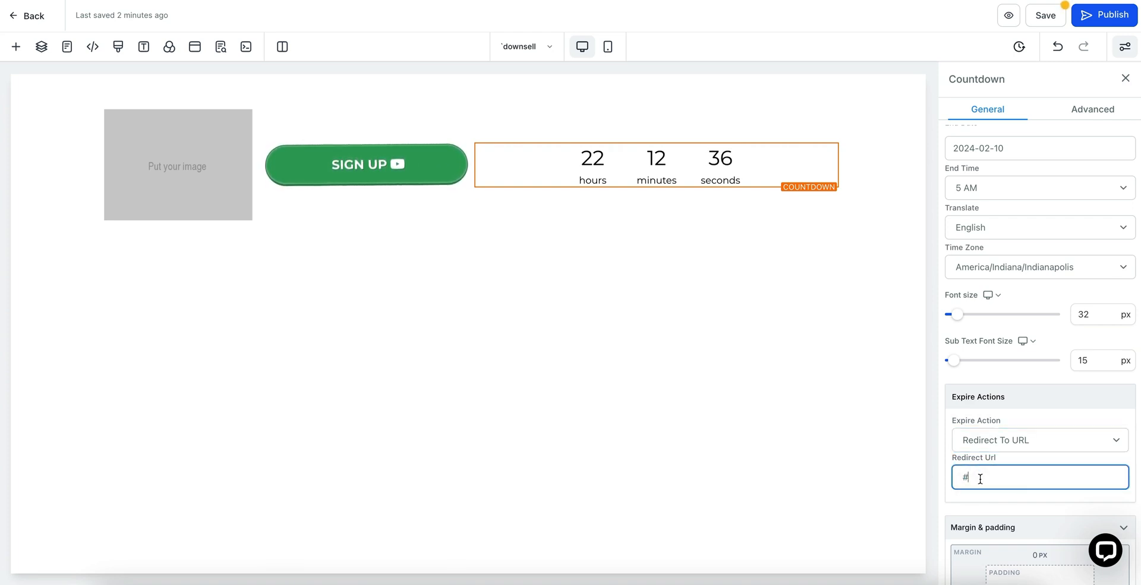
{"action": "scroll", "coordinate": [980, 478], "scroll_direction": "down", "scroll_amount": 2}
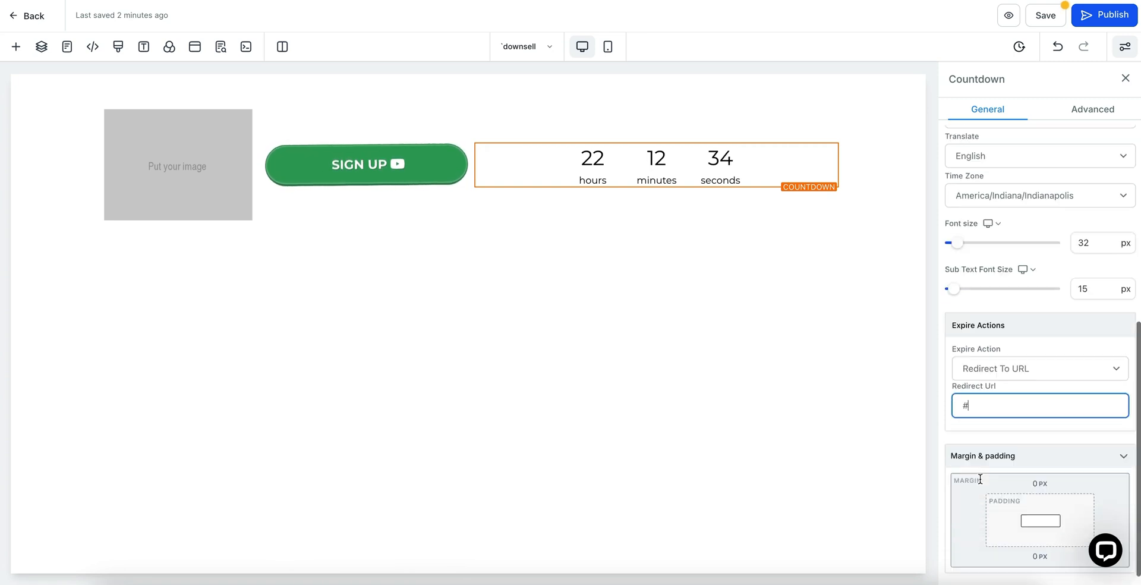
{"action": "scroll", "coordinate": [980, 479], "scroll_direction": "up", "scroll_amount": 6}
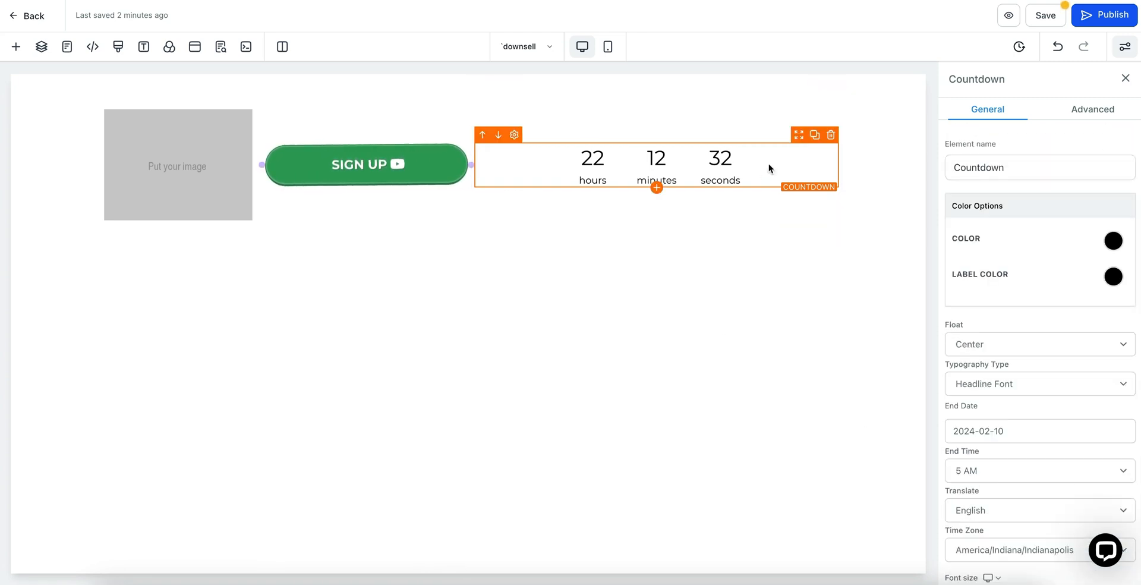
Delete the Countdown and add a Divider element to the 2nd column
{"action": "left_click", "coordinate": [832, 134]}
{"action": "left_click", "coordinate": [656, 162]}
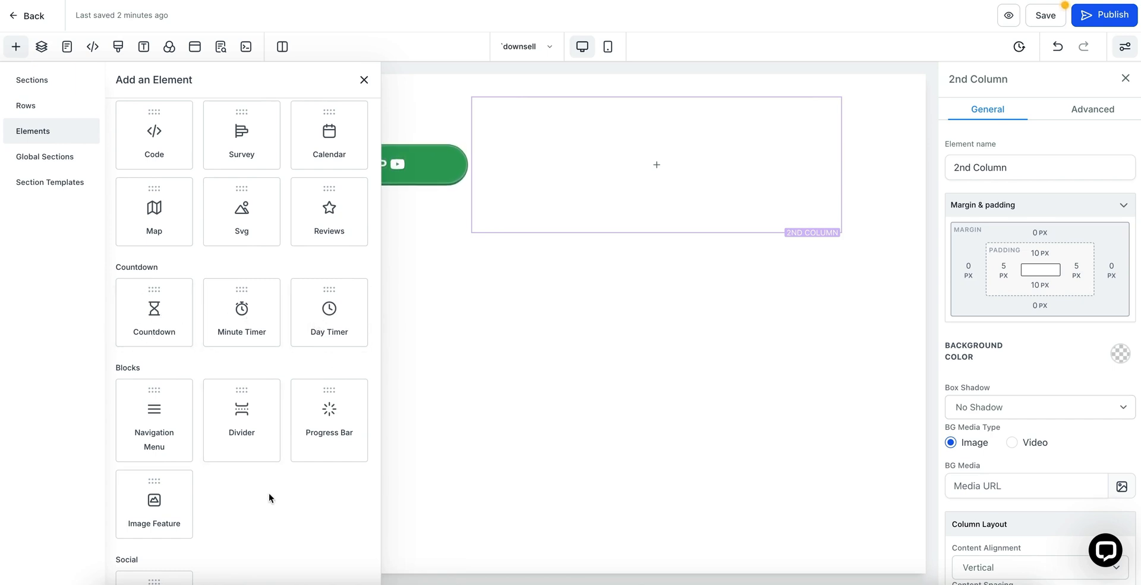
{"action": "left_click", "coordinate": [243, 417]}
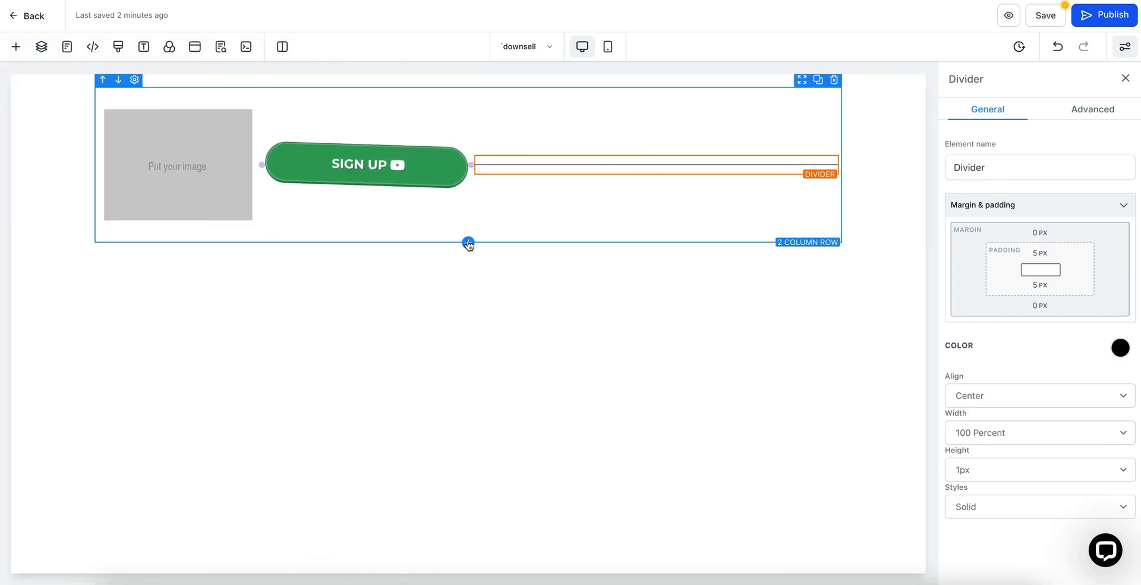
Add a 1 Column row below the existing row and move the divider into it
{"action": "left_click", "coordinate": [469, 243]}
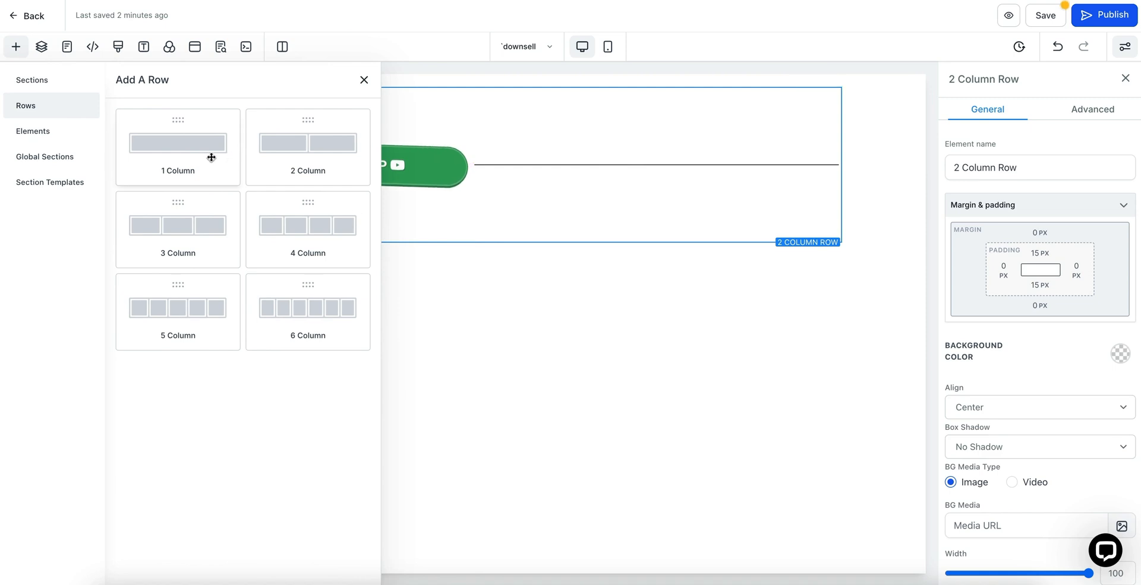
{"action": "left_click", "coordinate": [156, 147]}
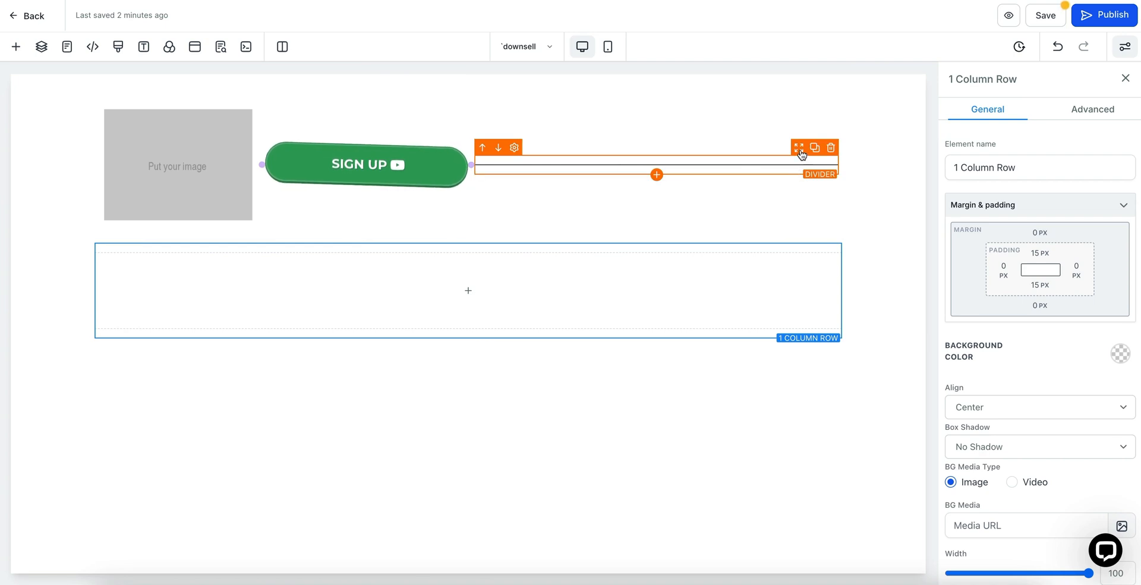
{"action": "left_click_drag", "start_coordinate": [800, 152], "coordinate": [541, 301]}
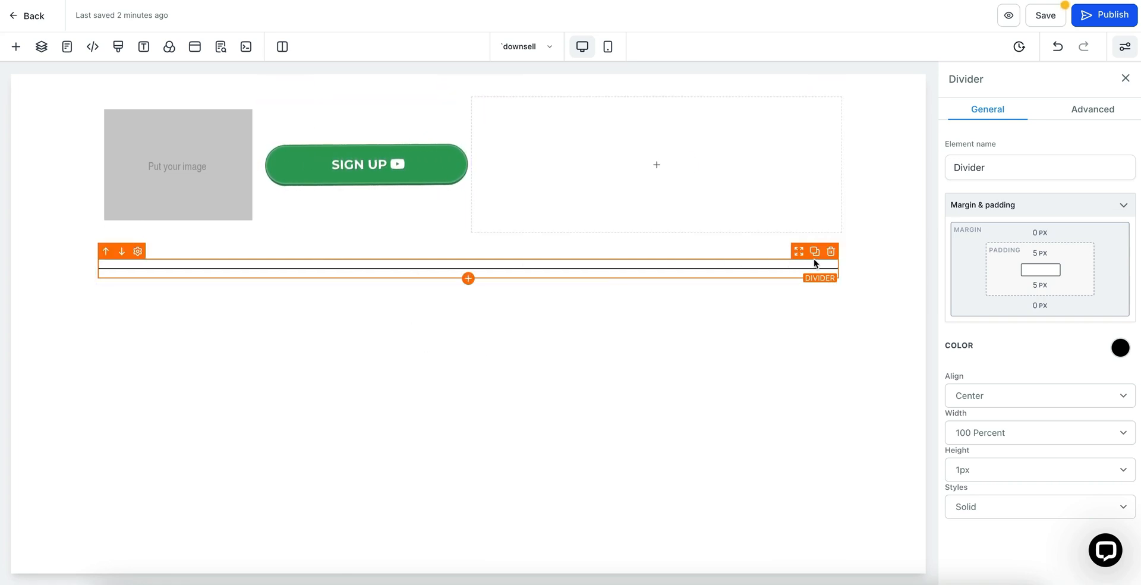
Duplicate the divider and set the lower divider's top margin to 42 px
{"action": "left_click", "coordinate": [815, 257]}
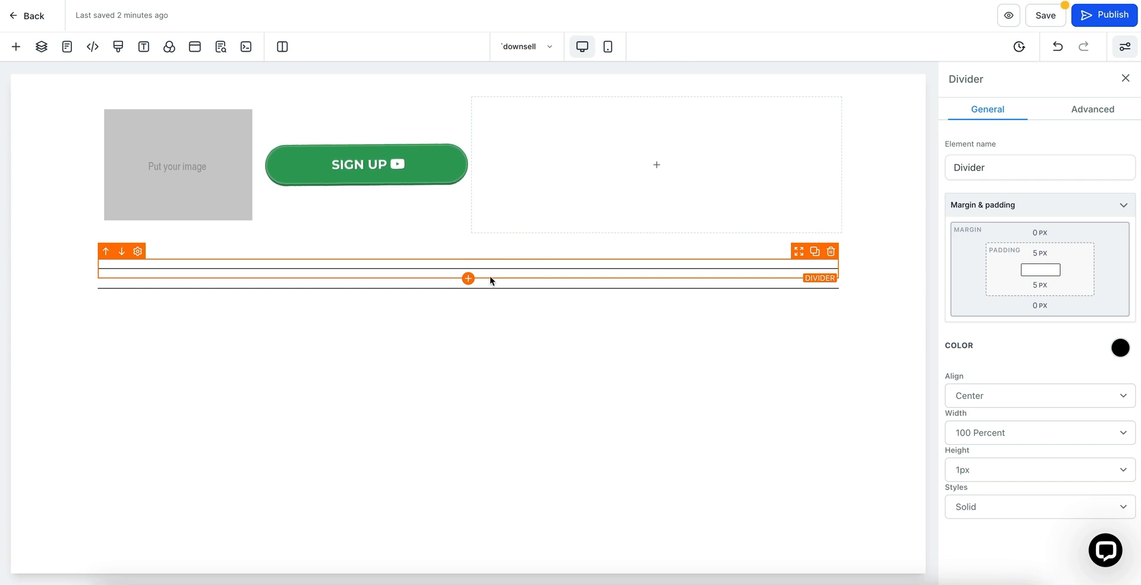
{"action": "left_click", "coordinate": [1038, 234]}
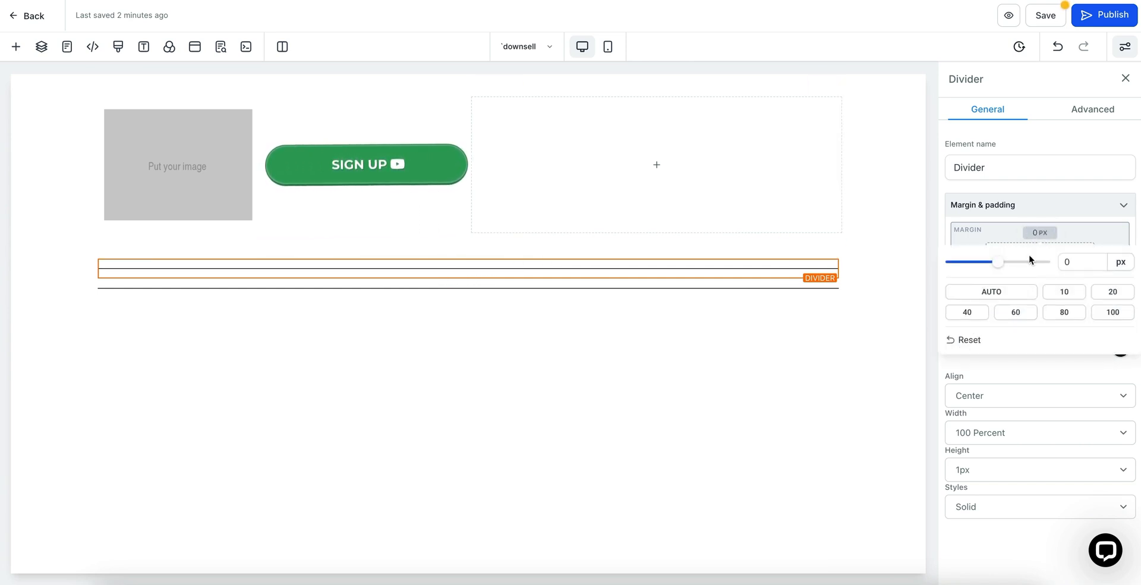
{"action": "mouse_move", "coordinate": [1002, 264]}
{"action": "left_mouse_down"}
{"action": "mouse_move", "coordinate": [1026, 262]}
{"action": "mouse_move", "coordinate": [993, 260]}
{"action": "left_mouse_up"}
{"action": "left_click", "coordinate": [747, 283]}
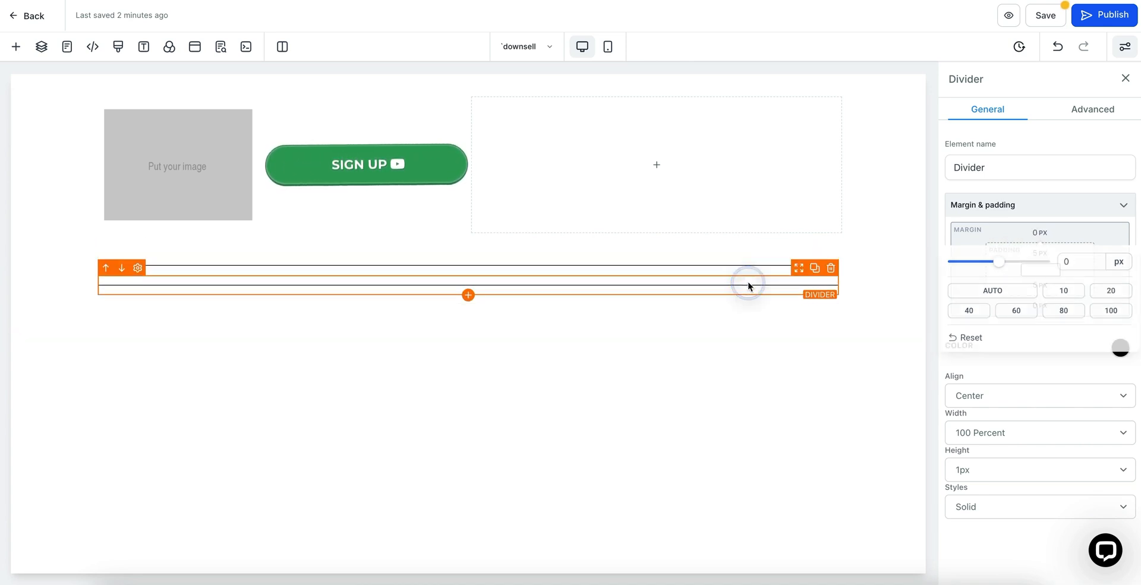
{"action": "left_click", "coordinate": [1038, 233]}
{"action": "left_click_drag", "start_coordinate": [994, 266], "coordinate": [1037, 269]}
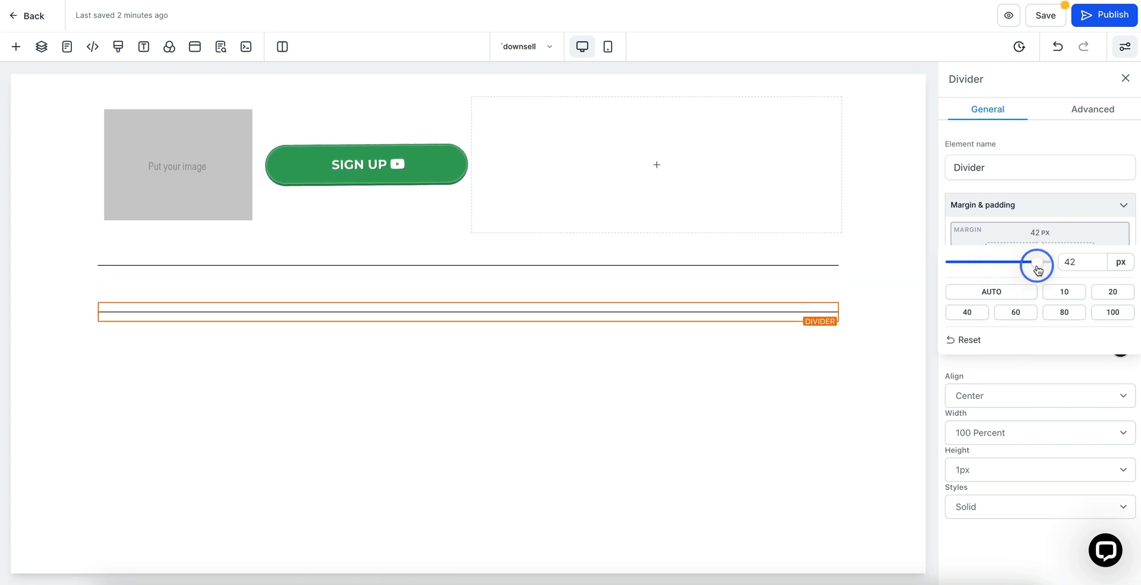
{"action": "left_click", "coordinate": [834, 385]}
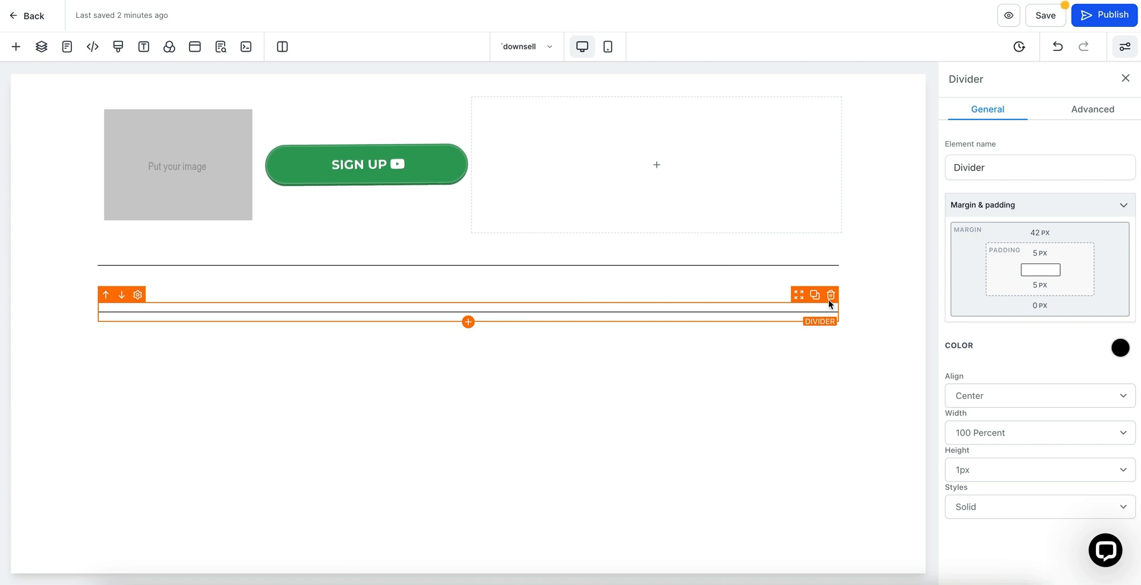
Delete both dividers and add a Progress Bar element to the 1 Column row
{"action": "left_click", "coordinate": [829, 295]}
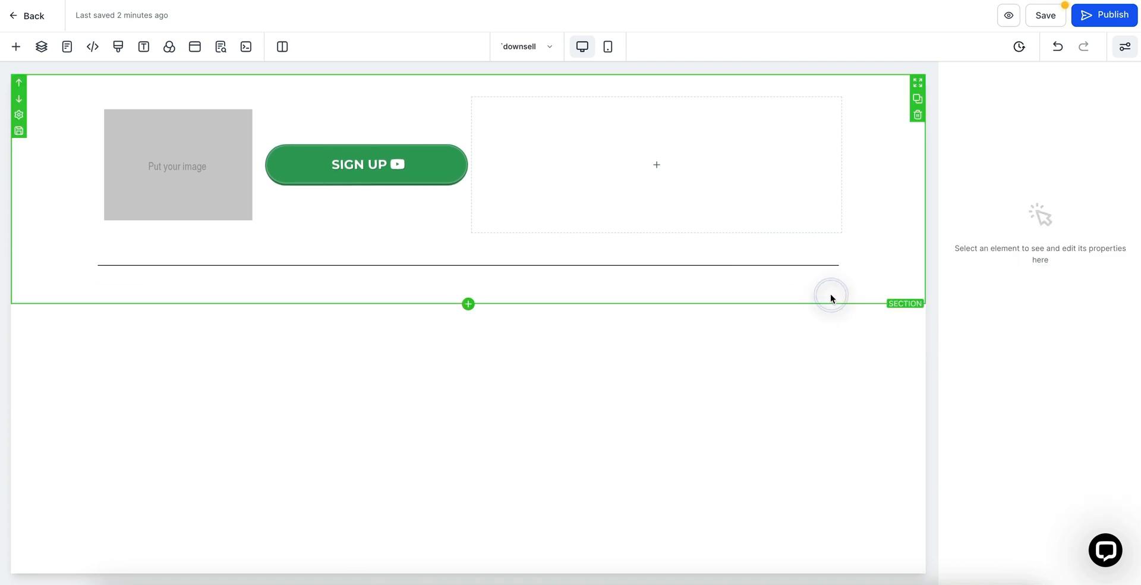
{"action": "left_click", "coordinate": [831, 252]}
{"action": "left_click", "coordinate": [492, 293]}
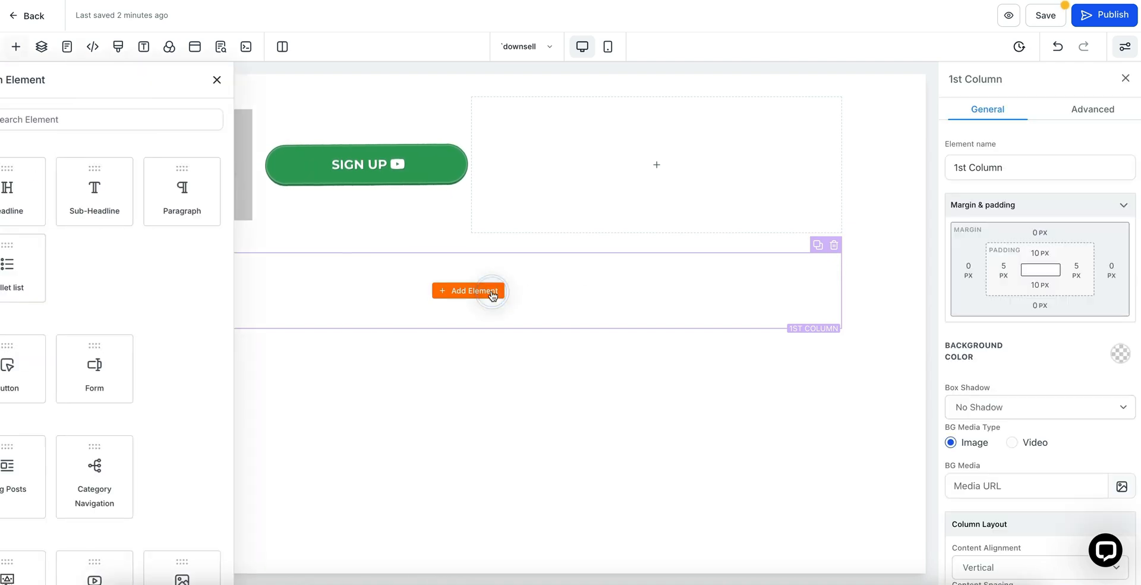
{"action": "scroll", "coordinate": [303, 386], "scroll_direction": "down", "scroll_amount": 6}
{"action": "scroll", "coordinate": [302, 388], "scroll_direction": "down", "scroll_amount": 4}
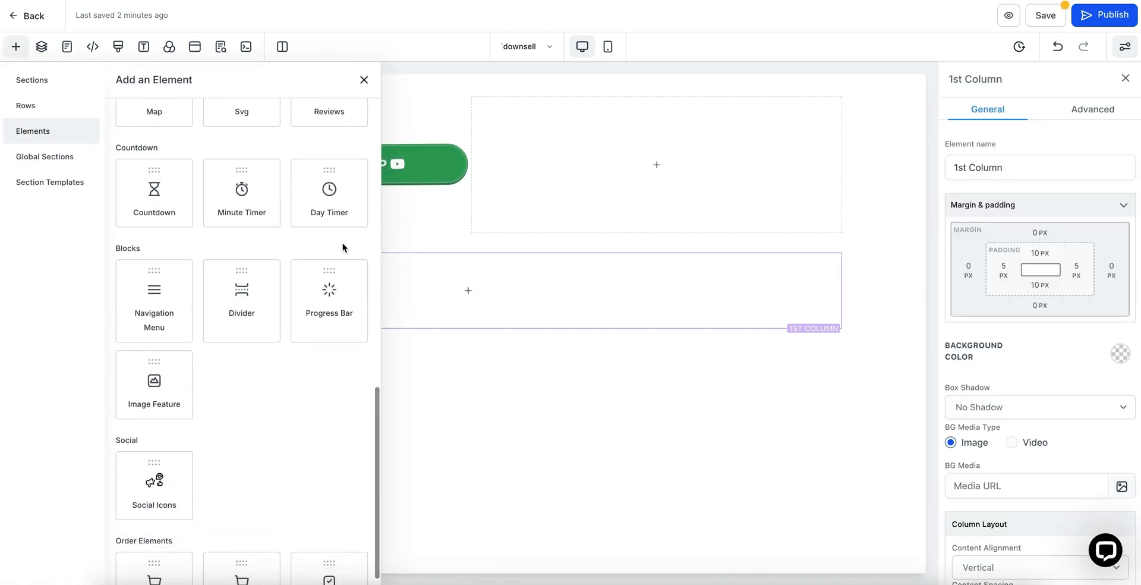
{"action": "left_click", "coordinate": [328, 297]}
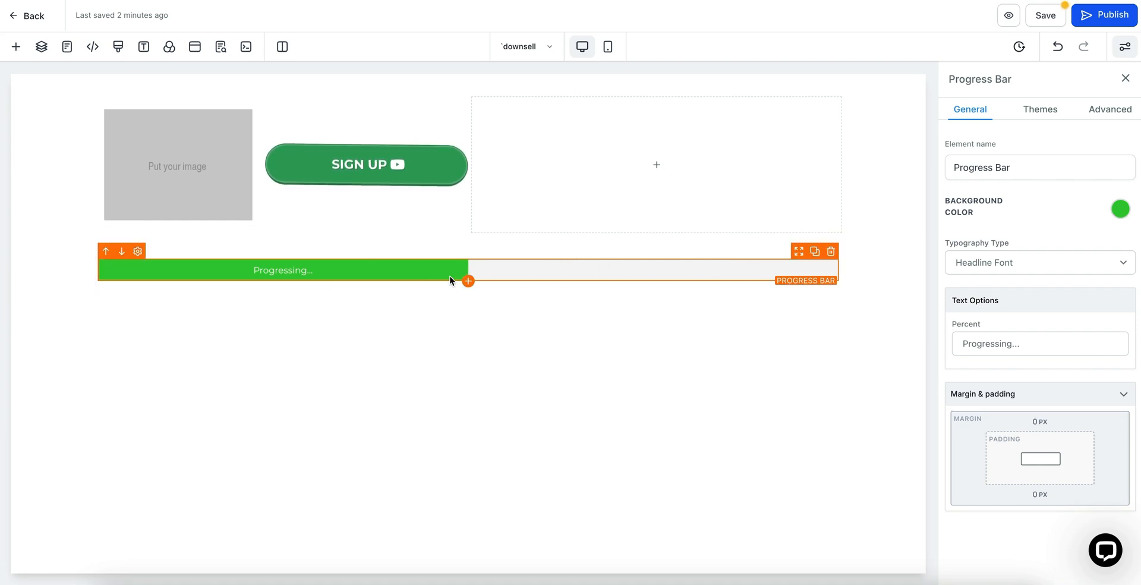
Delete the Progress Bar and add a 2 Step Order element to the 1 Column row
{"action": "left_click", "coordinate": [831, 251]}
{"action": "left_click", "coordinate": [464, 289]}
{"action": "scroll", "coordinate": [174, 397], "scroll_direction": "down", "scroll_amount": 1}
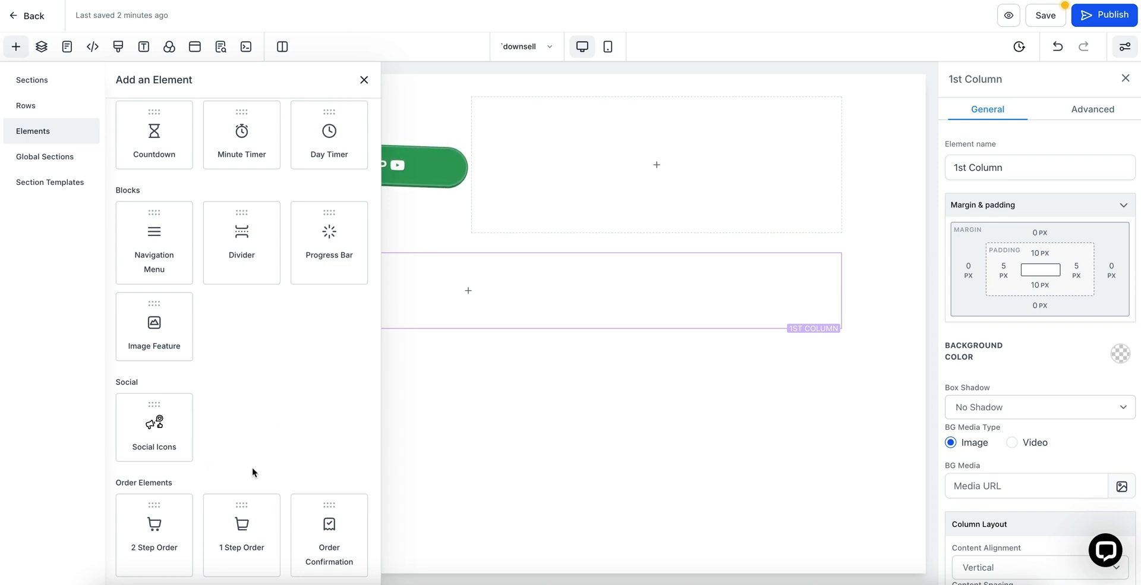
{"action": "left_click", "coordinate": [152, 525]}
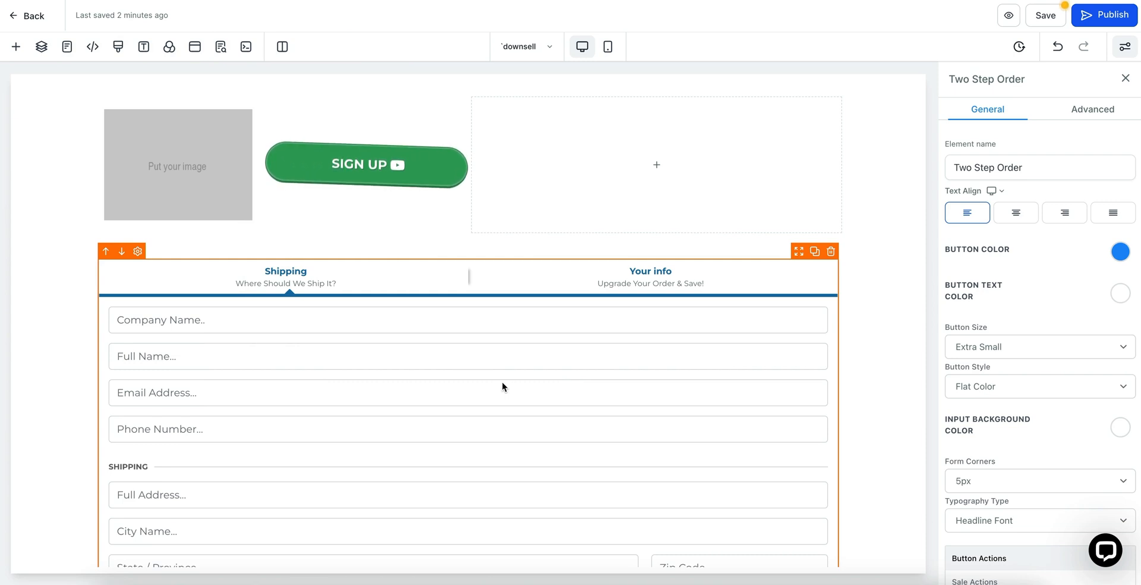
Examine the order form's shipping fields and its advanced form options for Step #1 and Step #2
{"action": "scroll", "coordinate": [872, 362], "scroll_direction": "down", "scroll_amount": 2}
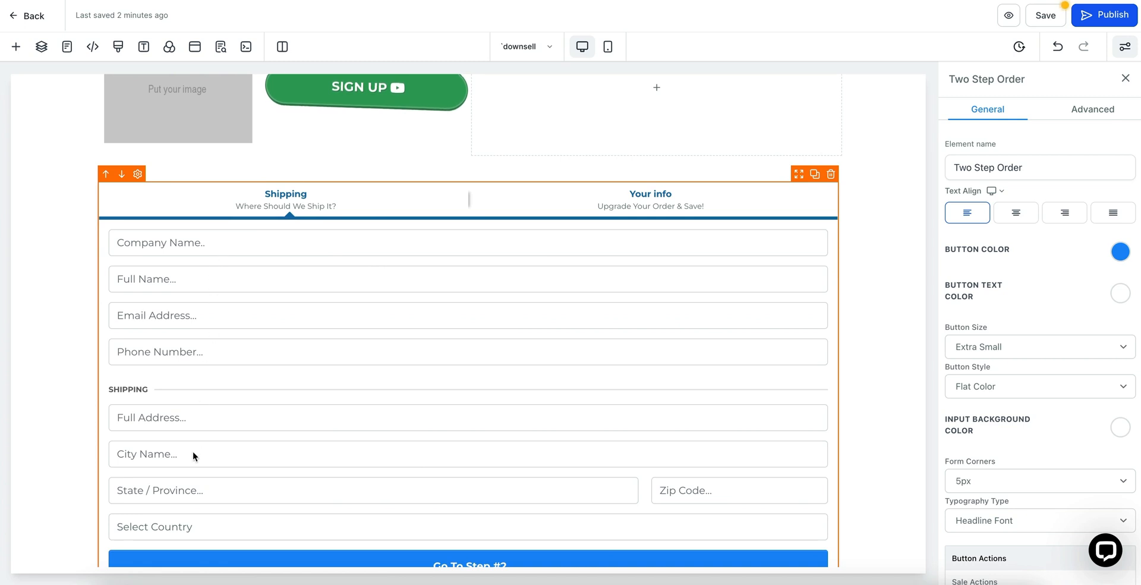
{"action": "scroll", "coordinate": [217, 500], "scroll_direction": "down", "scroll_amount": 1}
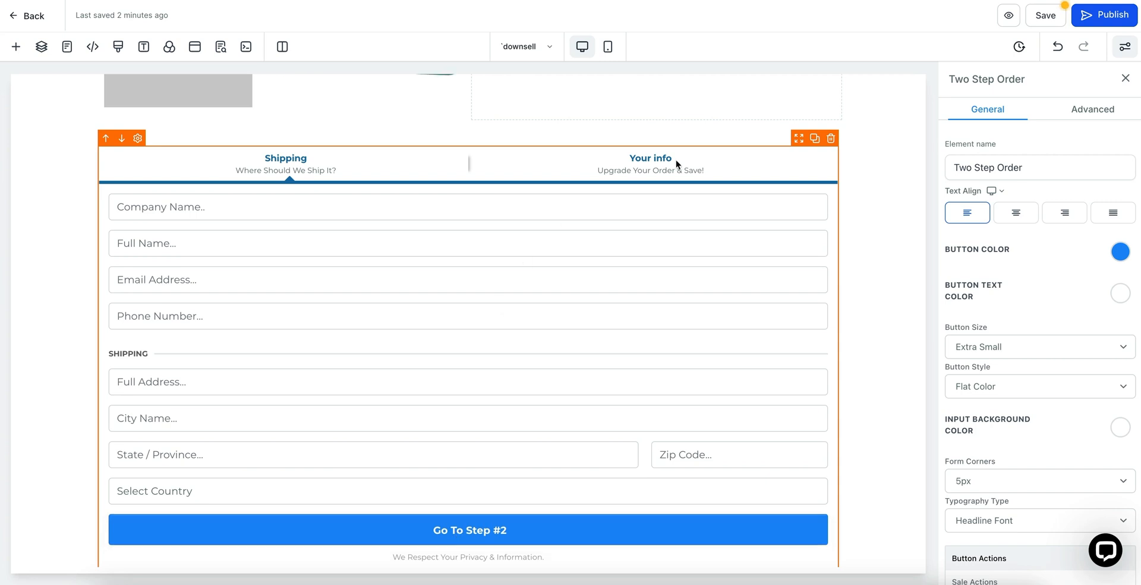
{"action": "left_click", "coordinate": [1095, 111]}
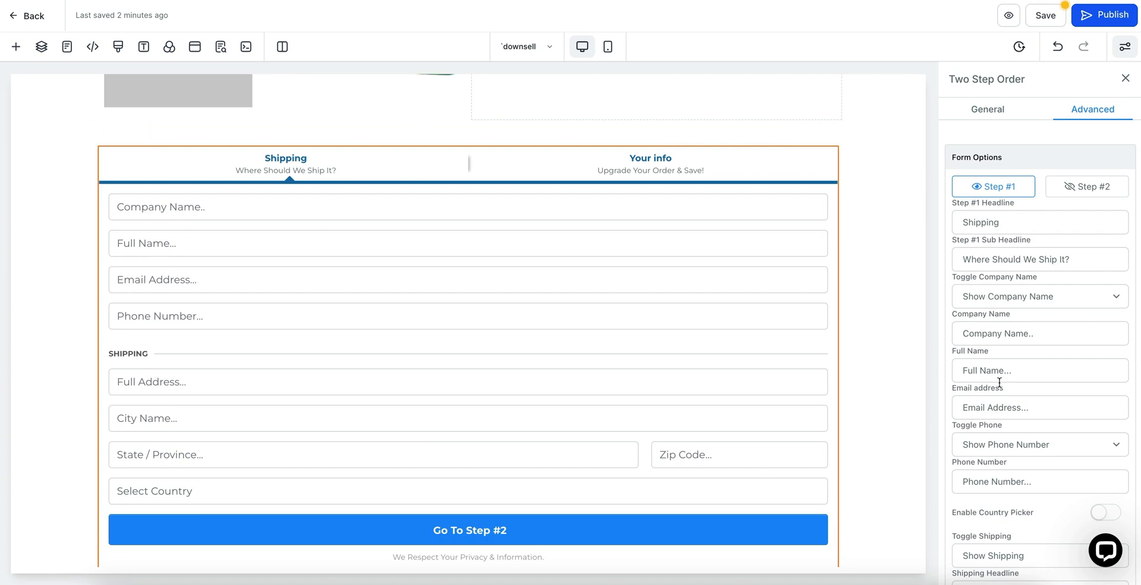
{"action": "left_click", "coordinate": [1083, 187]}
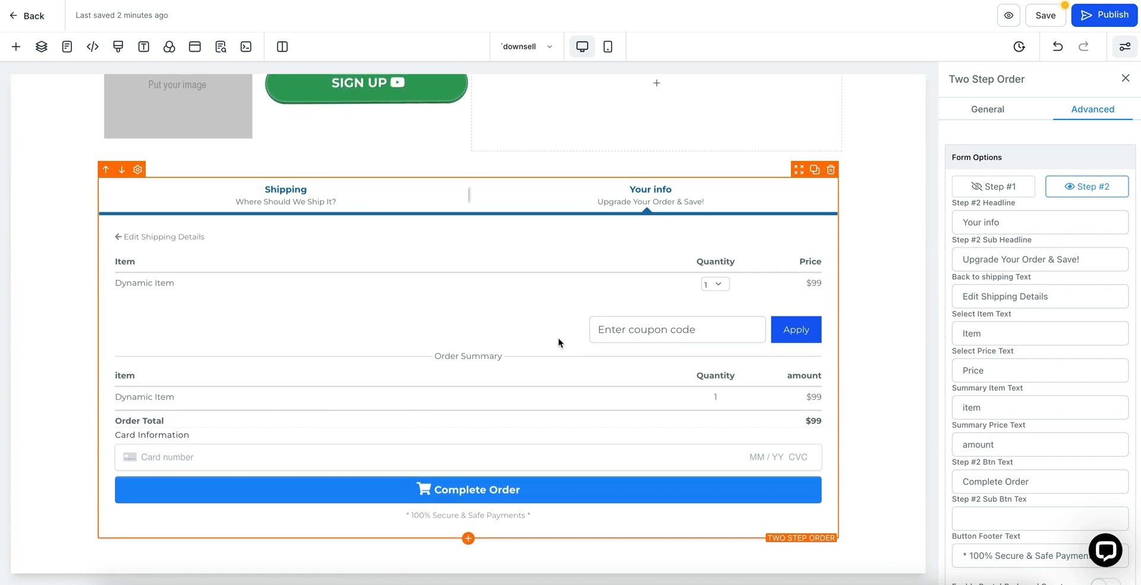
{"action": "scroll", "coordinate": [914, 365], "scroll_direction": "down", "scroll_amount": 1}
{"action": "scroll", "coordinate": [716, 366], "scroll_direction": "up", "scroll_amount": 1}
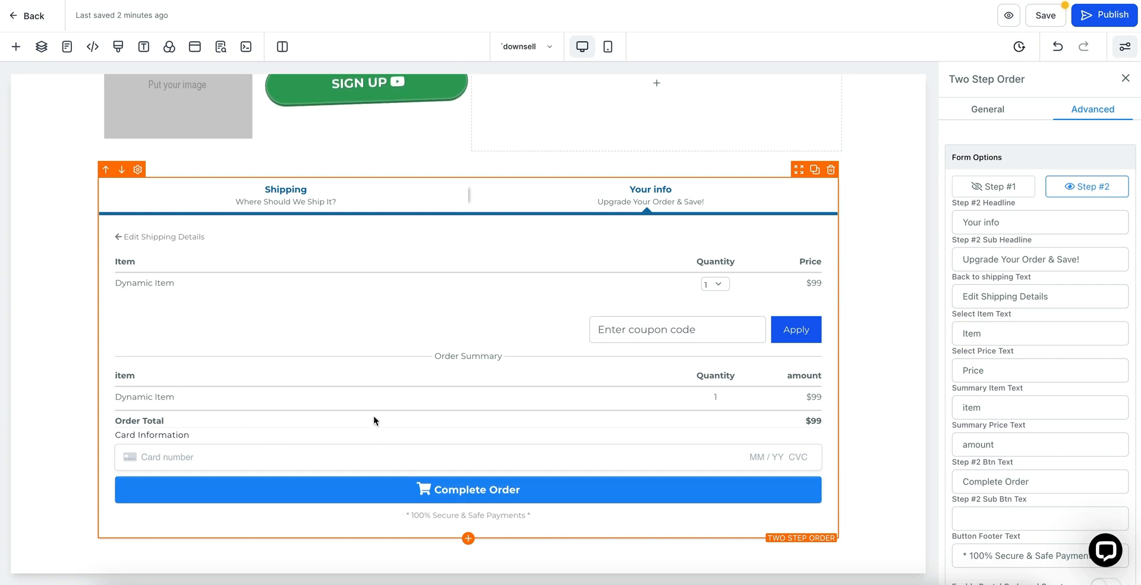
{"action": "scroll", "coordinate": [1075, 378], "scroll_direction": "down", "scroll_amount": 8}
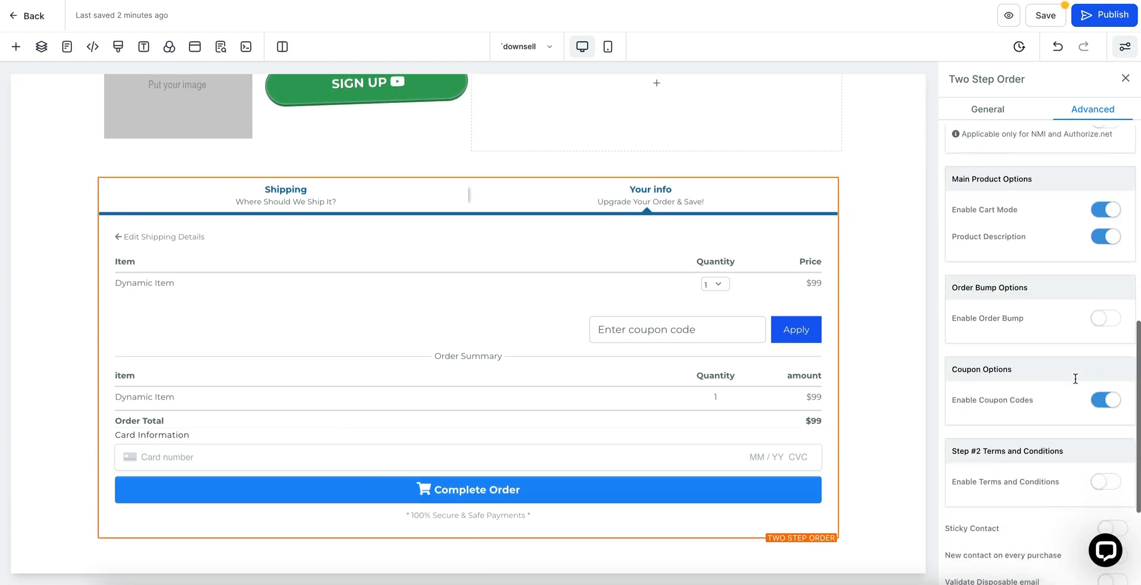
{"action": "scroll", "coordinate": [1075, 377], "scroll_direction": "down", "scroll_amount": 2}
{"action": "scroll", "coordinate": [1035, 321], "scroll_direction": "up", "scroll_amount": 3}
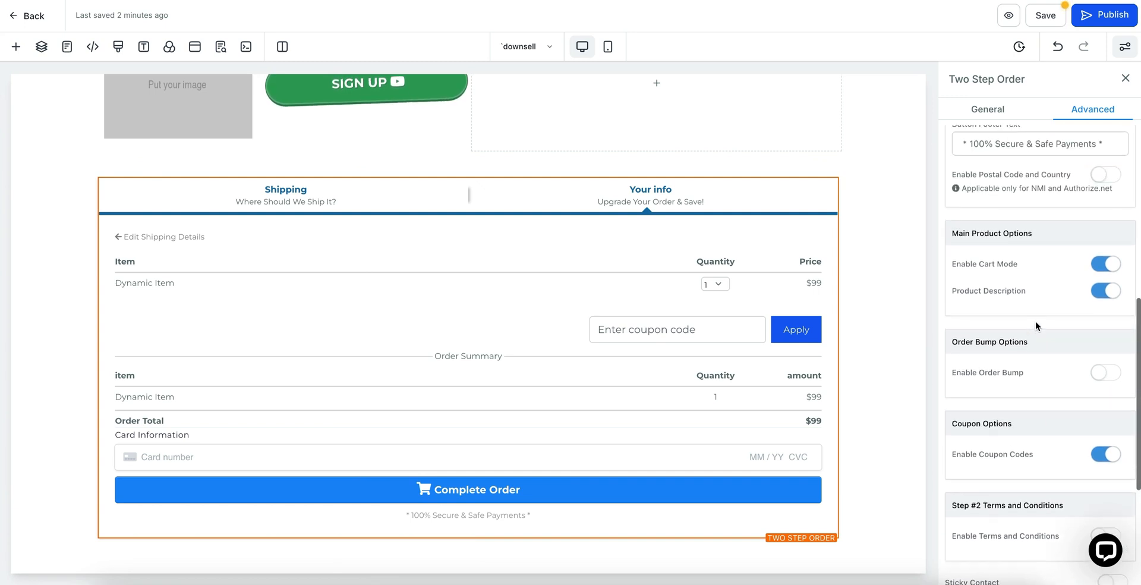
Enable the order bump and the Step #2 terms and conditions for the two step order form
{"action": "left_click", "coordinate": [1116, 375]}
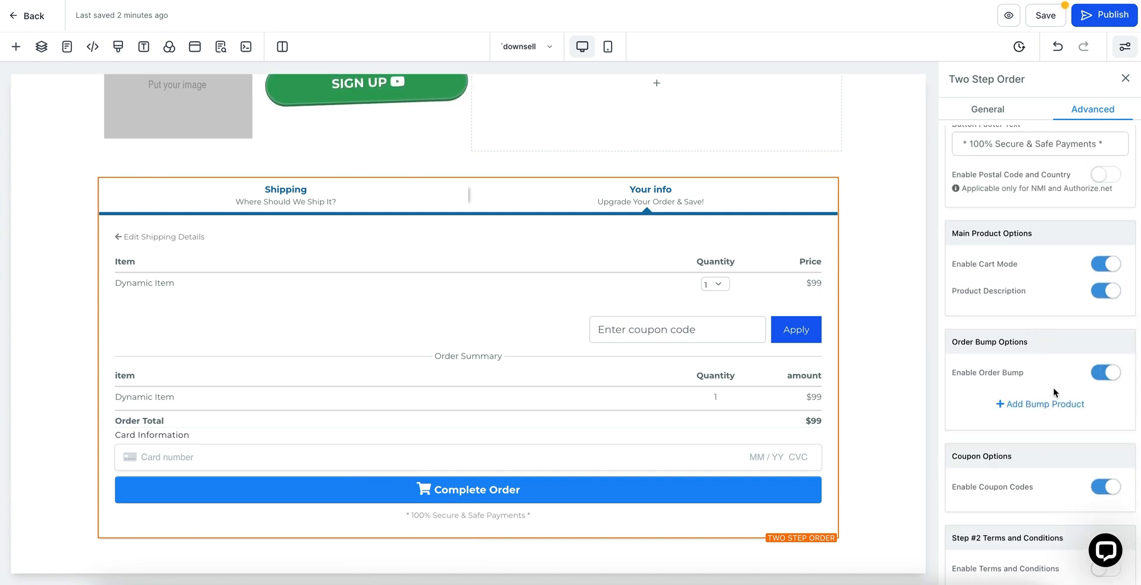
{"action": "scroll", "coordinate": [1038, 407], "scroll_direction": "down", "scroll_amount": 4}
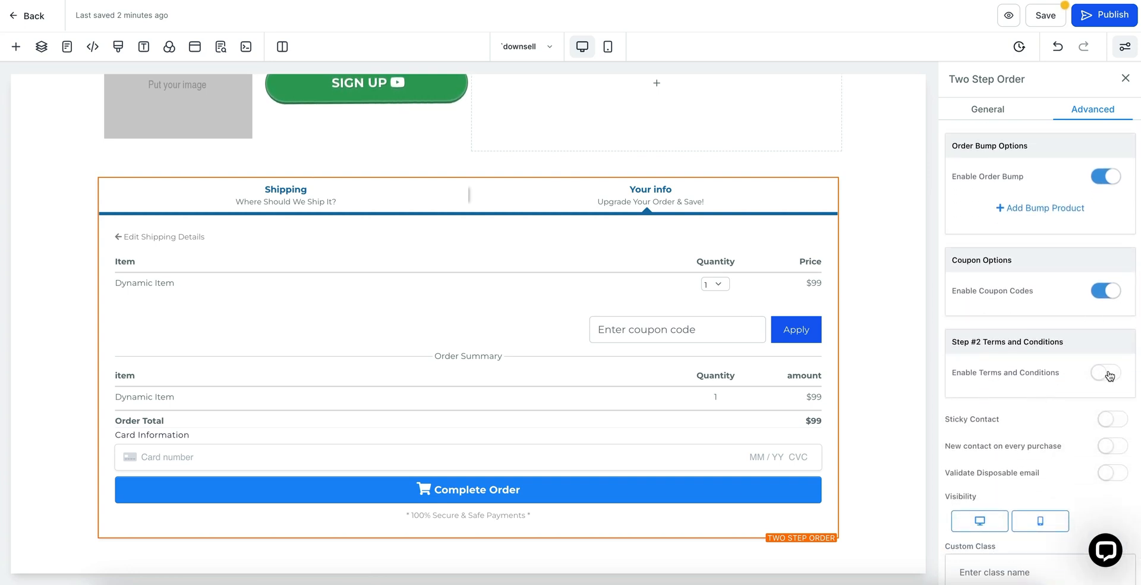
{"action": "left_click", "coordinate": [1106, 373]}
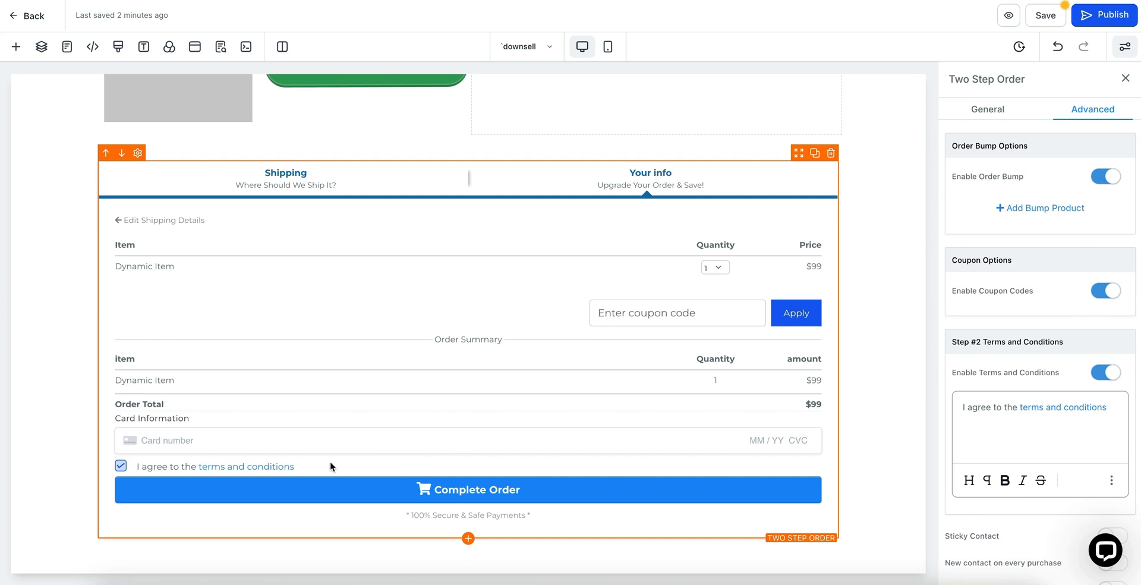
Examine the order form's remaining advanced settings for contacts, disposable email validation, visibility and custom class
{"action": "scroll", "coordinate": [924, 432], "scroll_direction": "down", "scroll_amount": 1}
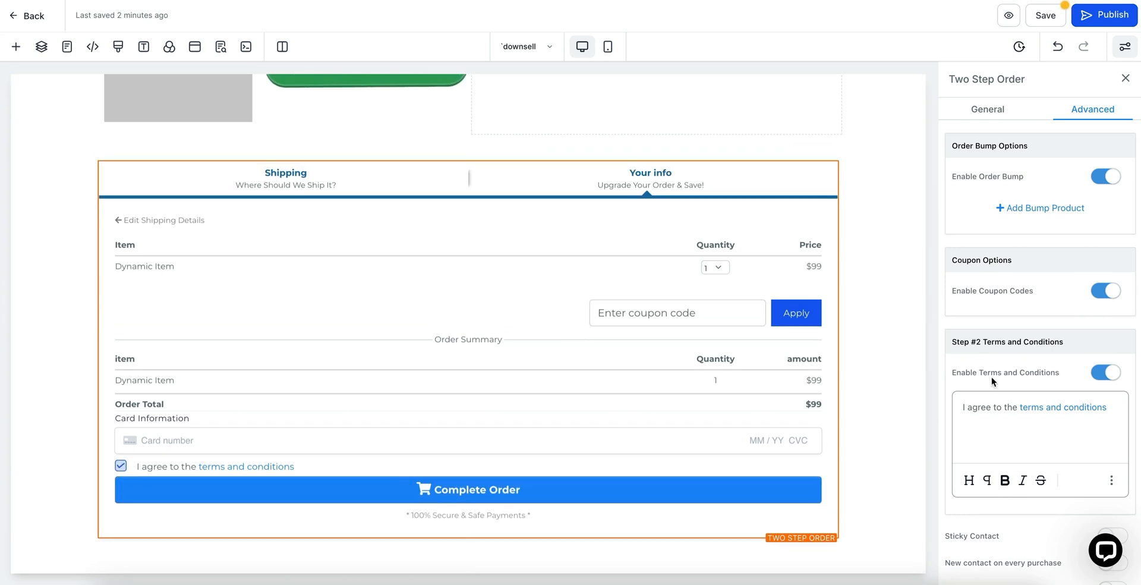
{"action": "scroll", "coordinate": [974, 378], "scroll_direction": "down", "scroll_amount": 1}
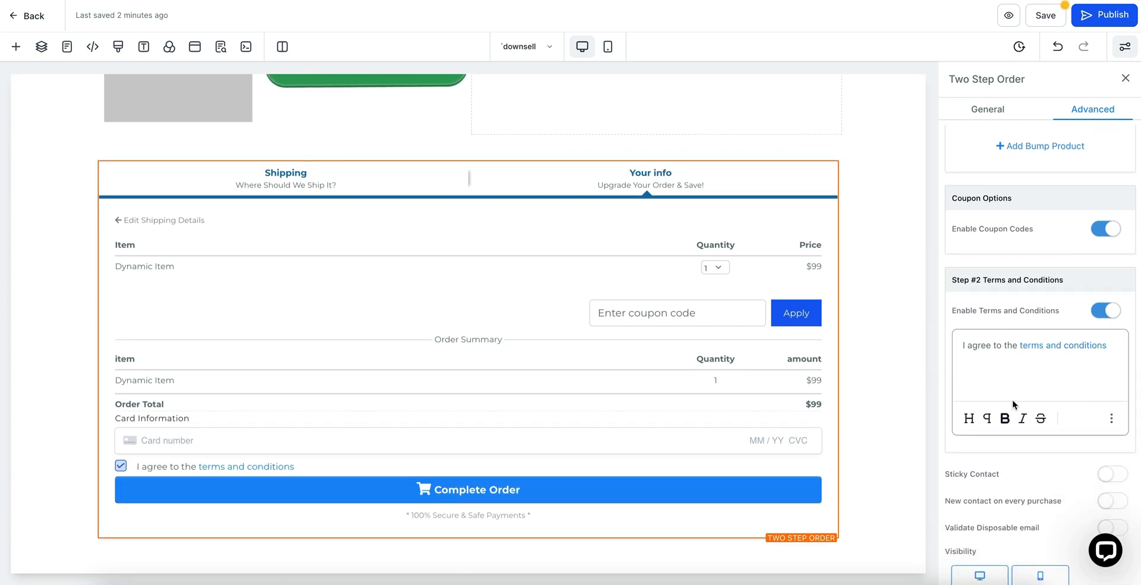
{"action": "scroll", "coordinate": [1016, 398], "scroll_direction": "down", "scroll_amount": 2}
{"action": "scroll", "coordinate": [998, 383], "scroll_direction": "up", "scroll_amount": 1}
{"action": "scroll", "coordinate": [998, 383], "scroll_direction": "down", "scroll_amount": 1}
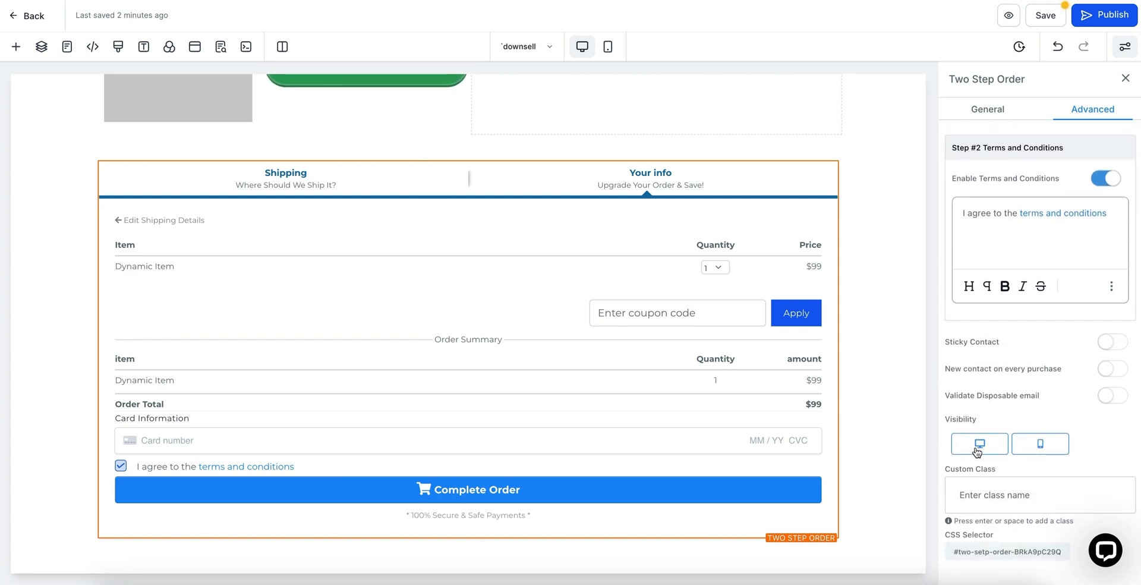
{"action": "scroll", "coordinate": [1026, 376], "scroll_direction": "up", "scroll_amount": 10}
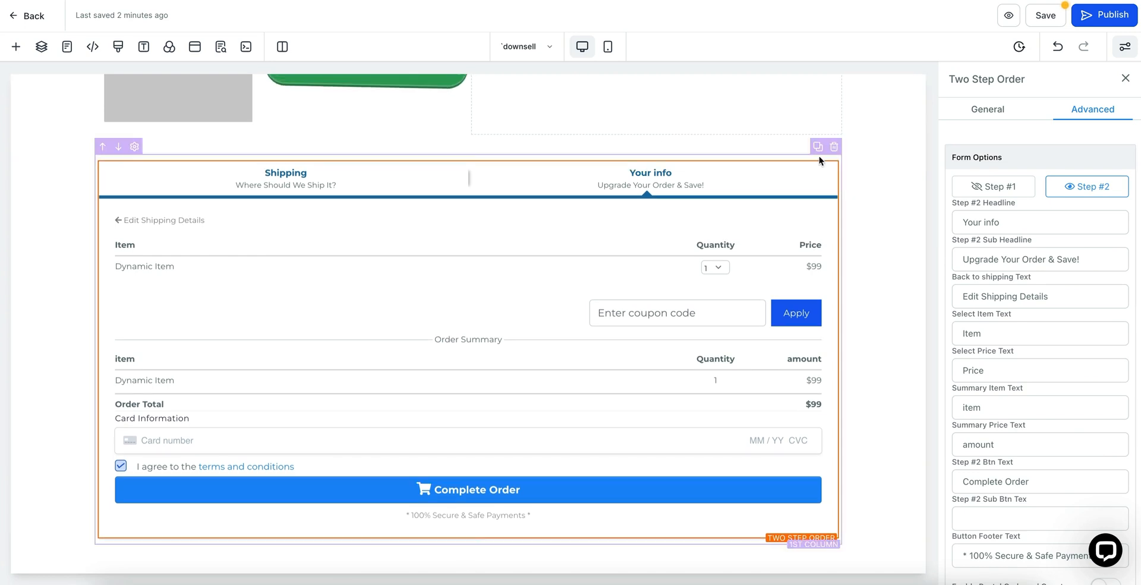
Replace the two step order with a 1 Step Order element in the 1 Column row and review its form
{"action": "left_click", "coordinate": [830, 153]}
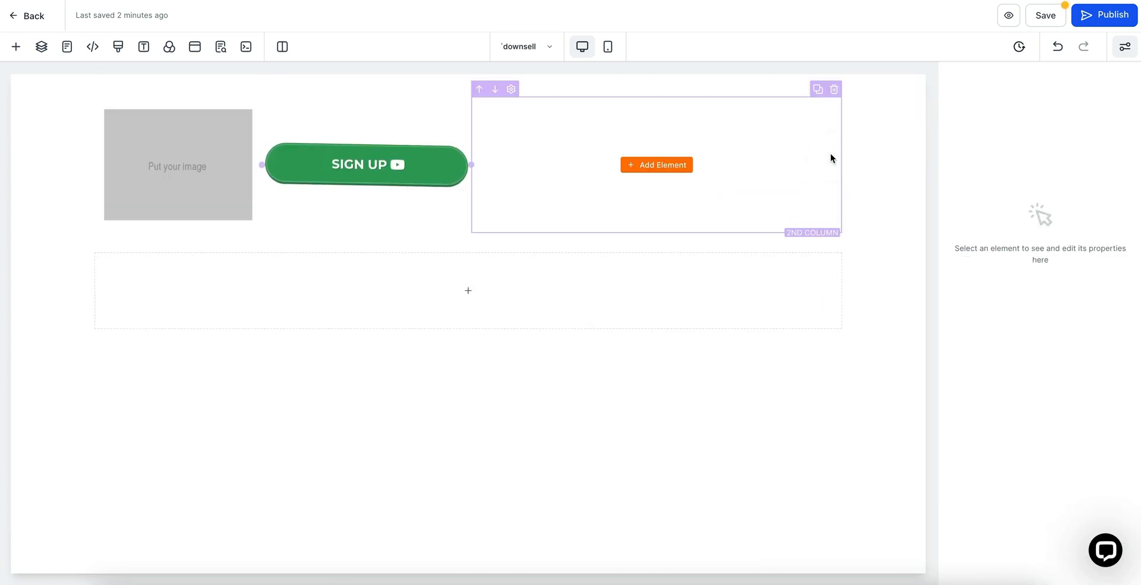
{"action": "left_click", "coordinate": [479, 300]}
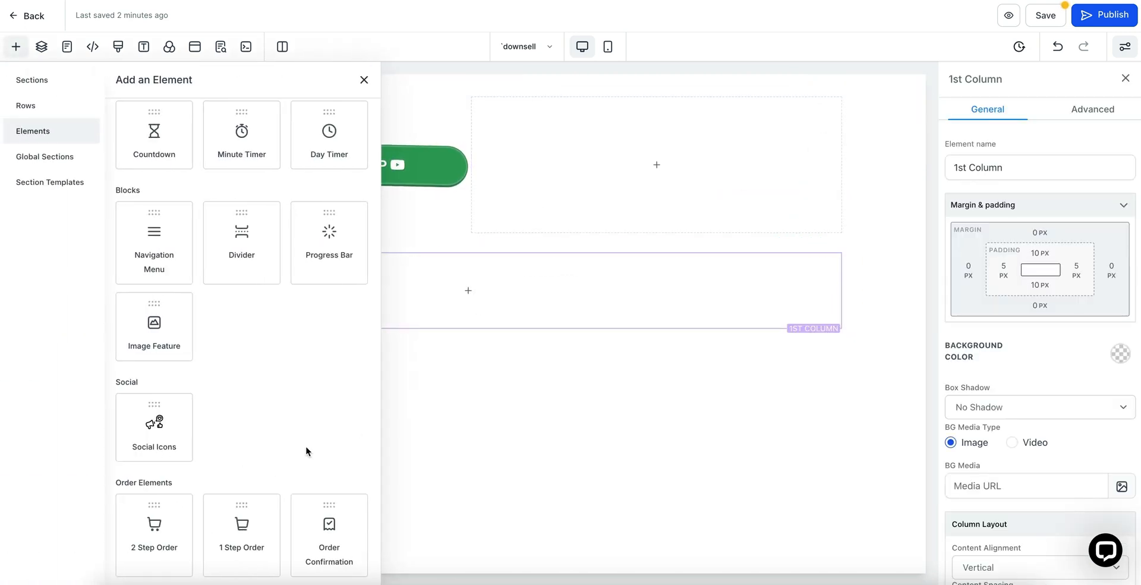
{"action": "left_click", "coordinate": [240, 535]}
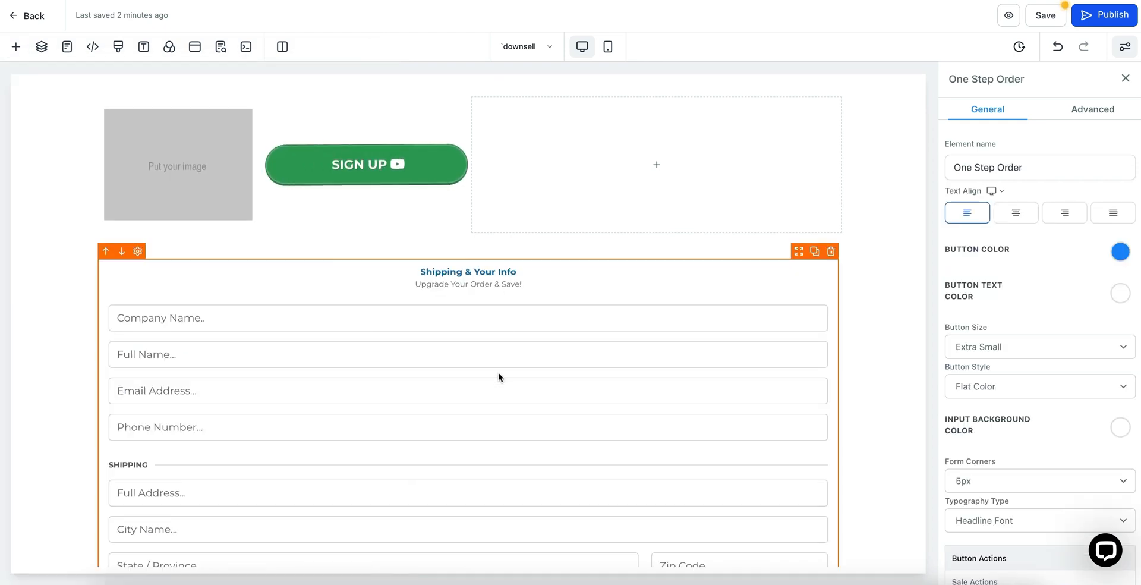
{"action": "scroll", "coordinate": [487, 398], "scroll_direction": "down", "scroll_amount": 6}
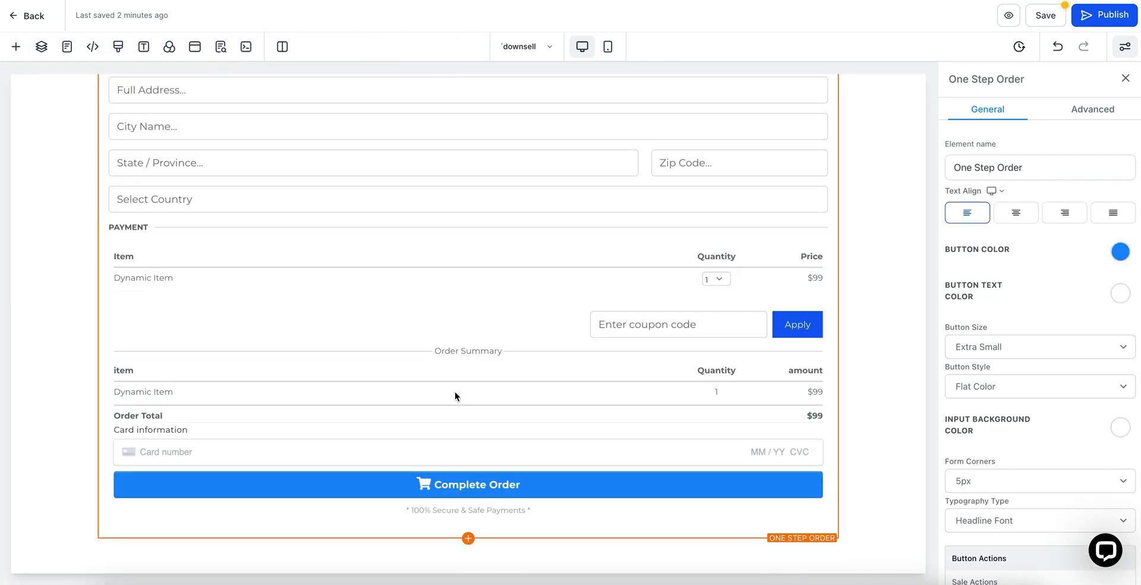
{"action": "scroll", "coordinate": [458, 393], "scroll_direction": "up", "scroll_amount": 6}
Delete the One Step Order and add an Order Confirmation element to the 1 Column row
{"action": "left_click", "coordinate": [830, 250]}
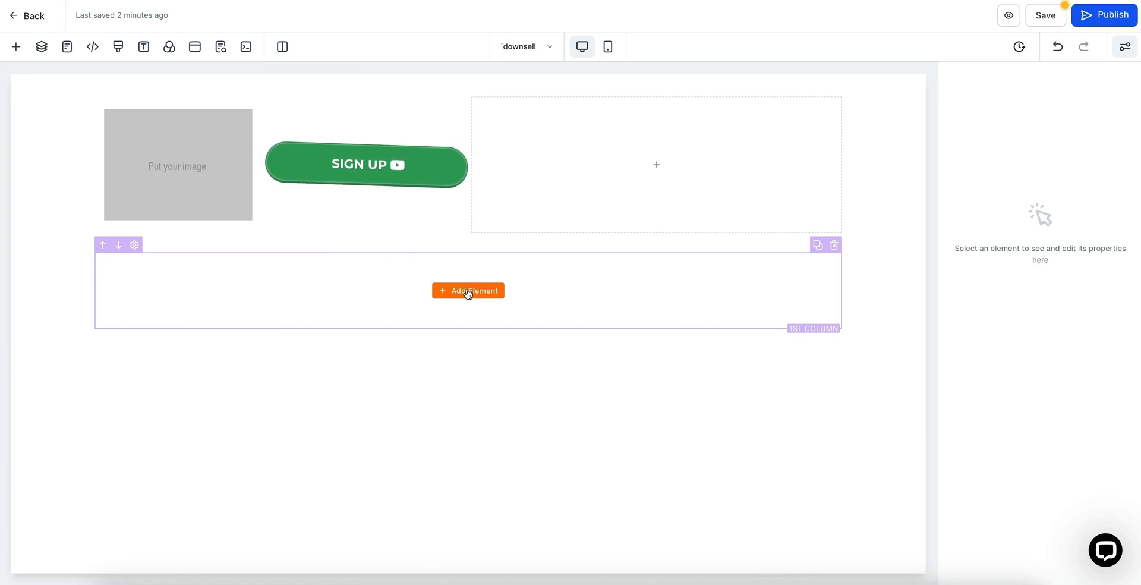
{"action": "left_click", "coordinate": [468, 292]}
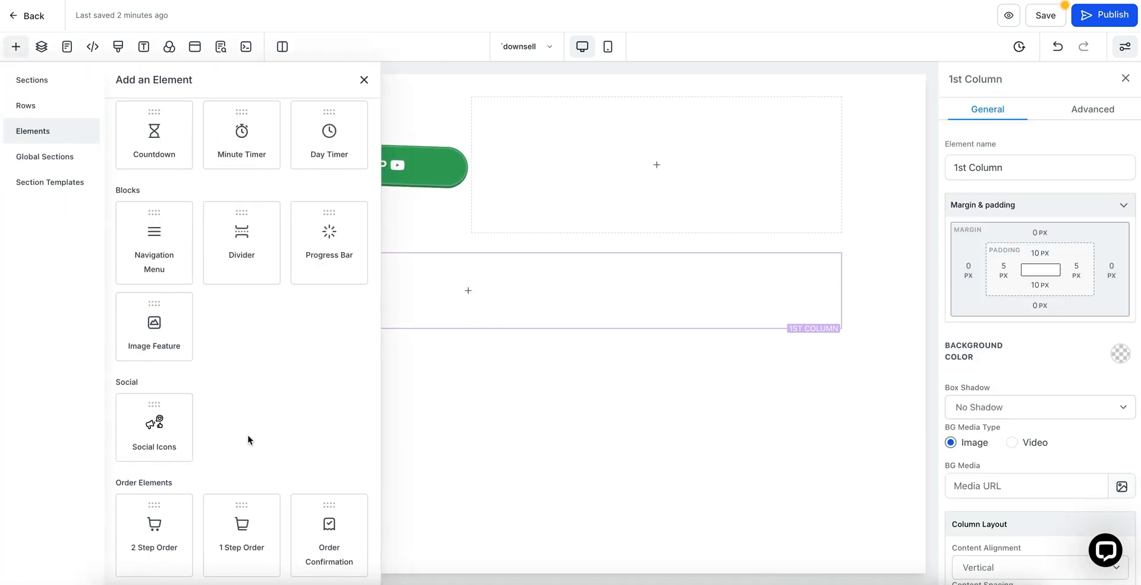
{"action": "left_click", "coordinate": [331, 540]}
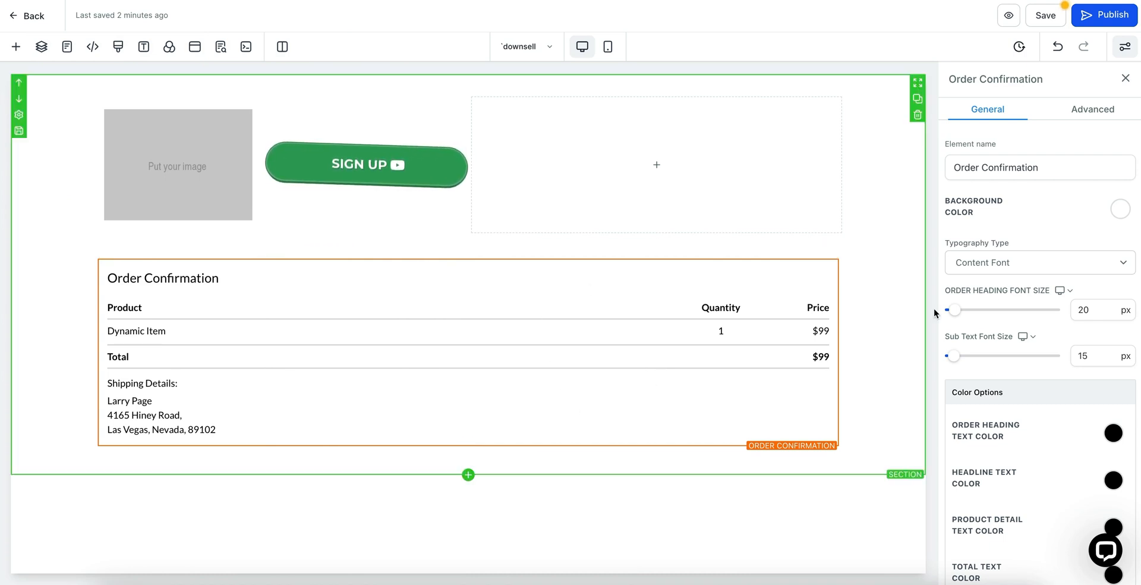
{"action": "left_click", "coordinate": [878, 295]}
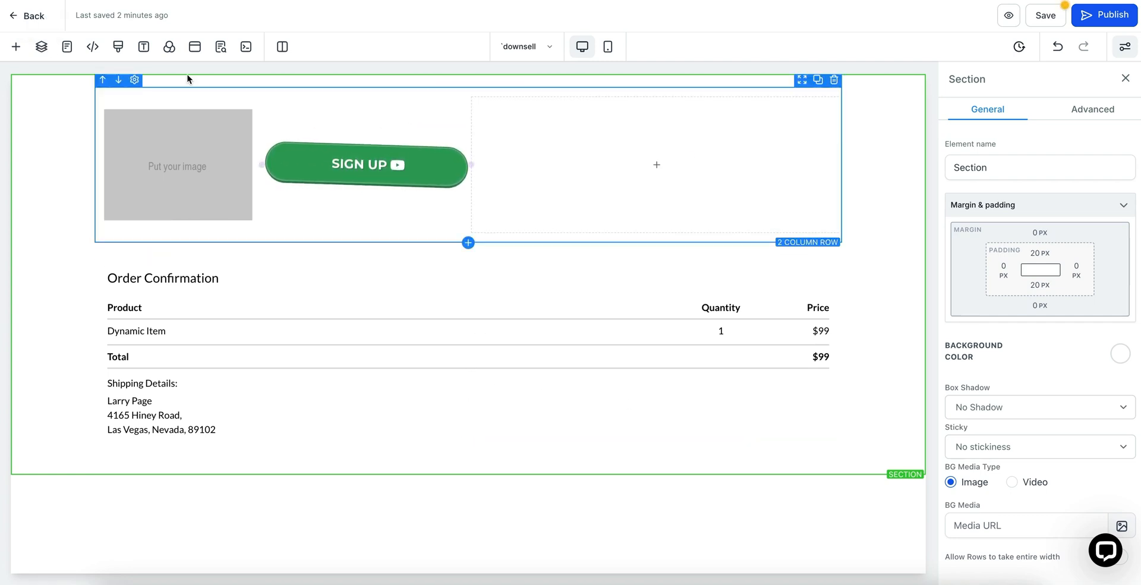
Hide the 1st Column of the 2 Column Row using the page's layers, expanding Page and Section to reach it
{"action": "left_click", "coordinate": [41, 47]}
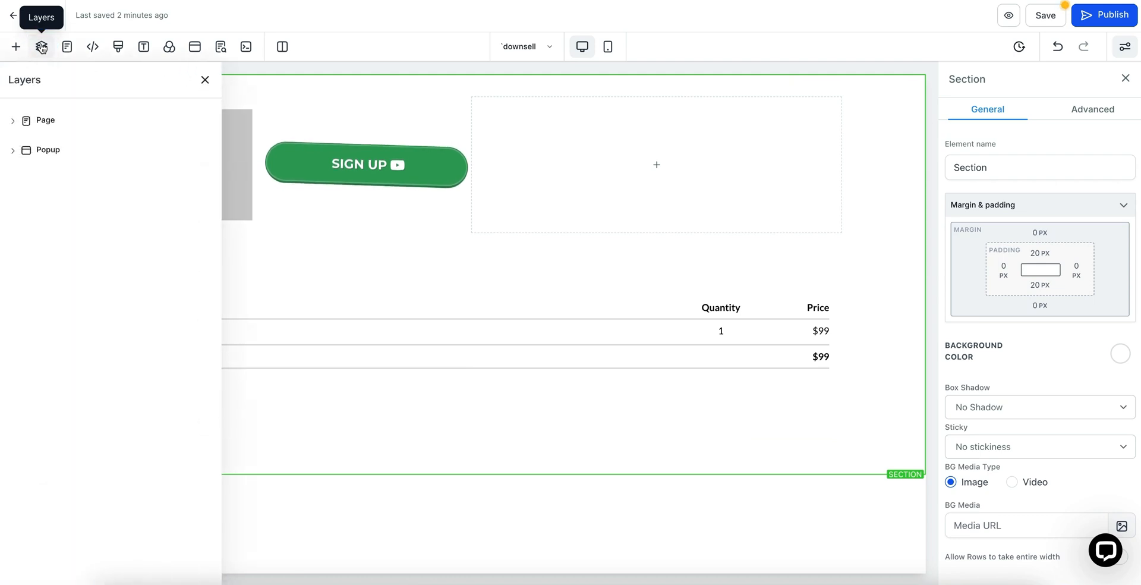
{"action": "left_click", "coordinate": [13, 122]}
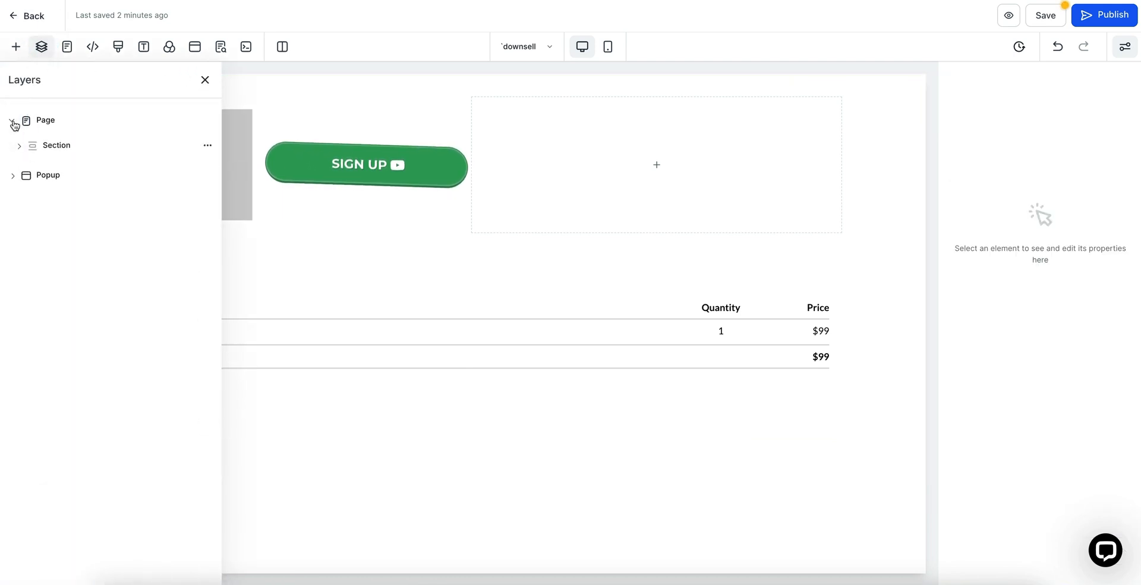
{"action": "left_click", "coordinate": [17, 148]}
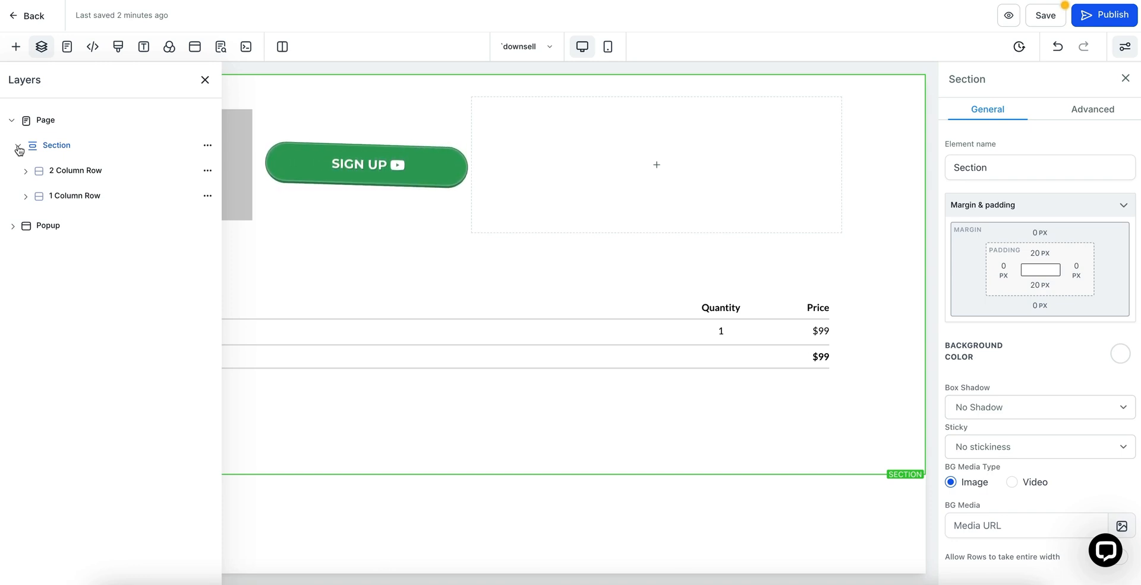
{"action": "left_click", "coordinate": [25, 172]}
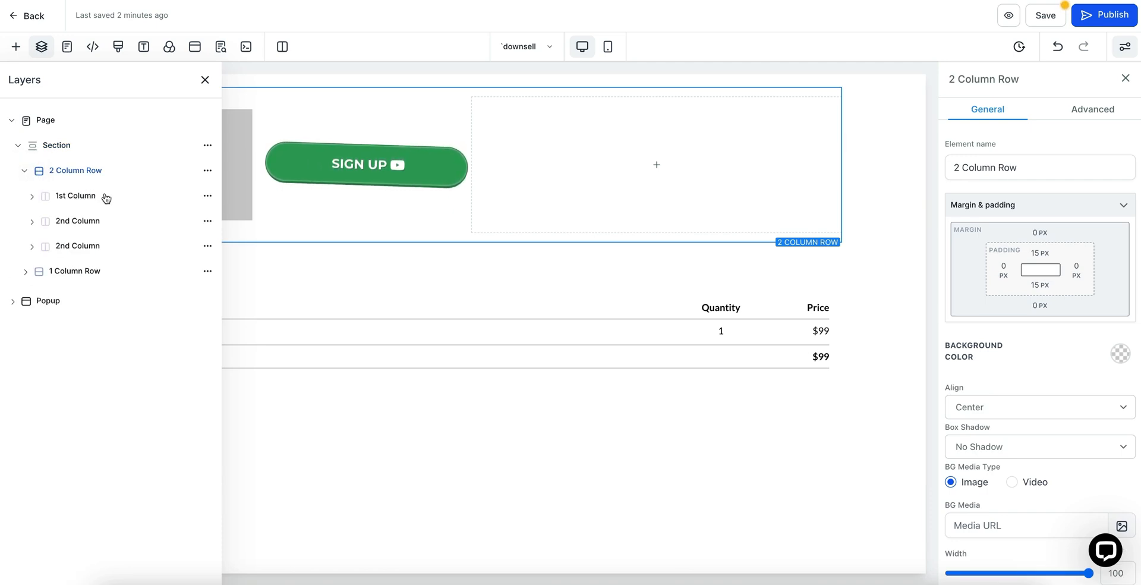
{"action": "left_click", "coordinate": [207, 196]}
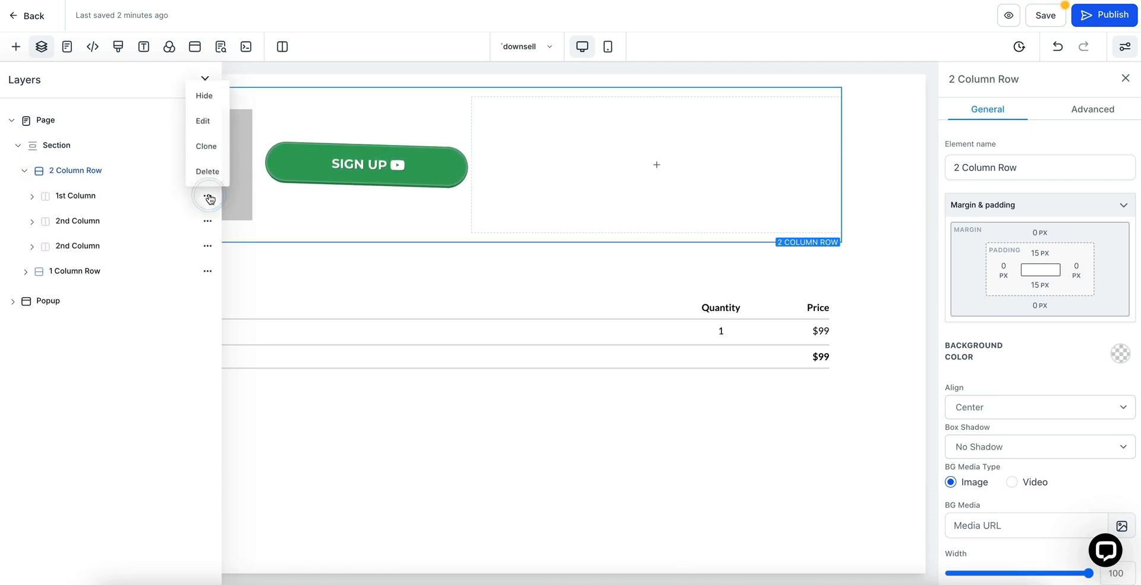
{"action": "left_click", "coordinate": [205, 95]}
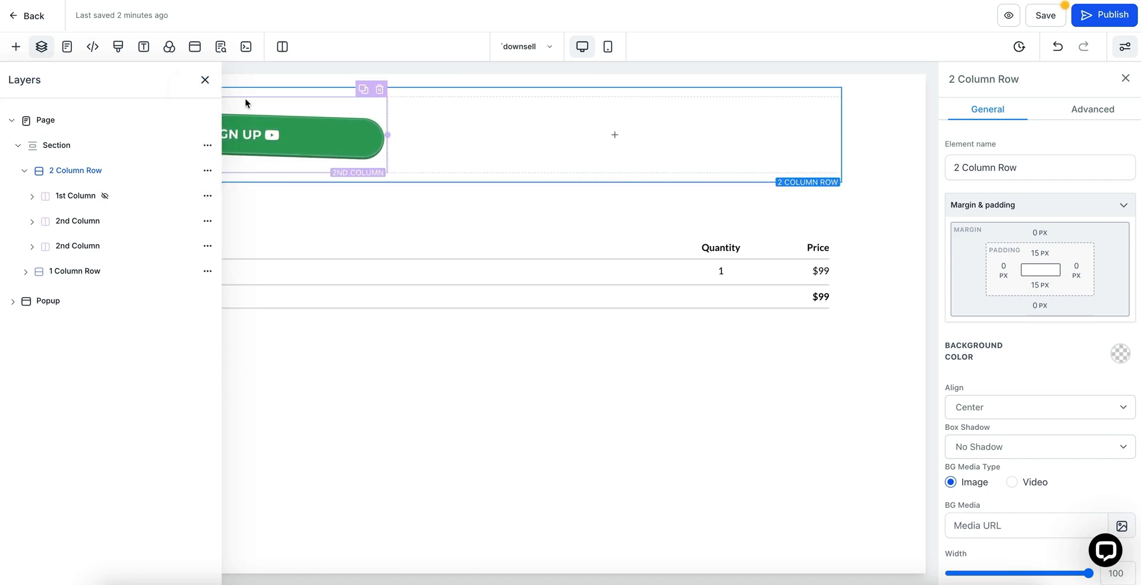
{"action": "left_click", "coordinate": [205, 80]}
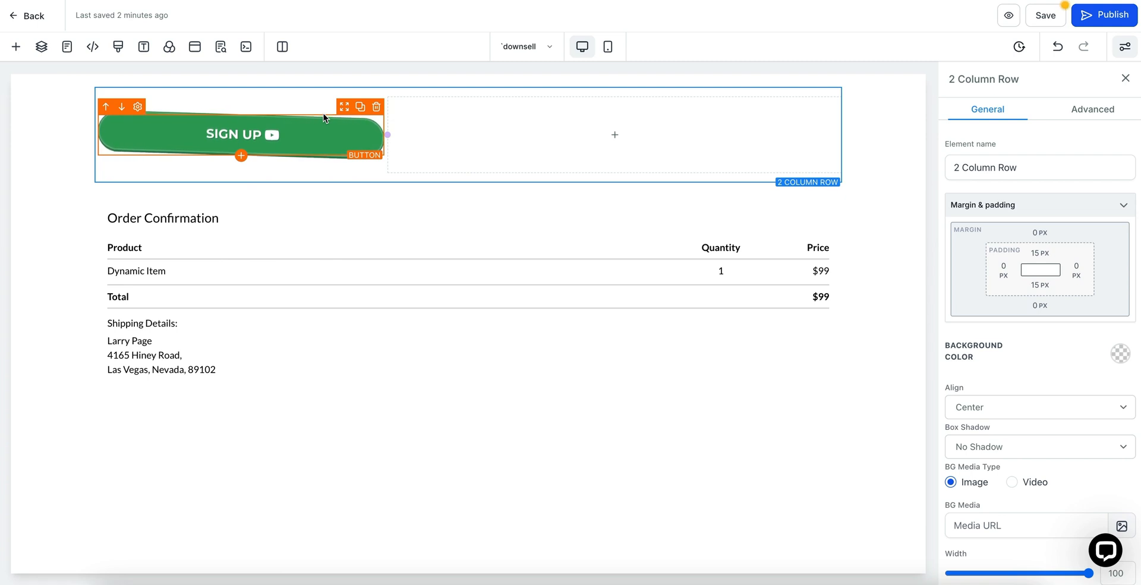
Look over the list of the funnel's main pages
{"action": "left_click", "coordinate": [66, 47]}
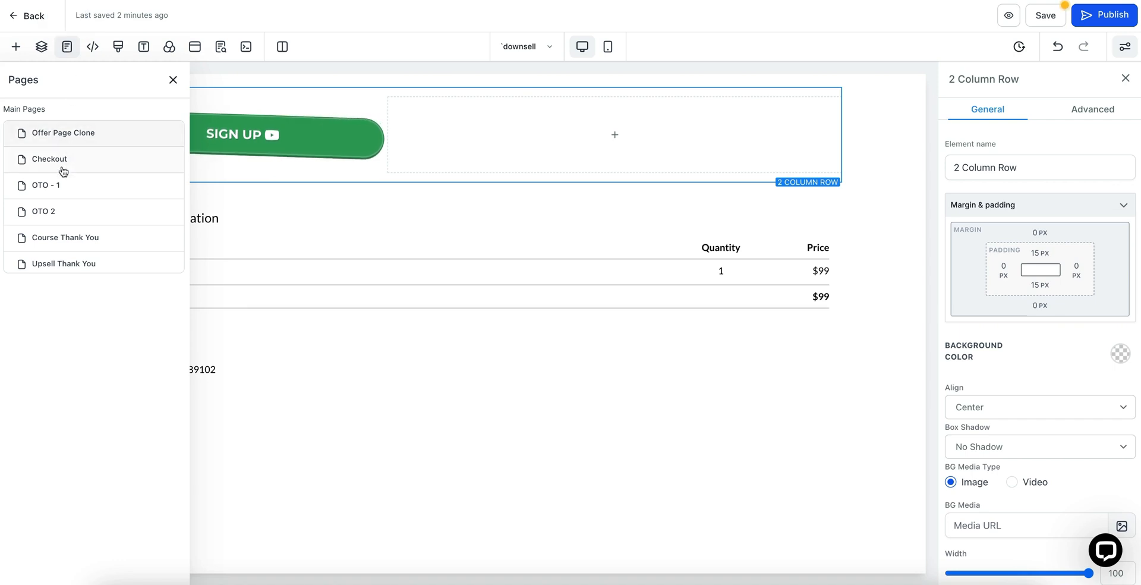
{"action": "left_click", "coordinate": [62, 212]}
{"action": "left_click", "coordinate": [518, 189]}
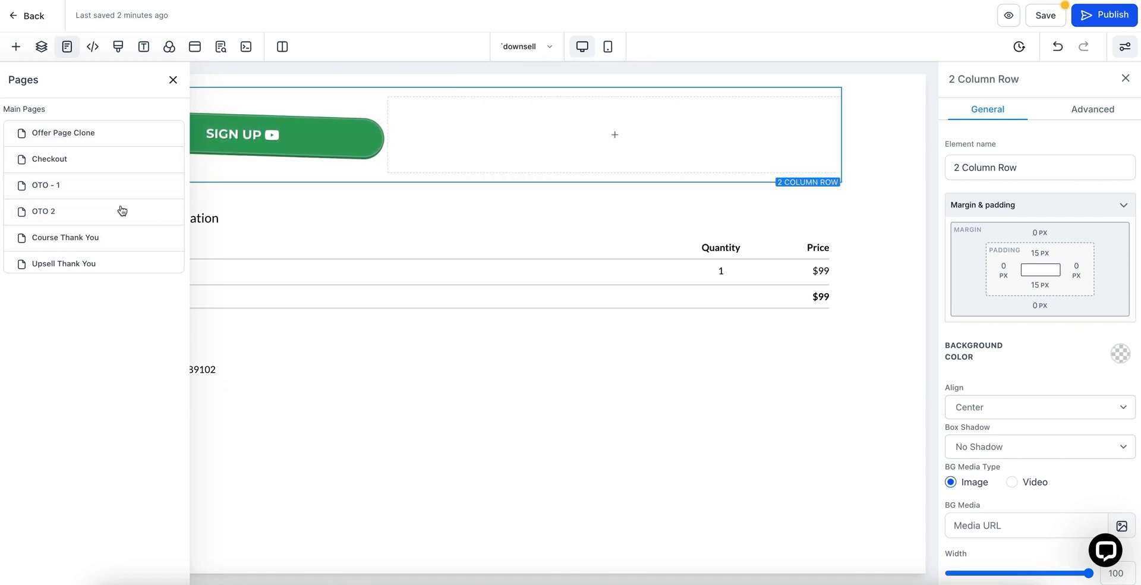
Look at the page's header tracking code and custom CSS editors and close both without adding code
{"action": "left_click", "coordinate": [91, 48]}
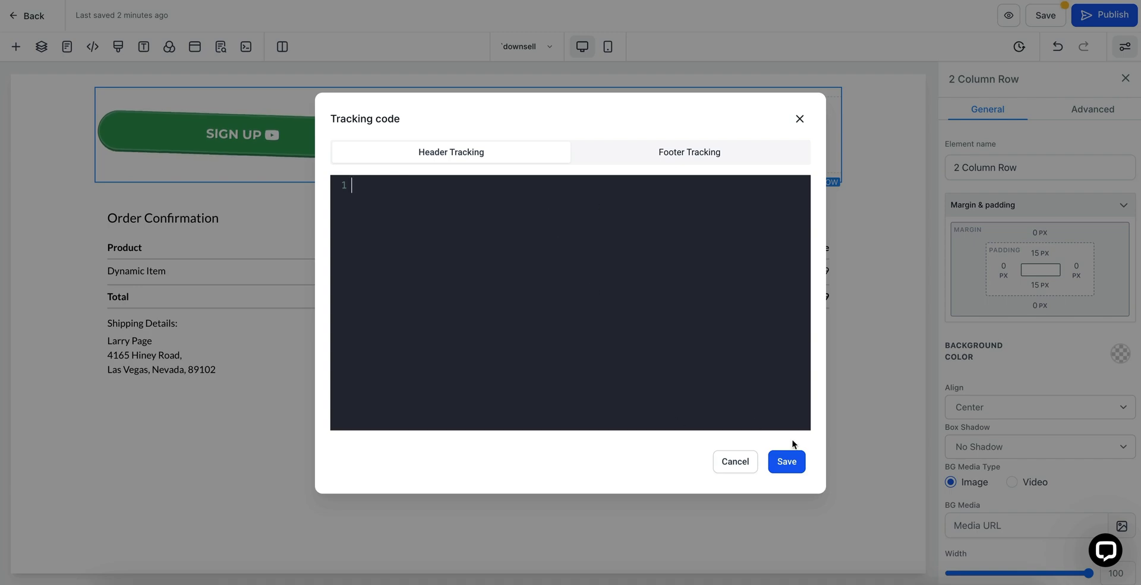
{"action": "left_click", "coordinate": [739, 463]}
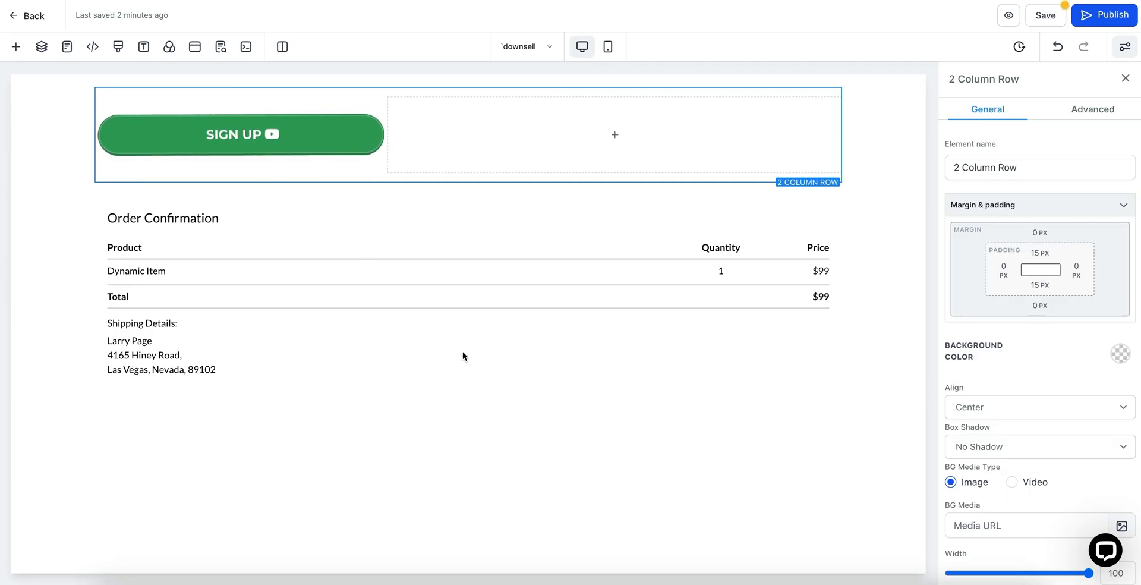
{"action": "left_click", "coordinate": [119, 47]}
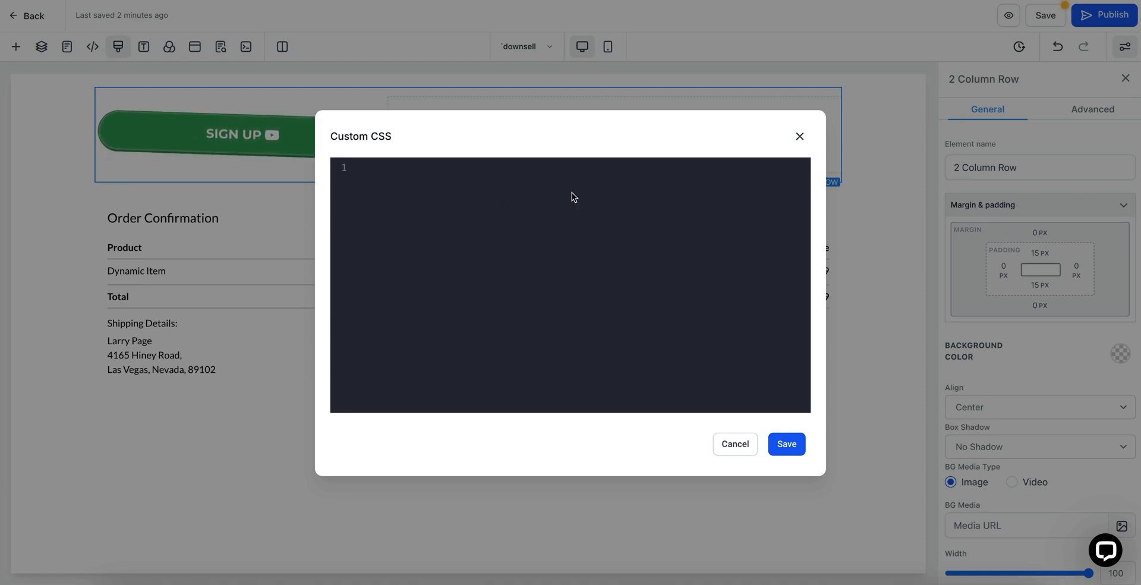
{"action": "left_click", "coordinate": [800, 137]}
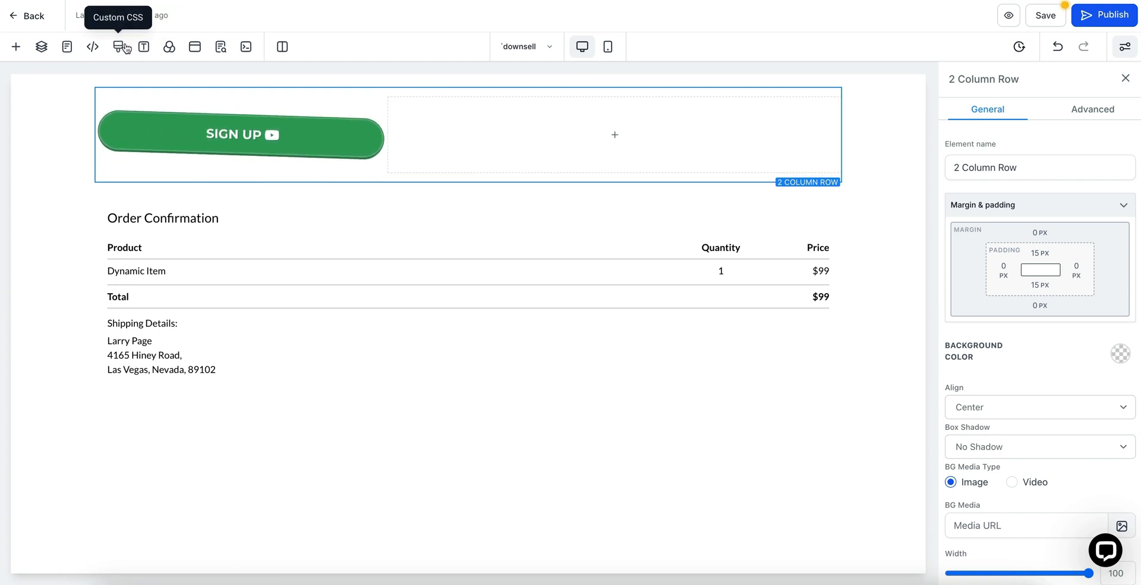
Examine the page's typography settings and the font choices for the headline font without changing them
{"action": "left_click", "coordinate": [144, 48]}
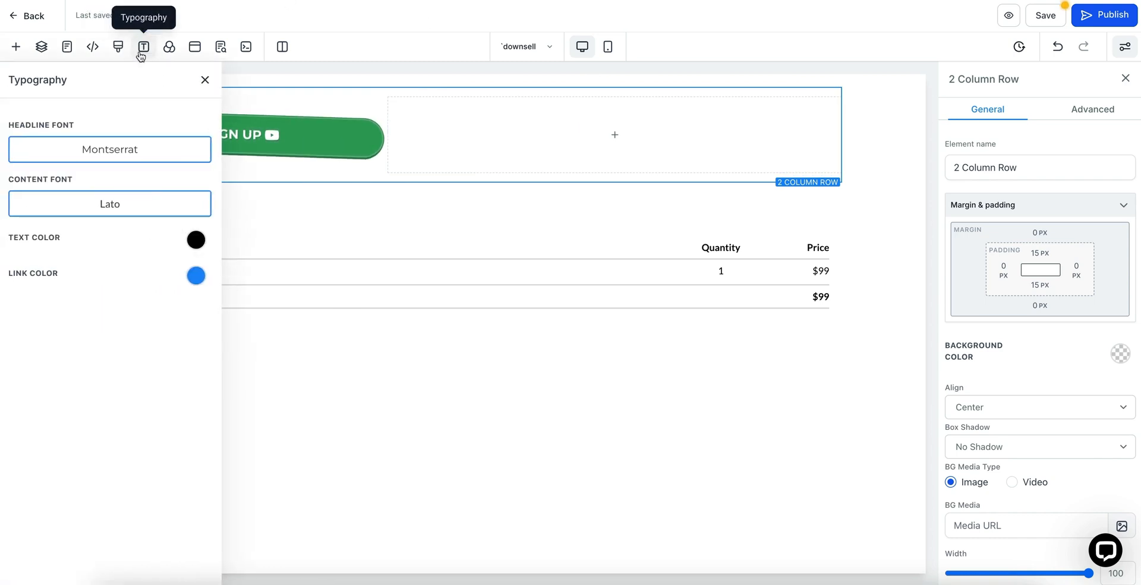
{"action": "left_click", "coordinate": [140, 157]}
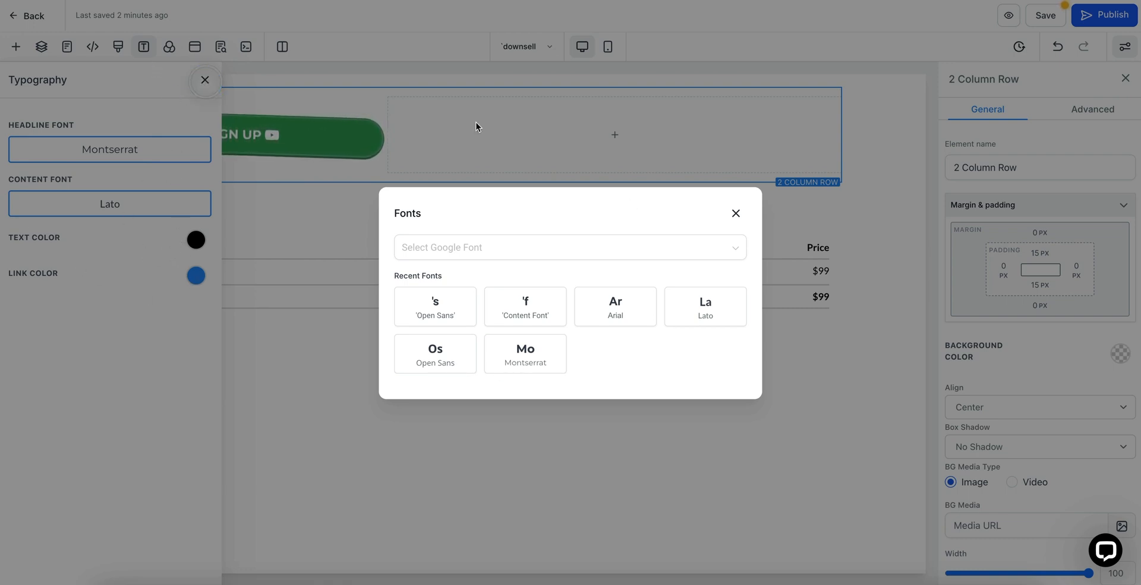
{"action": "left_click", "coordinate": [736, 213]}
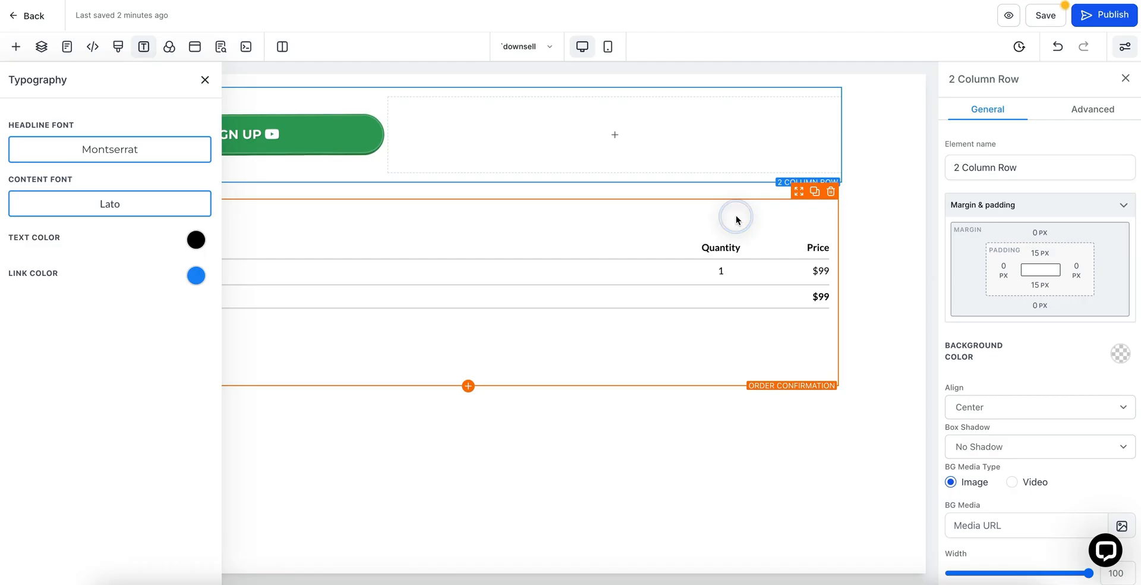
{"action": "left_click", "coordinate": [204, 79]}
Examine the page background settings and the media library for a background image without choosing one
{"action": "left_click", "coordinate": [169, 46]}
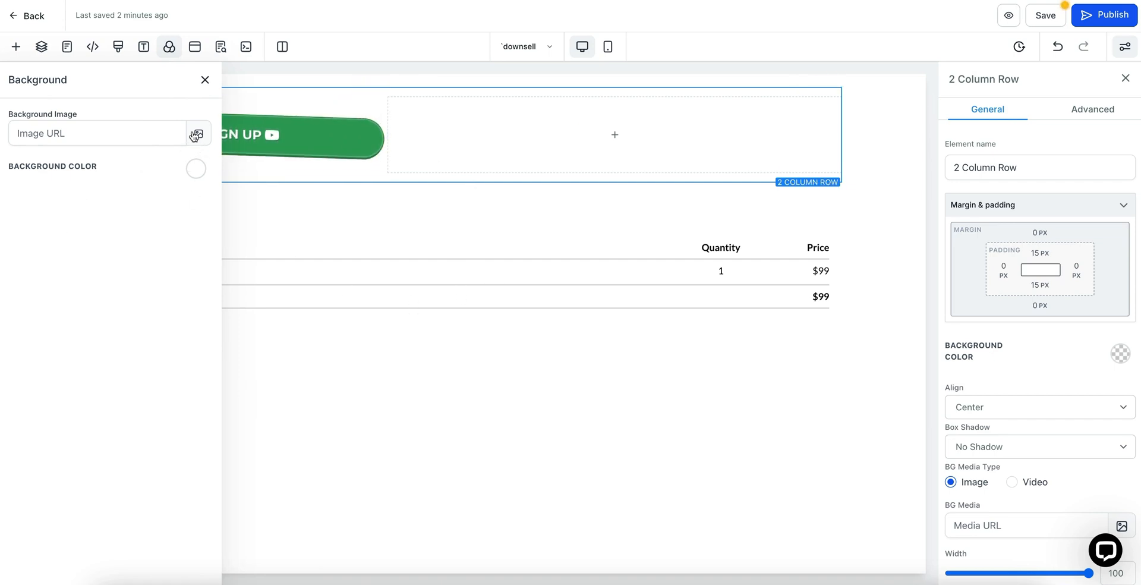
{"action": "left_click", "coordinate": [192, 132]}
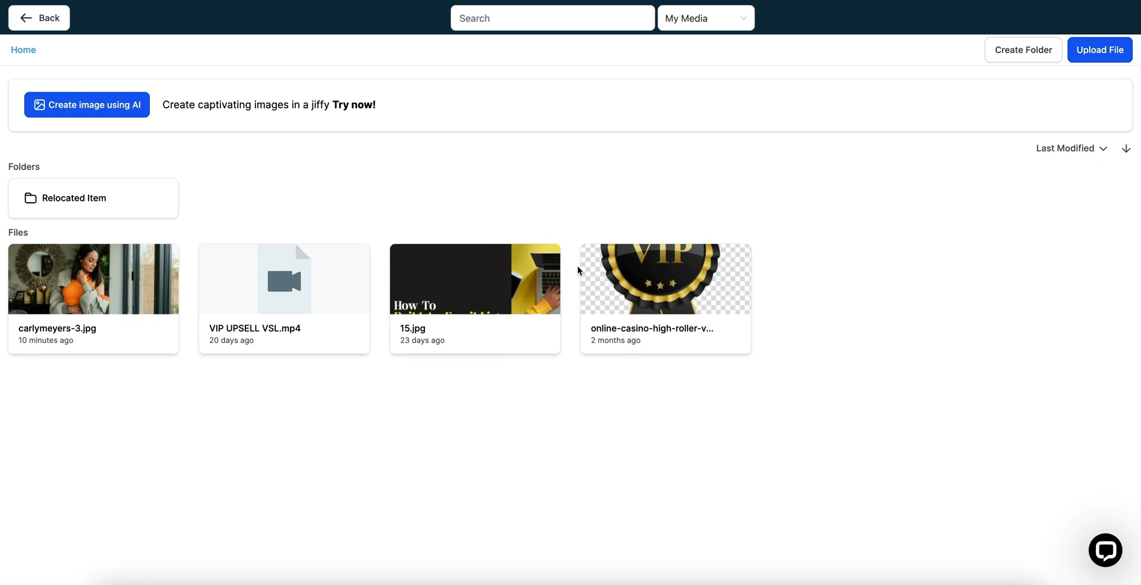
{"action": "left_click", "coordinate": [40, 17]}
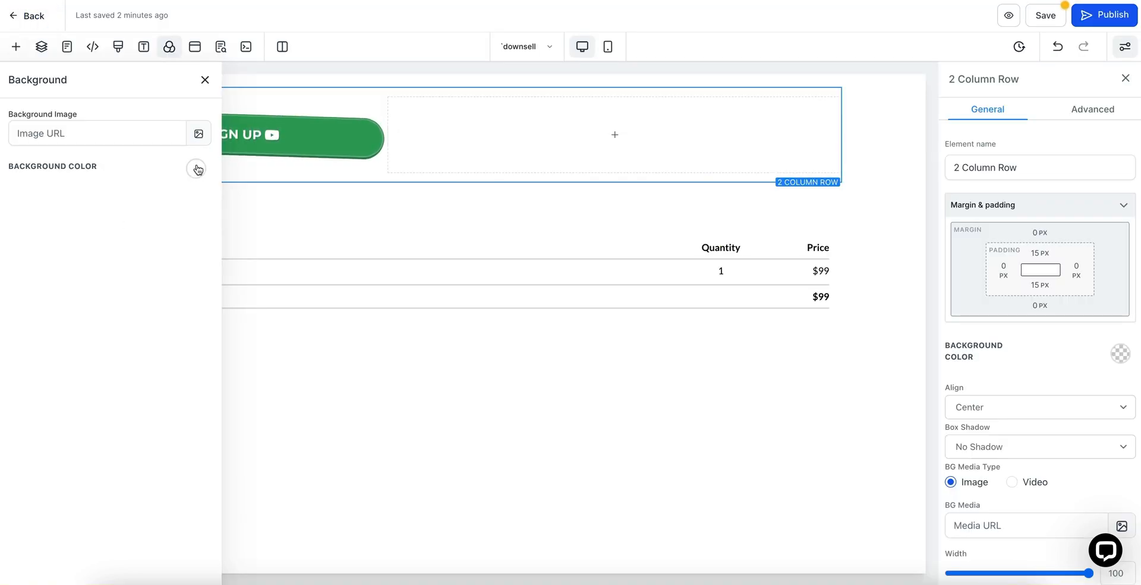
{"action": "left_click", "coordinate": [205, 80]}
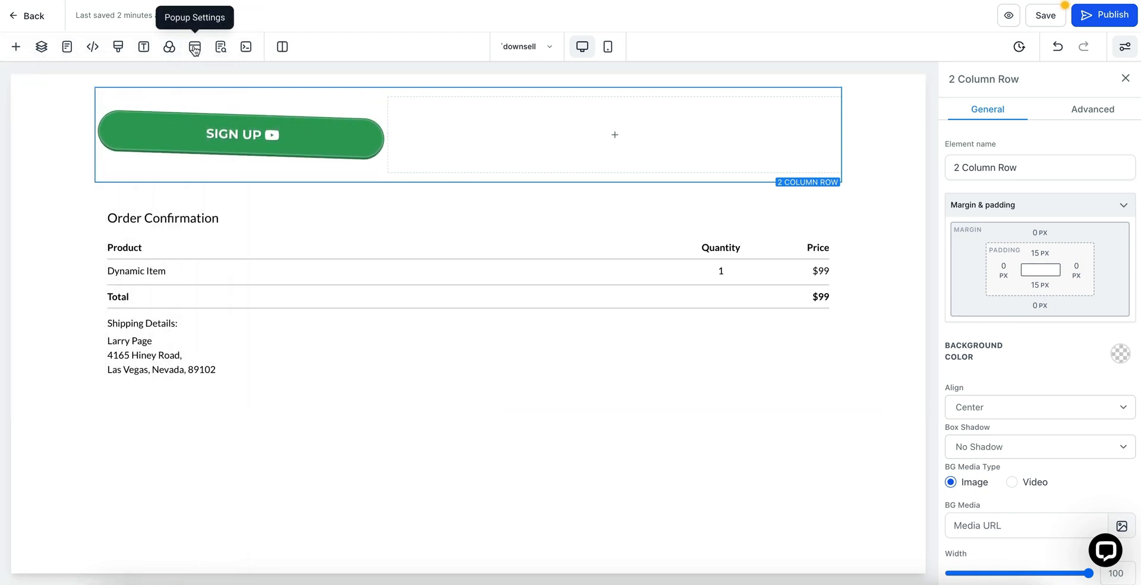
Check which action the SIGN UP button is linked to
{"action": "left_click", "coordinate": [232, 139]}
{"action": "scroll", "coordinate": [1035, 491], "scroll_direction": "down", "scroll_amount": 3}
{"action": "scroll", "coordinate": [1036, 491], "scroll_direction": "down", "scroll_amount": 6}
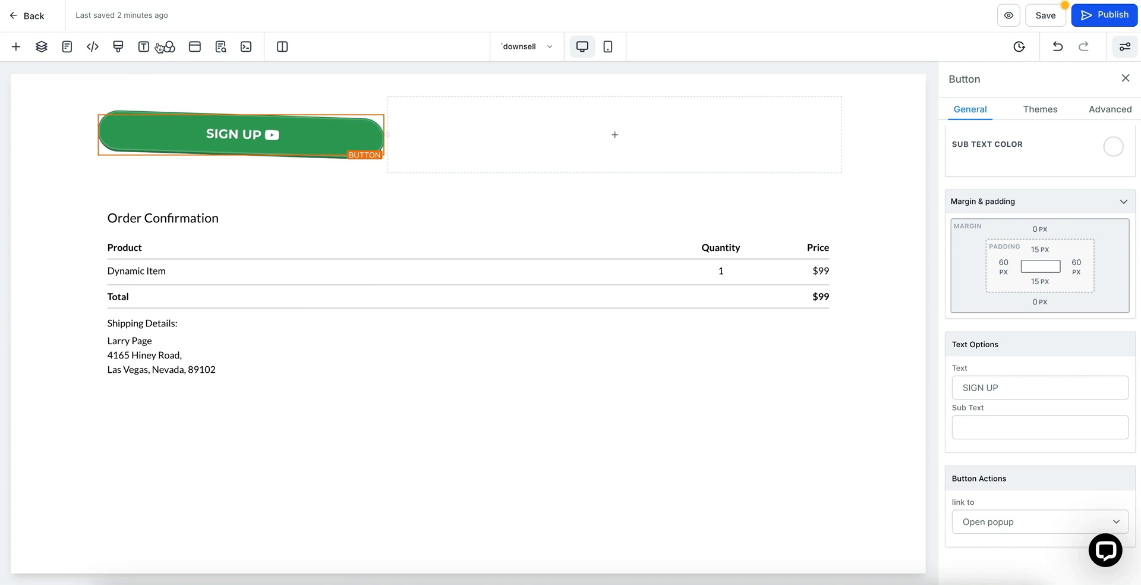
Open the page's popup for editing and add a 1 Column row to it
{"action": "left_click", "coordinate": [194, 49]}
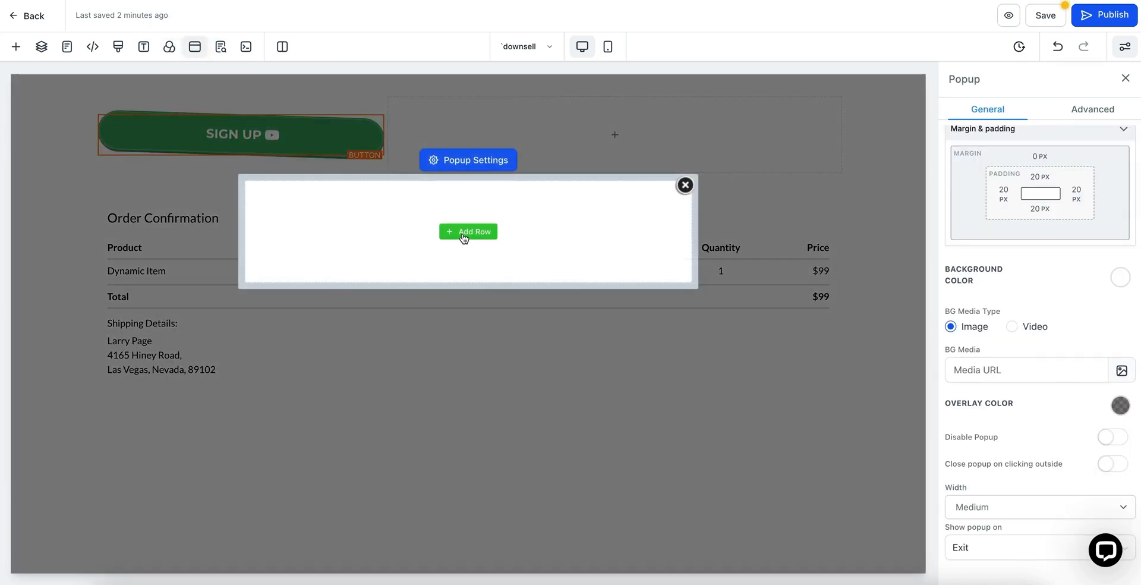
{"action": "left_click", "coordinate": [466, 233]}
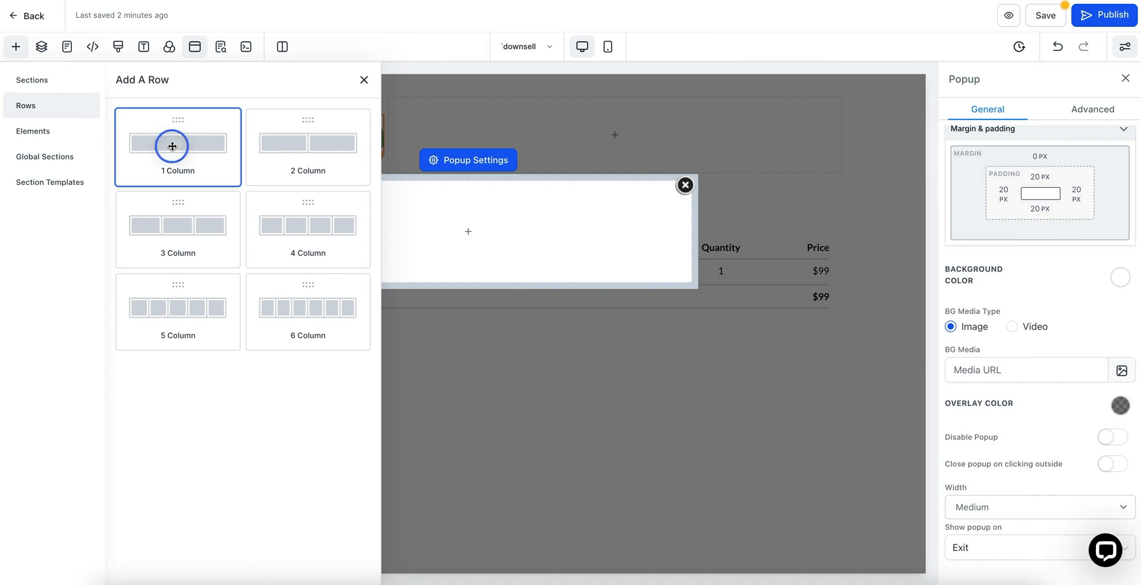
{"action": "left_click", "coordinate": [173, 147]}
Add a Form element to the popup's column and assign the Magic VSL Funnel Opt-In form to it
{"action": "left_click", "coordinate": [481, 249]}
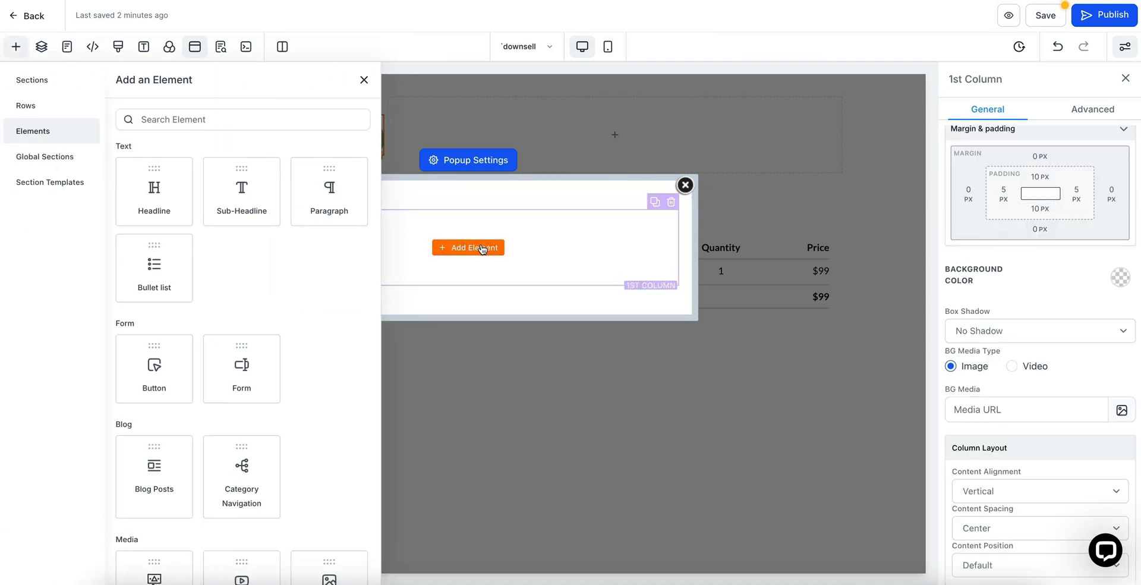
{"action": "scroll", "coordinate": [306, 376], "scroll_direction": "down", "scroll_amount": 3}
{"action": "left_click", "coordinate": [250, 215]}
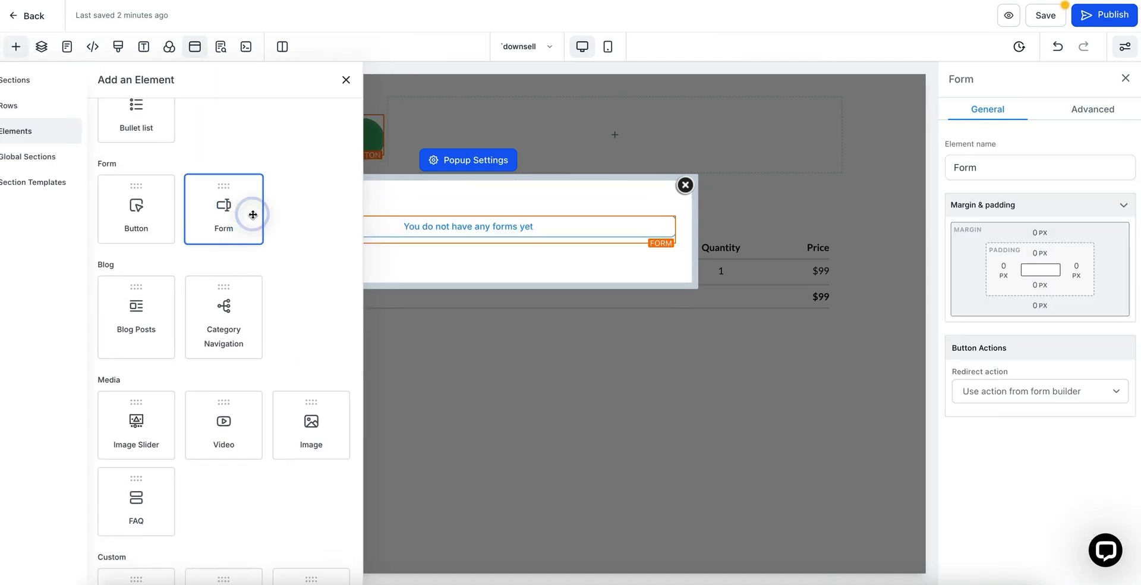
{"action": "left_click", "coordinate": [588, 240]}
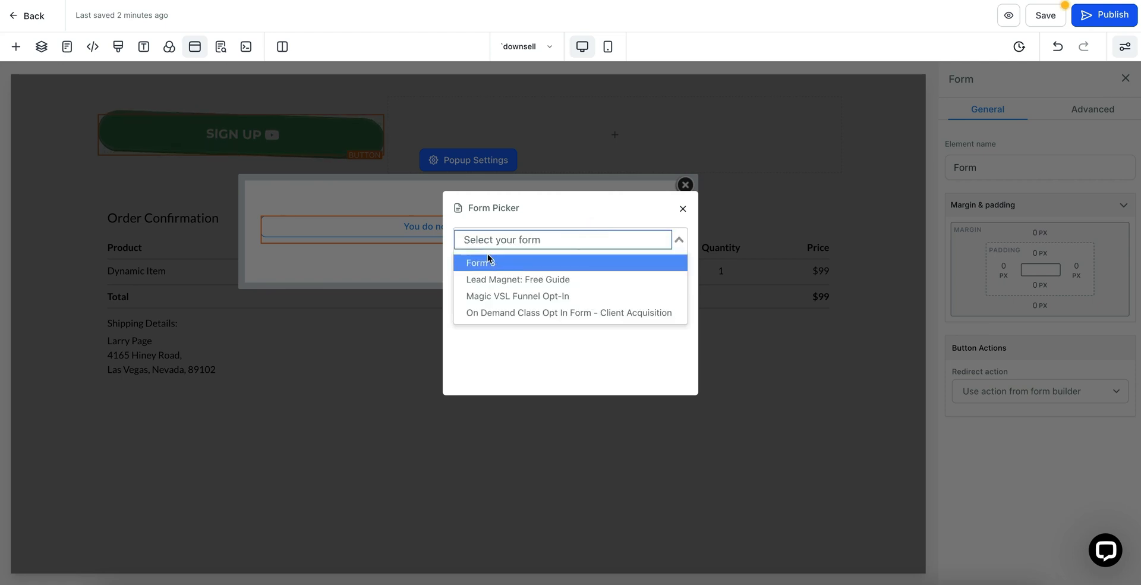
{"action": "left_click", "coordinate": [486, 295]}
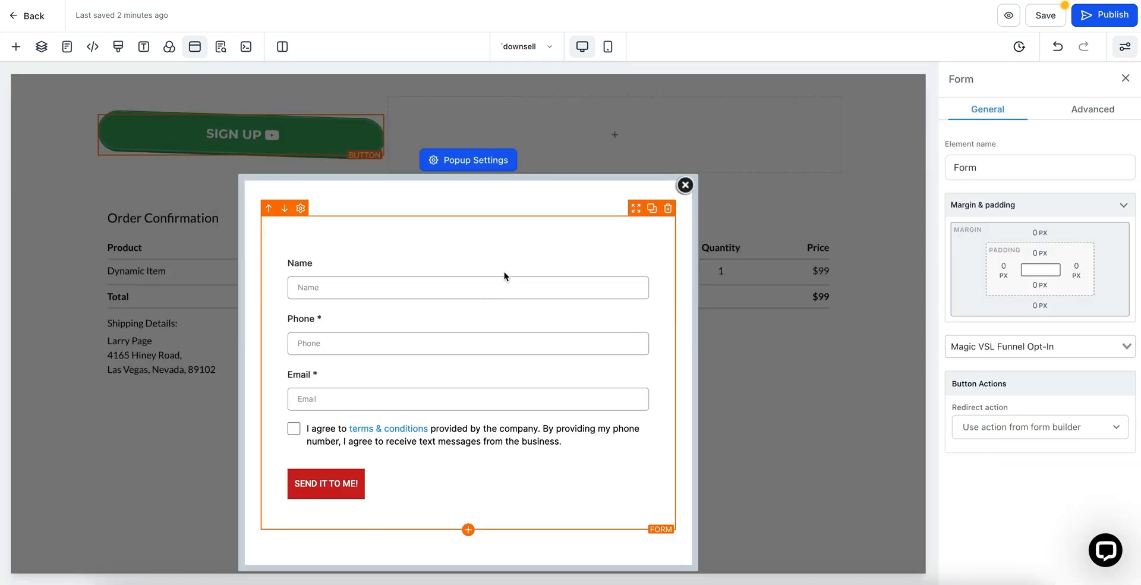
Add a Headline element to the popup and place it above the opt-in form
{"action": "left_click", "coordinate": [468, 527]}
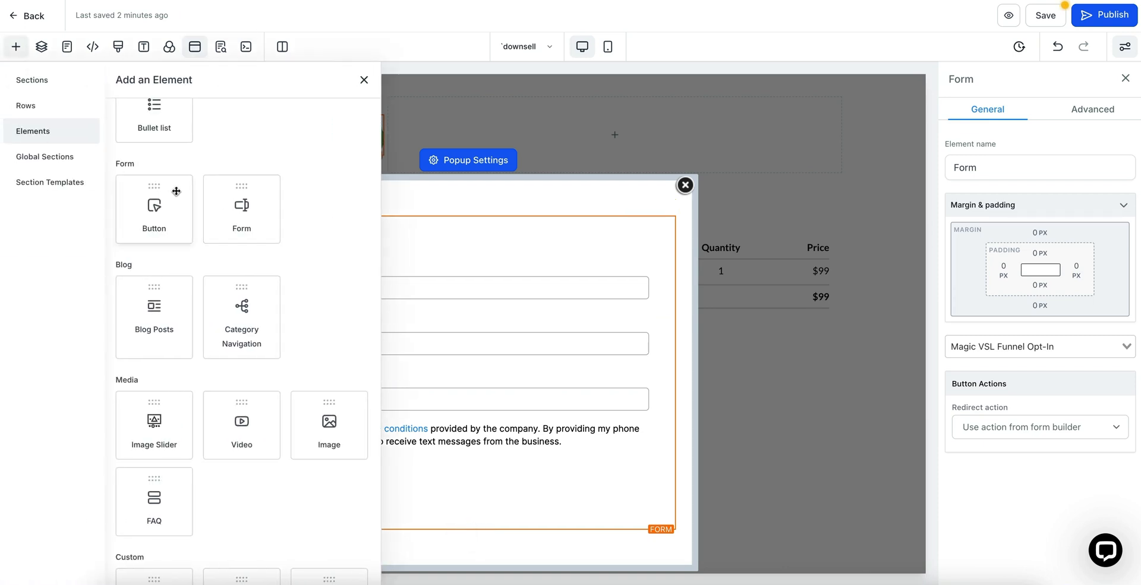
{"action": "scroll", "coordinate": [173, 238], "scroll_direction": "up", "scroll_amount": 3}
{"action": "left_click", "coordinate": [158, 187]}
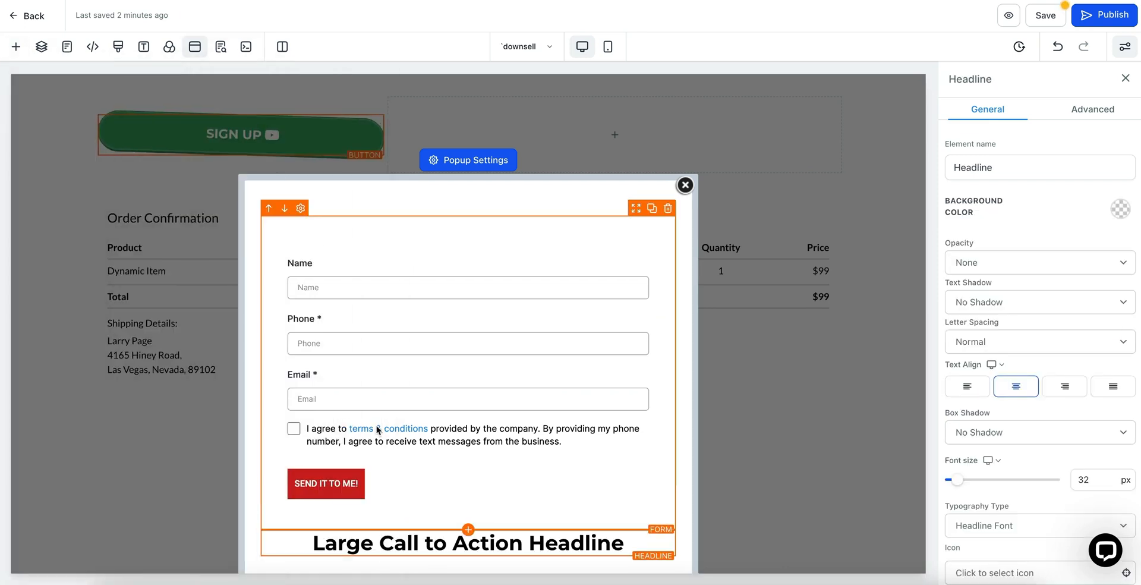
{"action": "left_click_drag", "start_coordinate": [635, 523], "coordinate": [634, 229]}
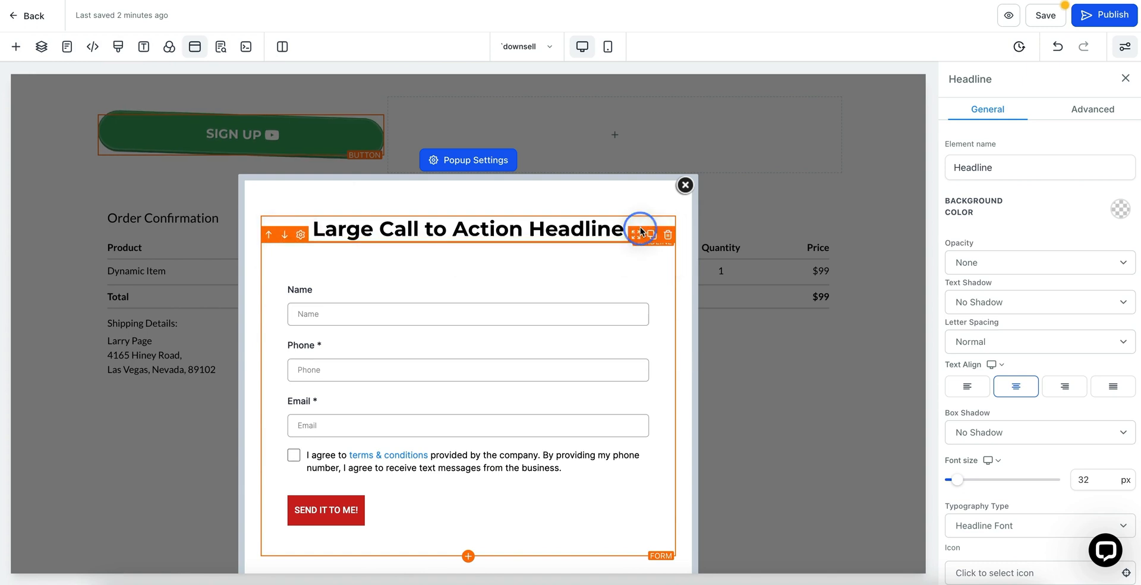
{"action": "left_click", "coordinate": [496, 229]}
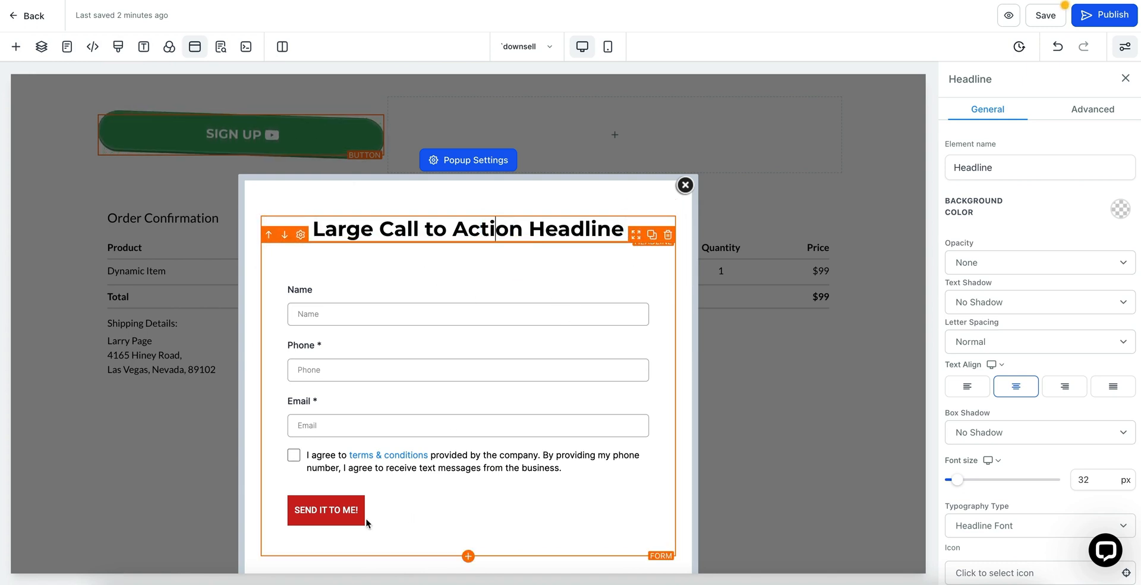
Check the redirect action options for the popup's opt-in form without changing the form builder action
{"action": "left_click", "coordinate": [326, 513]}
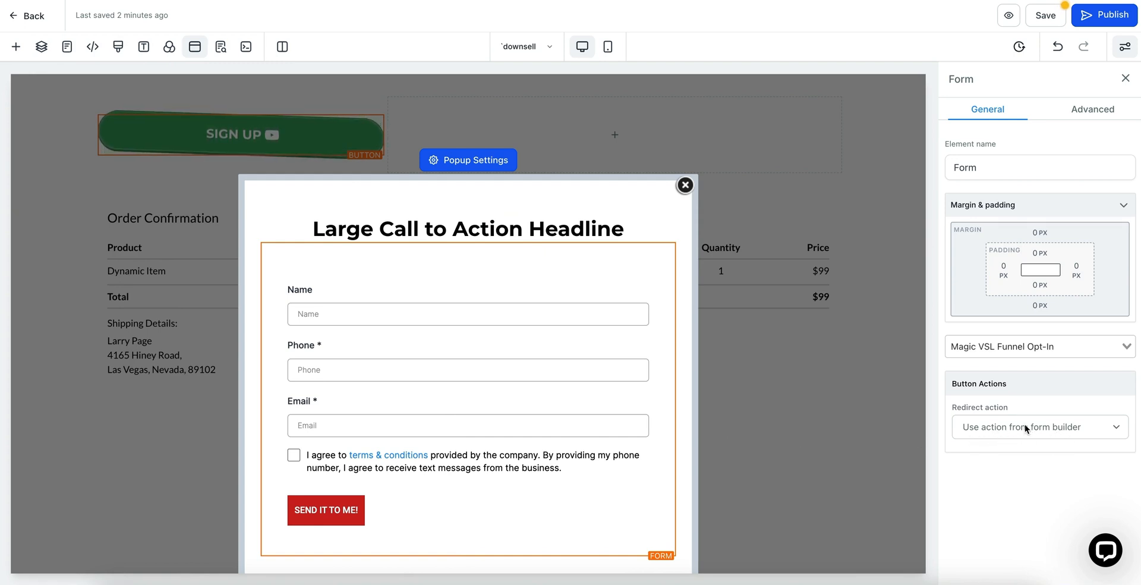
{"action": "left_click", "coordinate": [1048, 429]}
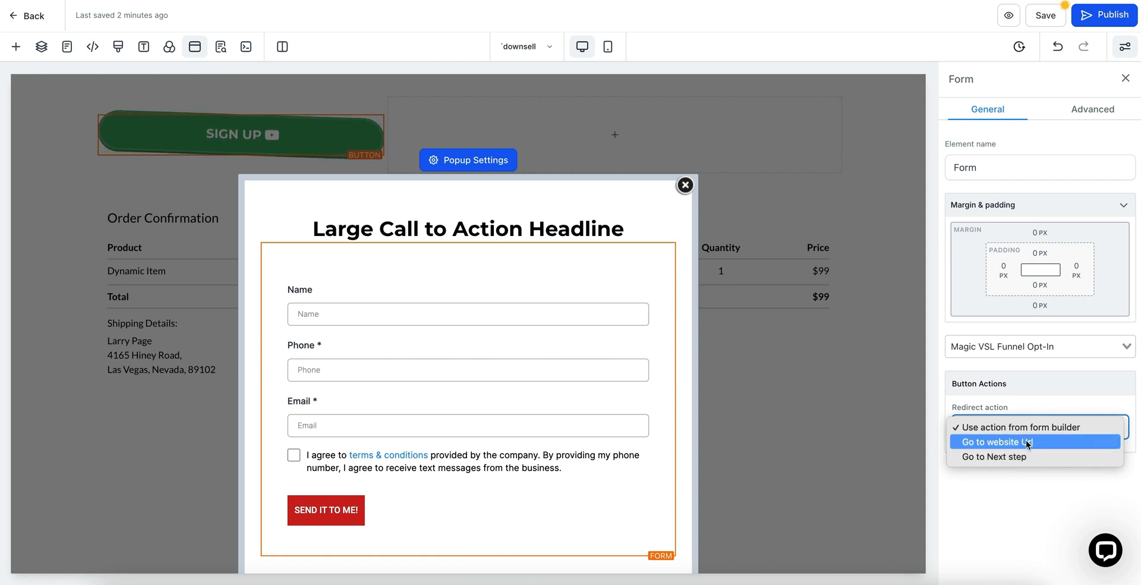
{"action": "left_click", "coordinate": [1021, 487]}
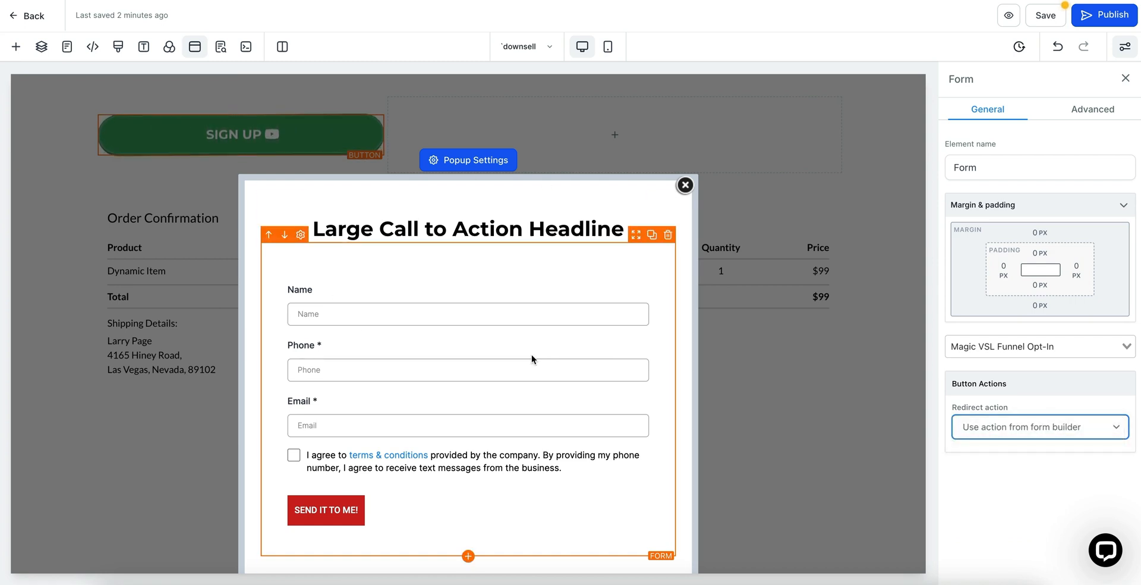
Try the Delay trigger in the popup's settings, set the popup to show on None and close the popup
{"action": "left_click", "coordinate": [509, 248]}
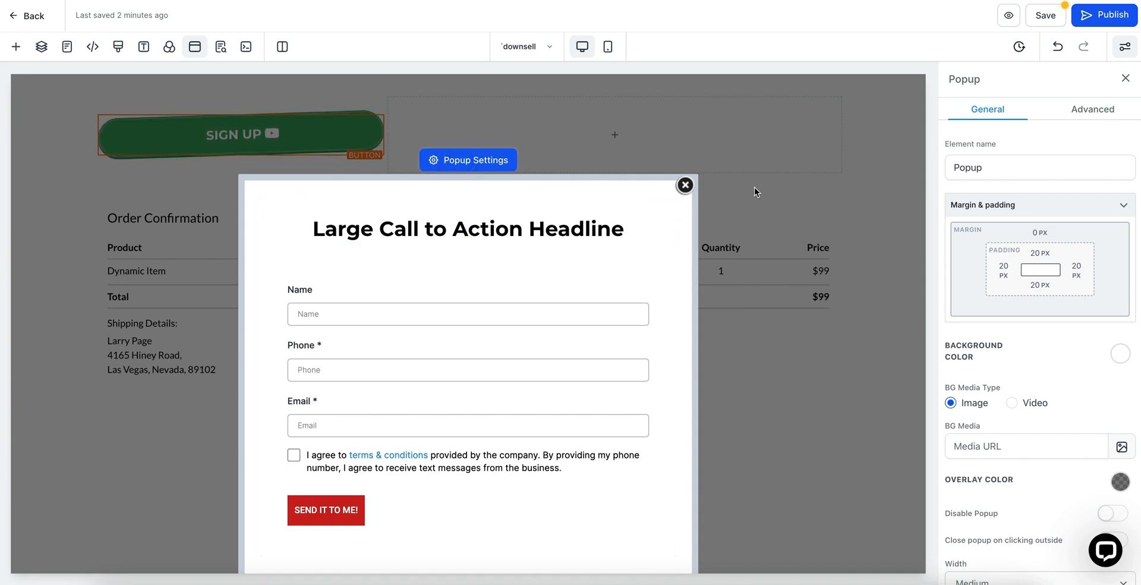
{"action": "scroll", "coordinate": [1026, 458], "scroll_direction": "down", "scroll_amount": 1}
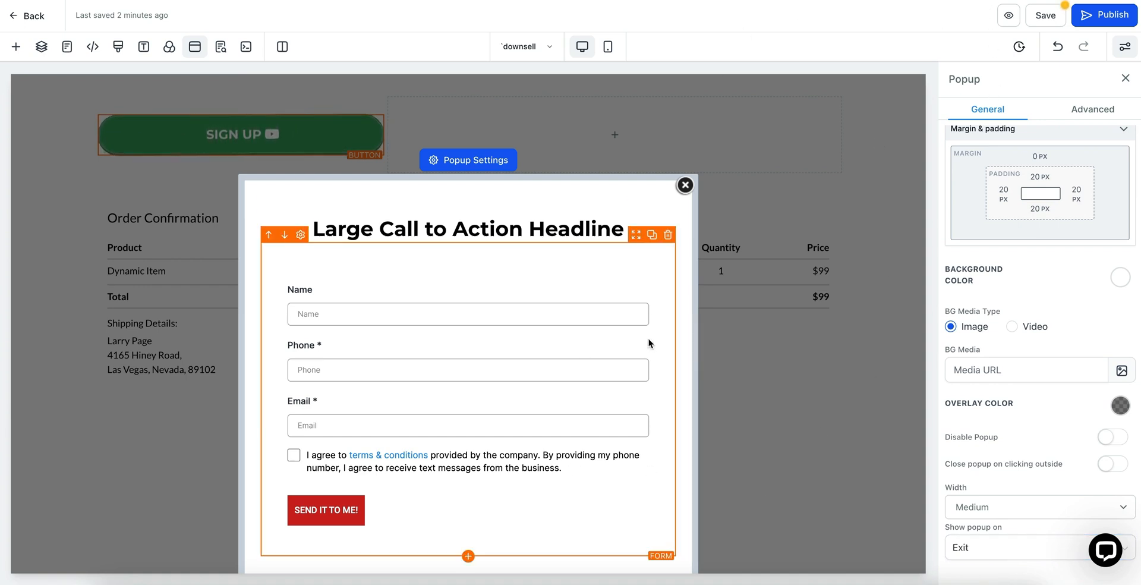
{"action": "left_click", "coordinate": [984, 550]}
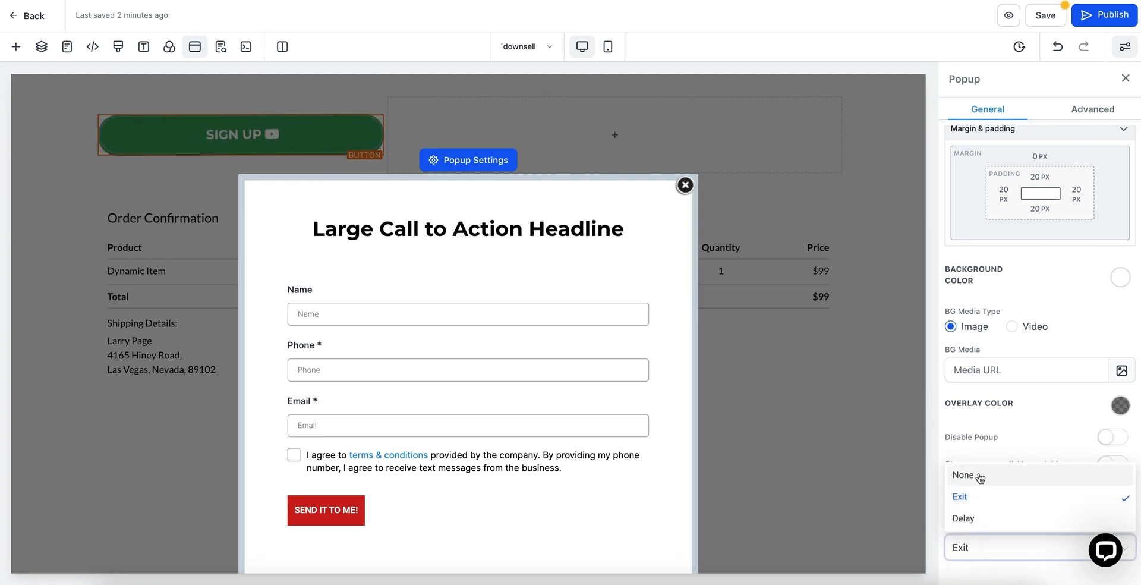
{"action": "left_click", "coordinate": [975, 519]}
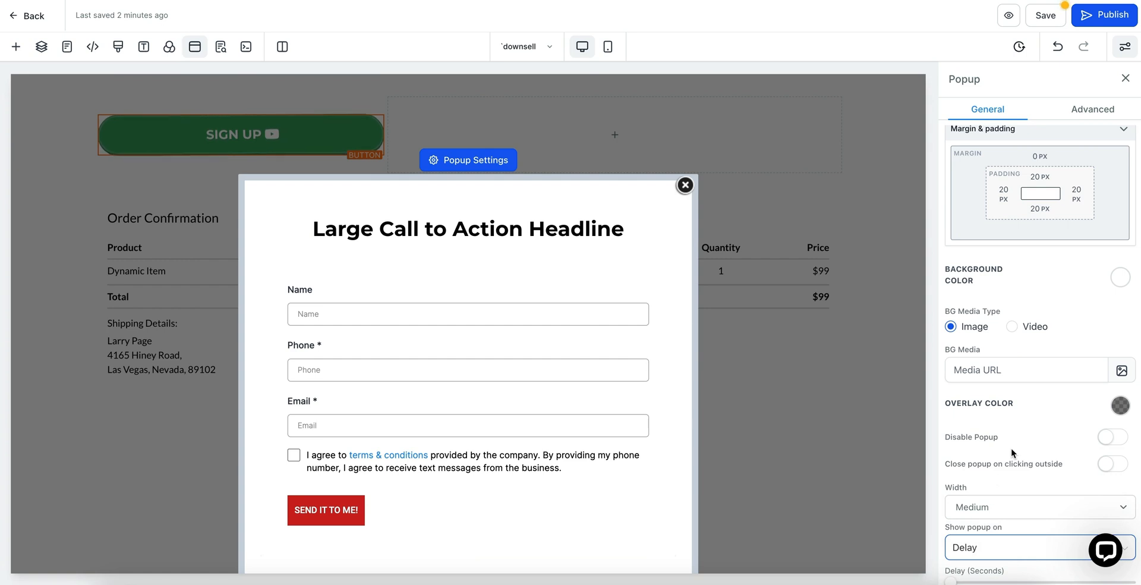
{"action": "scroll", "coordinate": [948, 558], "scroll_direction": "down", "scroll_amount": 1}
{"action": "left_click_drag", "start_coordinate": [951, 554], "coordinate": [1038, 553]}
{"action": "left_click", "coordinate": [1000, 519]}
{"action": "left_click", "coordinate": [976, 446]}
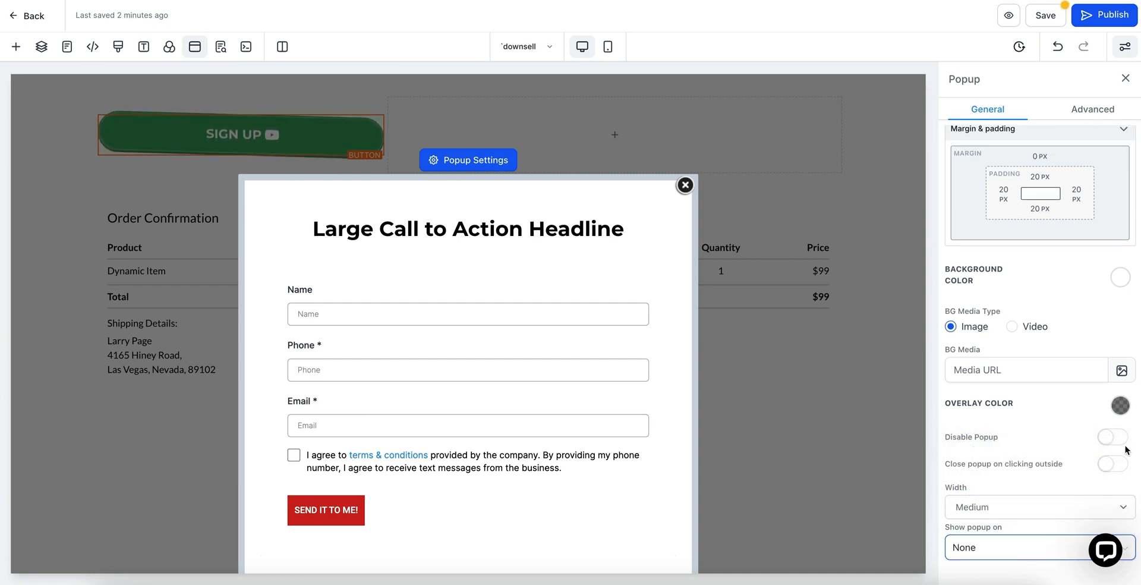
{"action": "scroll", "coordinate": [1030, 397], "scroll_direction": "up", "scroll_amount": 2}
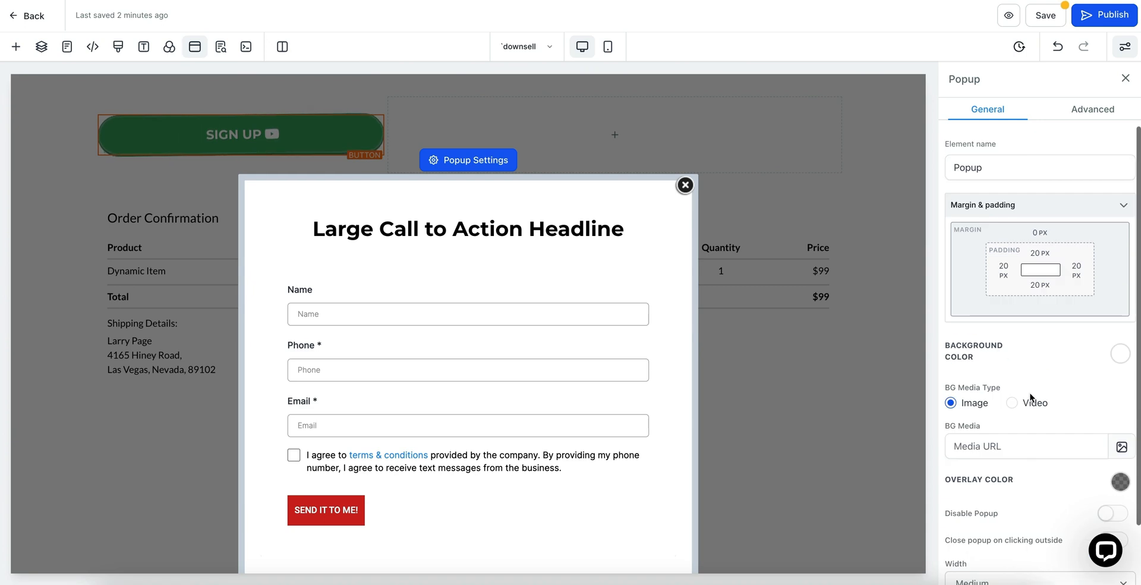
{"action": "left_click", "coordinate": [684, 185]}
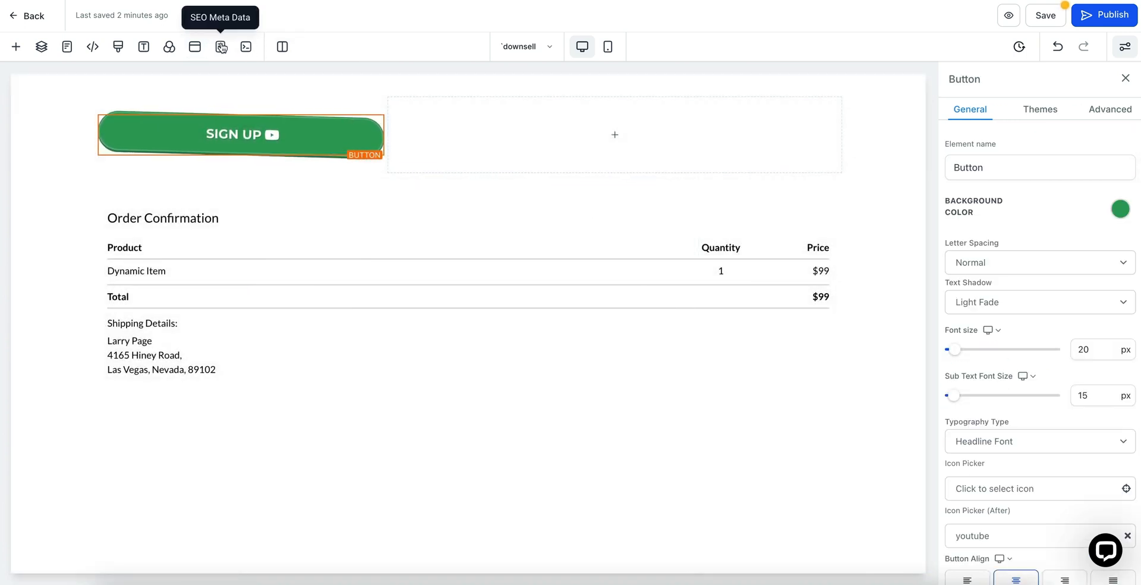
Examine the page's SEO meta data fields, from title and description to custom meta tags, without filling them in
{"action": "left_click", "coordinate": [220, 47]}
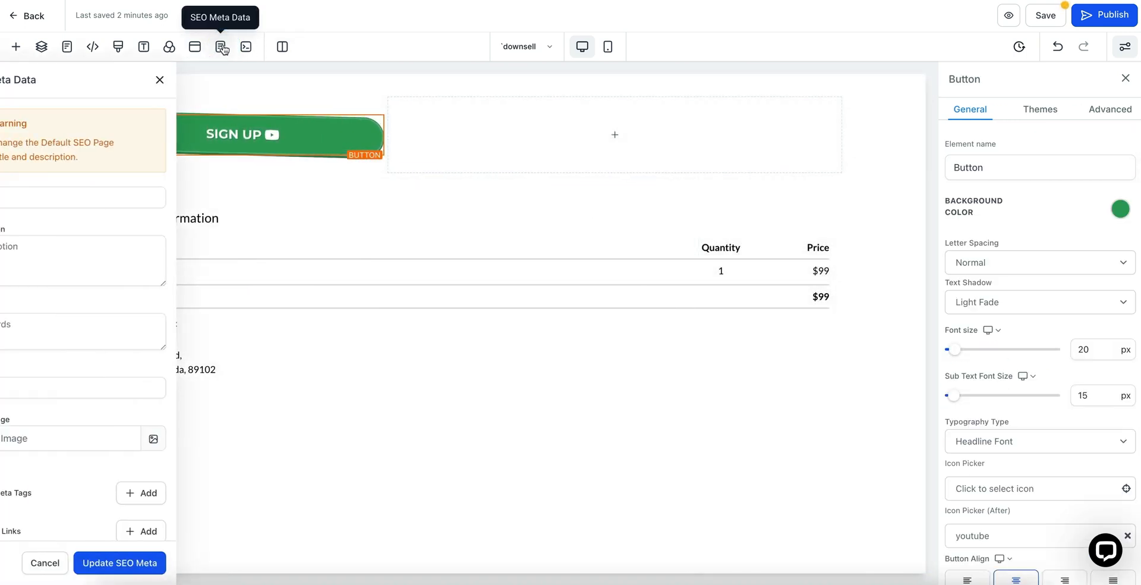
{"action": "left_click", "coordinate": [50, 202]}
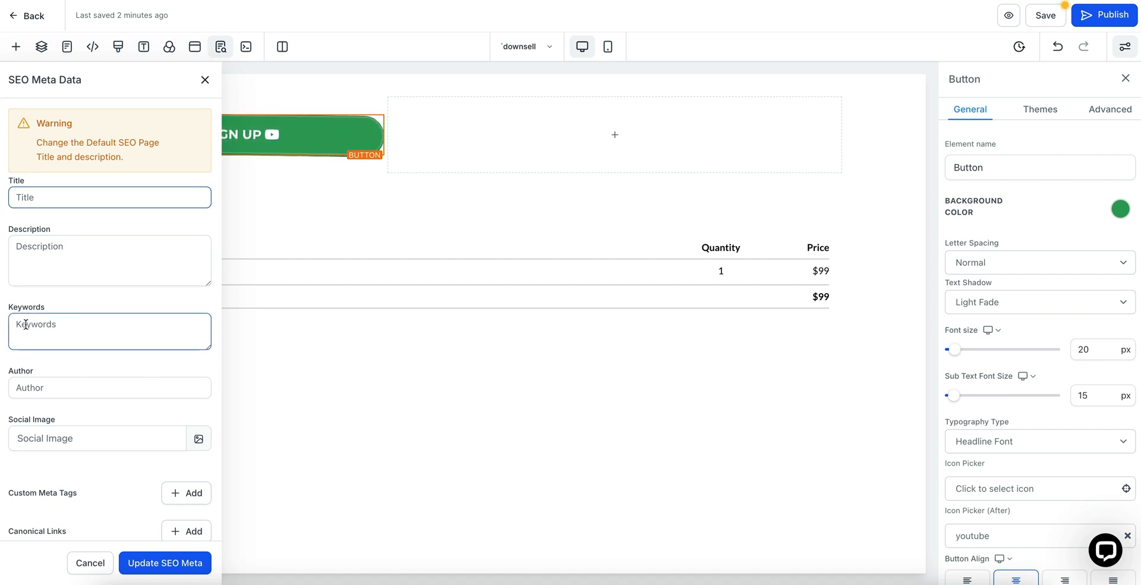
{"action": "scroll", "coordinate": [140, 484], "scroll_direction": "down", "scroll_amount": 2}
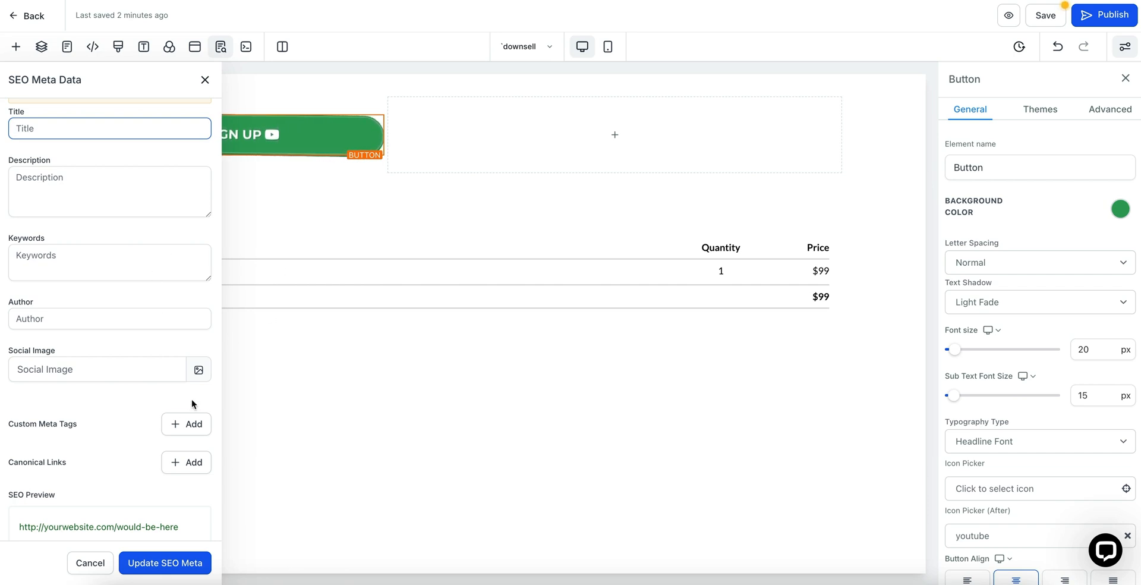
{"action": "left_click", "coordinate": [205, 80]}
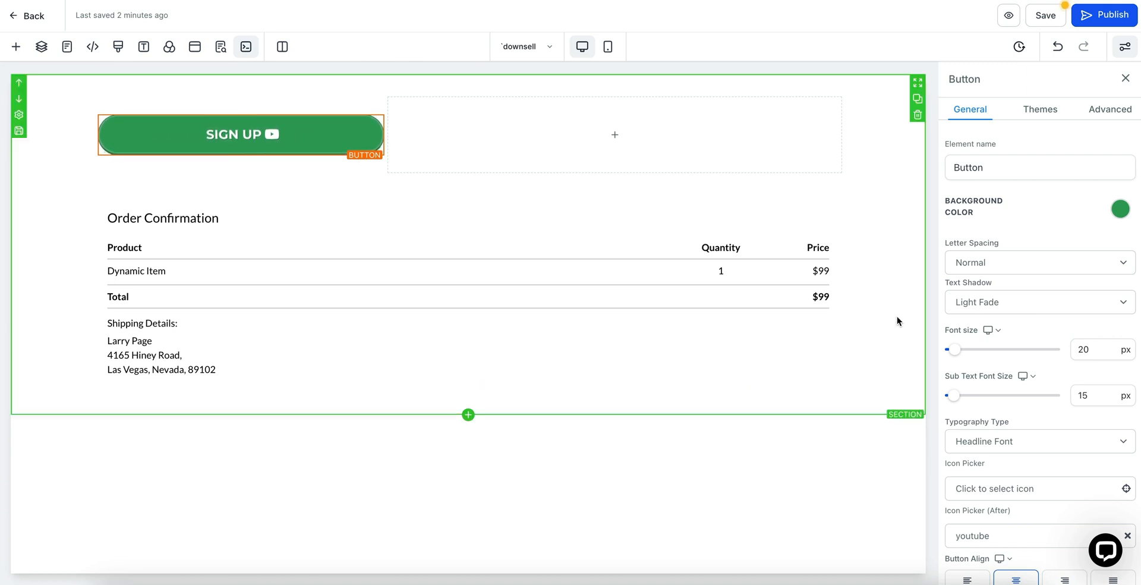
Switch the page to the mobile view and hide the empty 2nd column on mobile
{"action": "left_click", "coordinate": [607, 47]}
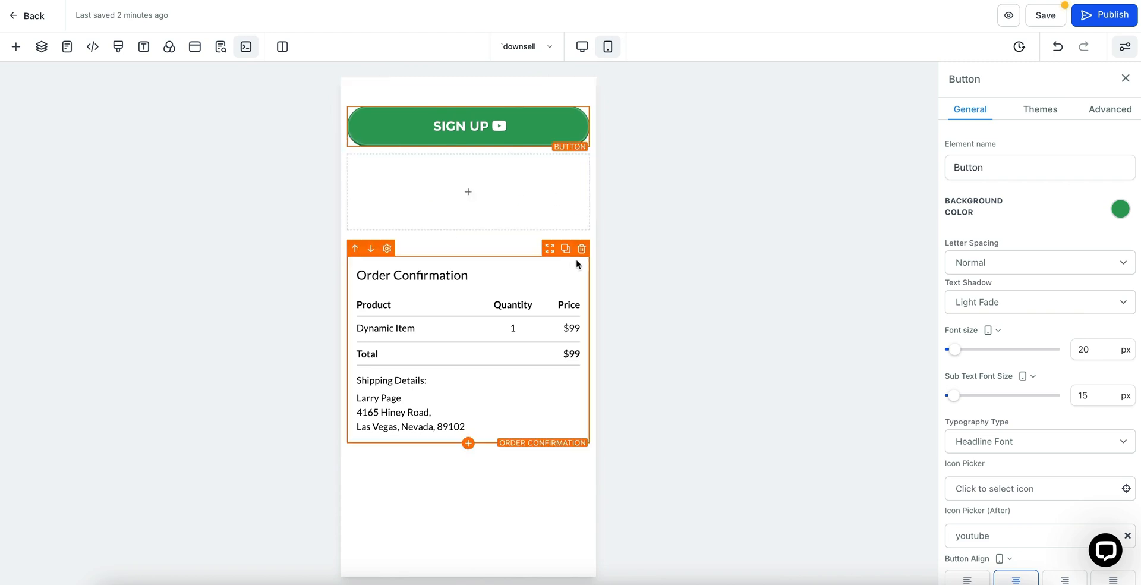
{"action": "left_click", "coordinate": [548, 179]}
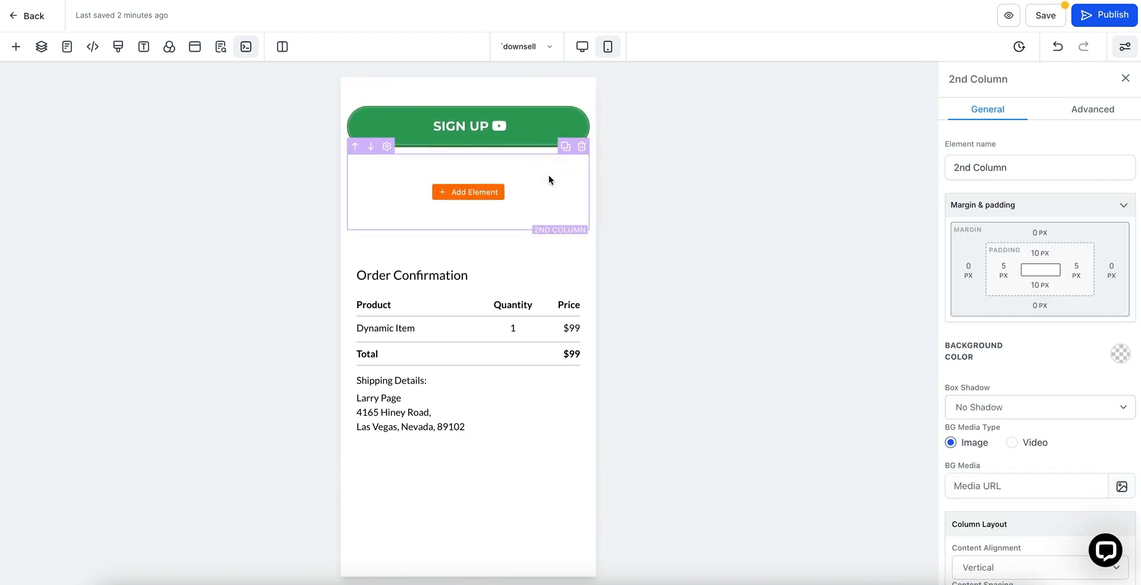
{"action": "left_click", "coordinate": [1092, 115]}
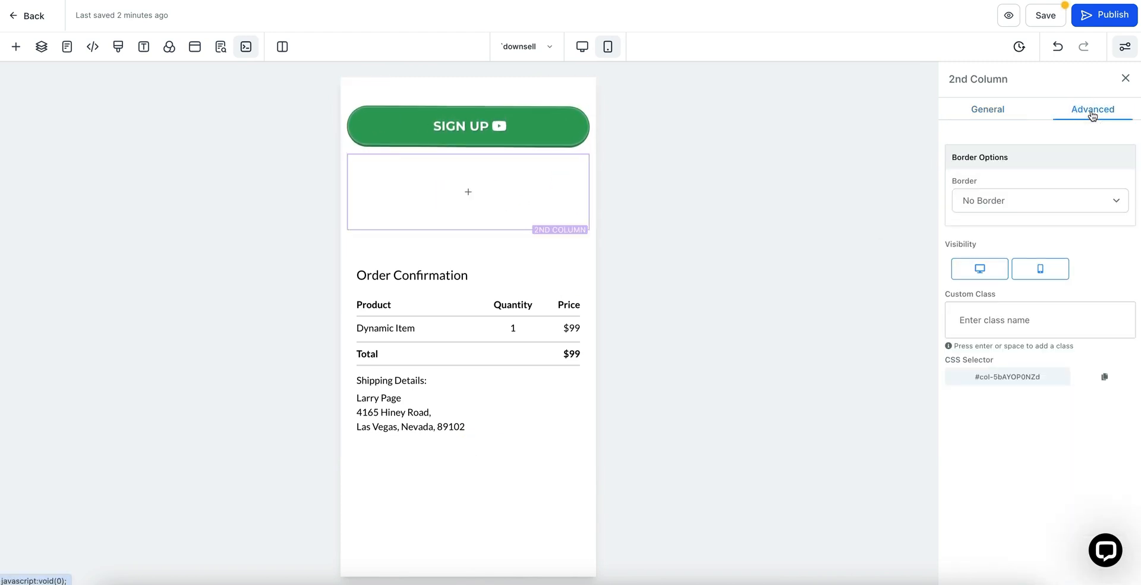
{"action": "left_click", "coordinate": [1031, 274]}
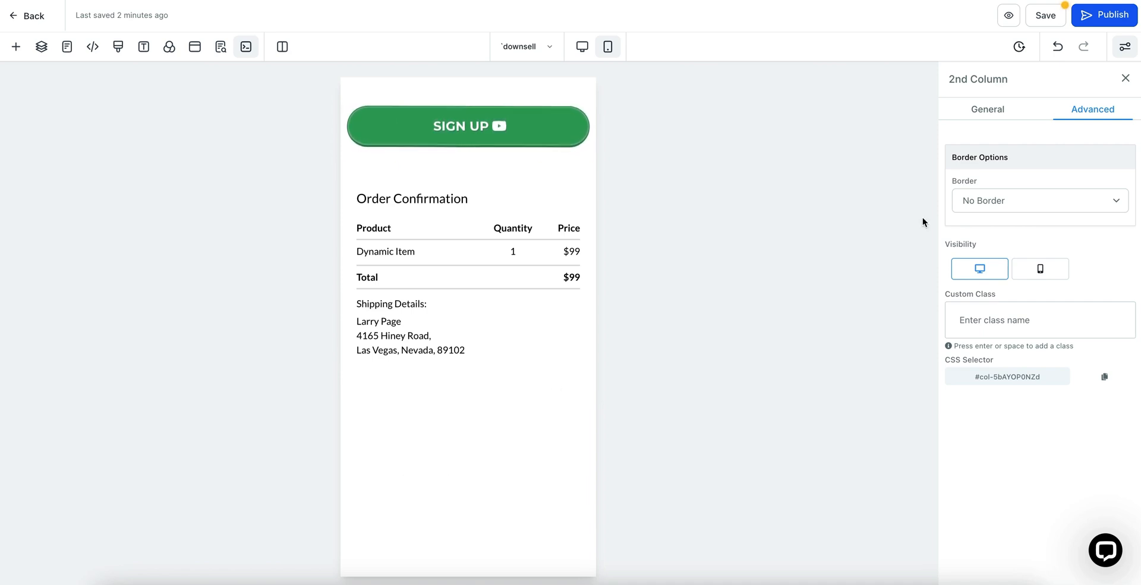
Leave the page editor without saving the changes and open the funnel's Offer Page step
{"action": "left_click", "coordinate": [21, 18]}
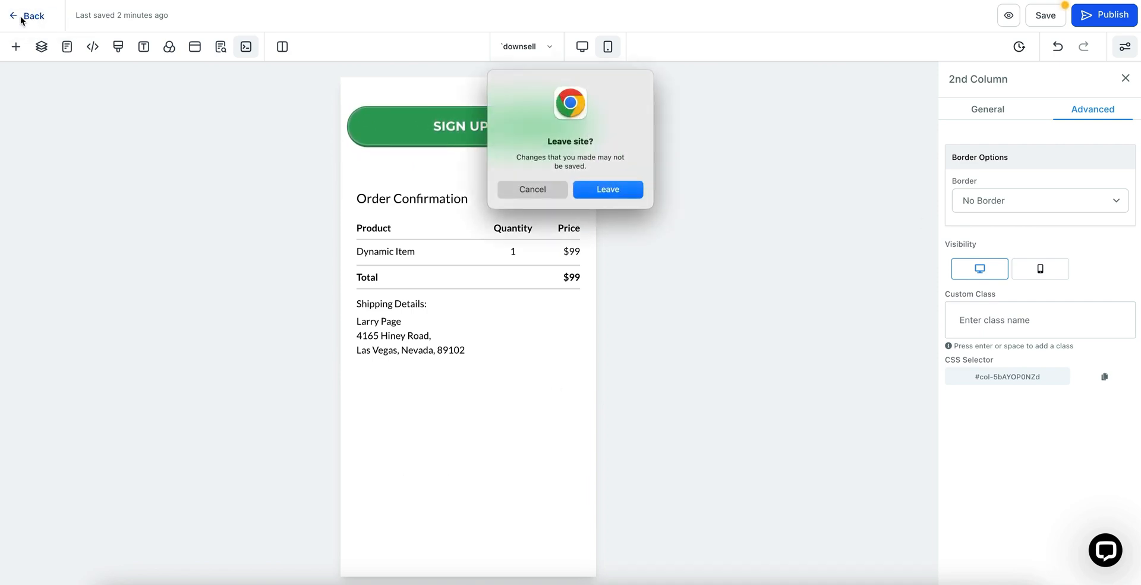
{"action": "left_click", "coordinate": [608, 190]}
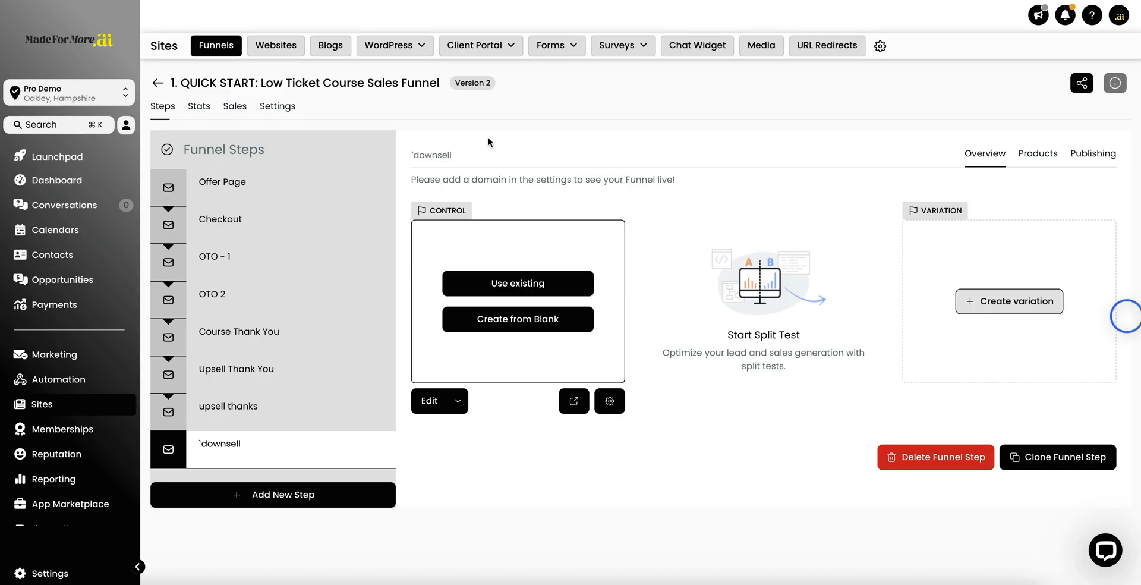
{"action": "left_click", "coordinate": [263, 184]}
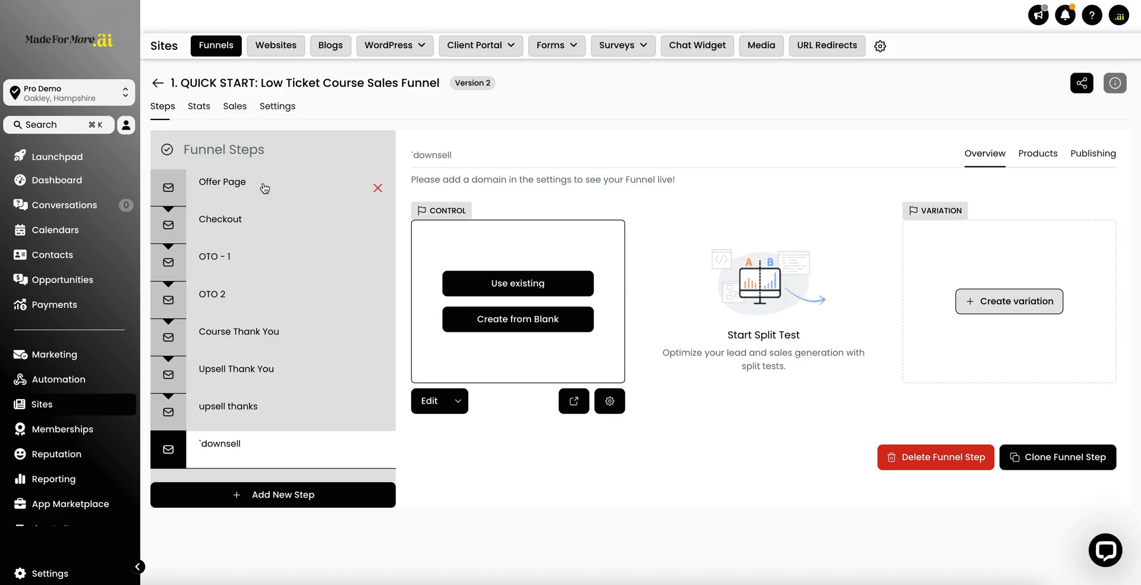
{"action": "left_click", "coordinate": [263, 190]}
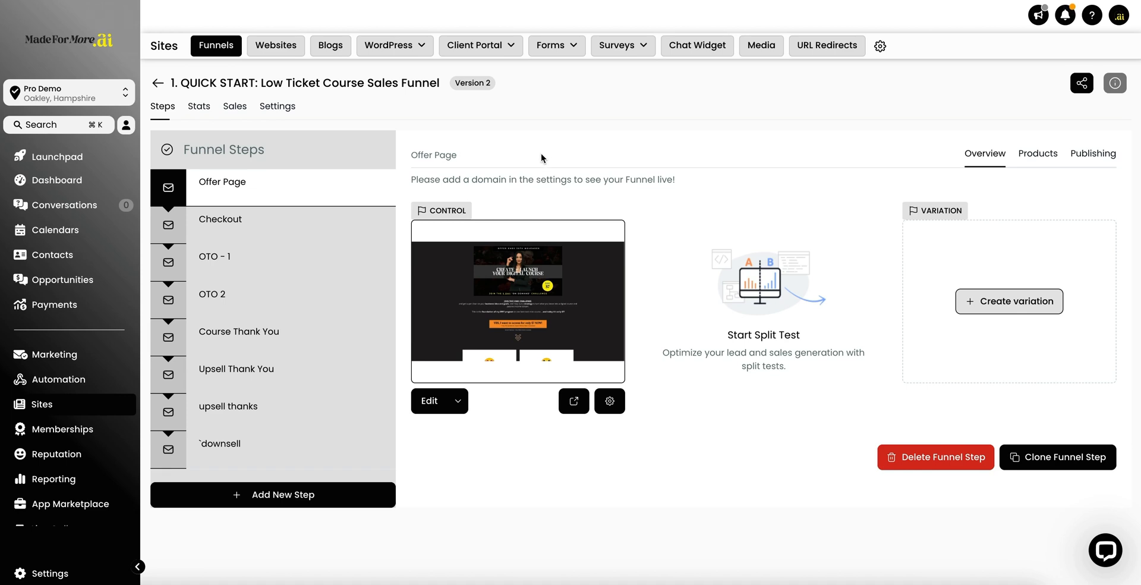
Check the available domains in the funnel's settings and return to the funnel steps
{"action": "left_click", "coordinate": [275, 111]}
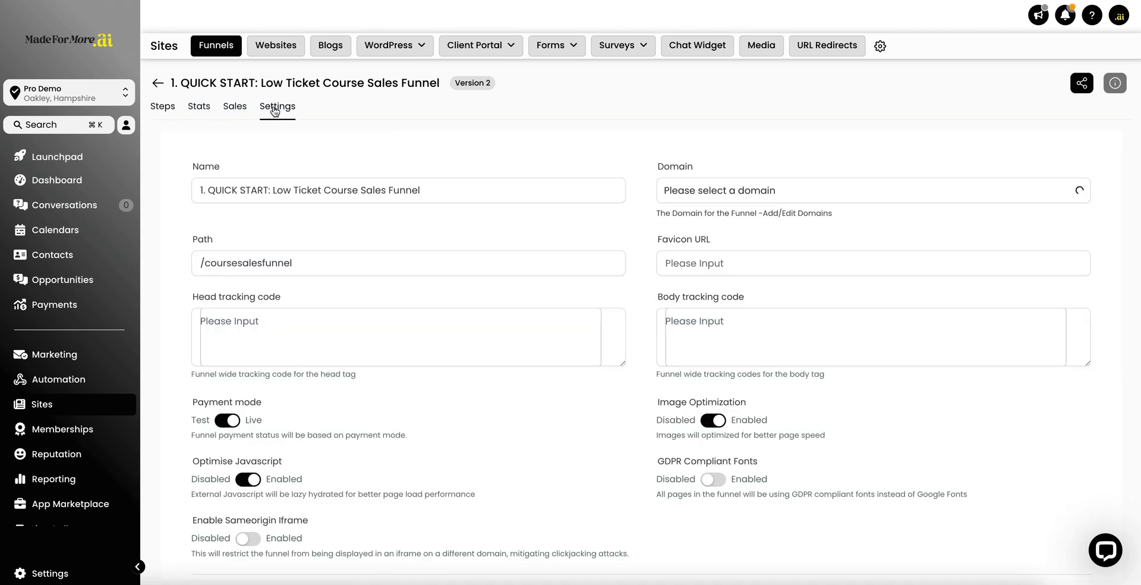
{"action": "left_click", "coordinate": [746, 193]}
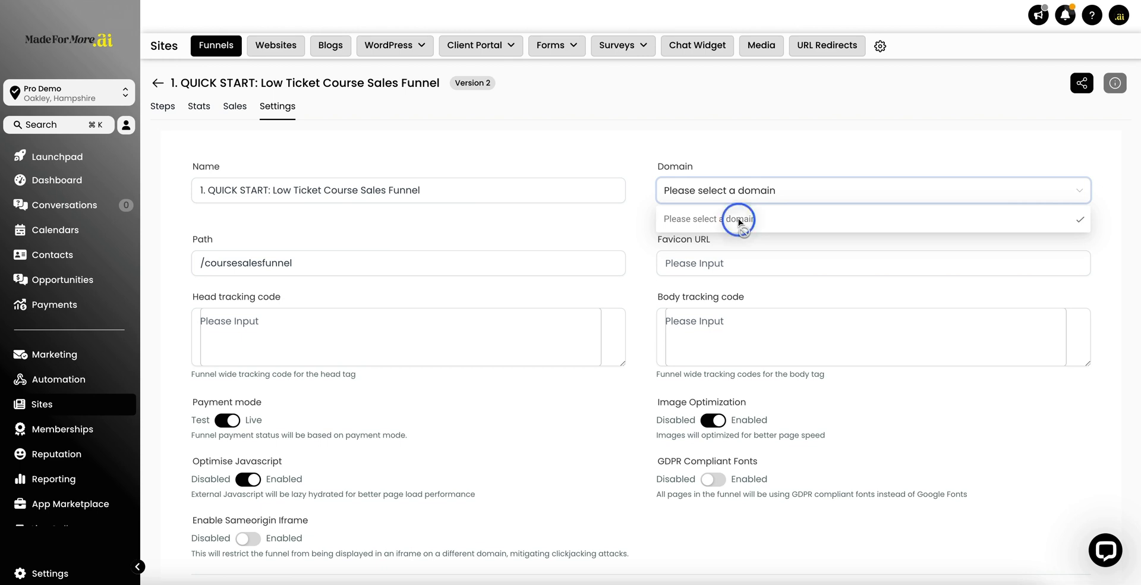
{"action": "left_click", "coordinate": [164, 111]}
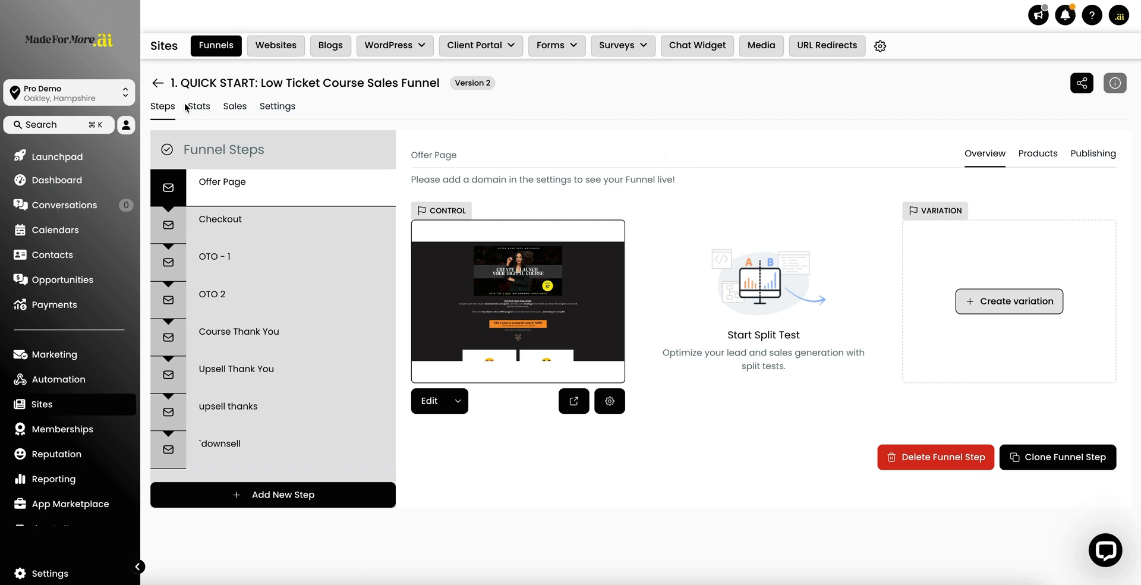
Review the statistics for the funnel's pages and its sales records
{"action": "left_click", "coordinate": [203, 110]}
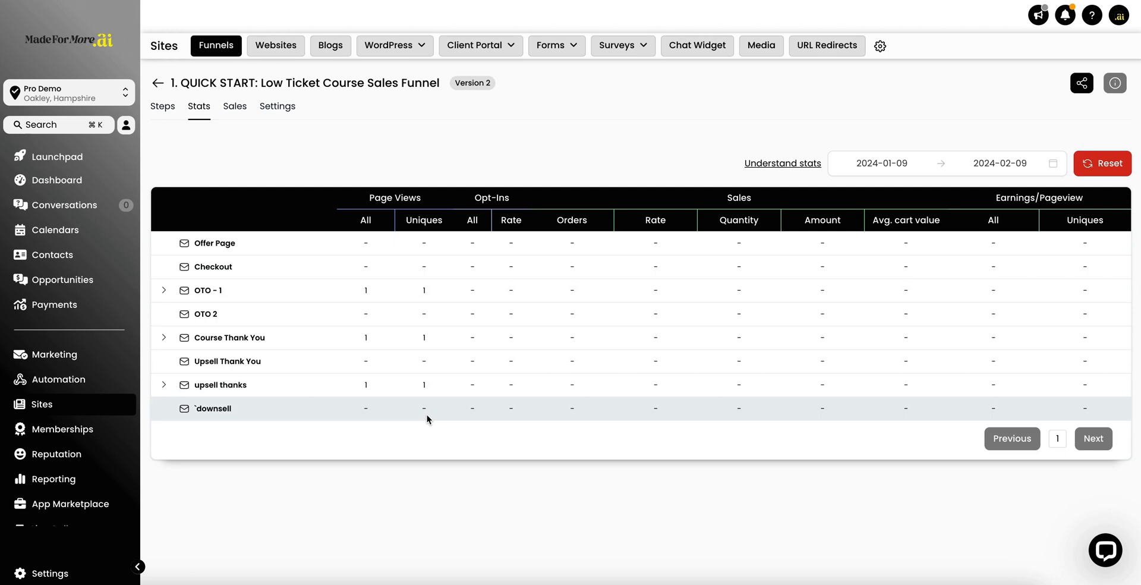
{"action": "left_click", "coordinate": [234, 110]}
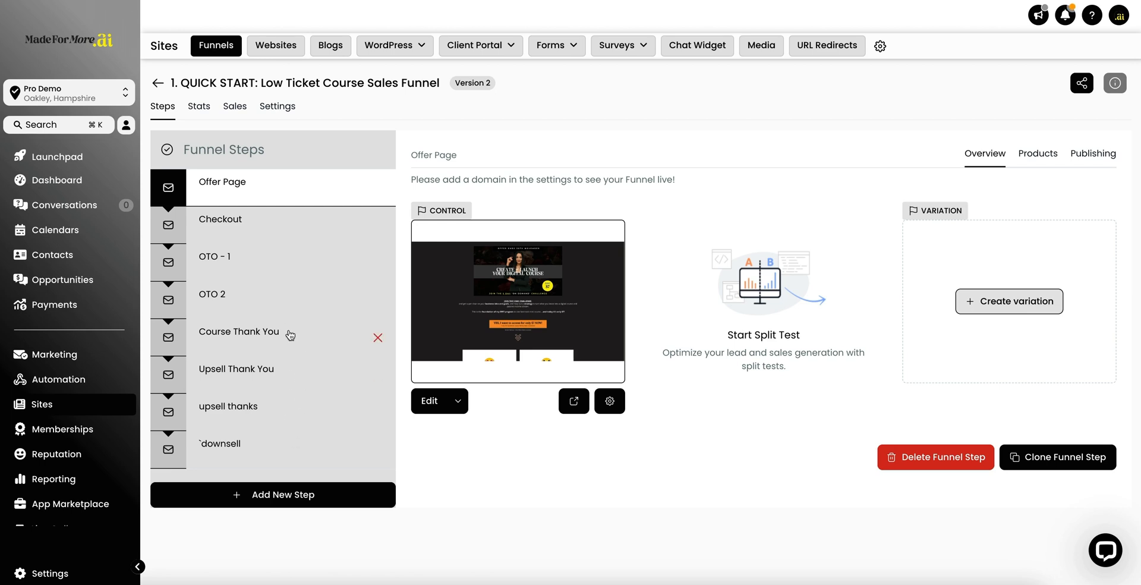
Add the VIP UPSELL product at the VIP UPSELL @ 47 price to the funnel's Checkout step and save it
{"action": "left_click", "coordinate": [265, 229]}
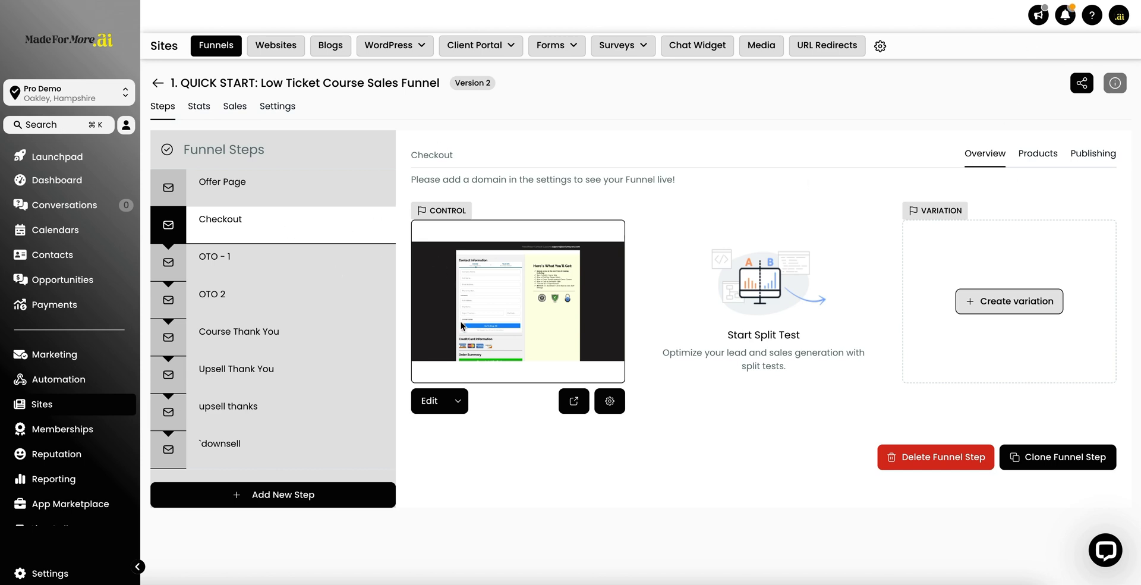
{"action": "left_click", "coordinate": [1036, 155]}
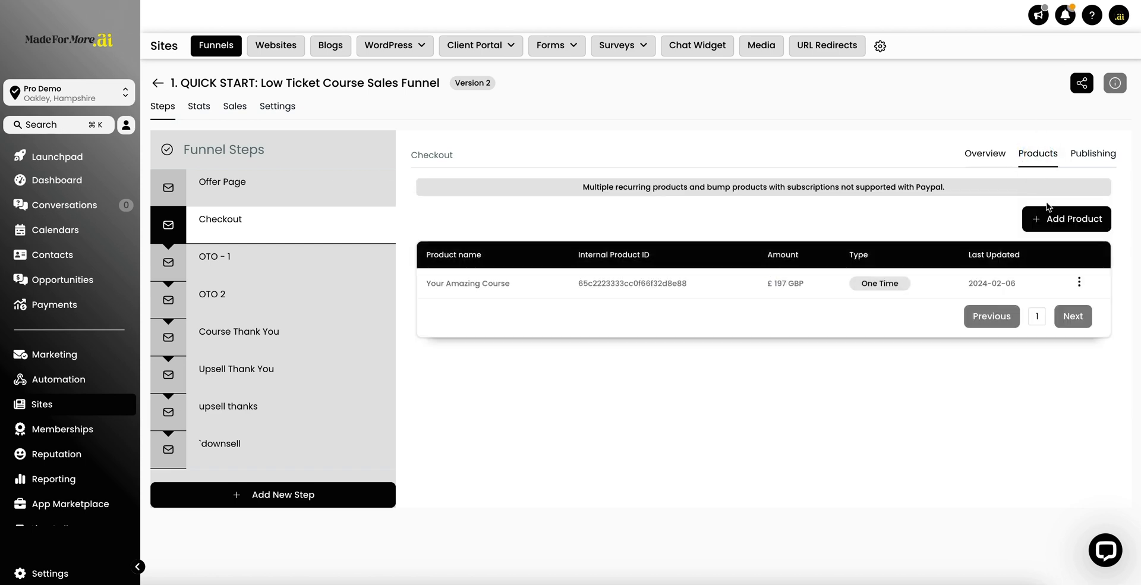
{"action": "left_click", "coordinate": [1043, 222]}
{"action": "left_click", "coordinate": [494, 256]}
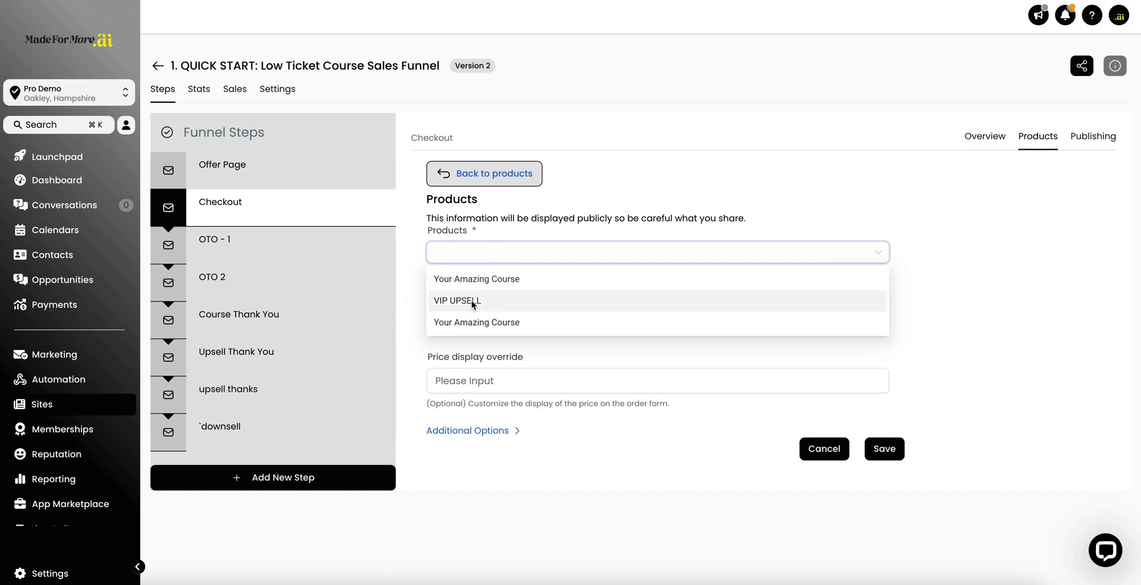
{"action": "left_click", "coordinate": [470, 302]}
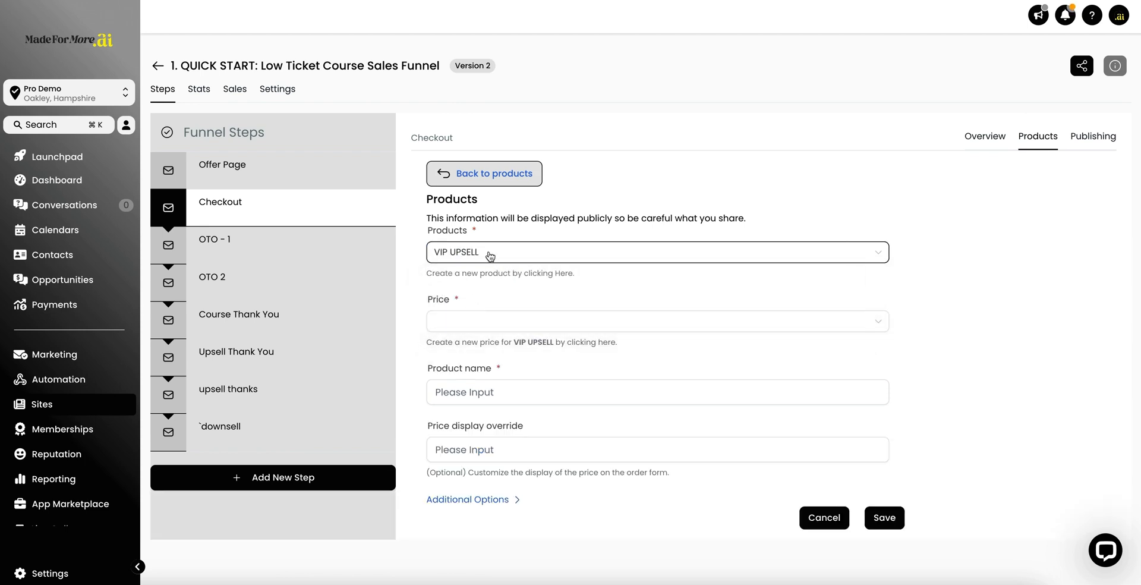
{"action": "left_click", "coordinate": [475, 334]}
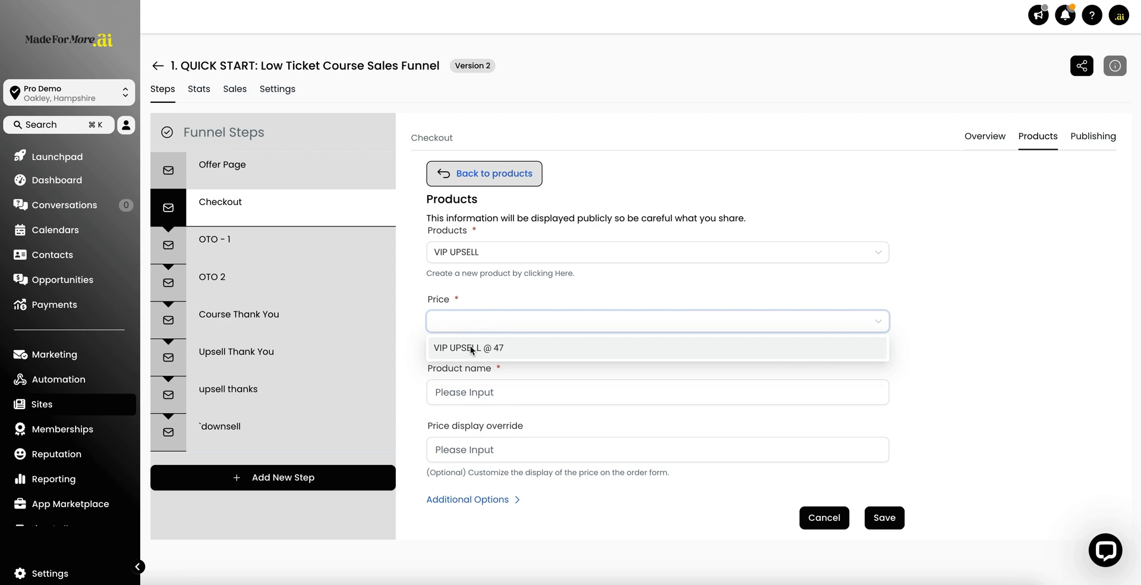
{"action": "left_click", "coordinate": [464, 349]}
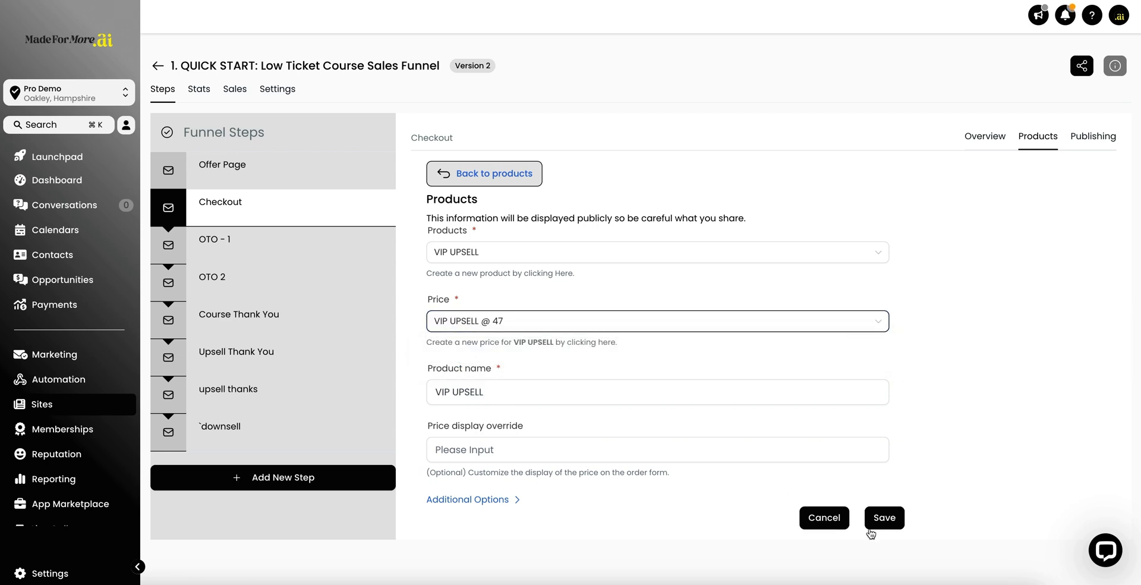
{"action": "left_click", "coordinate": [883, 517]}
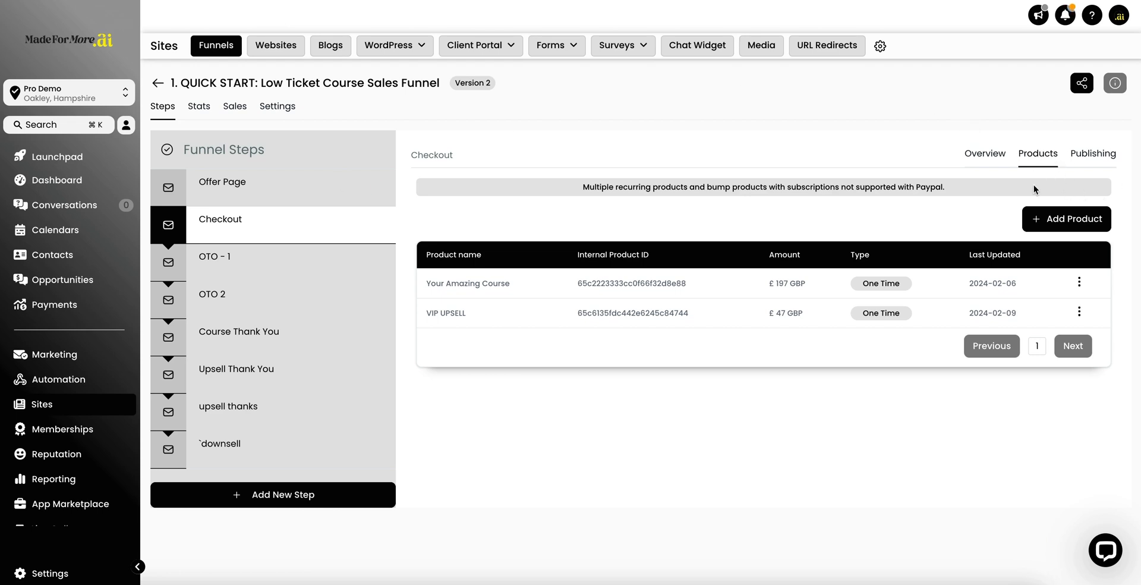
Return to the funnels list, start a new funnel from templates and browse the template library
{"action": "left_click", "coordinate": [159, 83]}
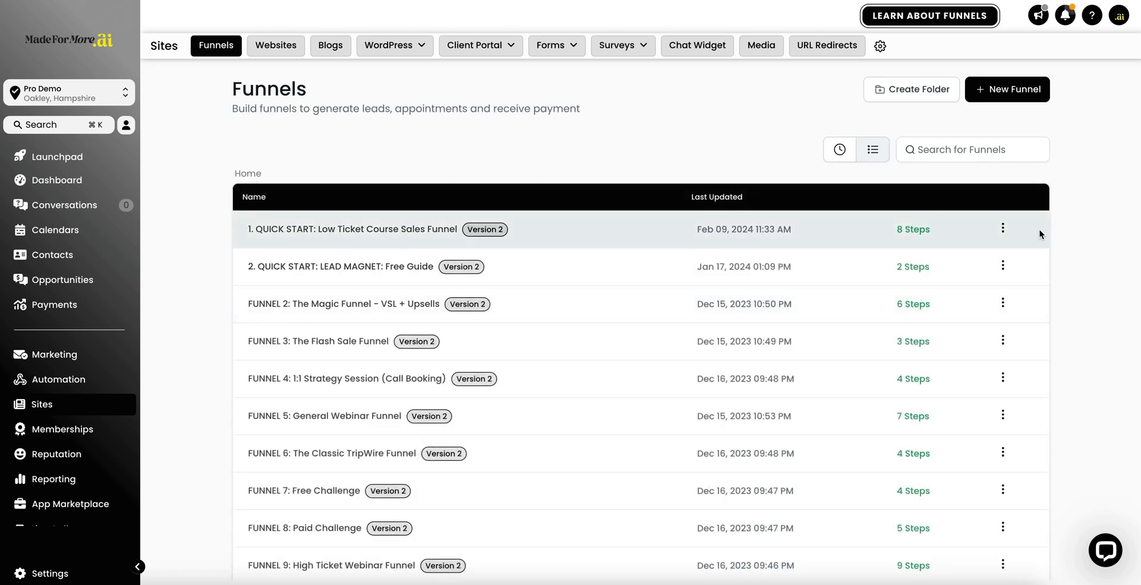
{"action": "left_click", "coordinate": [1005, 94]}
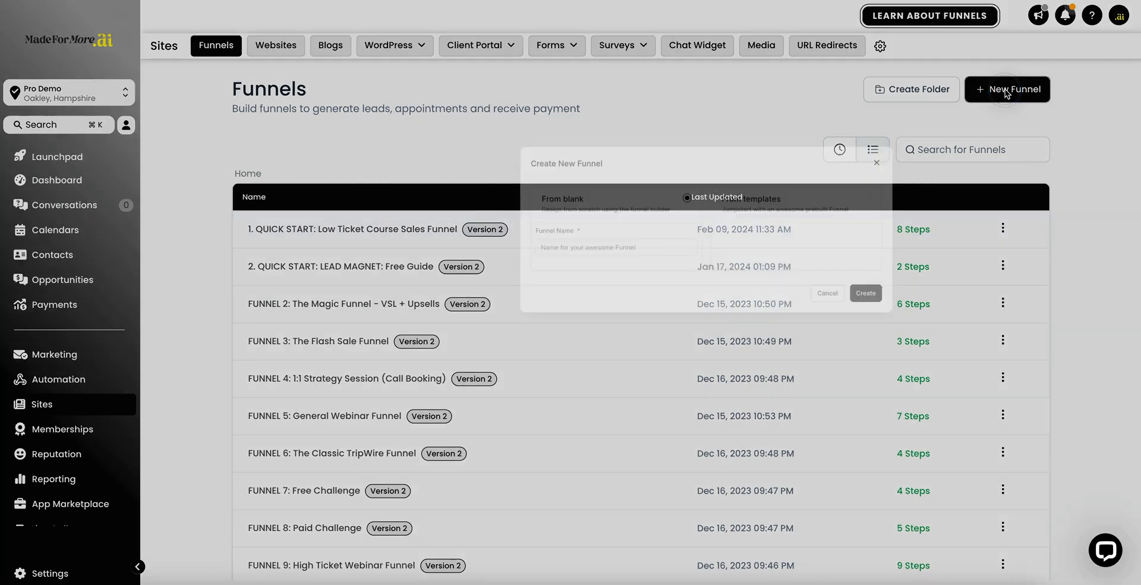
{"action": "left_click", "coordinate": [804, 235]}
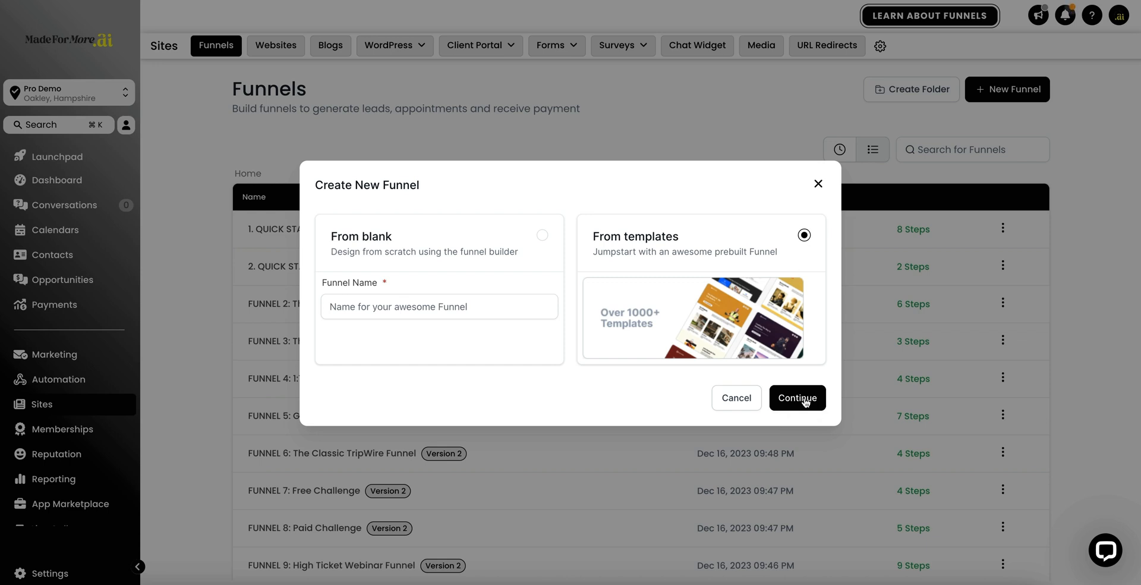
{"action": "left_click", "coordinate": [805, 399]}
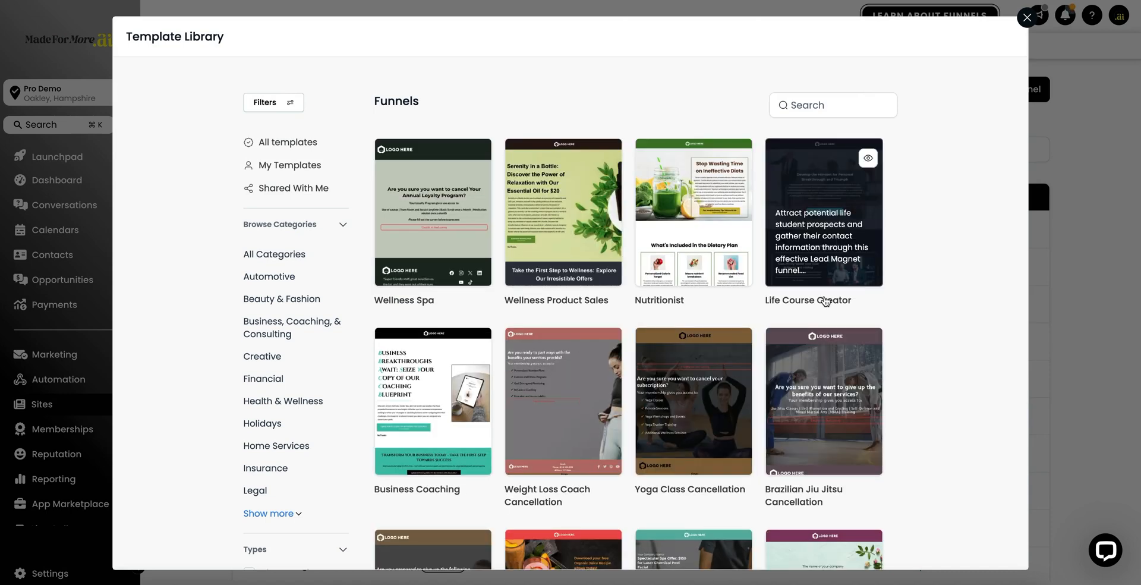
{"action": "scroll", "coordinate": [924, 397], "scroll_direction": "down", "scroll_amount": 4}
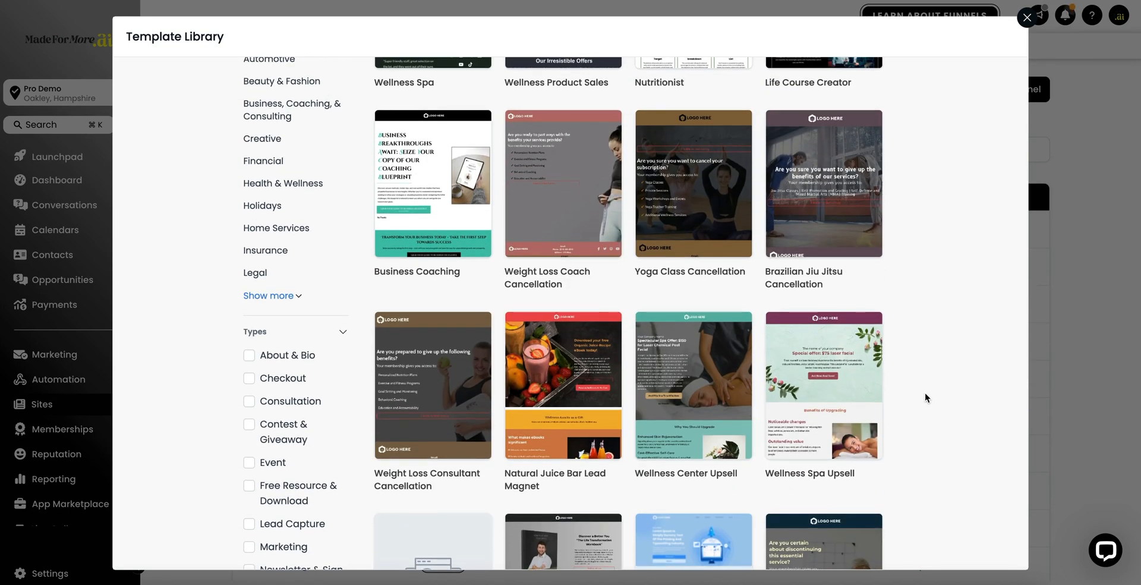
{"action": "mouse_move", "coordinate": [692, 428]}
{"action": "scroll", "coordinate": [692, 428], "scroll_direction": "up", "scroll_amount": 4}
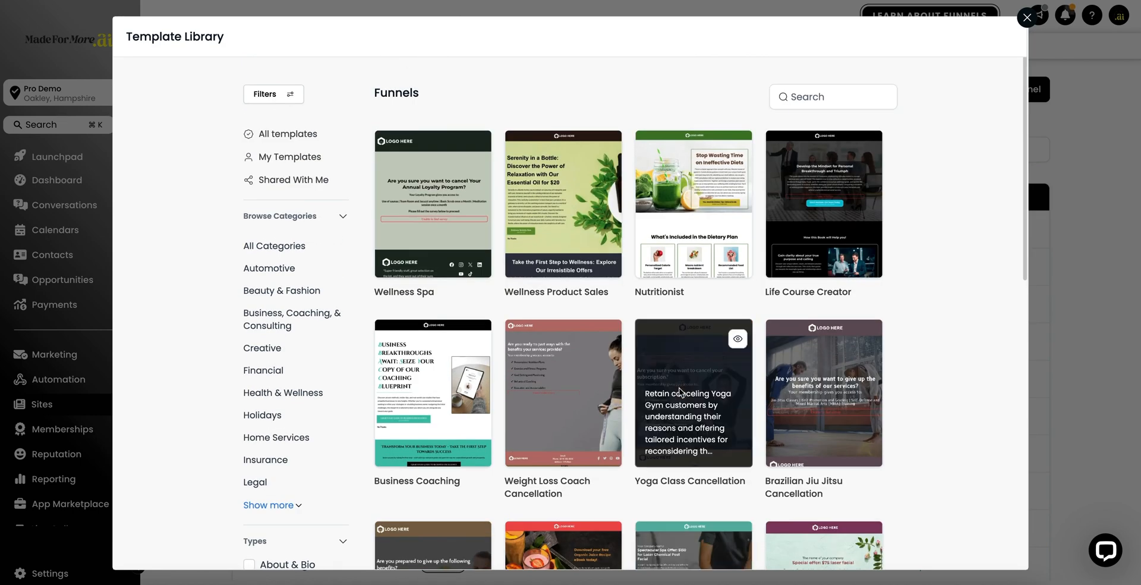
{"action": "scroll", "coordinate": [680, 392], "scroll_direction": "down", "scroll_amount": 5}
{"action": "scroll", "coordinate": [681, 392], "scroll_direction": "up", "scroll_amount": 5}
{"action": "mouse_move", "coordinate": [856, 181]}
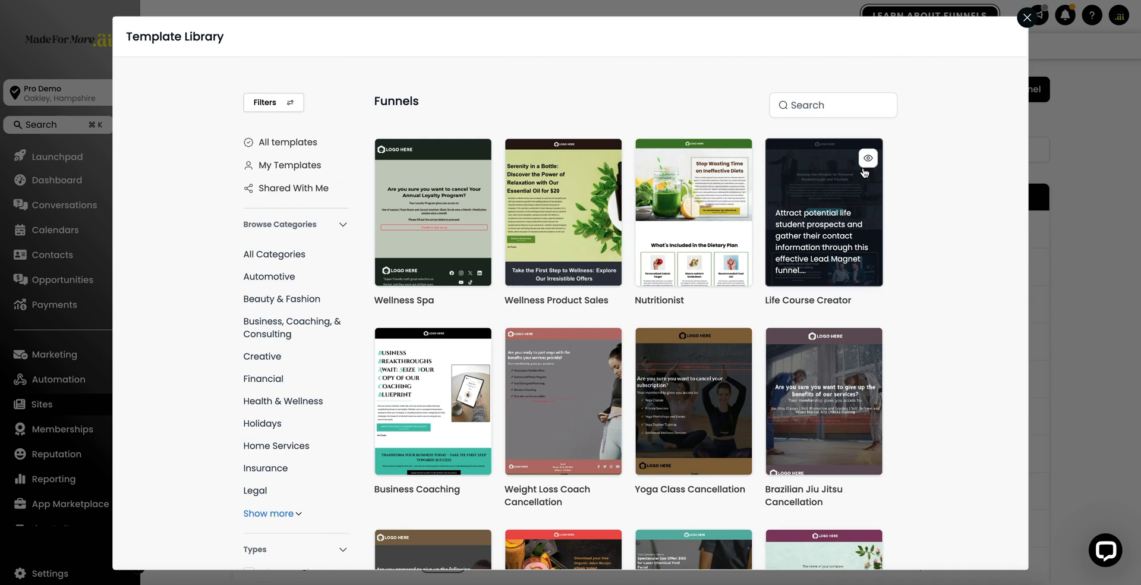
Preview the Life Course Creator template, create the funnel from it and leave the page editor for the funnel's steps
{"action": "left_click", "coordinate": [868, 160]}
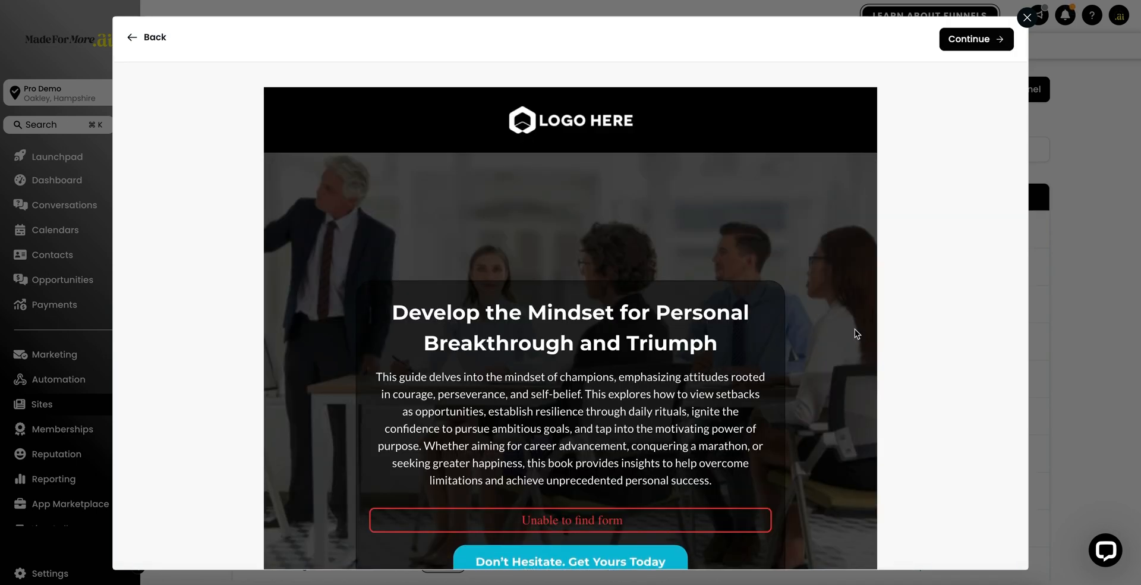
{"action": "scroll", "coordinate": [859, 331], "scroll_direction": "down", "scroll_amount": 6}
{"action": "scroll", "coordinate": [857, 333], "scroll_direction": "down", "scroll_amount": 20}
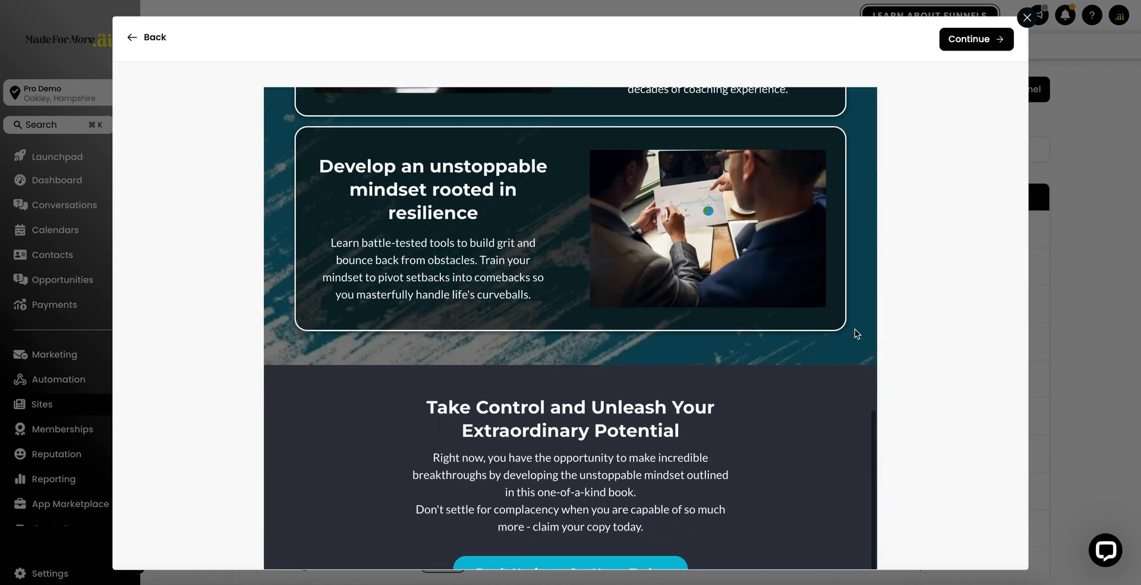
{"action": "scroll", "coordinate": [856, 333], "scroll_direction": "up", "scroll_amount": 5}
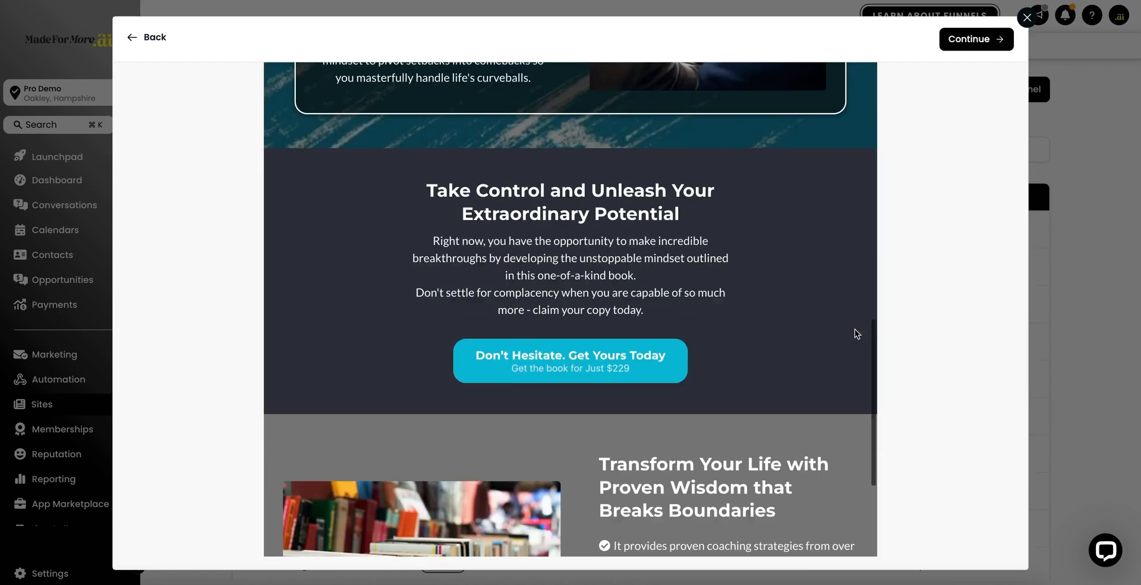
{"action": "scroll", "coordinate": [818, 323], "scroll_direction": "up", "scroll_amount": 15}
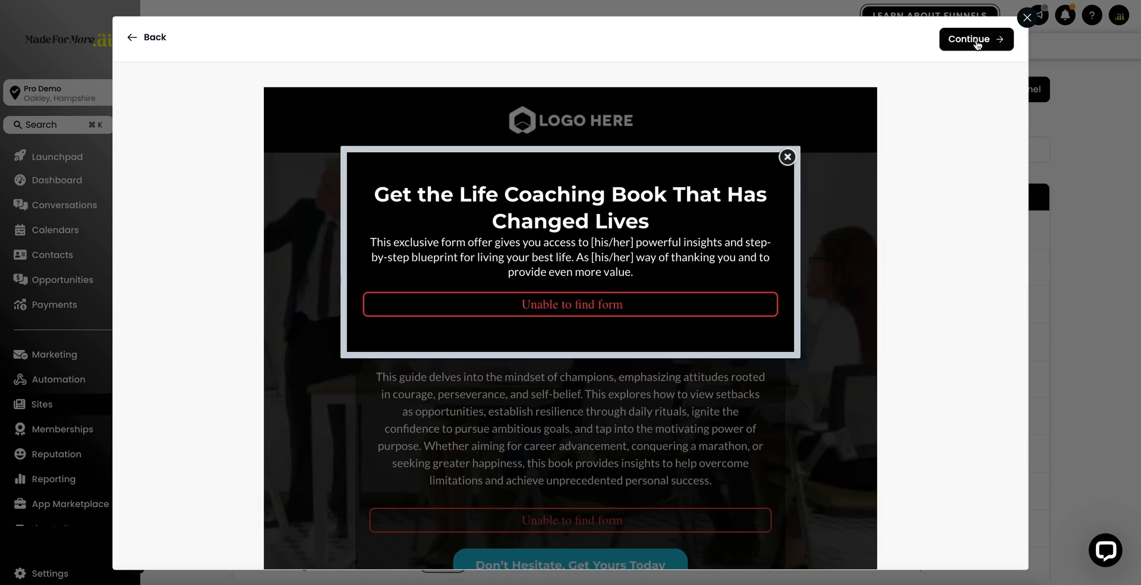
{"action": "left_click", "coordinate": [975, 41]}
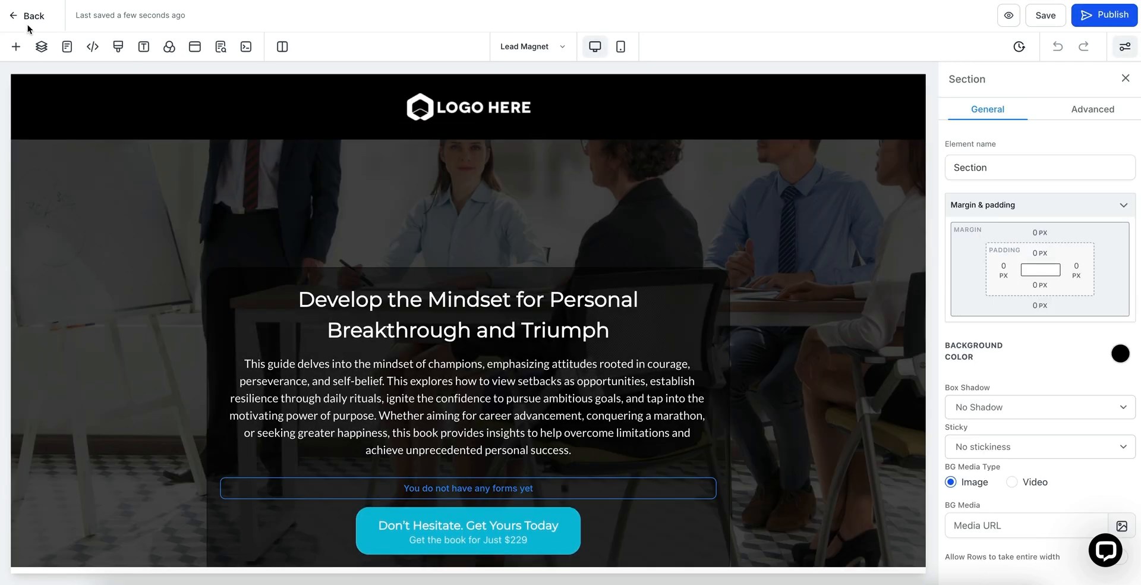
{"action": "left_click", "coordinate": [29, 13]}
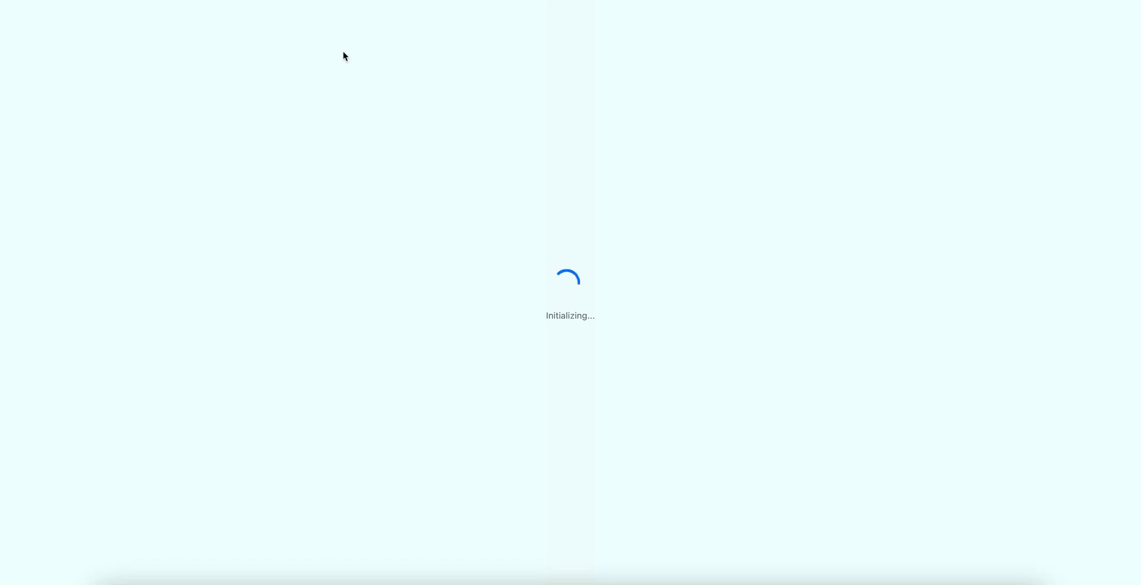
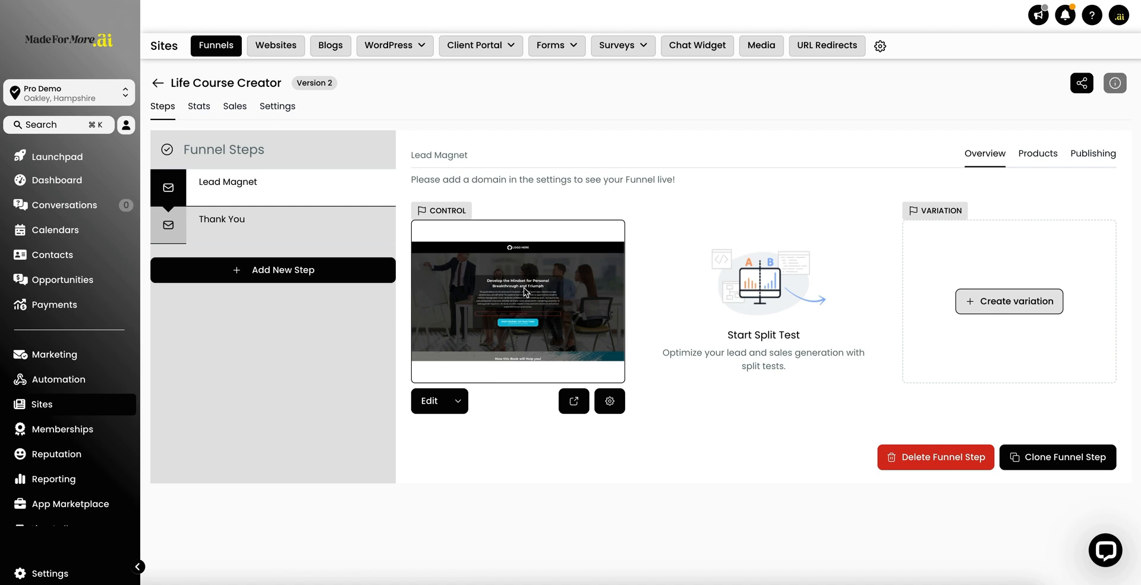
Try to create a split test variation of the Lead Magnet page
{"action": "left_click", "coordinate": [993, 306]}
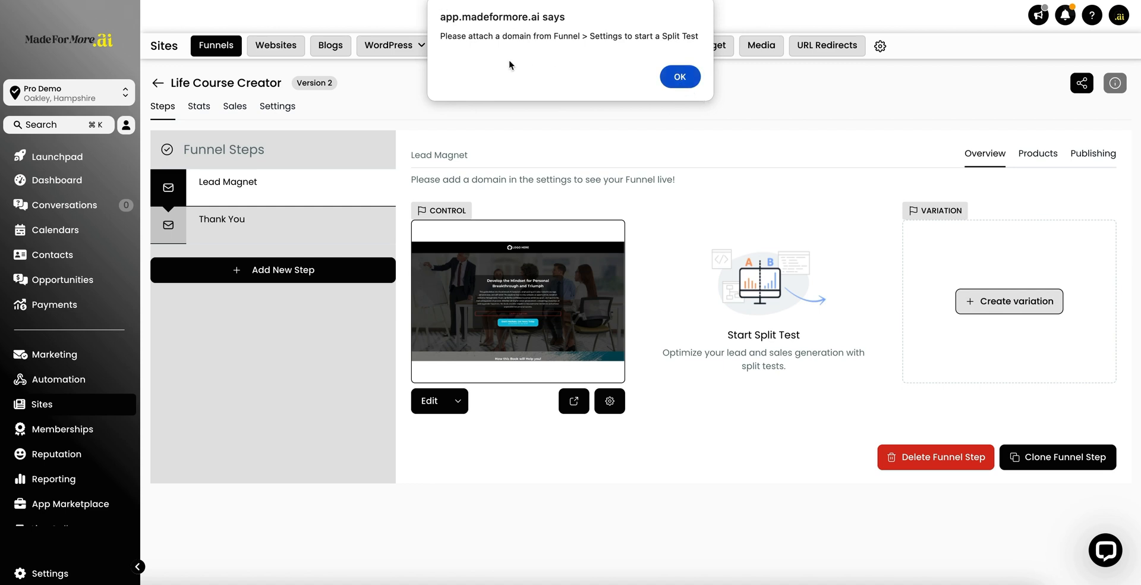
{"action": "left_click", "coordinate": [680, 76]}
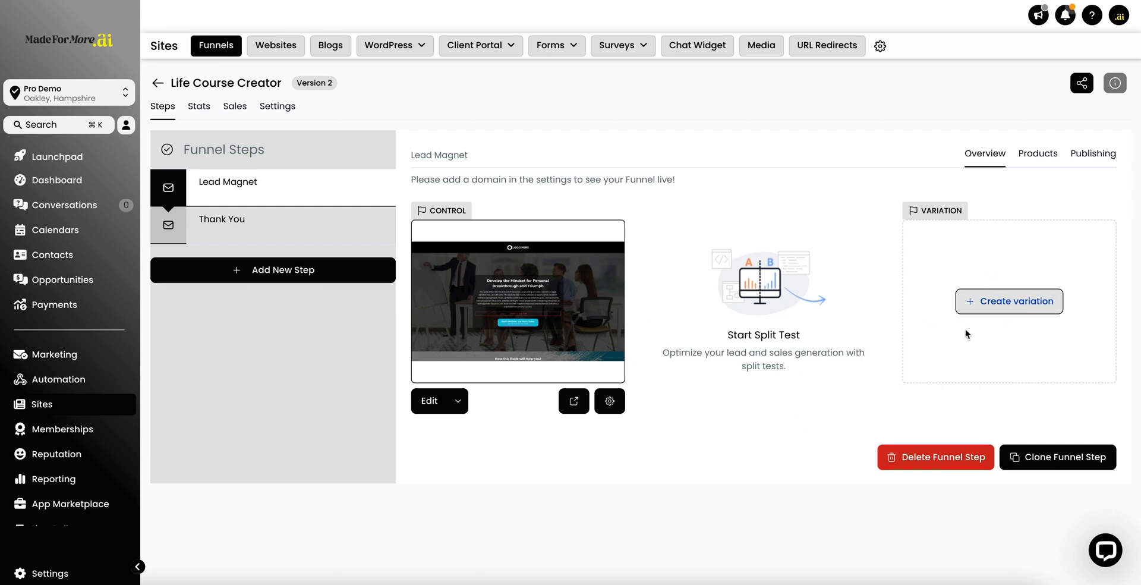
Delete the Lead Magnet step from the Life Course Creator funnel, confirming with DELETE
{"action": "mouse_move", "coordinate": [293, 195]}
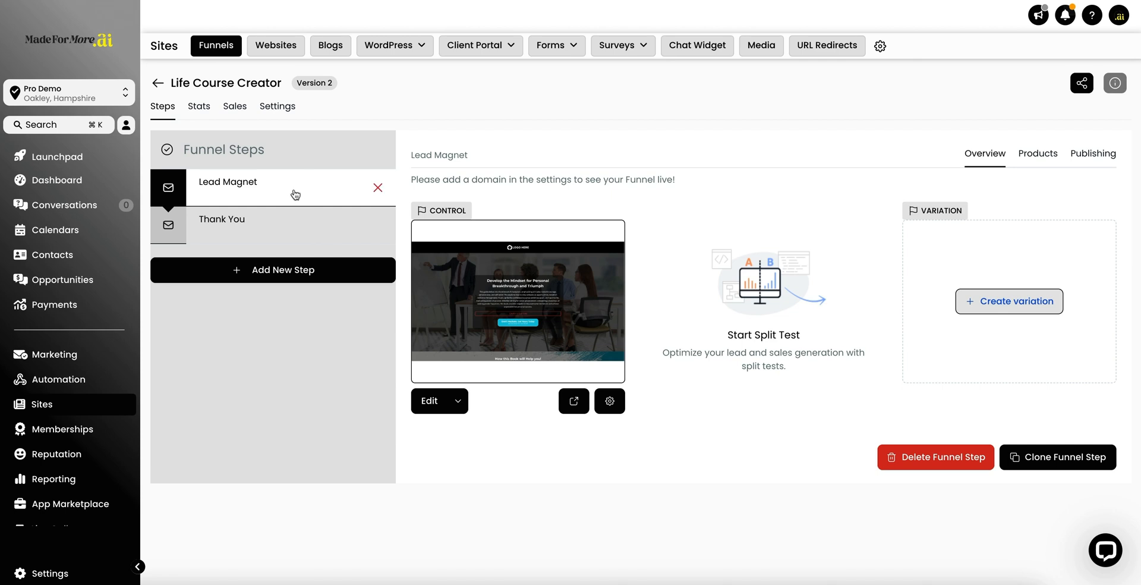
{"action": "left_click", "coordinate": [376, 189]}
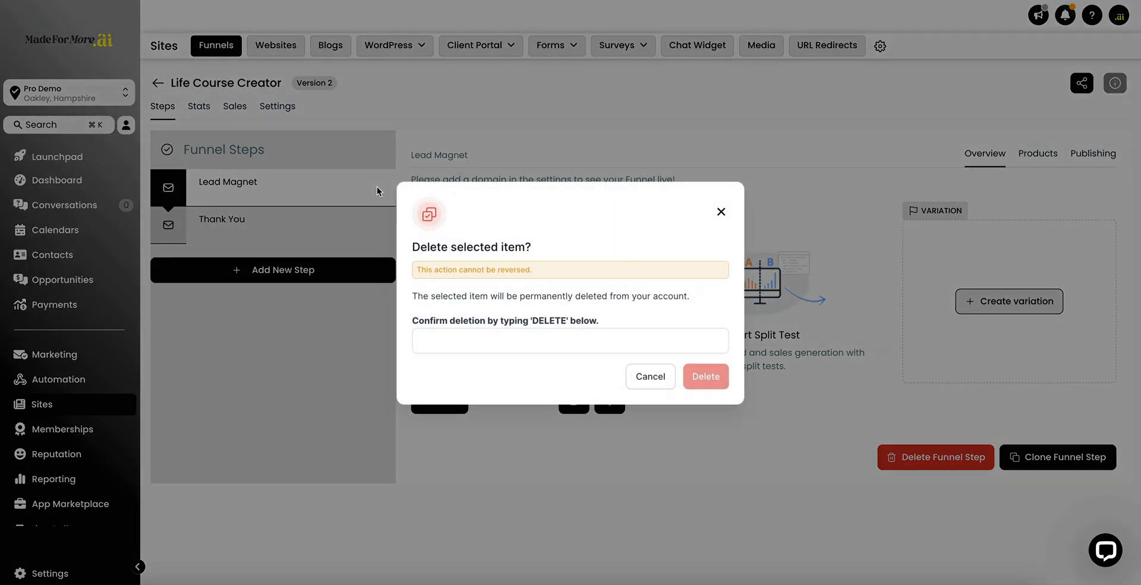
{"action": "left_click", "coordinate": [439, 341]}
{"action": "type", "text": "DELETE"}
{"action": "left_click", "coordinate": [713, 381]}
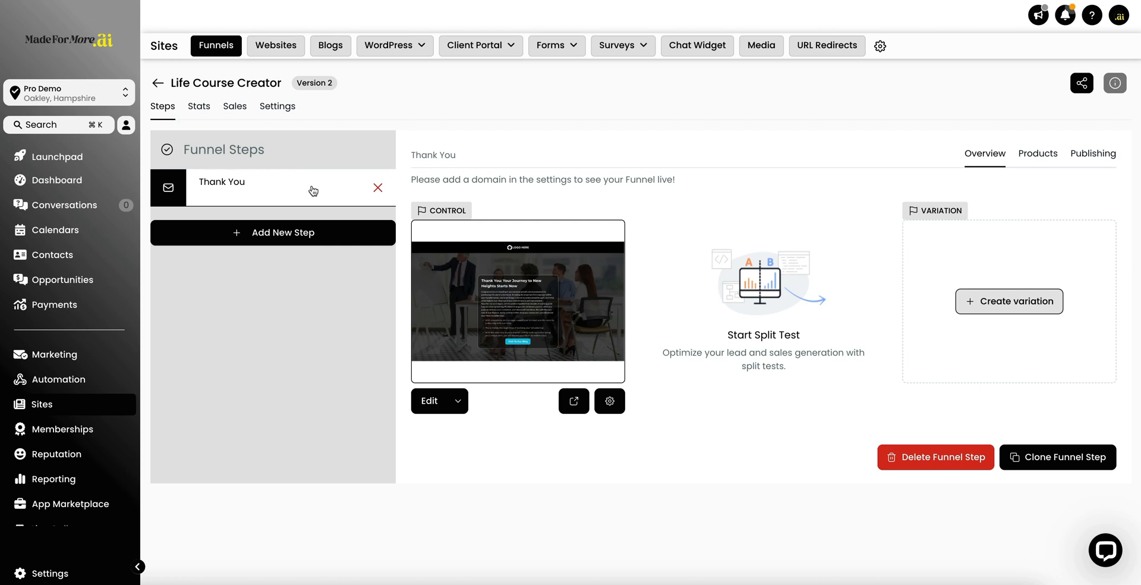
Clone the Thank You step within the same Life Course Creator funnel
{"action": "left_click", "coordinate": [313, 191]}
{"action": "left_click", "coordinate": [1034, 458]}
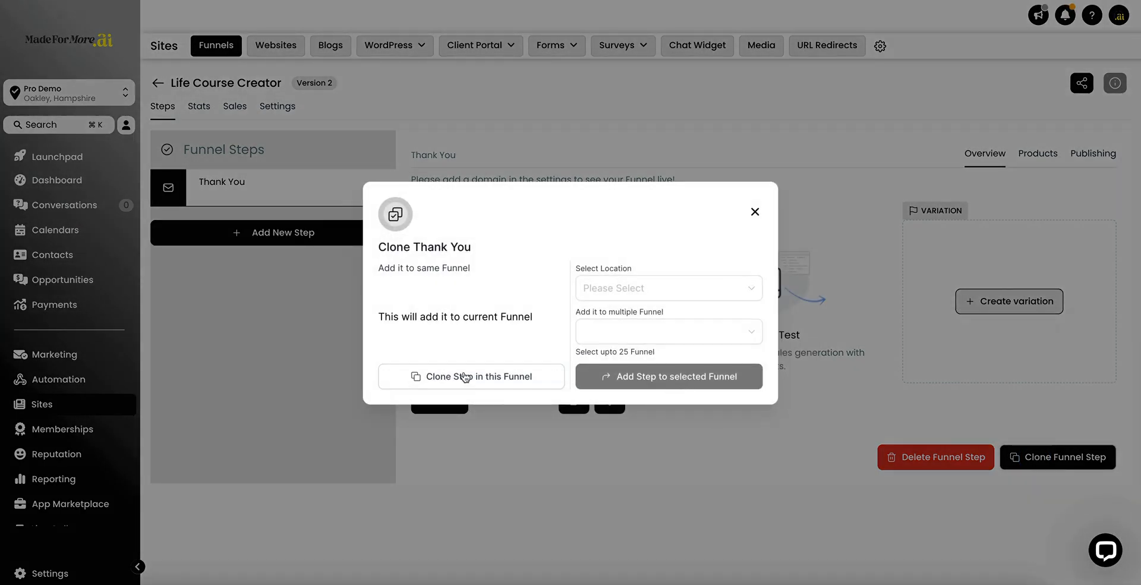
{"action": "left_click", "coordinate": [491, 377]}
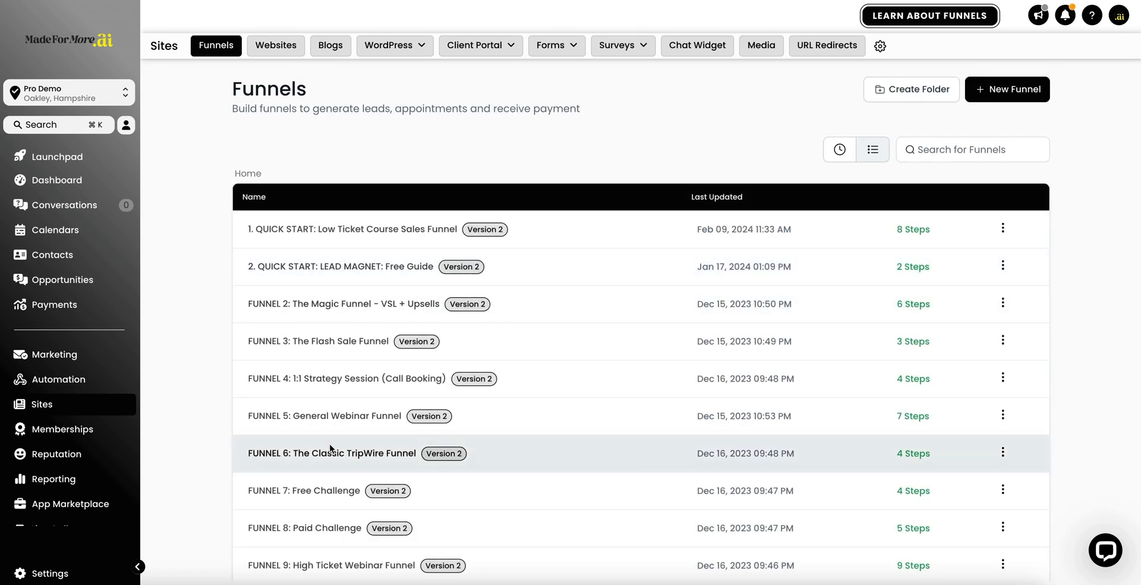
{"action": "scroll", "coordinate": [329, 447], "scroll_direction": "down", "scroll_amount": 1}
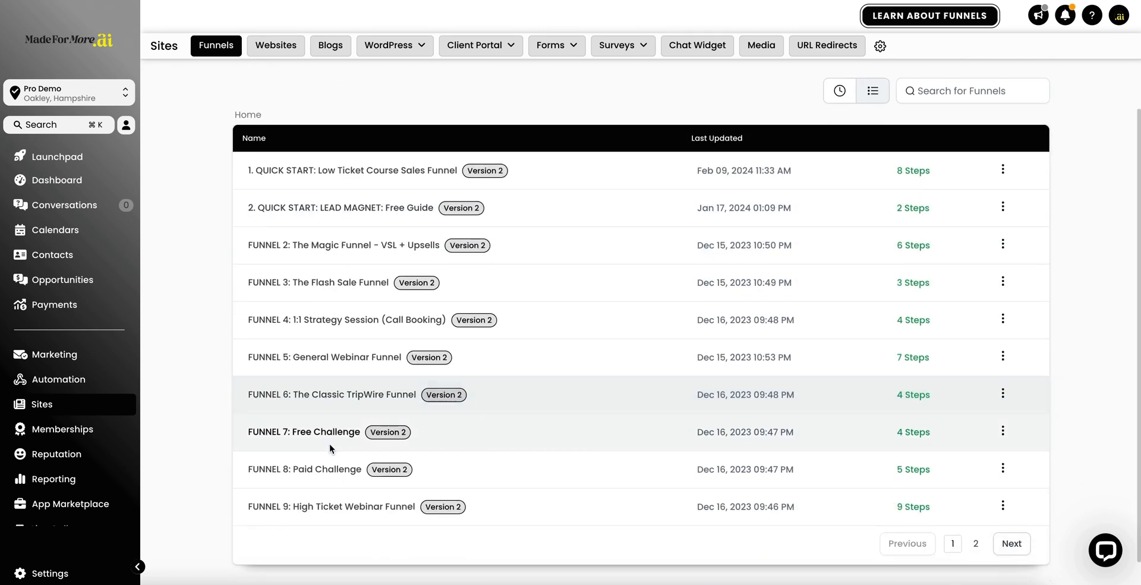